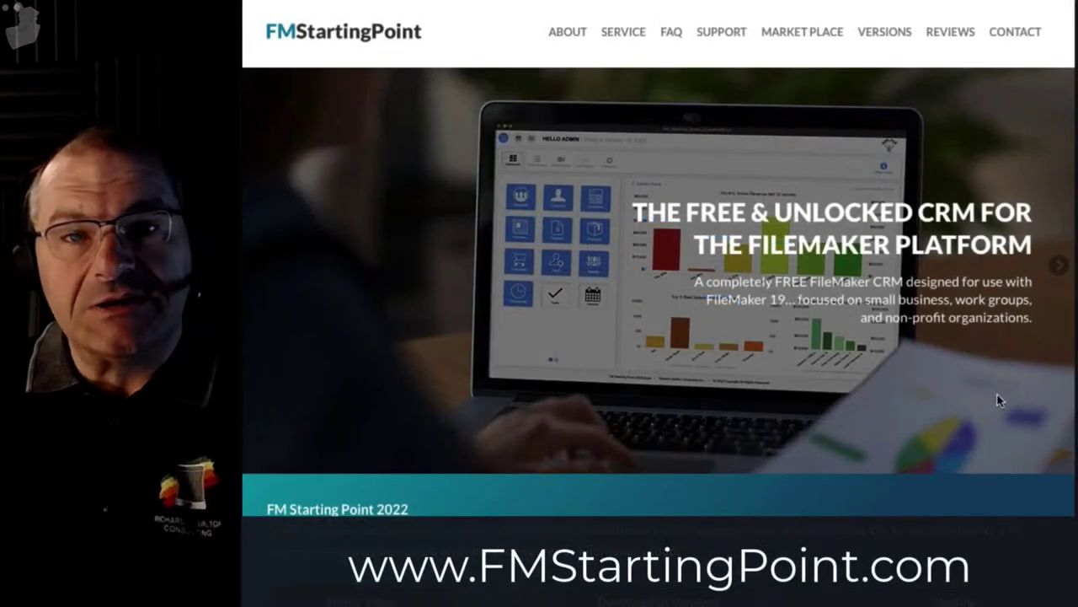
# Find the FM Starting Point 2022 section on the website and open the download page for all versions.
pyautogui.scroll(-3, 997, 400)
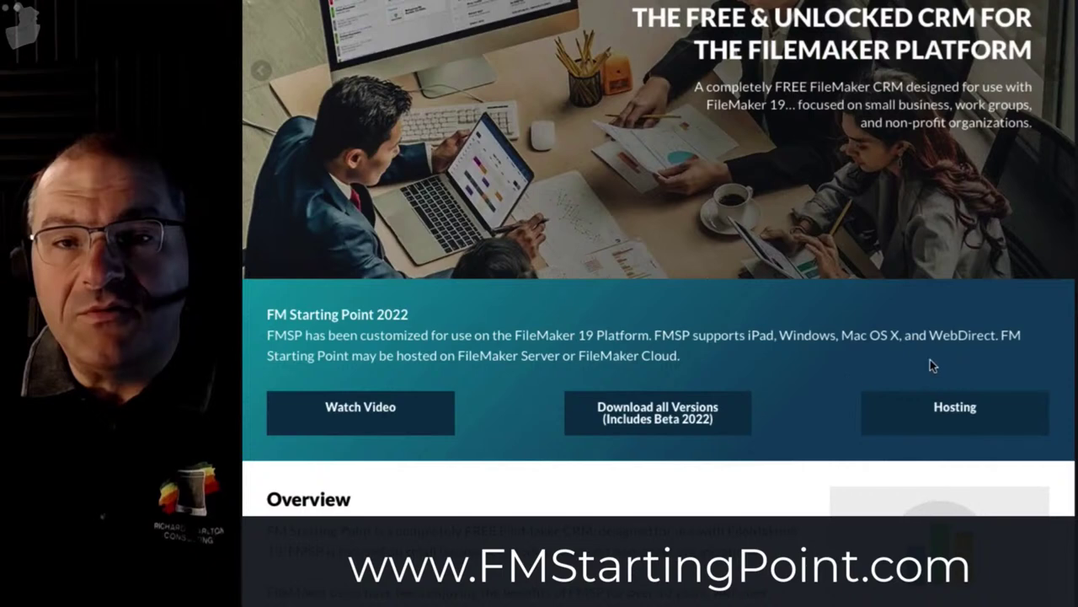
pyautogui.scroll(-1, 910, 366)
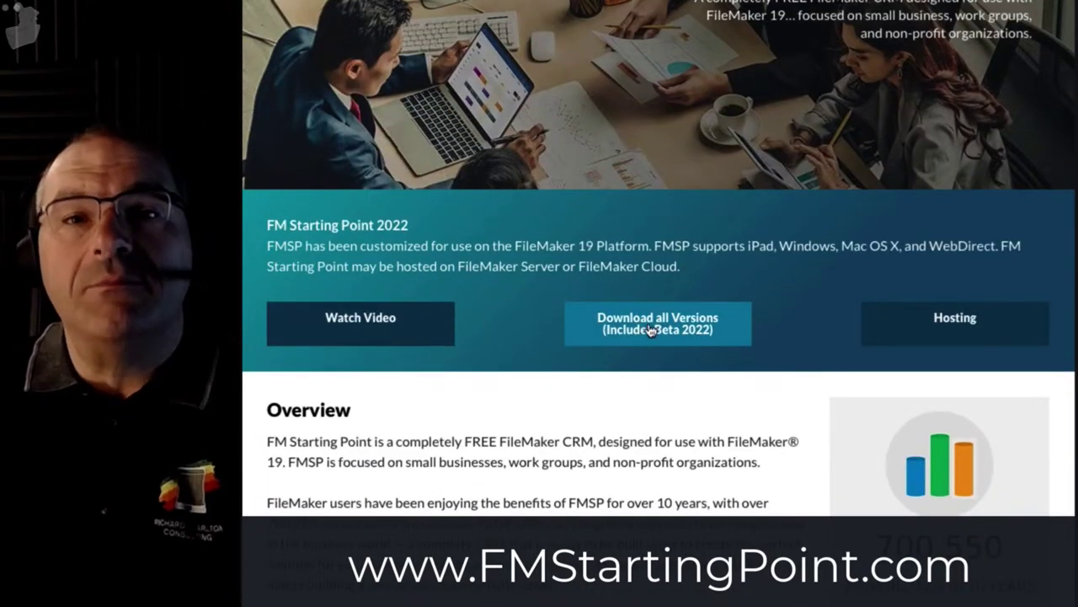
pyautogui.click(657, 330)
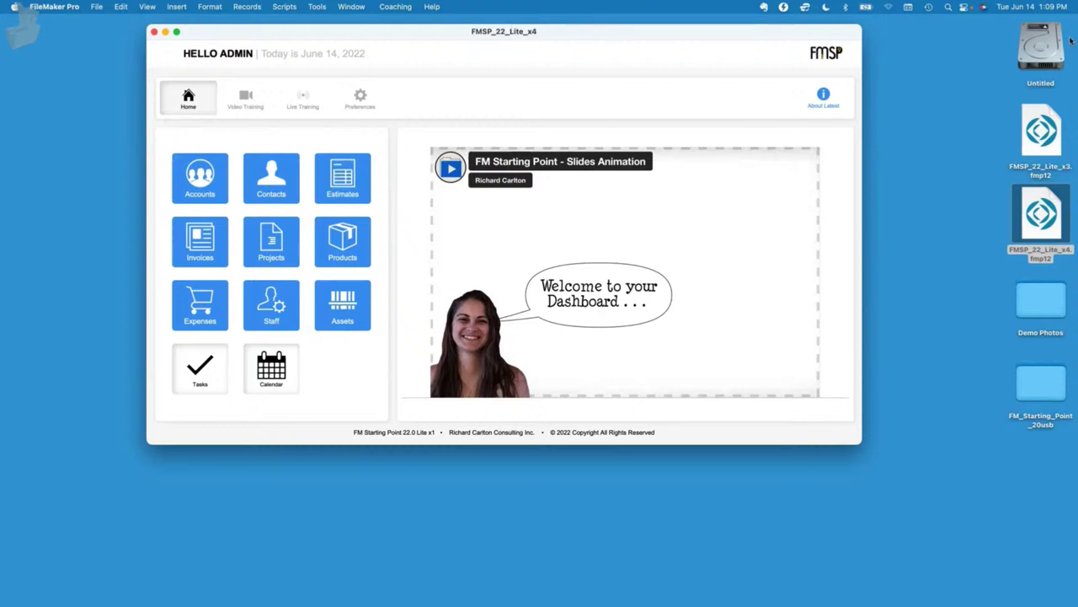
# Open the calendar from the FMSP_22_Lite_x4 dashboard in FileMaker Pro and align its window over the main window.
pyautogui.click(969, 168)
pyautogui.moveTo(199, 32); pyautogui.dragTo(208, 72)
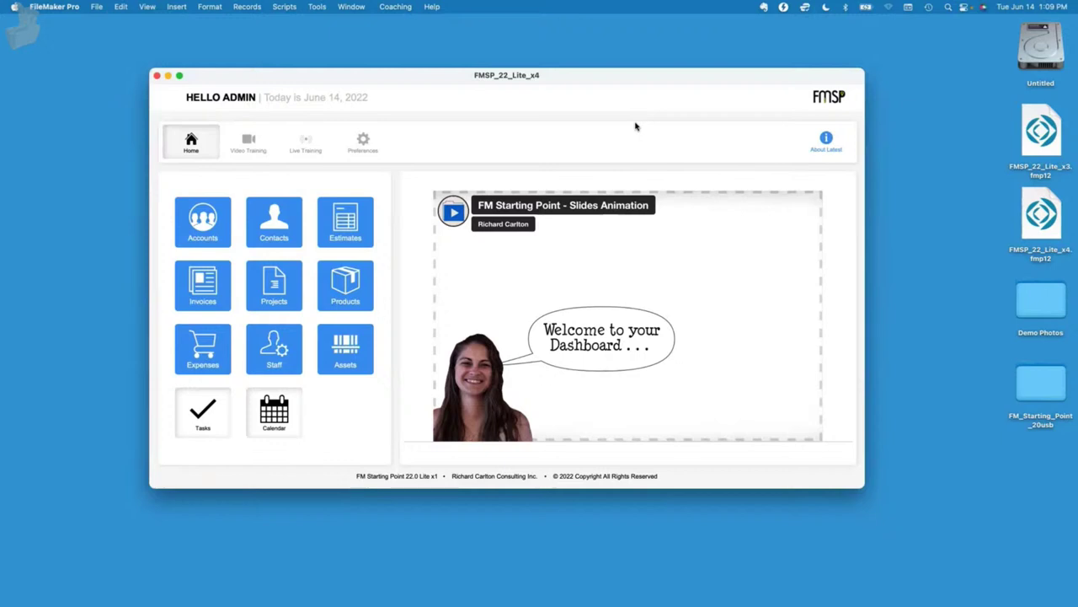
pyautogui.moveTo(647, 81); pyautogui.dragTo(639, 56)
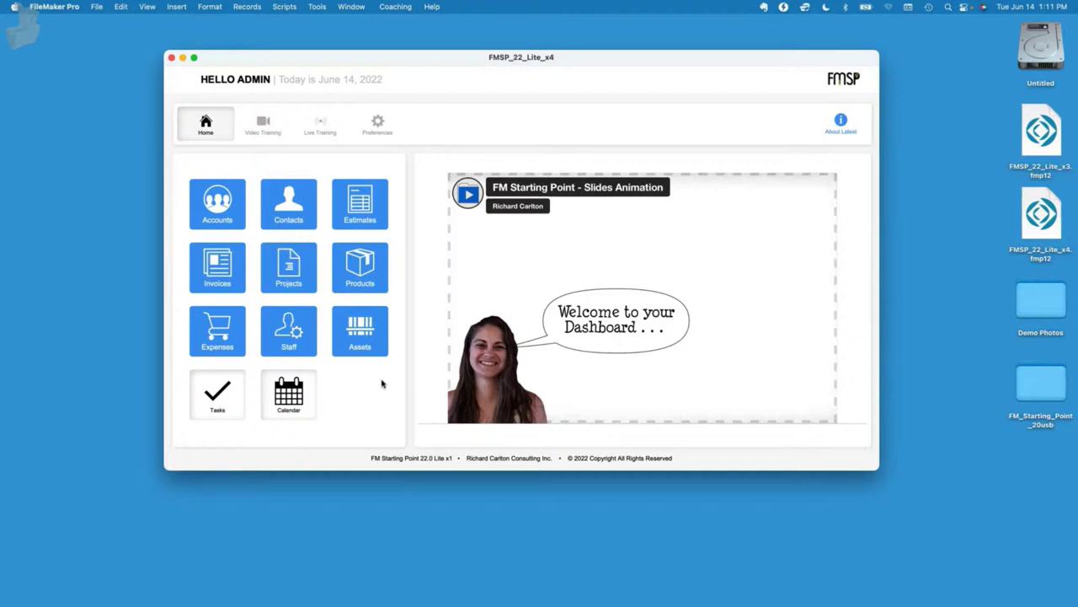
pyautogui.click(289, 394)
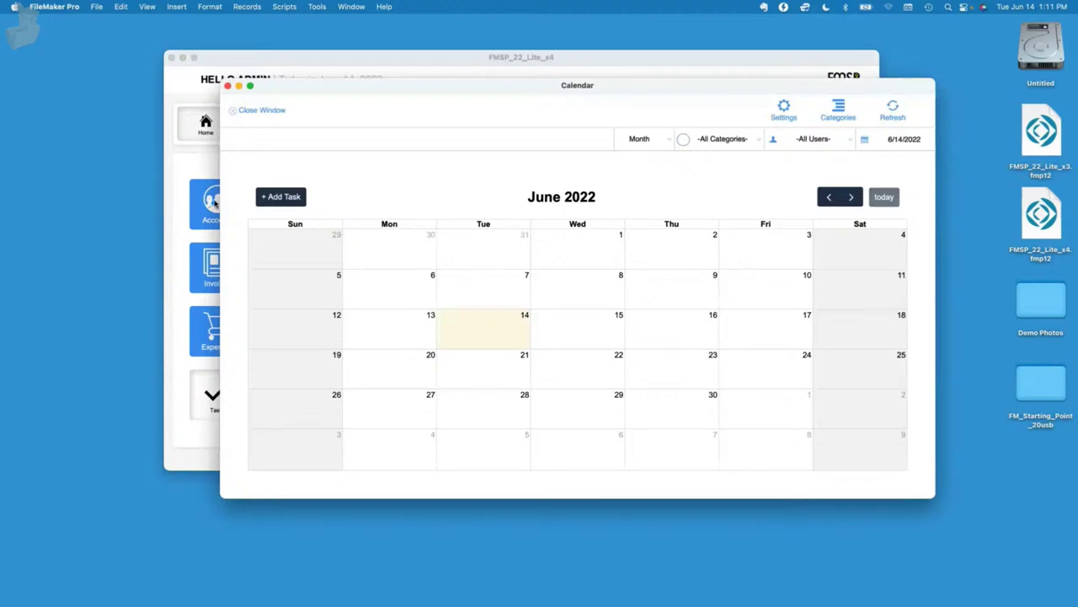
pyautogui.moveTo(429, 87); pyautogui.dragTo(373, 77)
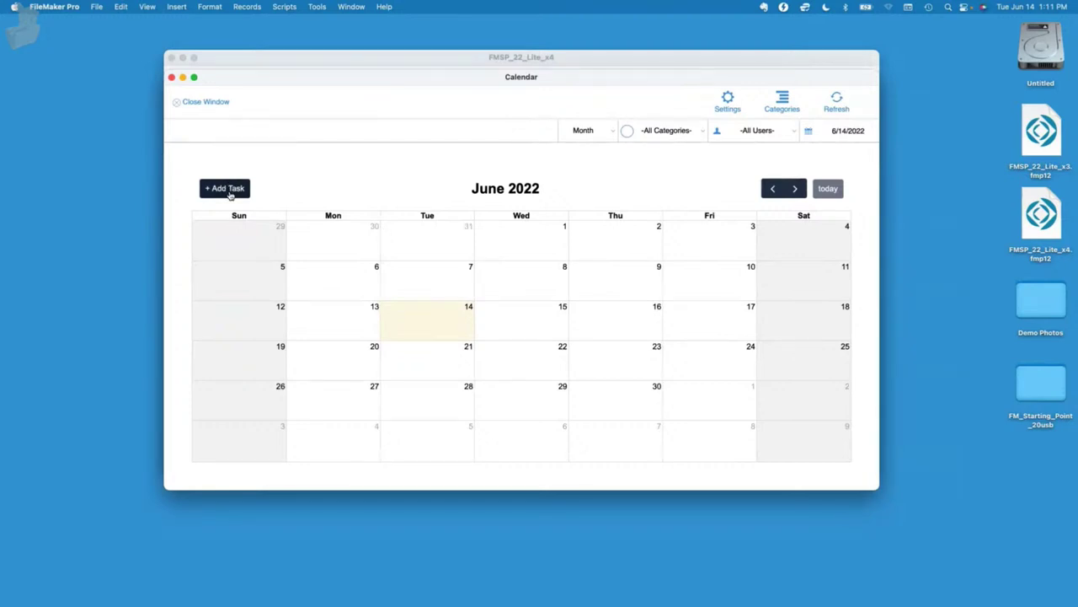
# Add a calendar task and set its progress to 40% completed.
pyautogui.click(225, 189)
pyautogui.moveTo(273, 44); pyautogui.dragTo(428, 32)
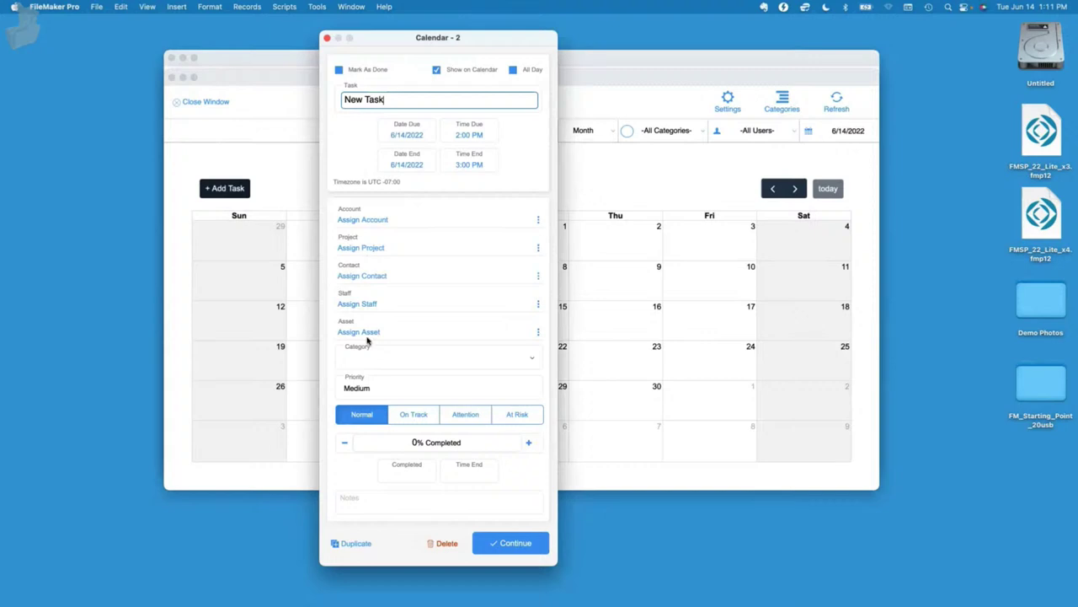
pyautogui.click(528, 443)
pyautogui.click(529, 442)
pyautogui.click(528, 443)
pyautogui.click(528, 442)
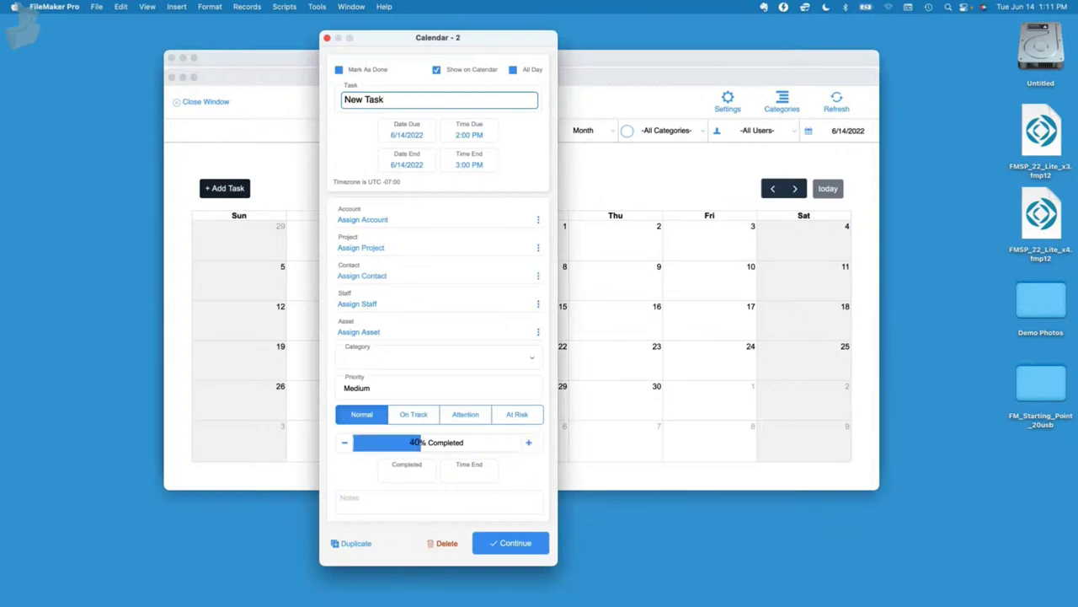
# Name the task "New Task 1" and save it to the calendar.
pyautogui.click(449, 503)
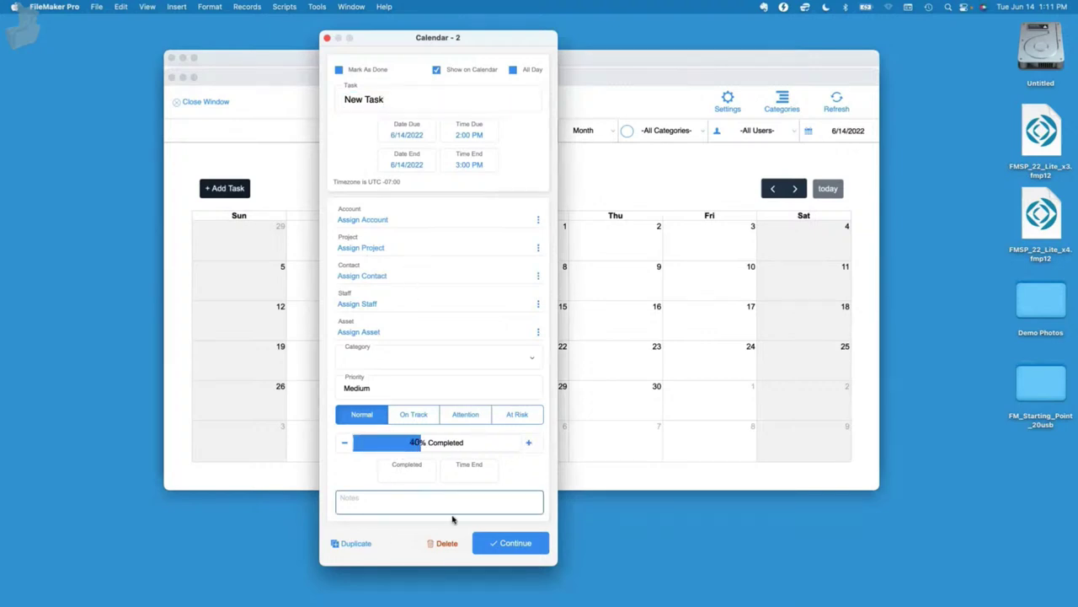
pyautogui.click(390, 102)
pyautogui.write('1')
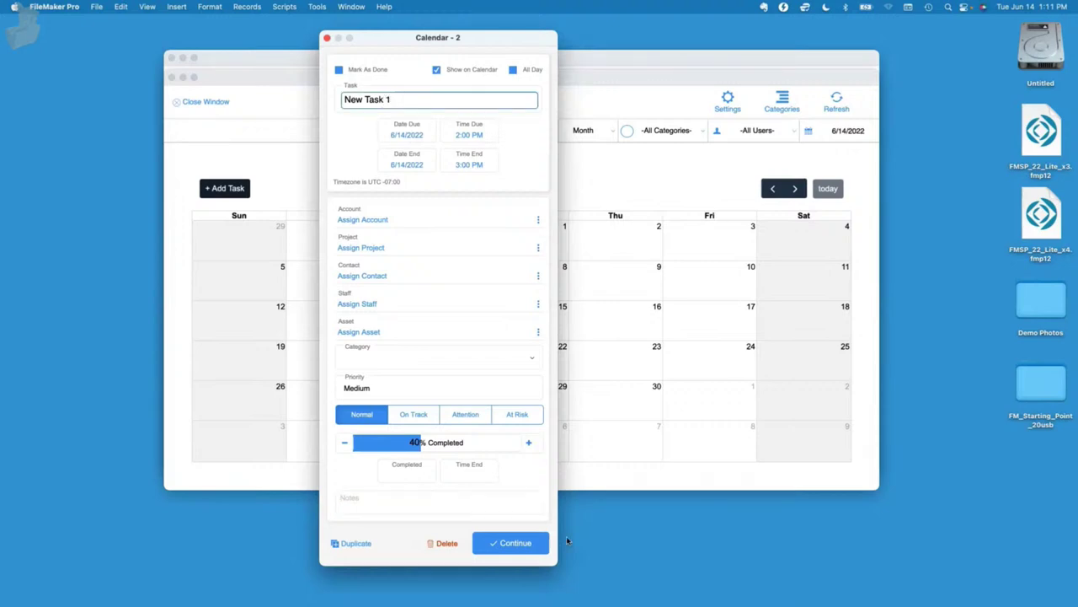
pyautogui.click(502, 545)
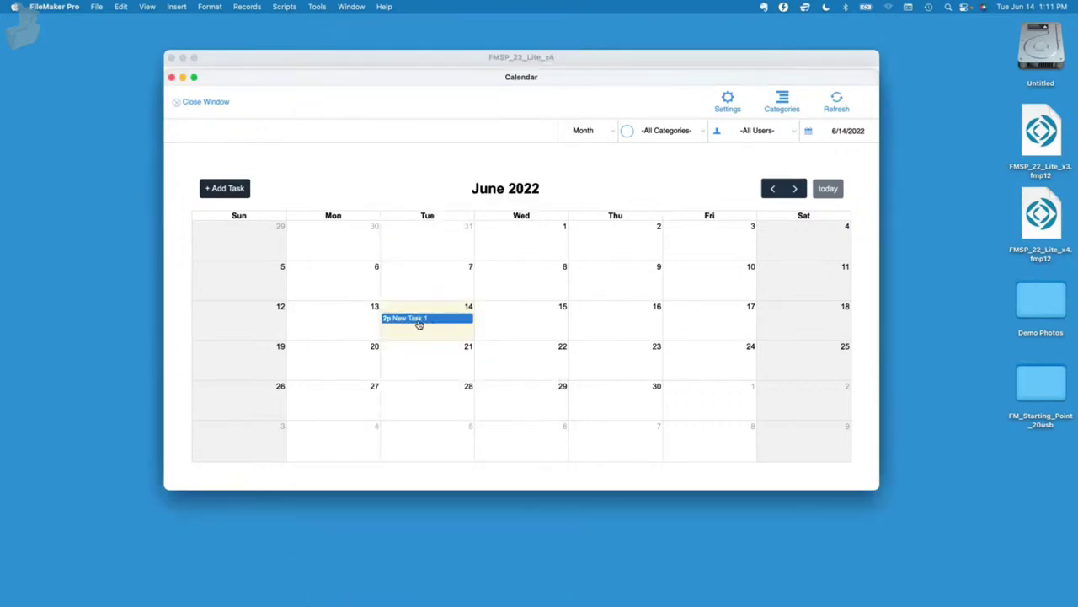
# Add a second calendar task named "Feed the Dog" with the default date and time.
pyautogui.click(224, 185)
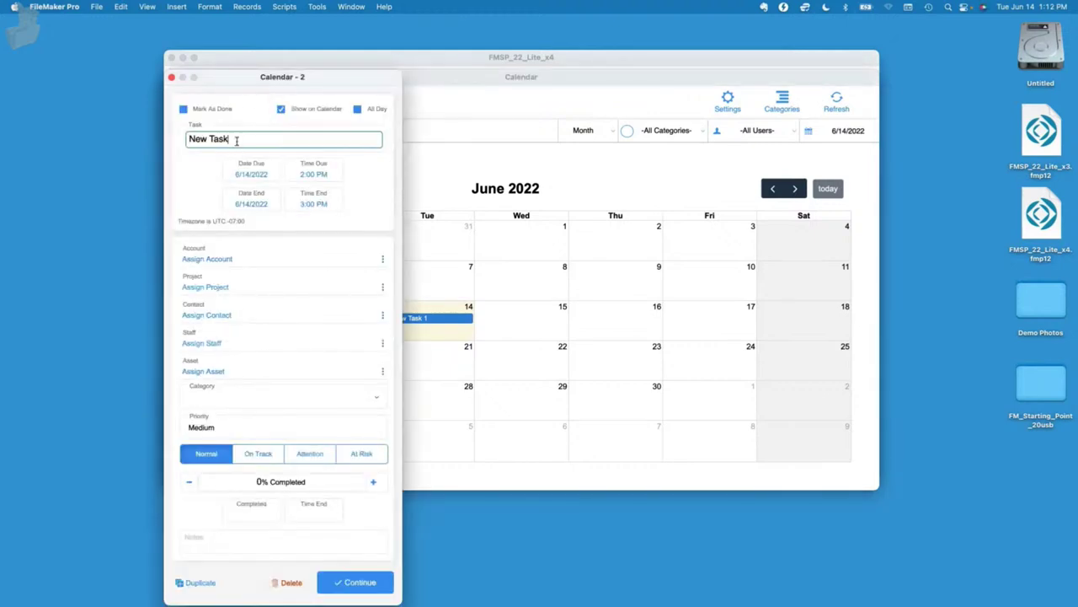
pyautogui.moveTo(234, 140); pyautogui.dragTo(156, 131)
pyautogui.write('Feed the Dog')
pyautogui.click(354, 582)
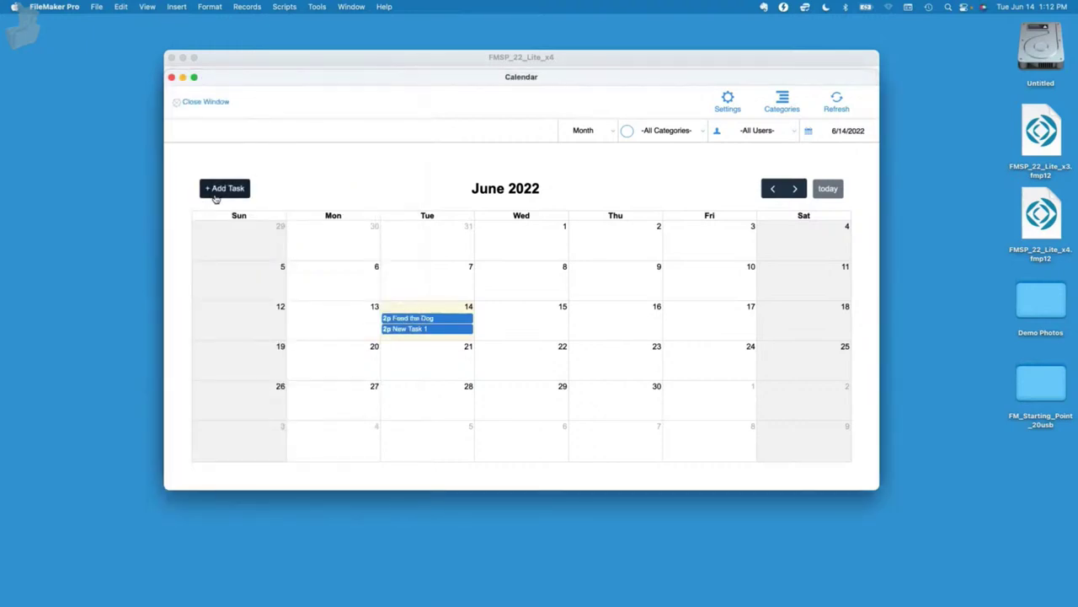
# Add another calendar task named "Walk the Dog" with the default date and time.
pyautogui.click(216, 196)
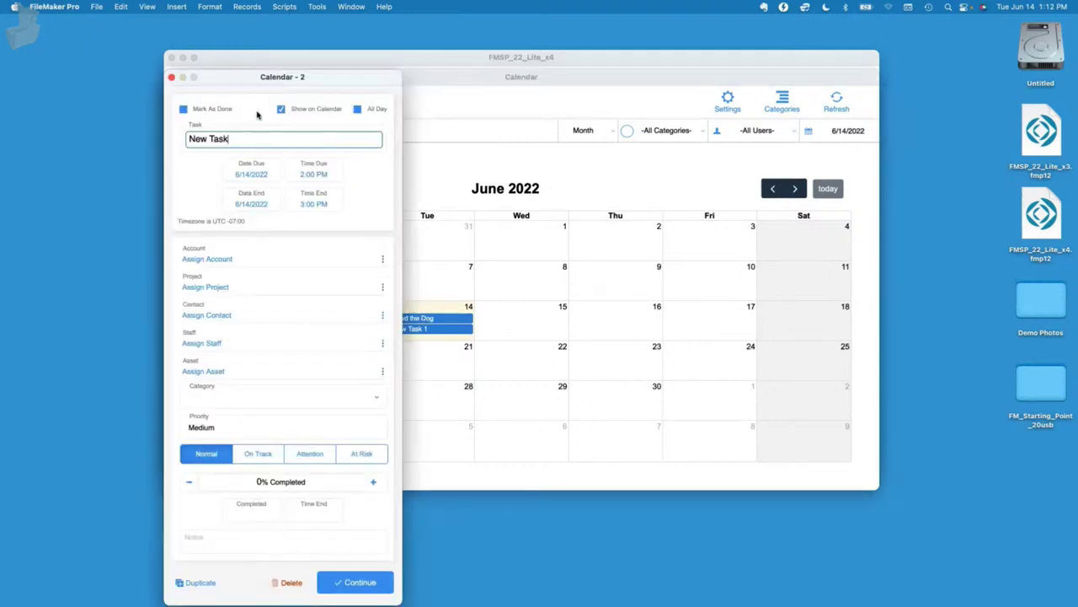
pyautogui.write('Walk the Dog')
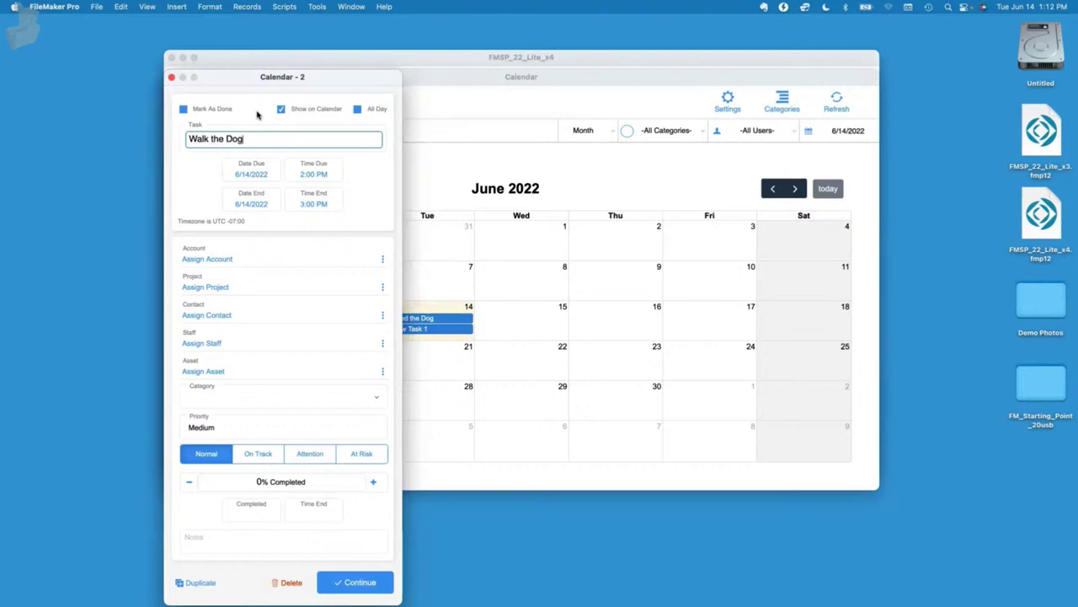
pyautogui.click(357, 583)
# Add a fourth calendar task named "Find the Dog" with the default date and time.
pyautogui.click(225, 194)
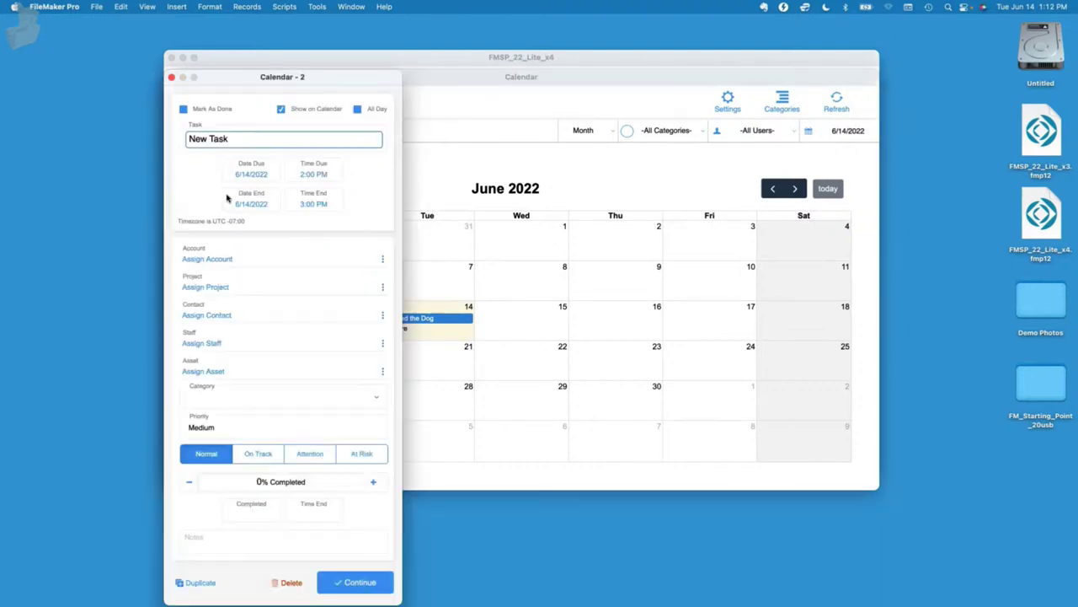
pyautogui.press('super+a')
pyautogui.write('Water')
pyautogui.press('BackSpace')
pyautogui.press('BackSpace')
pyautogui.press('BackSpace')
pyautogui.press('BackSpace')
pyautogui.press('BackSpace')
pyautogui.write('Find the Dog')
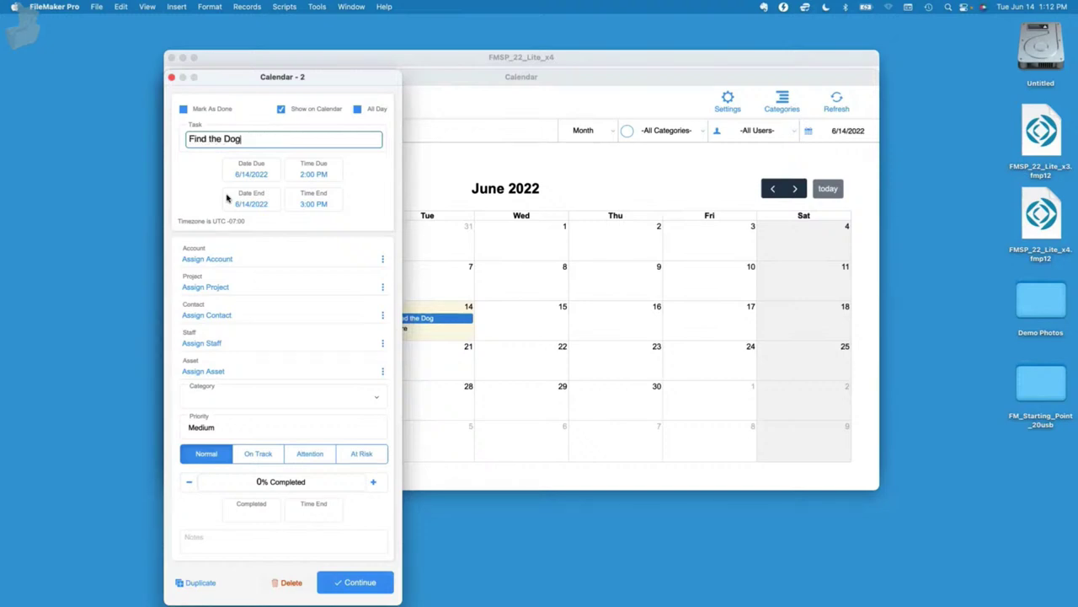
pyautogui.click(385, 590)
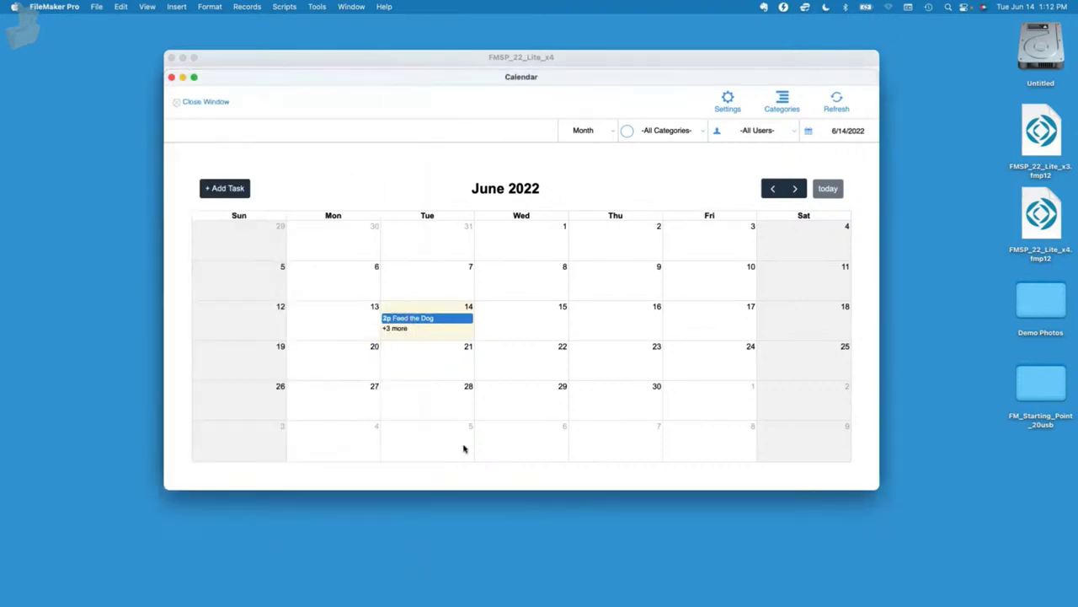
# Check the full task list for June 14, and enlarge the calendar window so that day's tasks all fit.
pyautogui.click(393, 328)
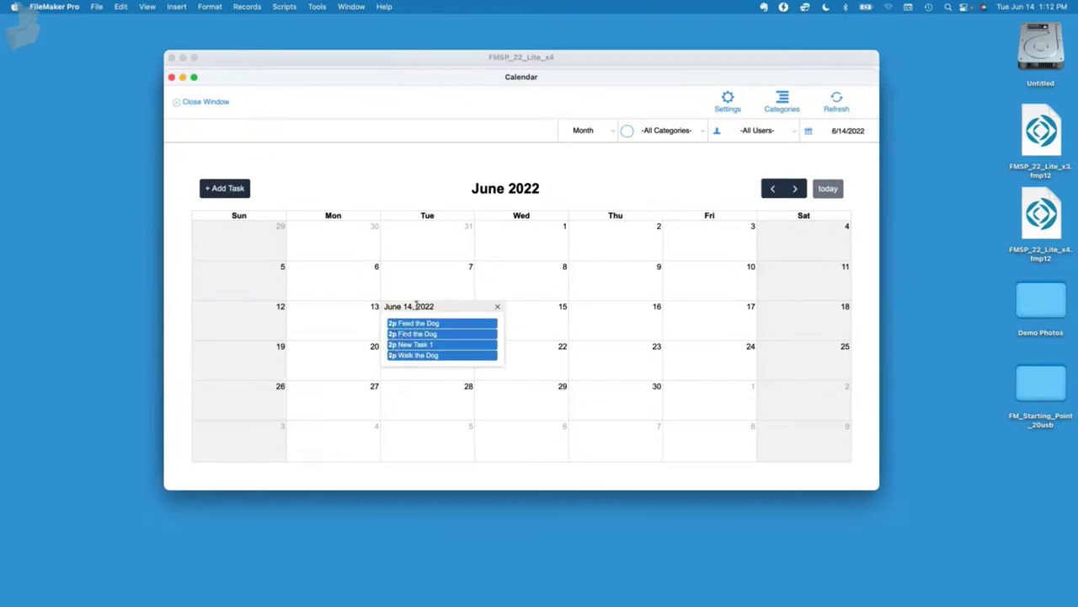
pyautogui.click(497, 307)
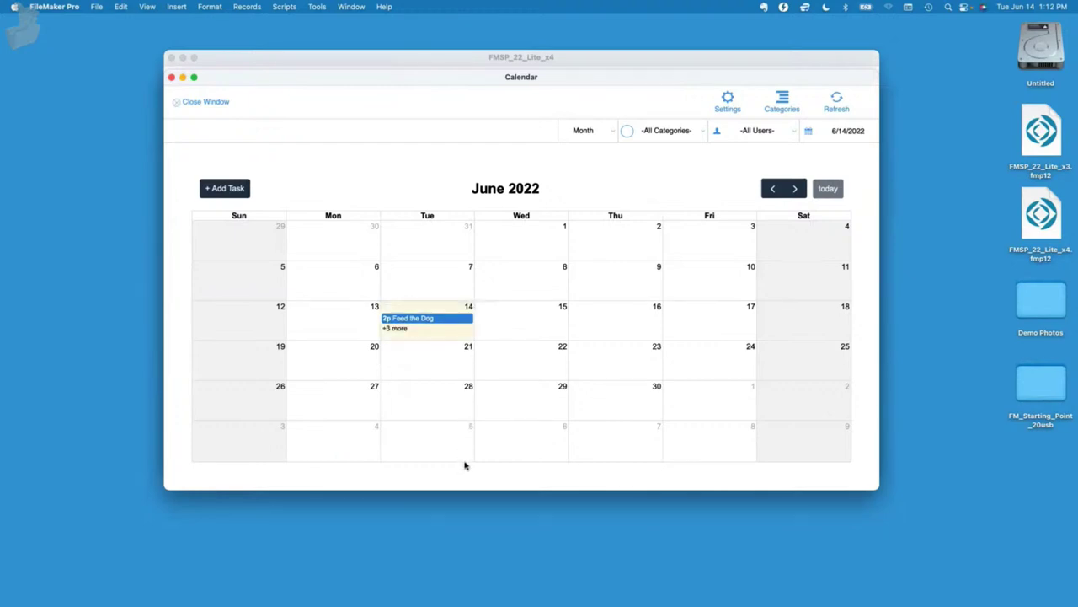
pyautogui.moveTo(456, 489); pyautogui.dragTo(456, 592)
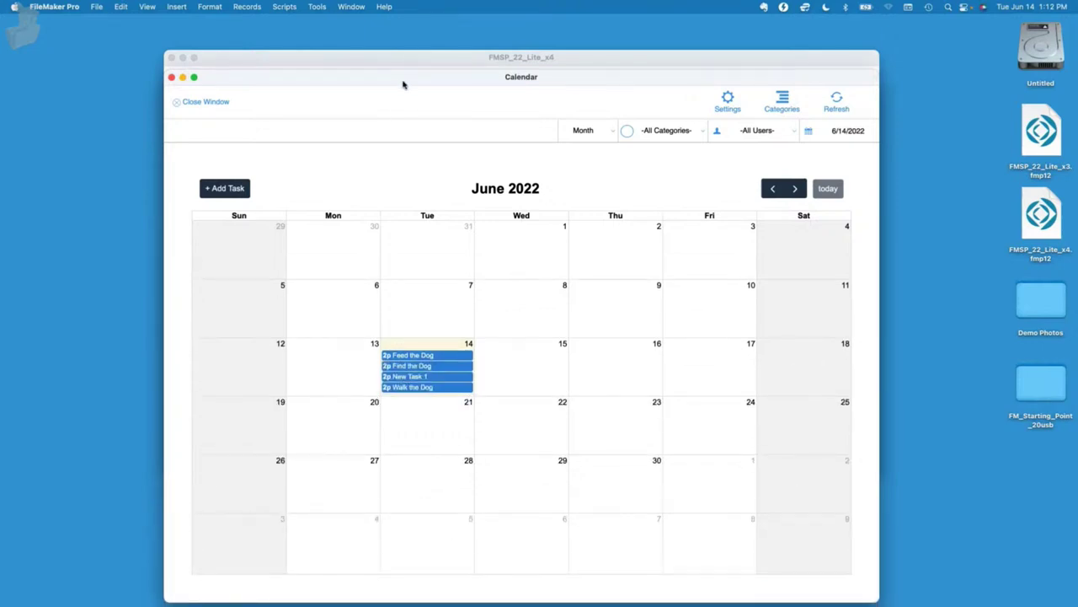
pyautogui.moveTo(401, 80); pyautogui.dragTo(395, 43)
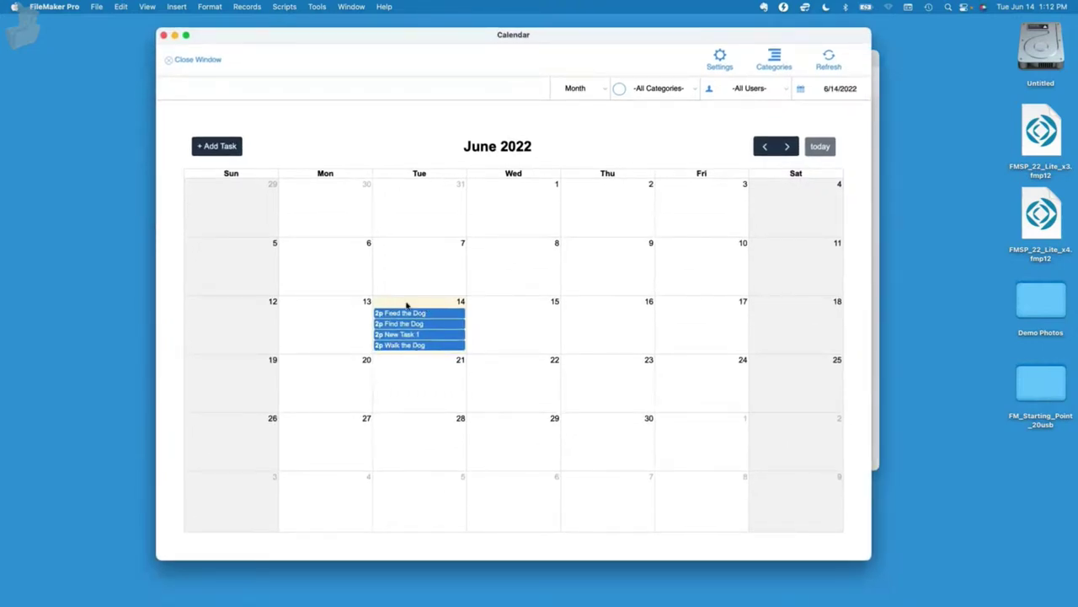
# In week view, reschedule June 14's New Task 1 to 12:00–1:00, Feed the Dog to 1:00–2:00 and Walk the Dog to 3:00–4:00.
pyautogui.click(575, 89)
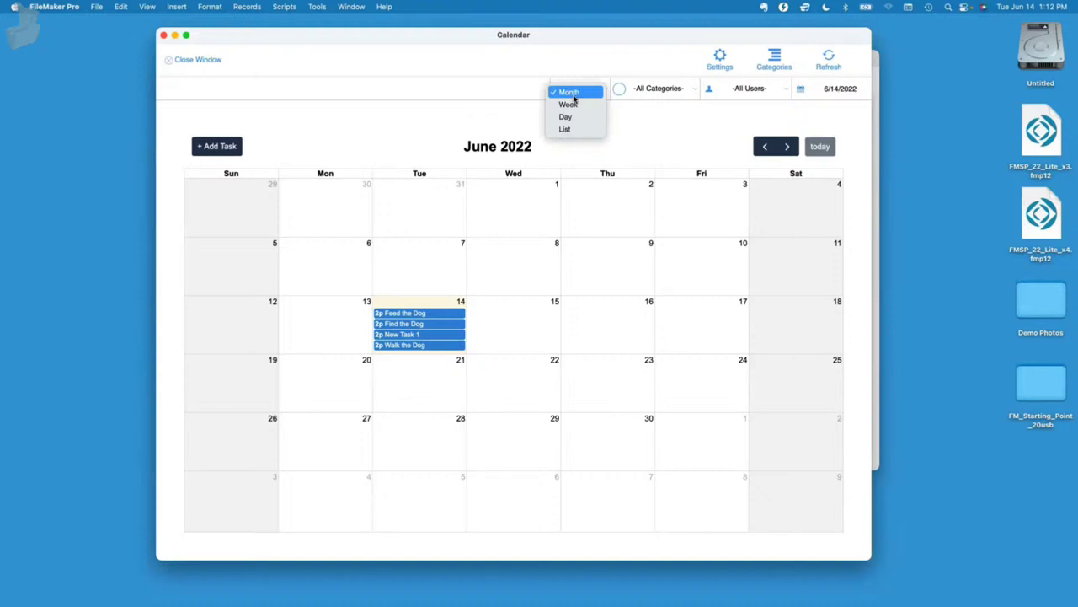
pyautogui.click(546, 215)
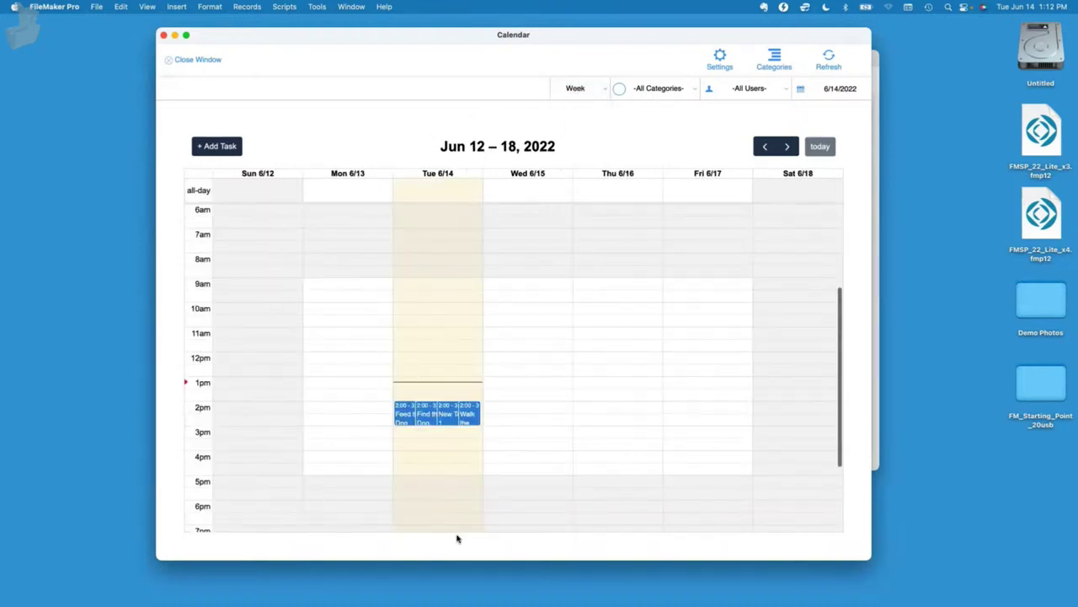
pyautogui.moveTo(408, 421); pyautogui.dragTo(433, 364)
pyautogui.moveTo(458, 413); pyautogui.dragTo(456, 438)
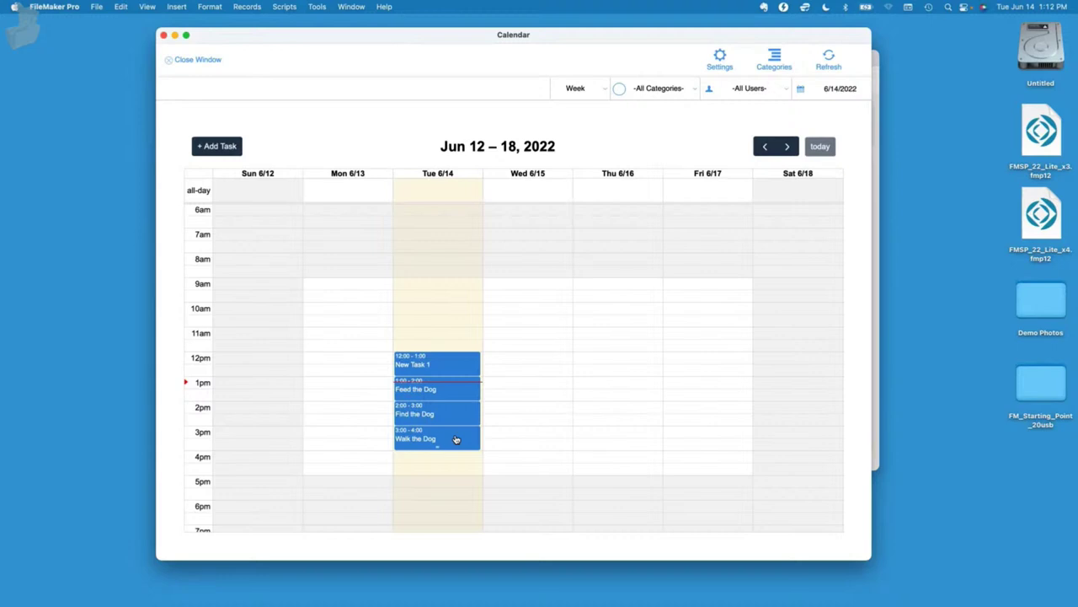
# Review the details of New Task 1 and the categories available for filtering the calendar.
pyautogui.click(416, 364)
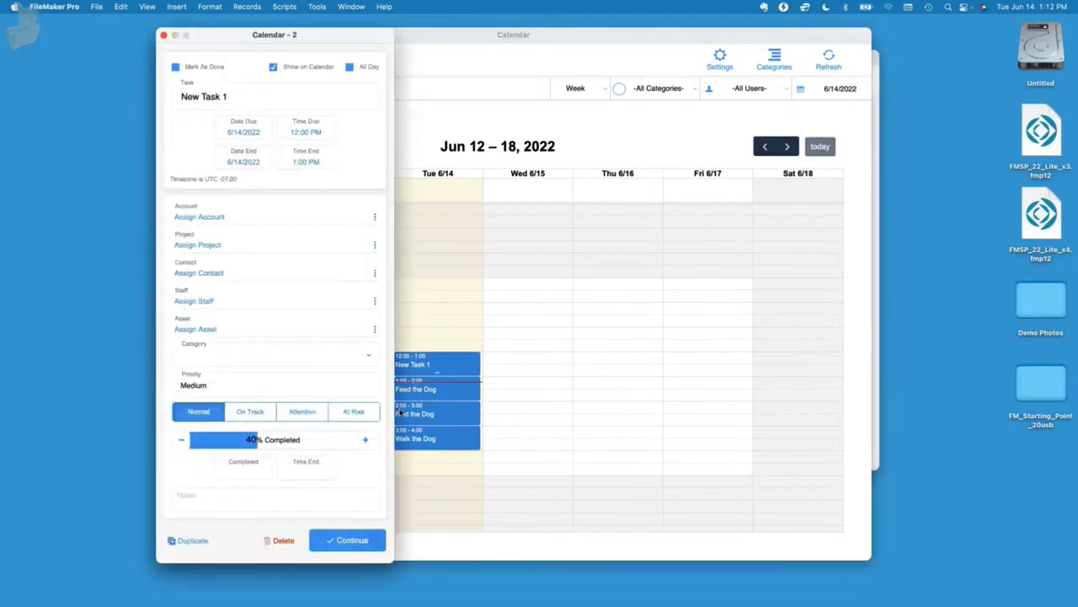
pyautogui.moveTo(205, 36); pyautogui.dragTo(245, 56)
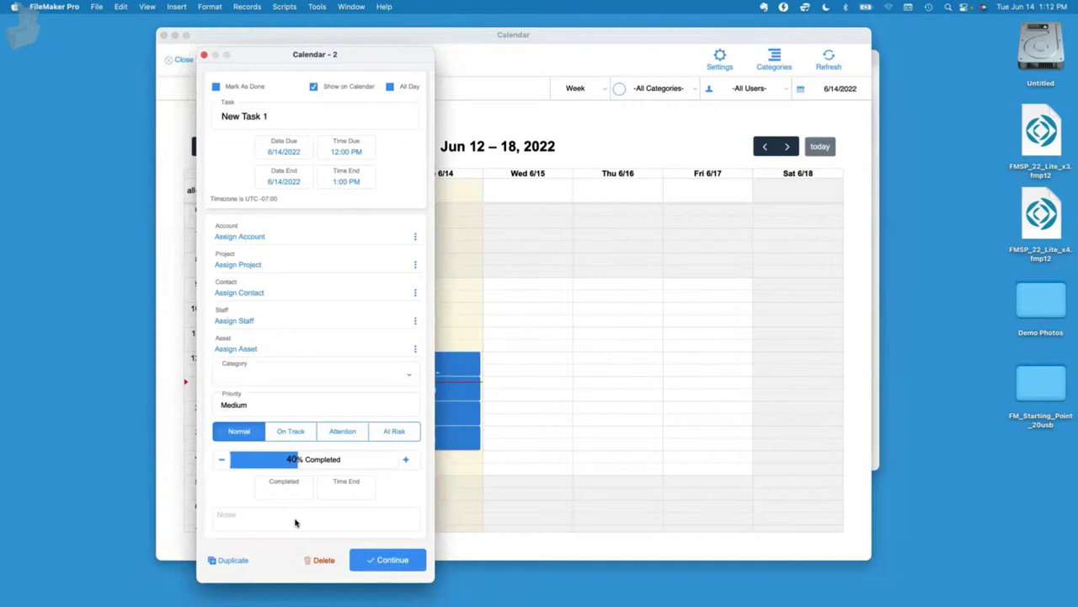
pyautogui.click(368, 567)
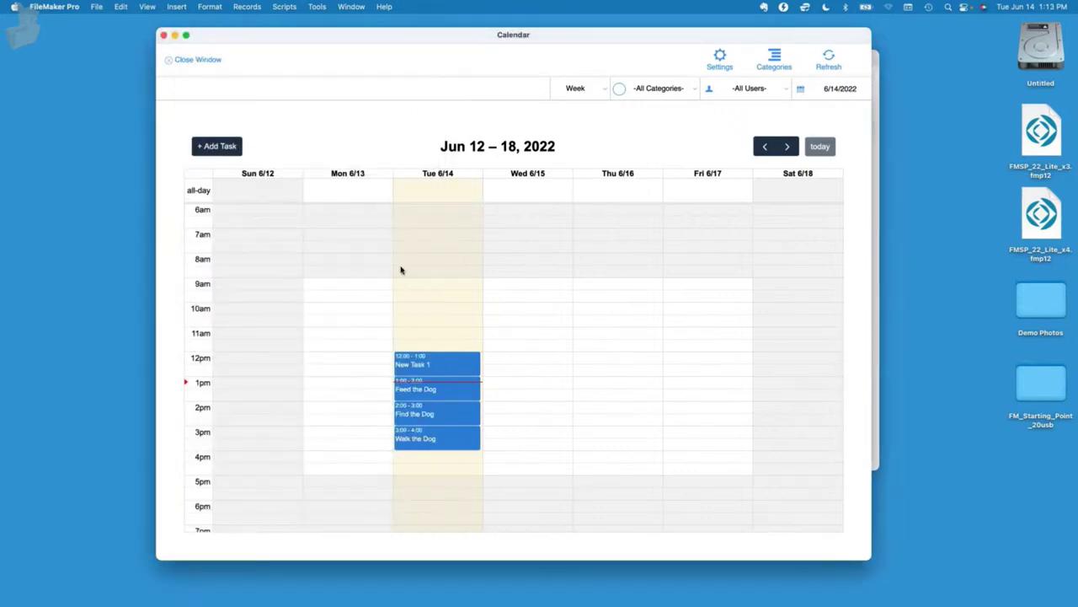
pyautogui.click(672, 92)
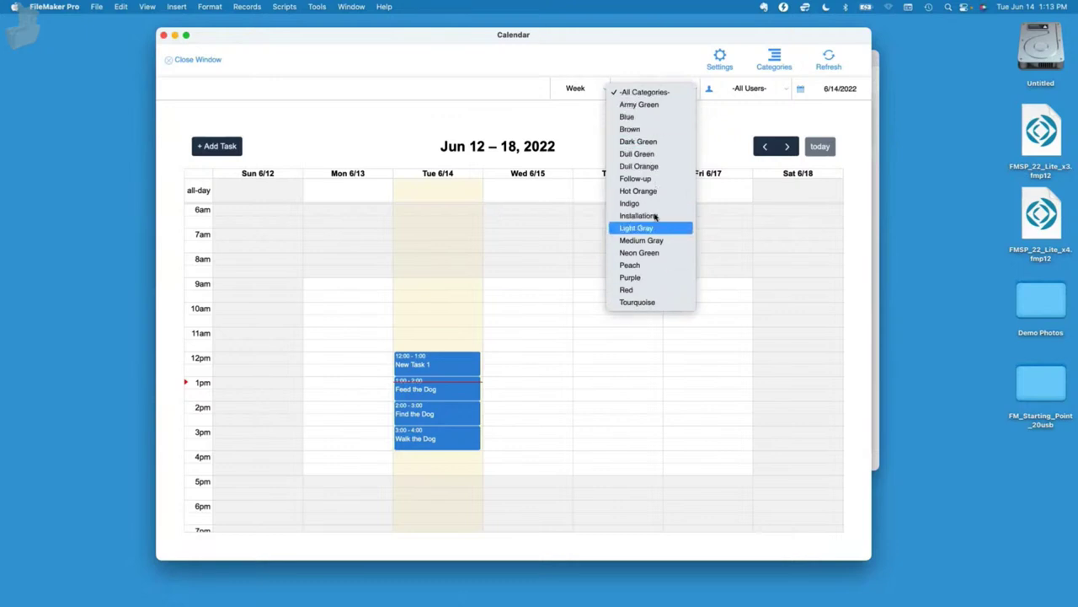
pyautogui.click(463, 399)
# Assign the Blue category to New Task 1 and save the task.
pyautogui.click(426, 359)
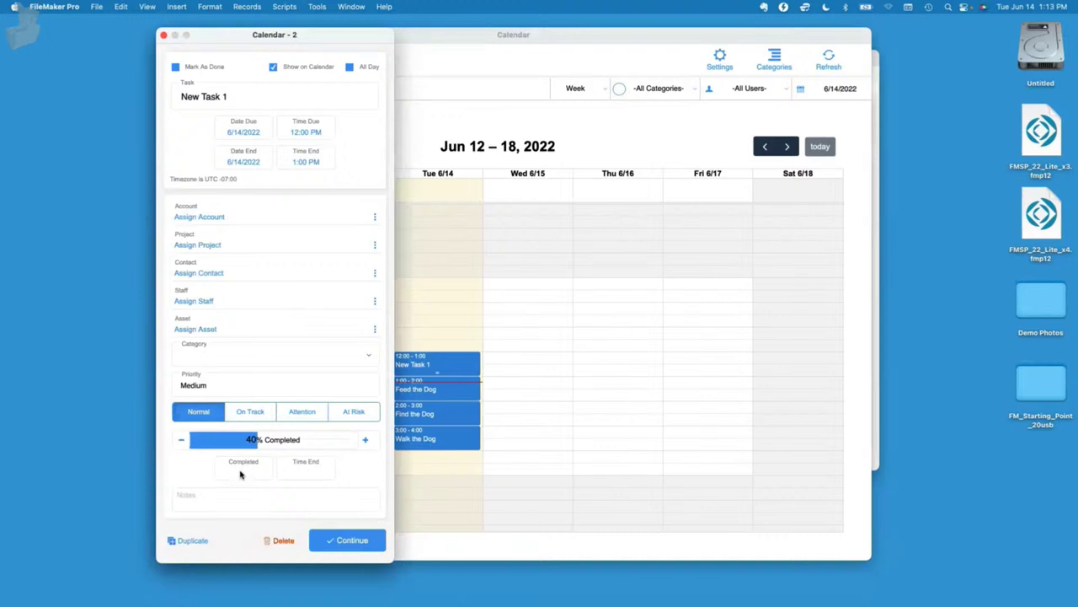
pyautogui.click(206, 356)
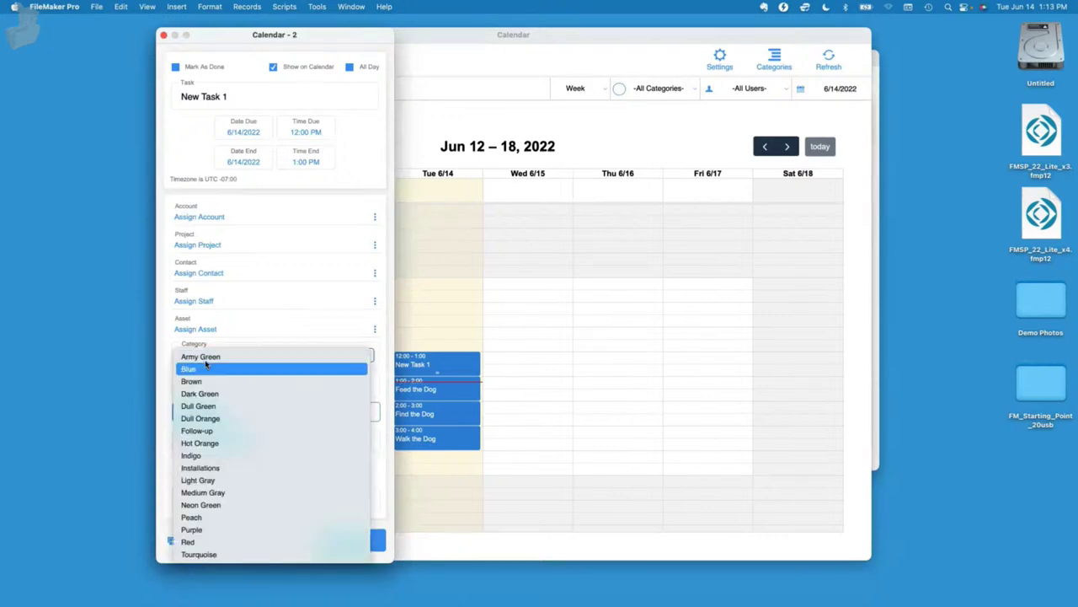
pyautogui.click(204, 368)
pyautogui.click(384, 540)
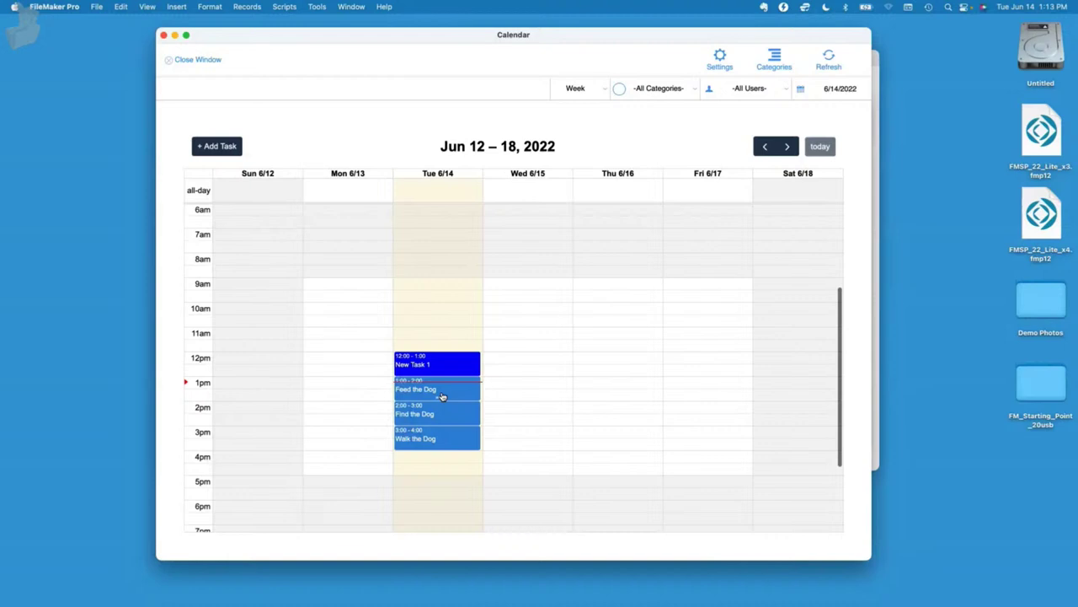
# Assign the Dull Green category to the Feed the Dog task and save it.
pyautogui.click(438, 394)
pyautogui.click(261, 358)
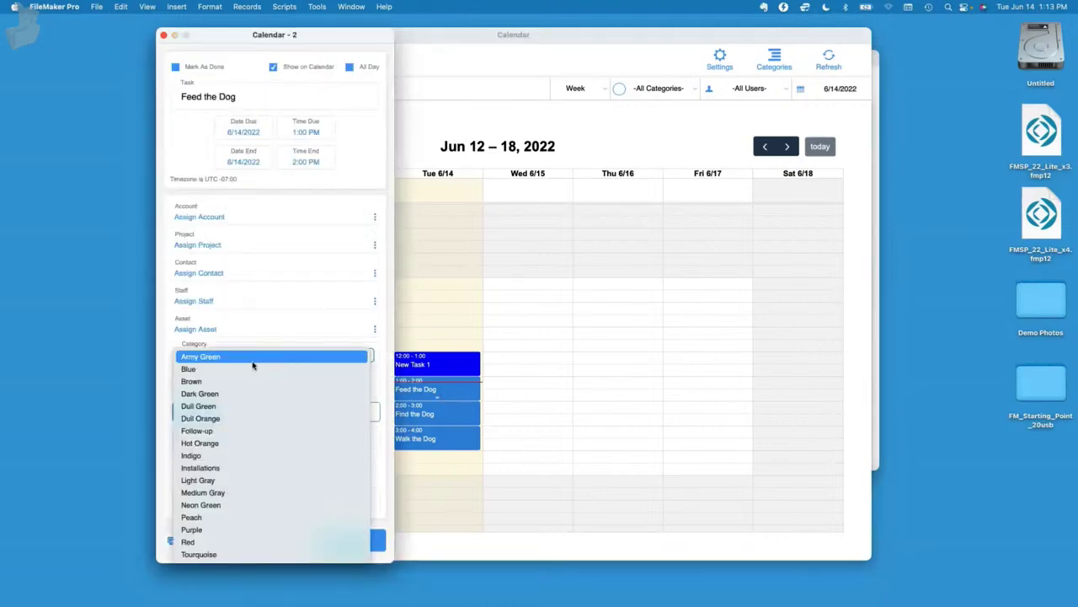
pyautogui.click(242, 405)
pyautogui.click(364, 543)
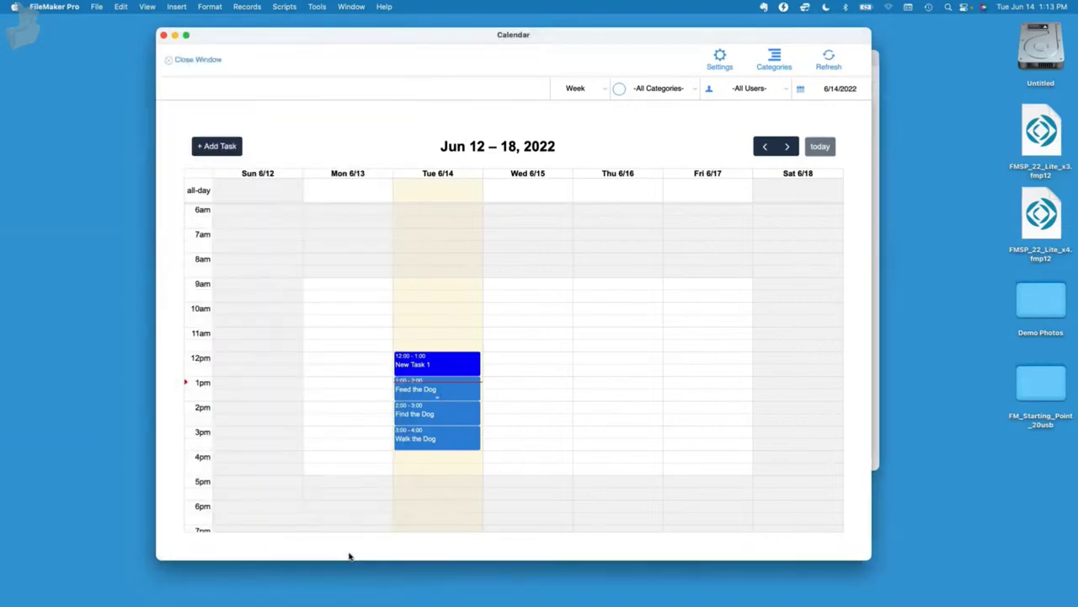
# Assign a green category to the Find the Dog task and Hot Orange to Walk the Dog, saving both tasks.
pyautogui.click(449, 417)
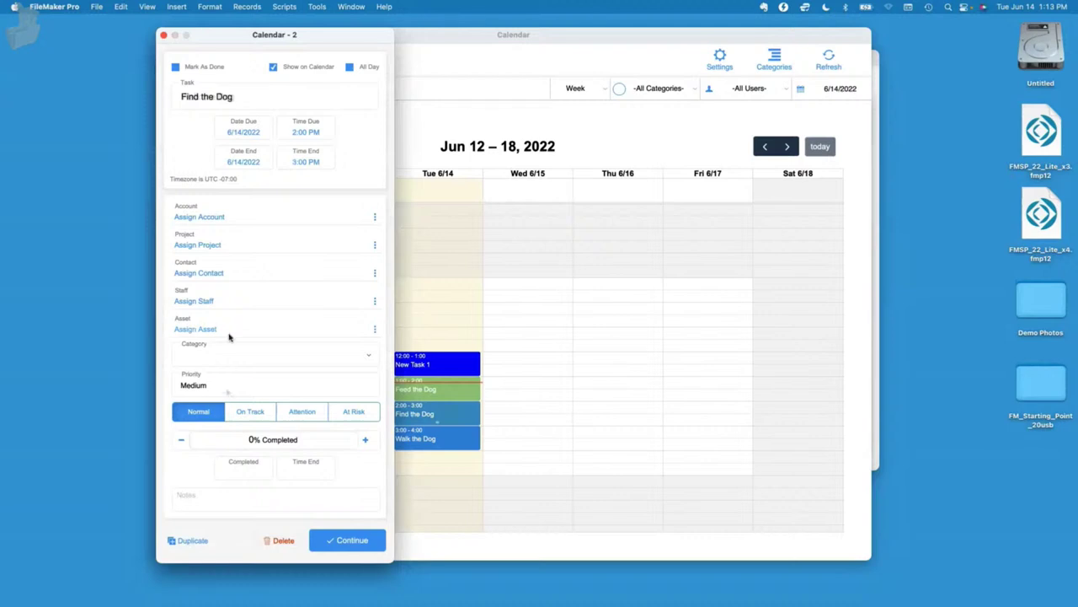
pyautogui.click(228, 355)
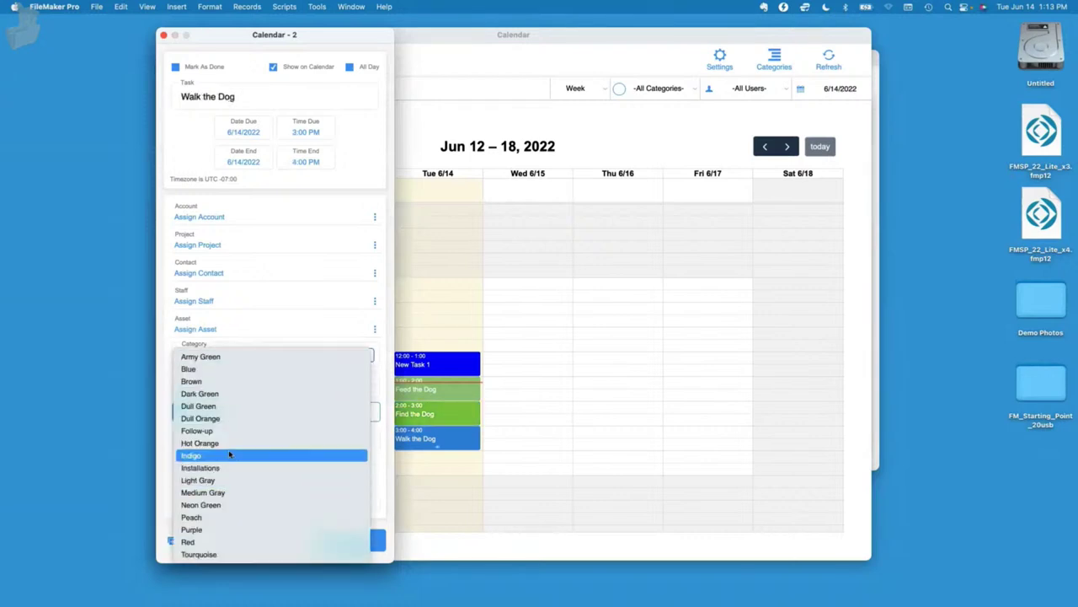
pyautogui.press('Up')
pyautogui.press('Return')
pyautogui.click(371, 546)
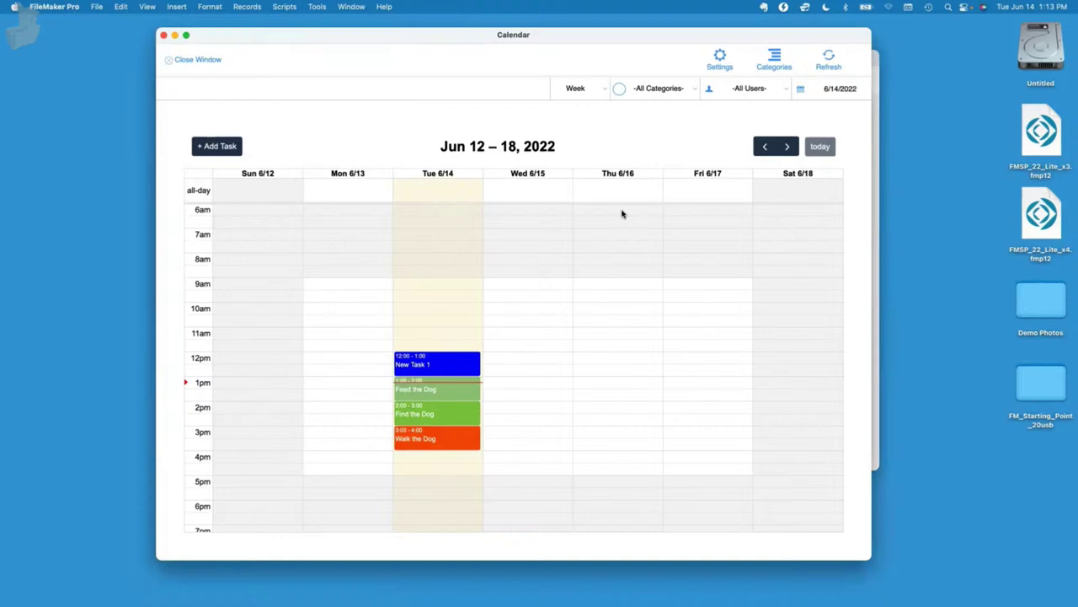
# Check the available category filters, then add a new calendar category and give it the Magenta colour.
pyautogui.click(626, 90)
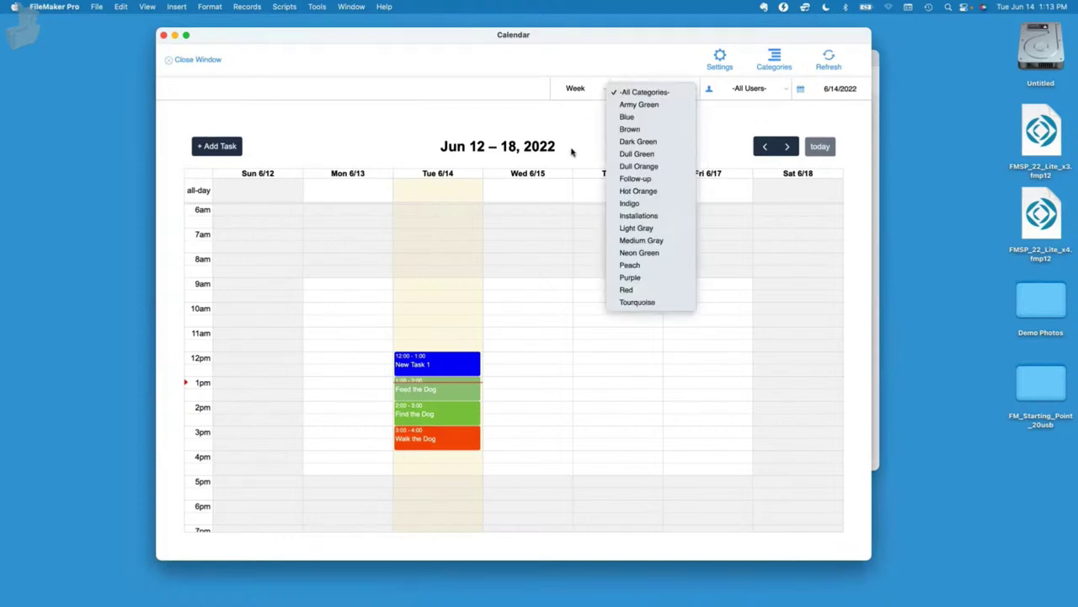
pyautogui.click(657, 90)
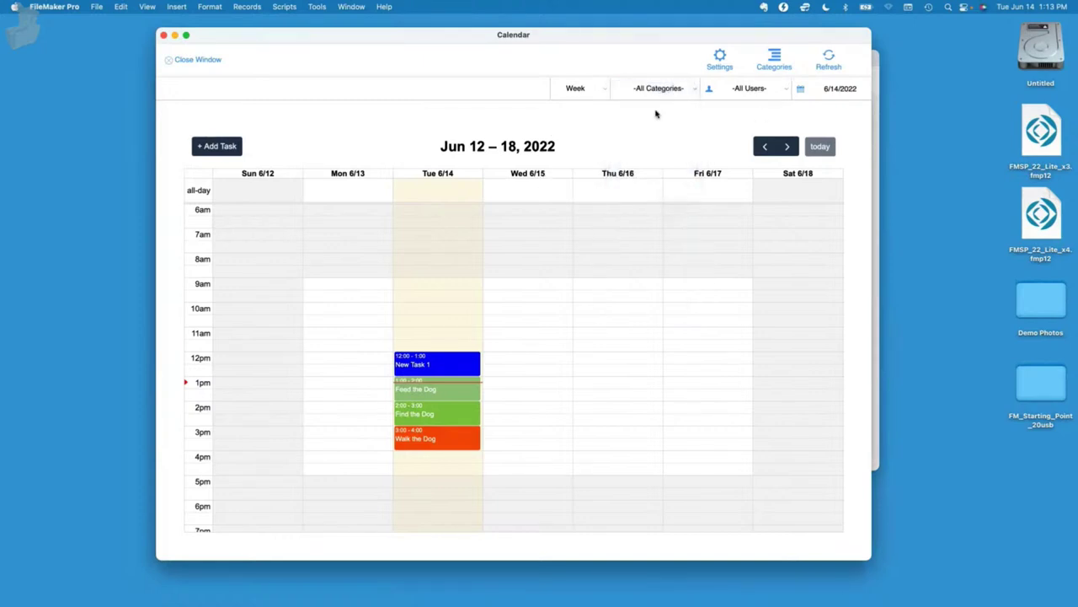
pyautogui.click(773, 59)
pyautogui.scroll(-1, 433, 337)
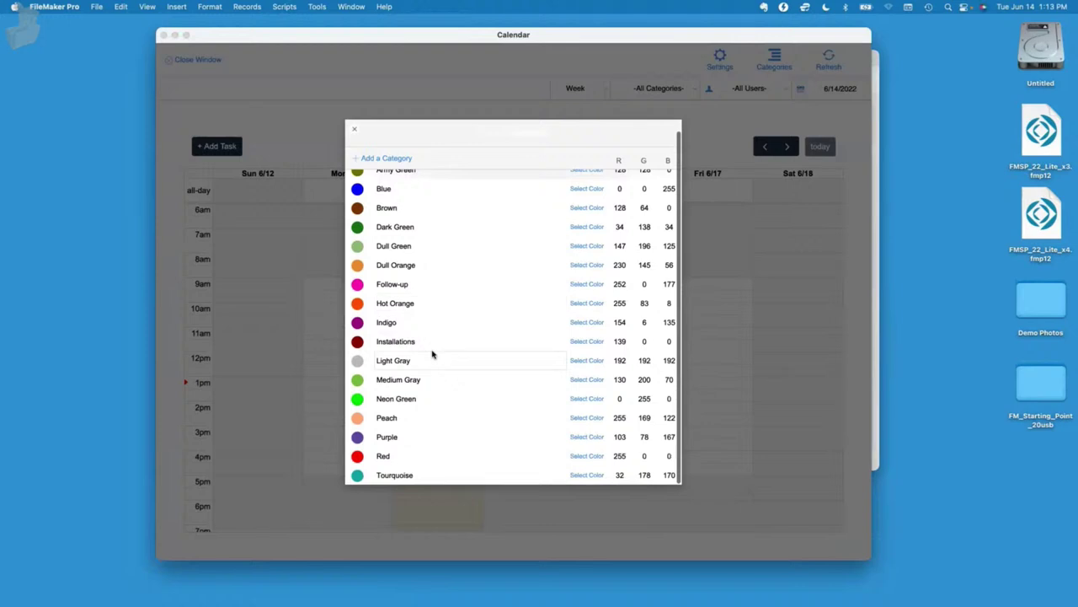
pyautogui.scroll(1, 413, 300)
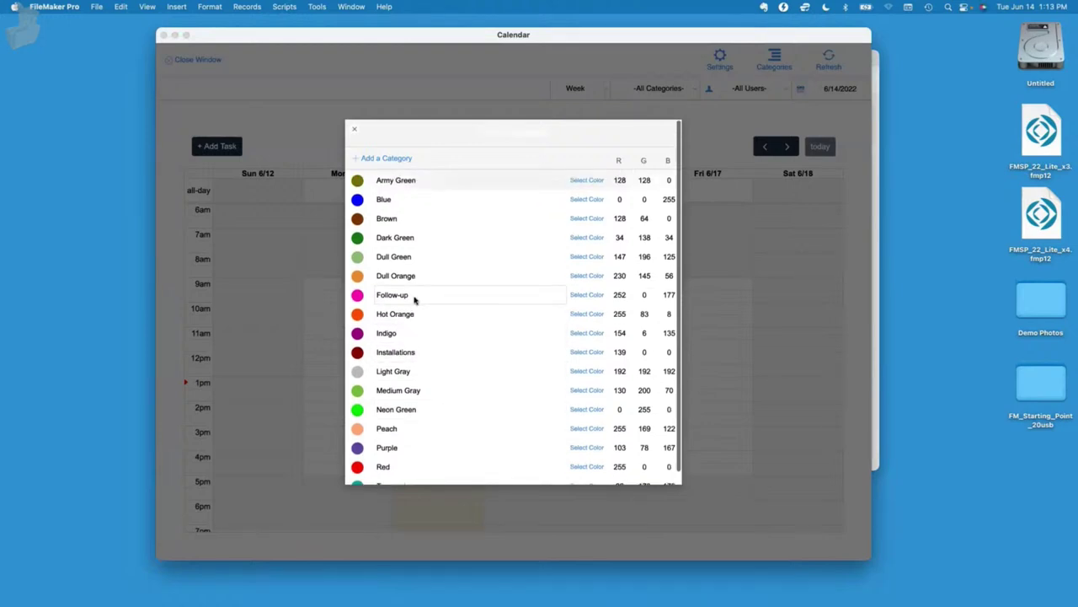
pyautogui.click(386, 159)
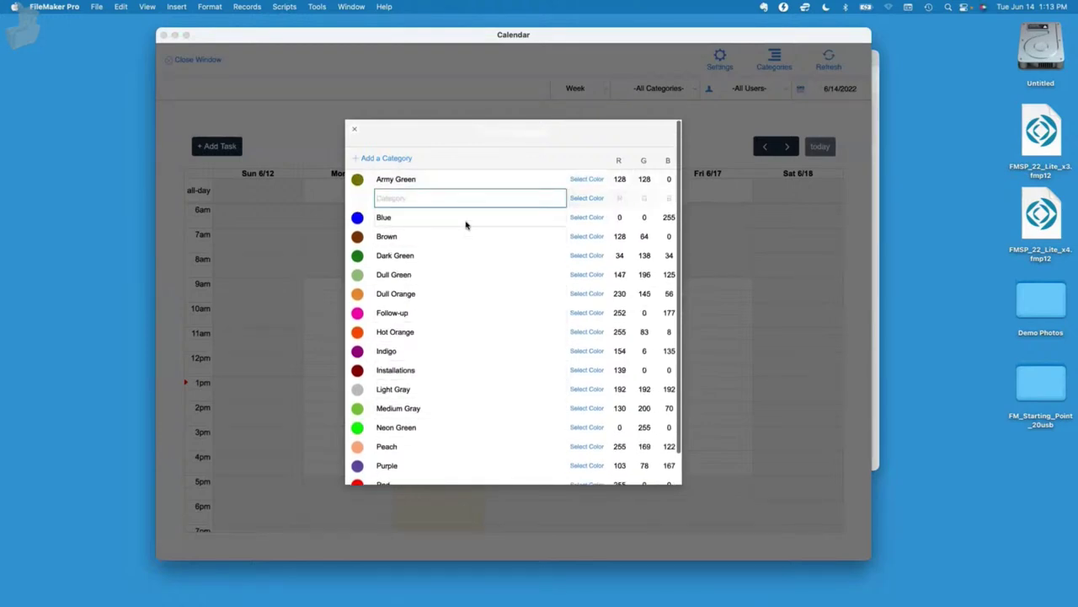
pyautogui.click(582, 200)
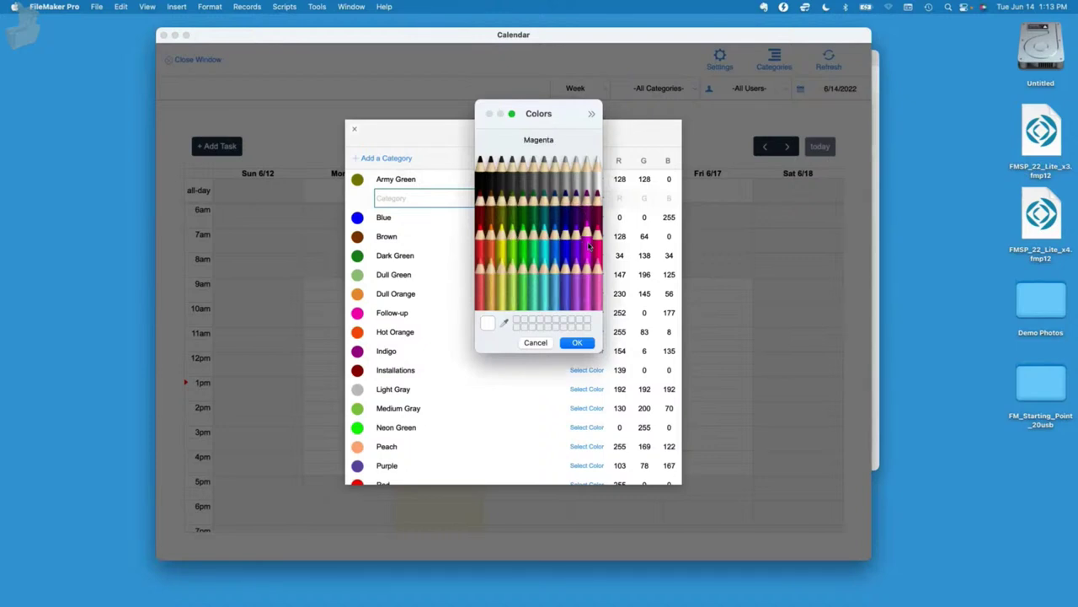
pyautogui.click(589, 243)
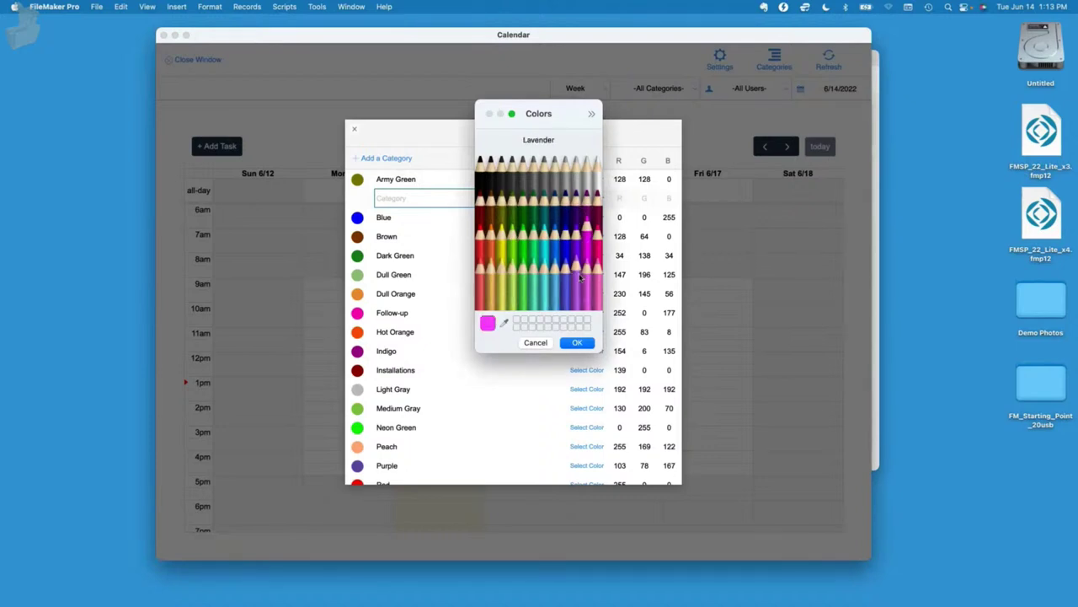
pyautogui.click(577, 342)
# Name the new magenta category Pink and close the category list.
pyautogui.click(396, 197)
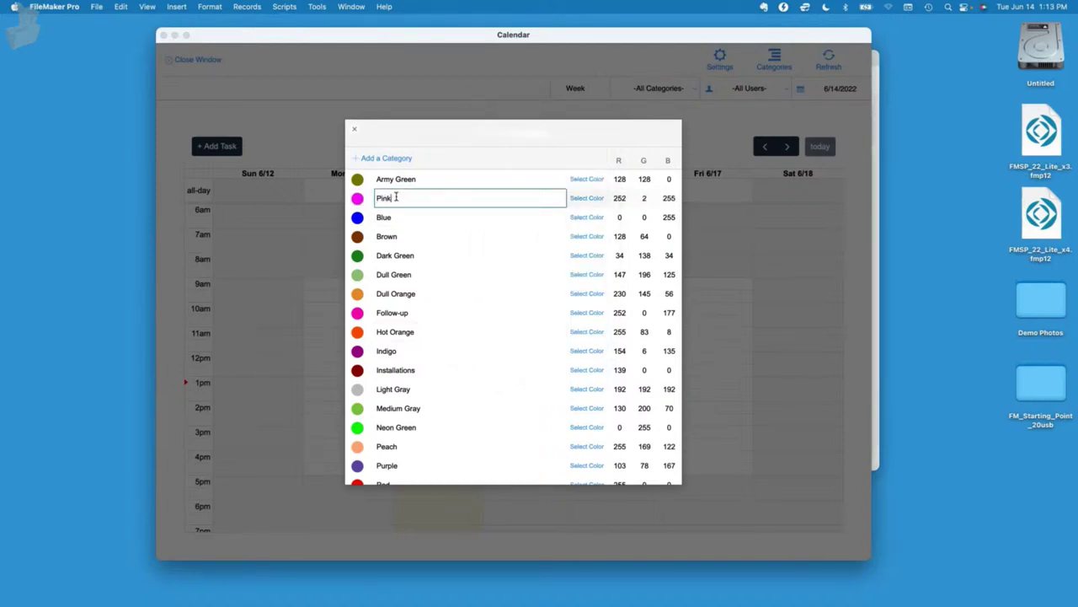
pyautogui.write('Pink')
pyautogui.click(522, 161)
pyautogui.scroll(-3, 479, 447)
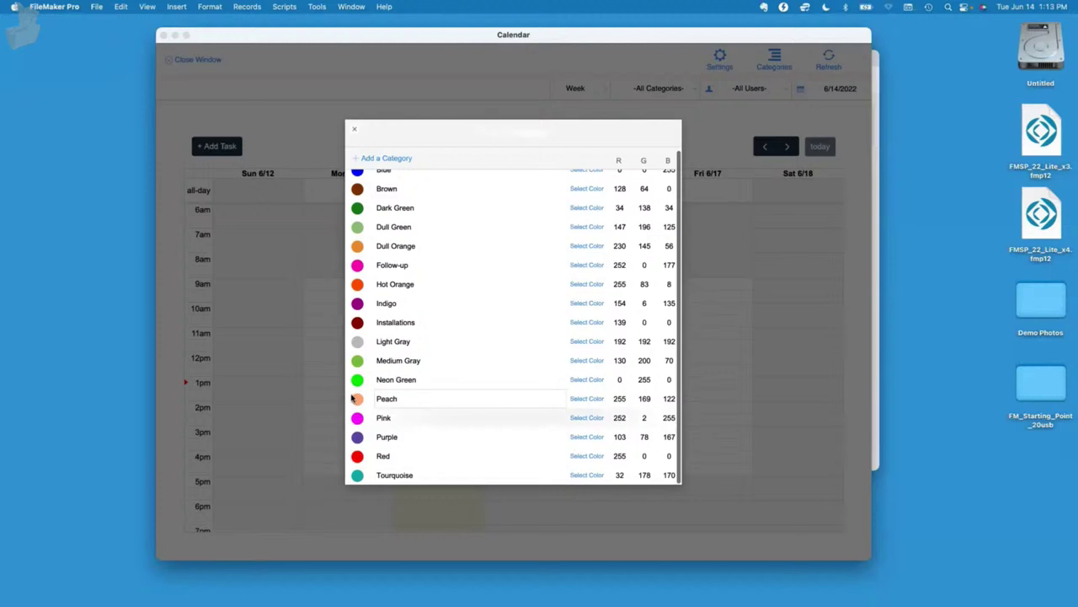
pyautogui.click(355, 125)
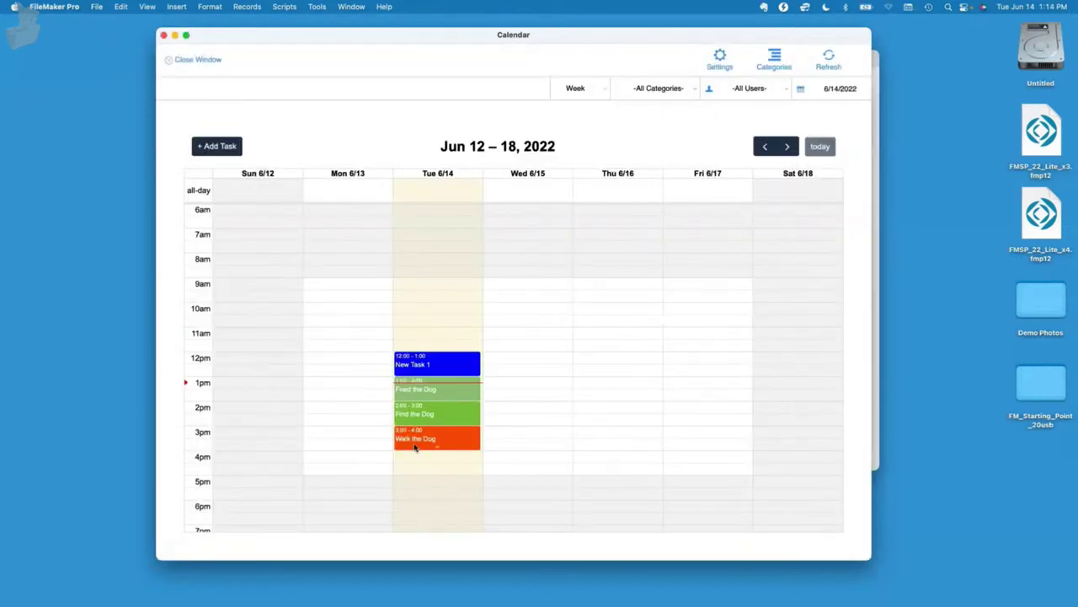
# Change the Walk the Dog task's category to Pink and save the task.
pyautogui.click(427, 438)
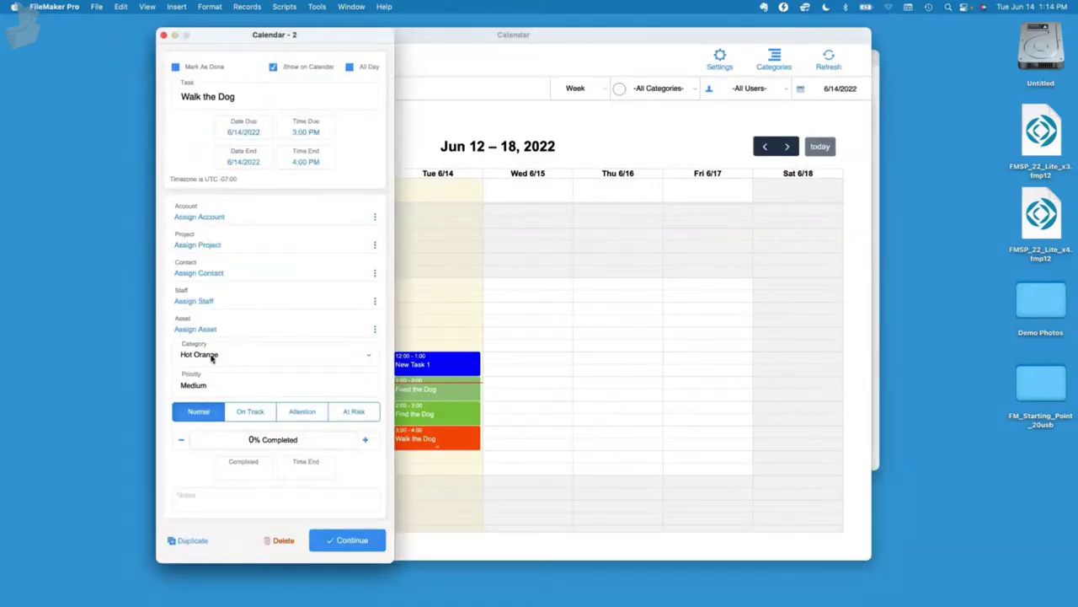
pyautogui.click(211, 356)
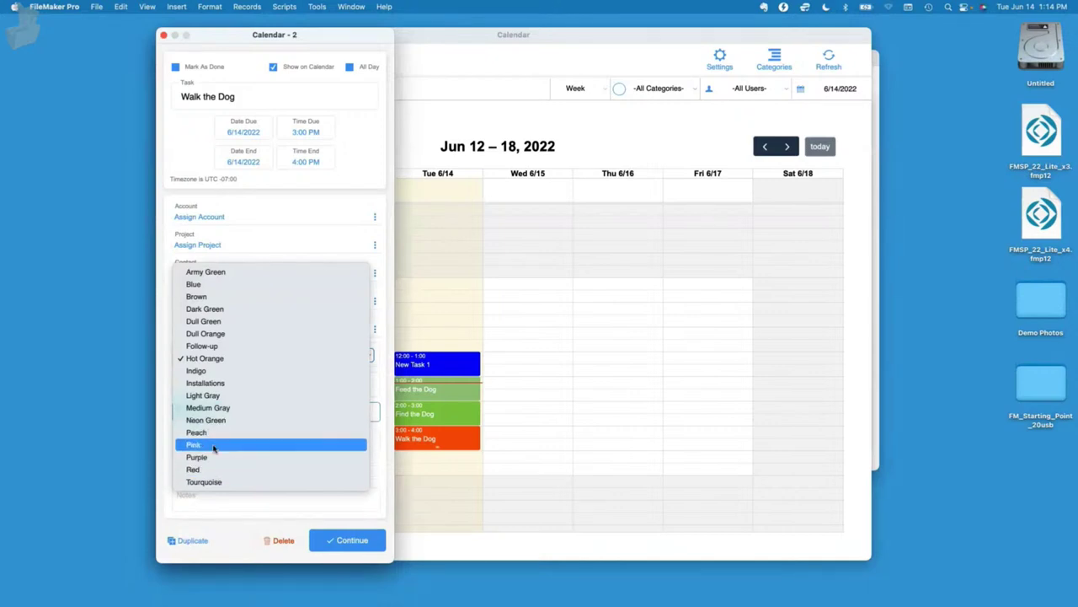
pyautogui.click(214, 445)
pyautogui.click(342, 543)
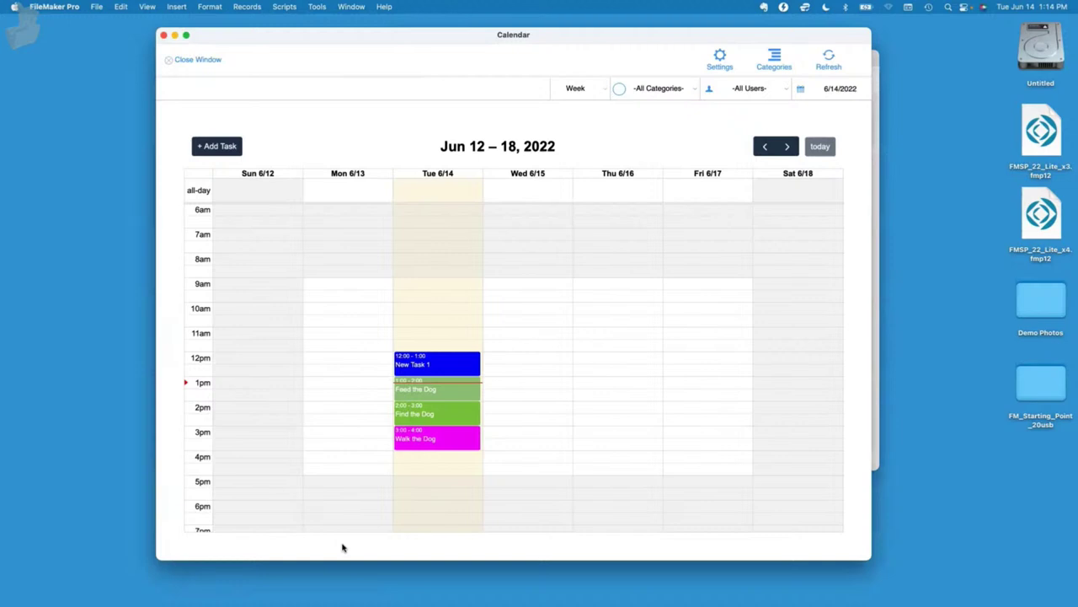
# Filter the calendar to the Pink category and check the available user filters, keeping all users shown.
pyautogui.click(681, 89)
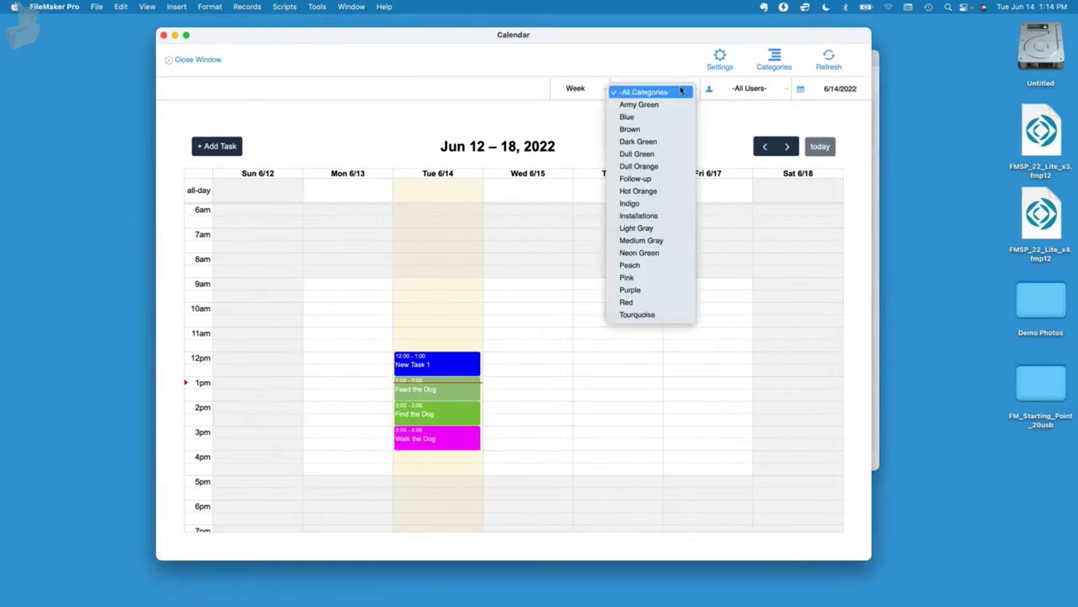
pyautogui.click(647, 278)
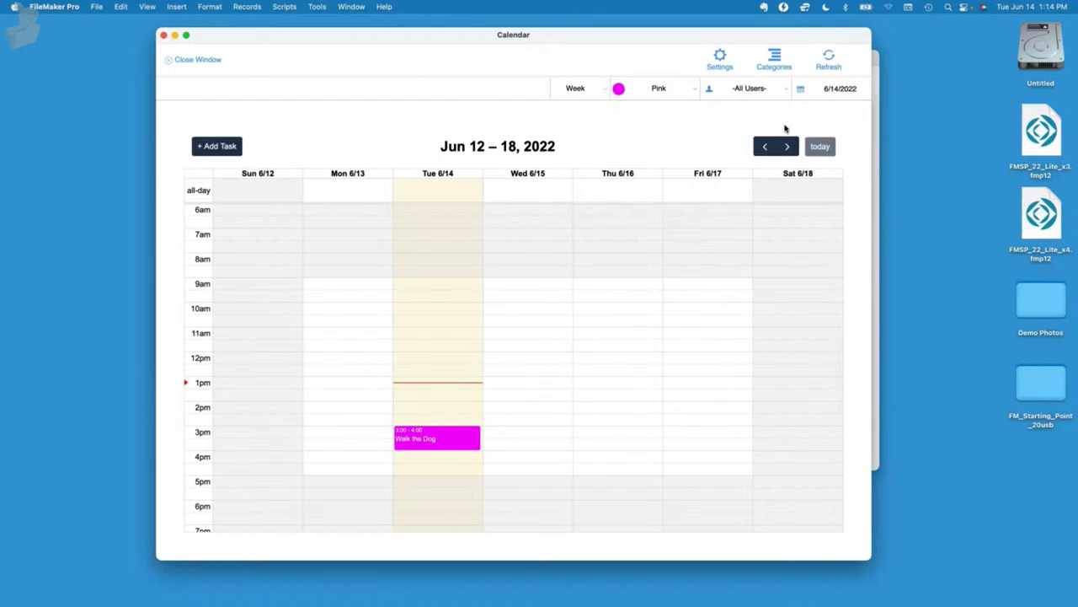
pyautogui.click(758, 89)
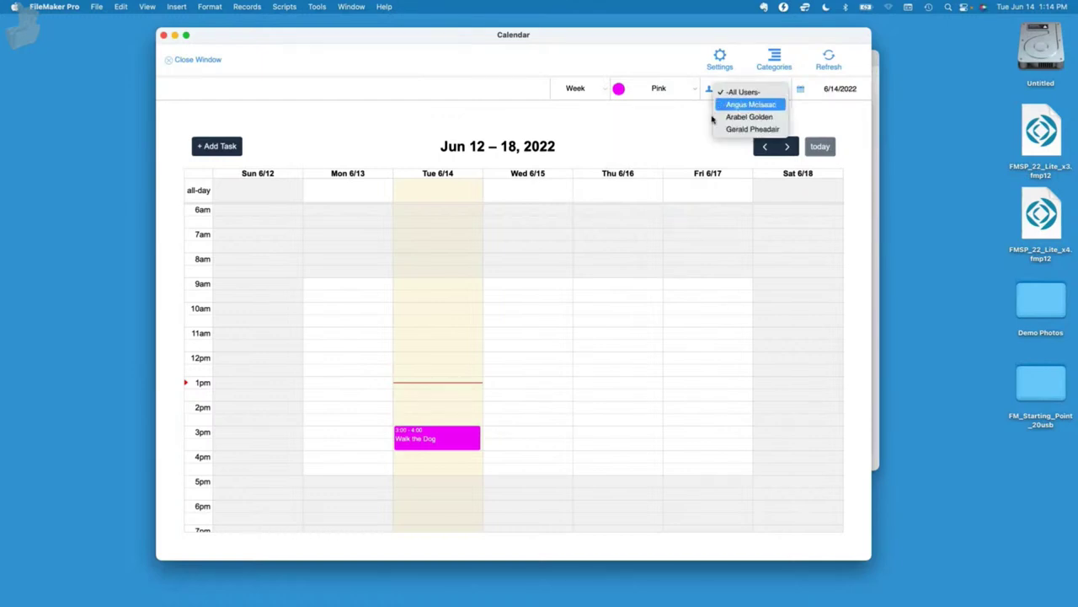
pyautogui.click(650, 137)
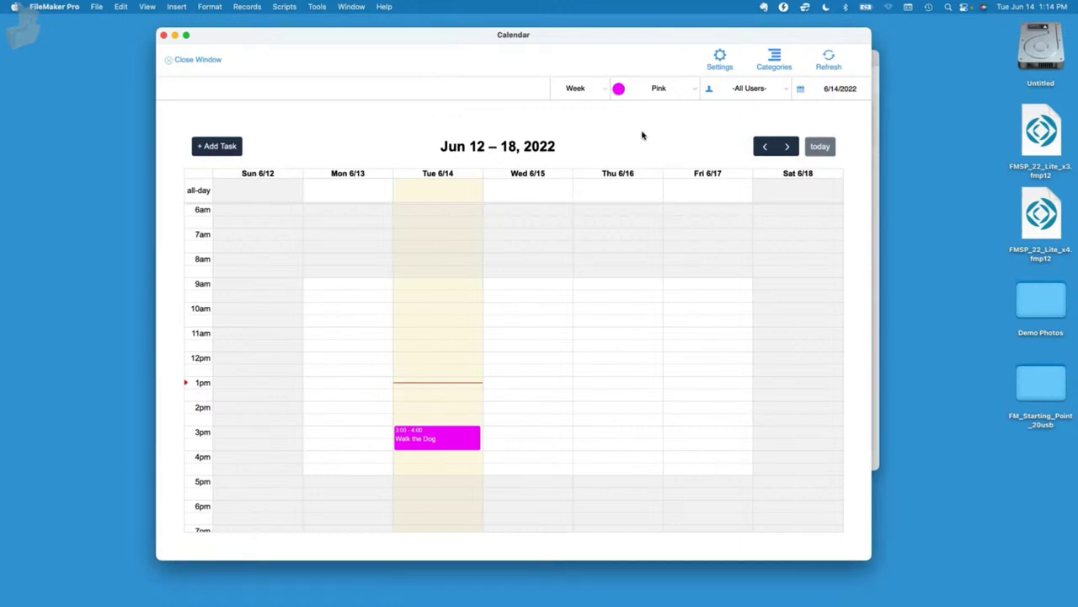
# Look at the filtered calendar in Day view and List view, ending in Month view.
pyautogui.click(565, 87)
pyautogui.click(569, 104)
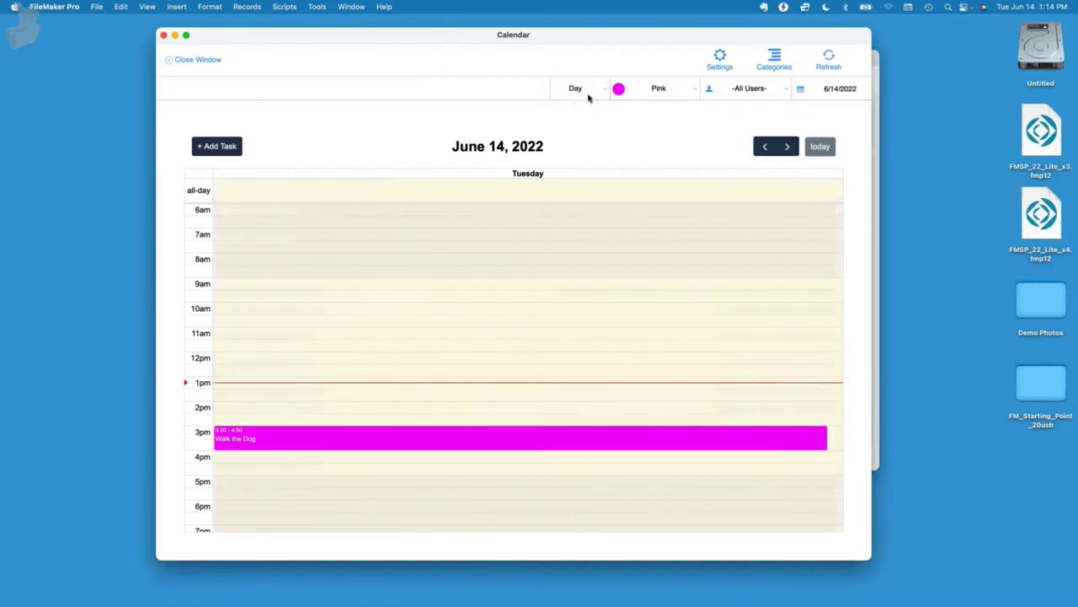
pyautogui.click(585, 89)
pyautogui.click(569, 103)
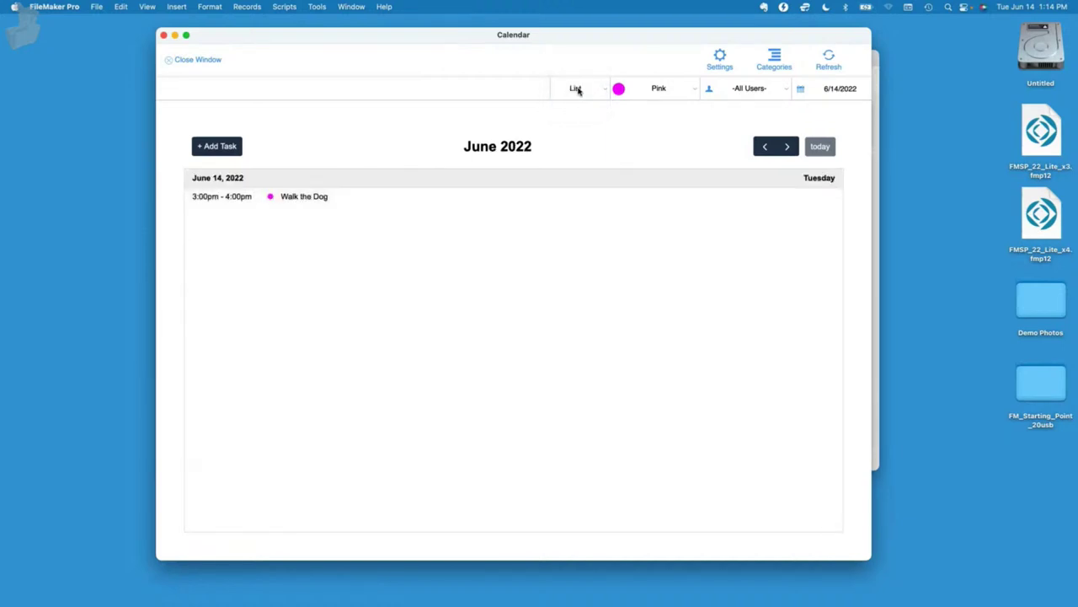
pyautogui.click(580, 90)
pyautogui.click(579, 55)
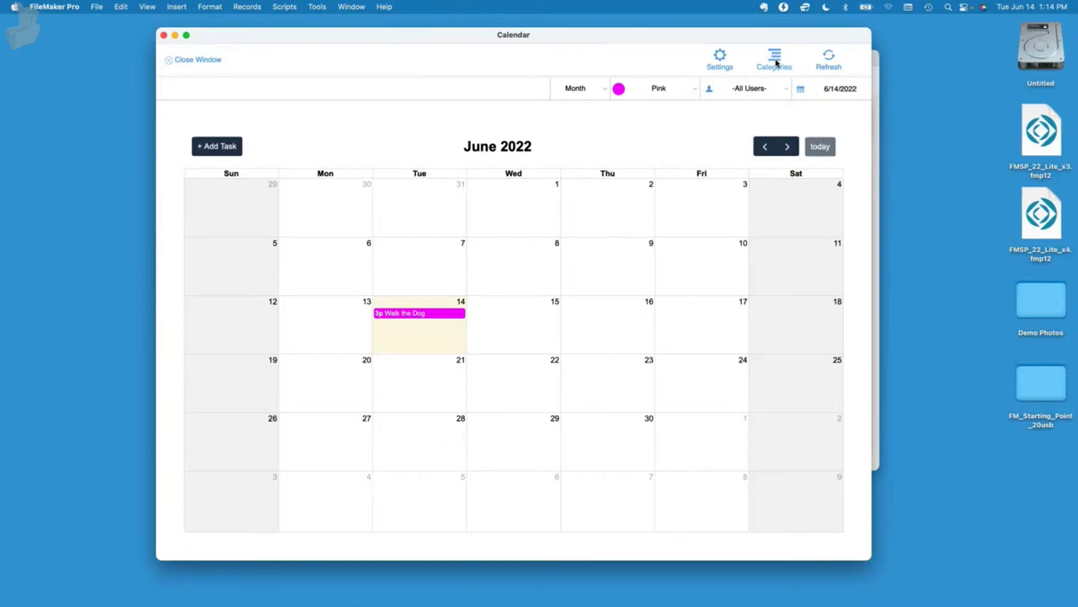
# Add a category named Conference Room 007 with the Spring green colour and close the category list.
pyautogui.click(775, 59)
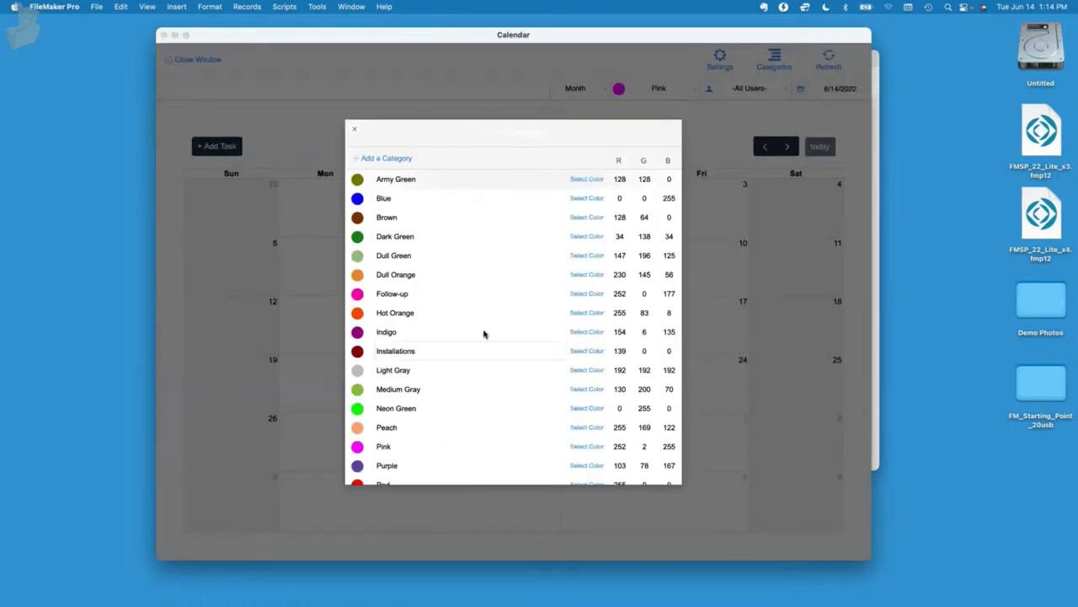
pyautogui.click(385, 158)
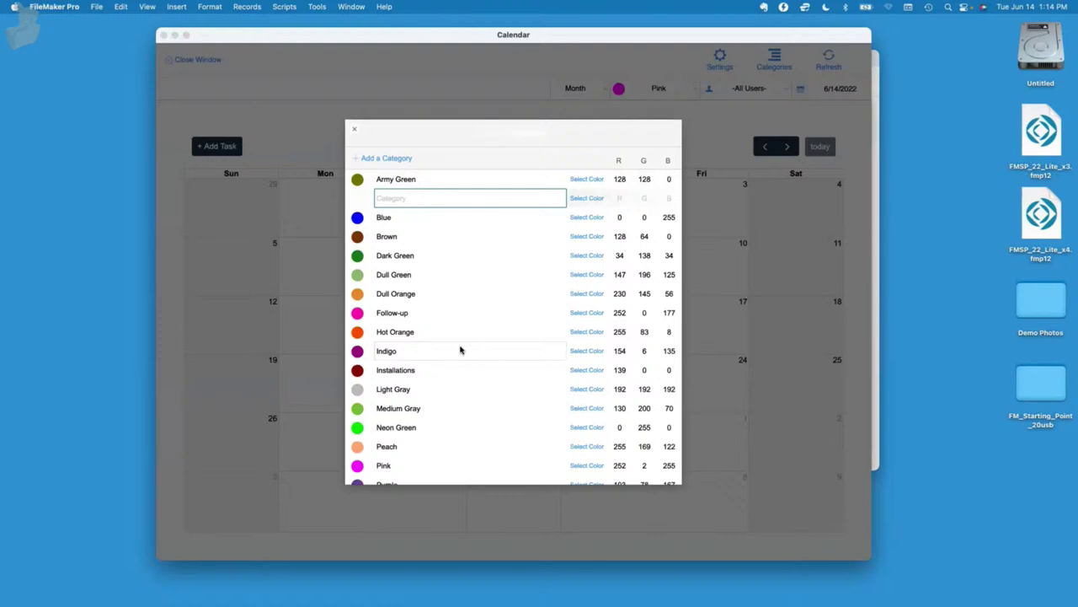
pyautogui.write('Conference Room 5')
pyautogui.click(598, 199)
pyautogui.click(542, 263)
pyautogui.click(527, 229)
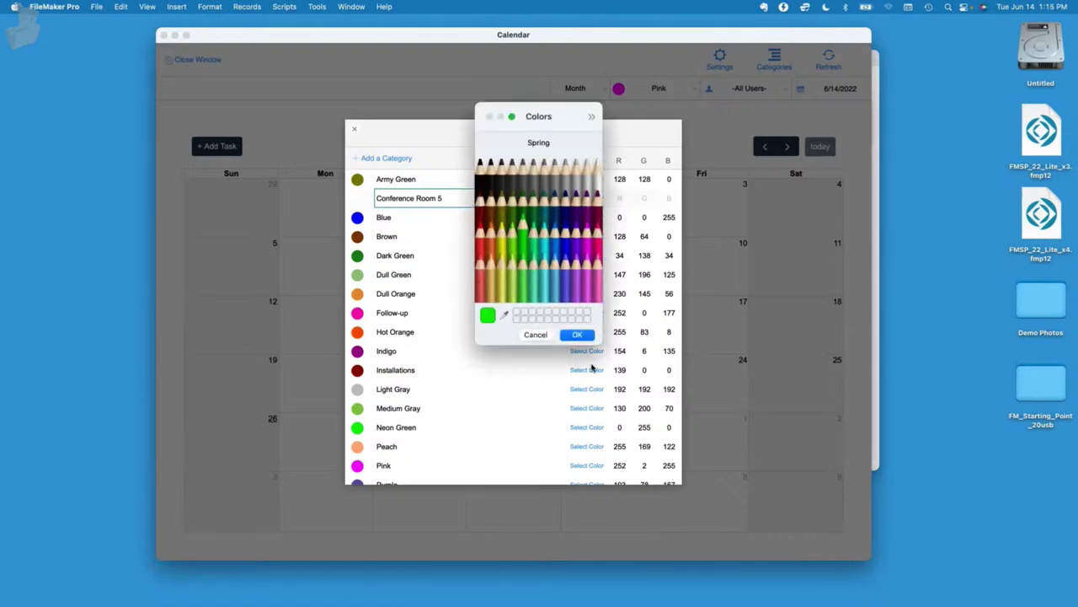
pyautogui.click(576, 335)
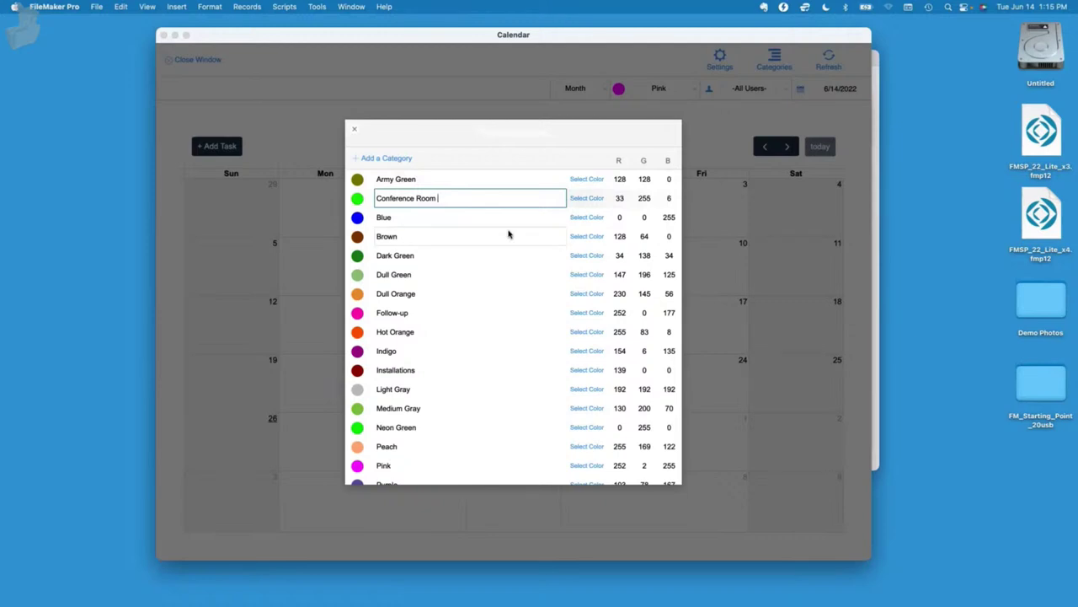
pyautogui.click(523, 167)
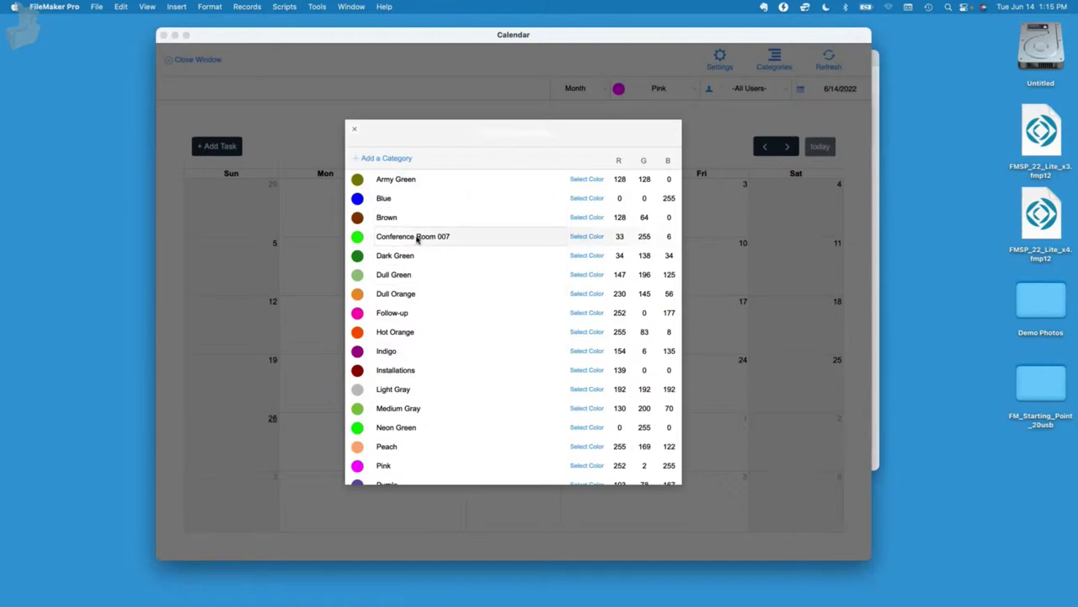
pyautogui.click(353, 129)
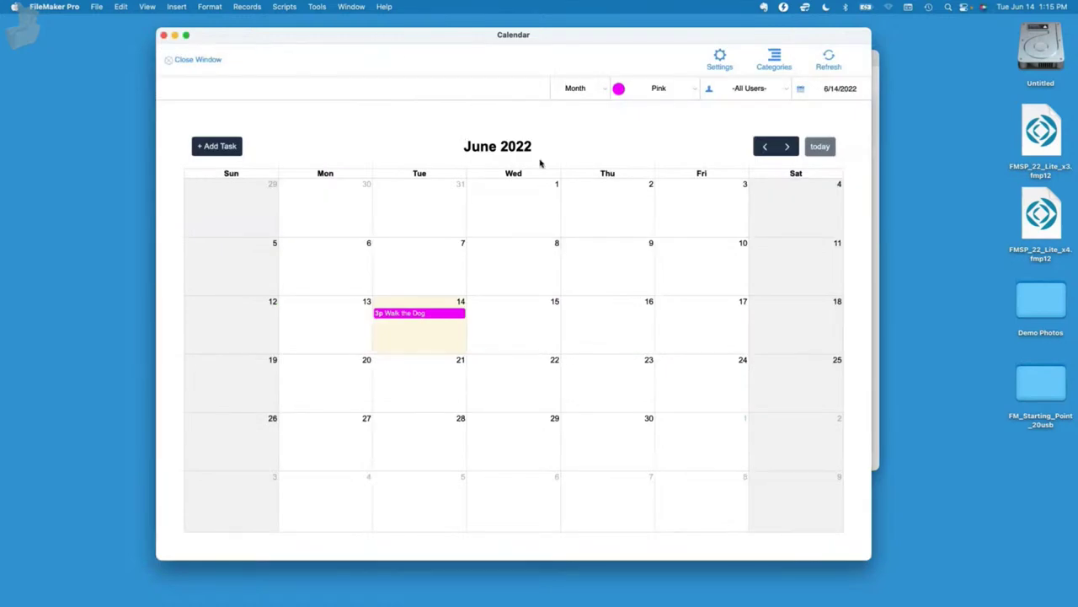
# Clear the Pink category filter so that the month calendar shows the tasks of every category.
pyautogui.click(683, 90)
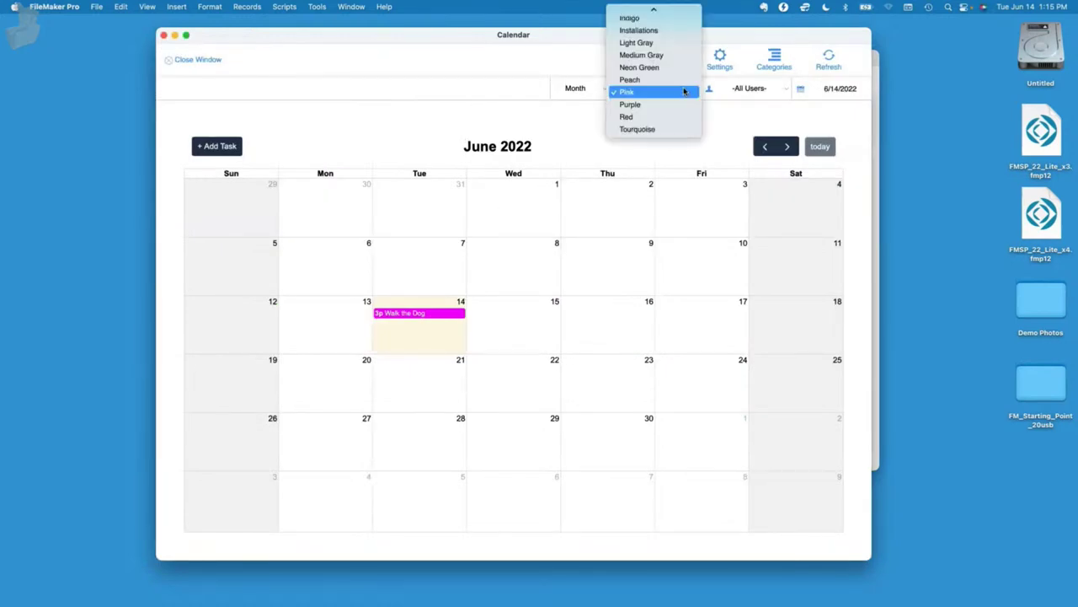
pyautogui.click(659, 92)
pyautogui.rightClick(666, 96)
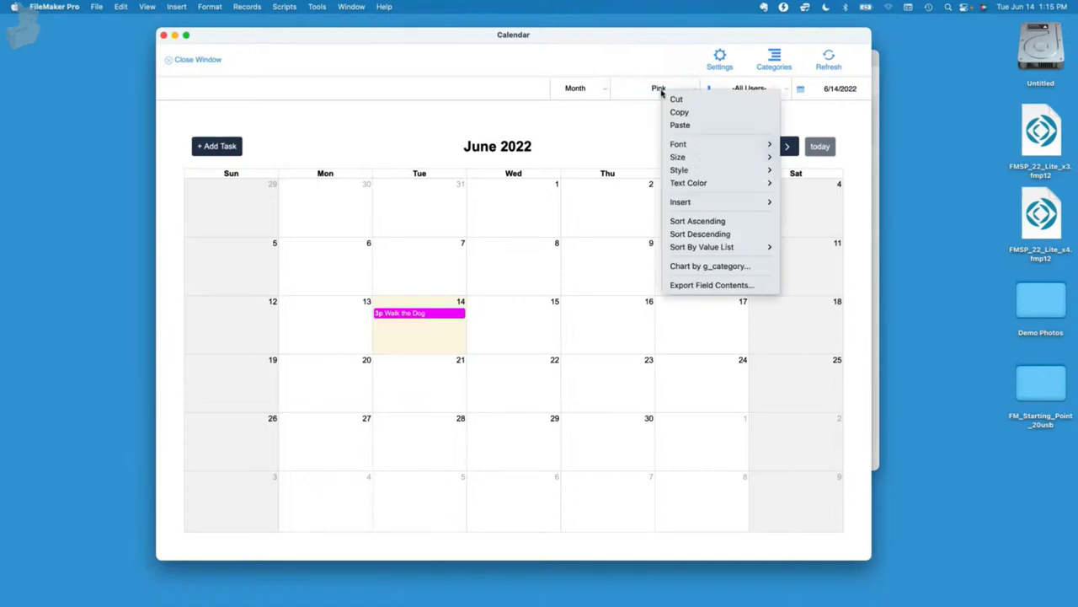
pyautogui.click(590, 126)
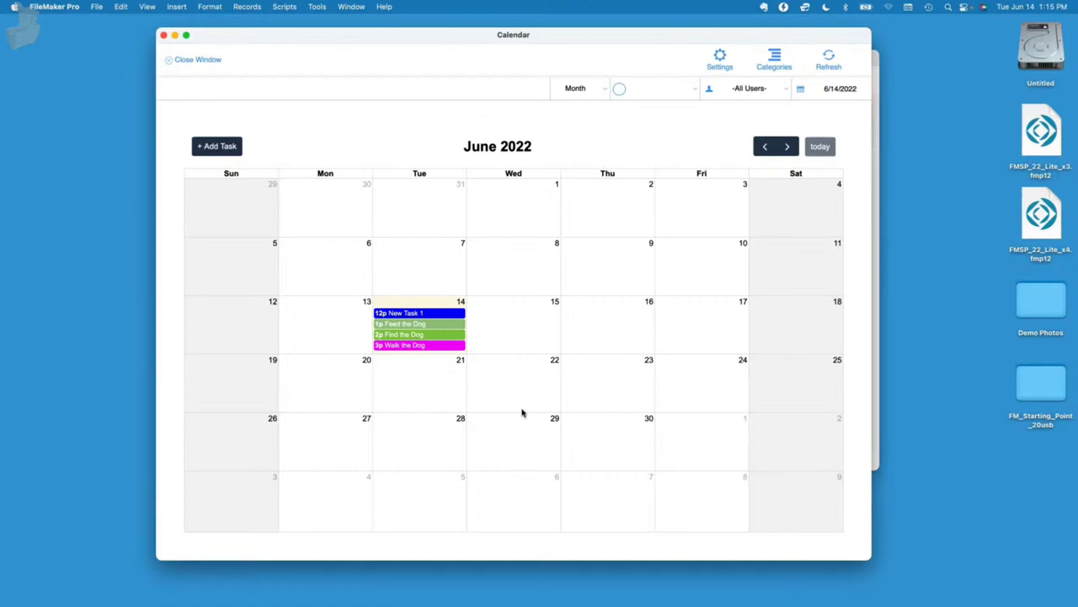
# Switch the Calendar window to Layout mode, fit it on the screen and open the setup of its web viewer.
pyautogui.moveTo(640, 36); pyautogui.dragTo(642, 52)
pyautogui.press('super+l')
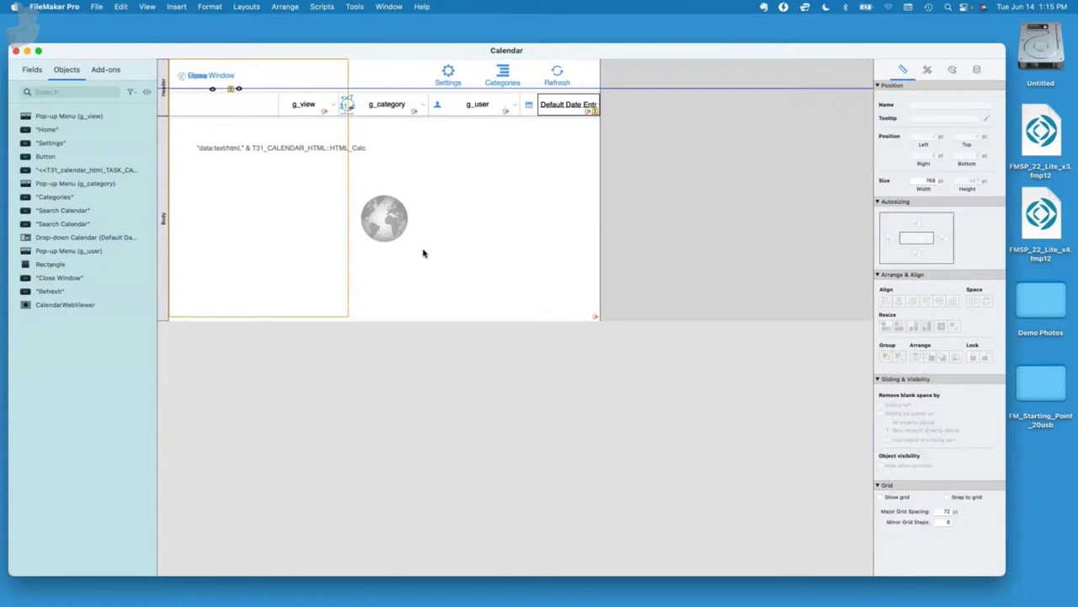
pyautogui.moveTo(1011, 50); pyautogui.dragTo(786, 52)
pyautogui.moveTo(710, 54); pyautogui.dragTo(830, 61)
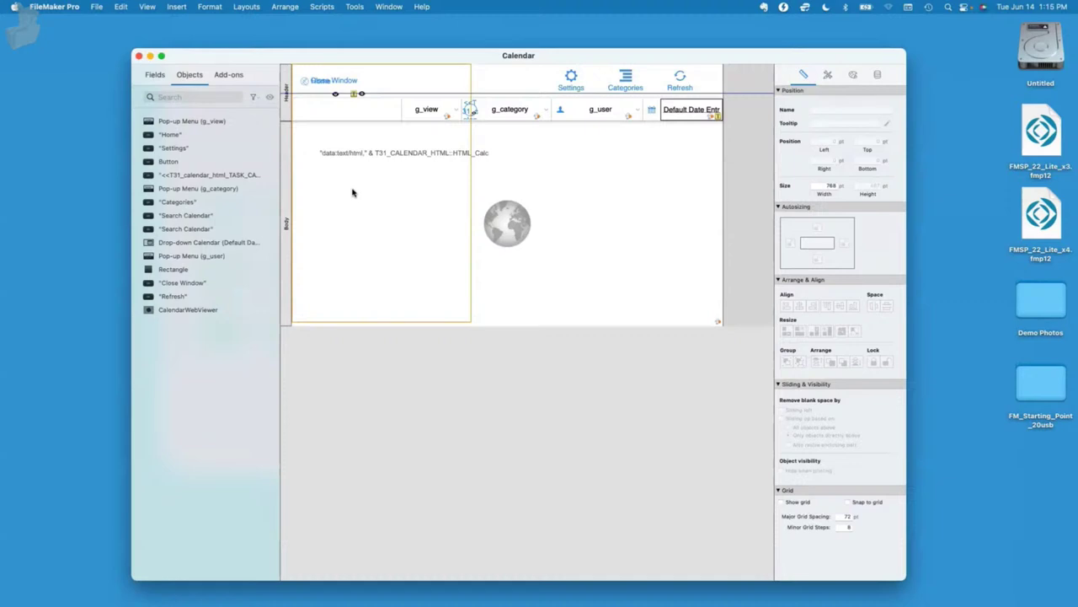
pyautogui.doubleClick(400, 221)
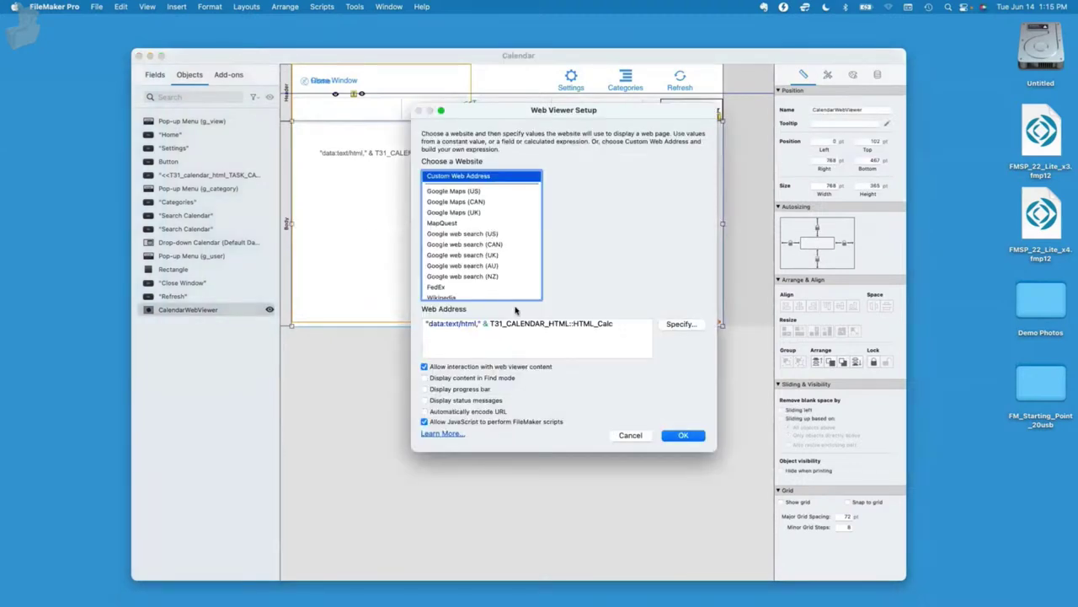
# Cancel the web viewer setup, return the calendar to Browse mode and open the New Task 1 task in its own window over the calendar.
pyautogui.click(631, 436)
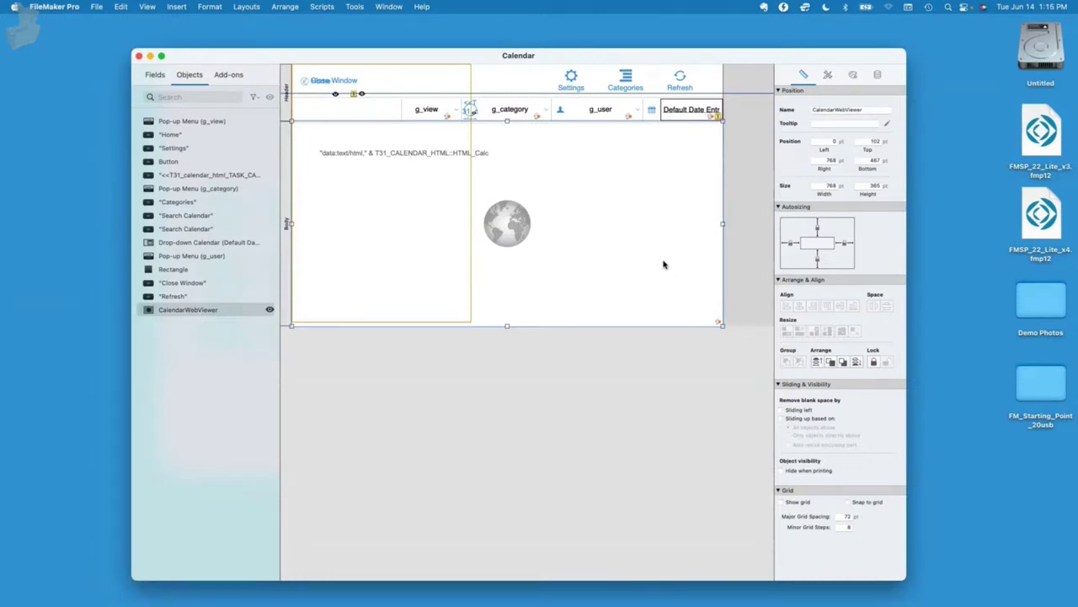
pyautogui.press('super+b')
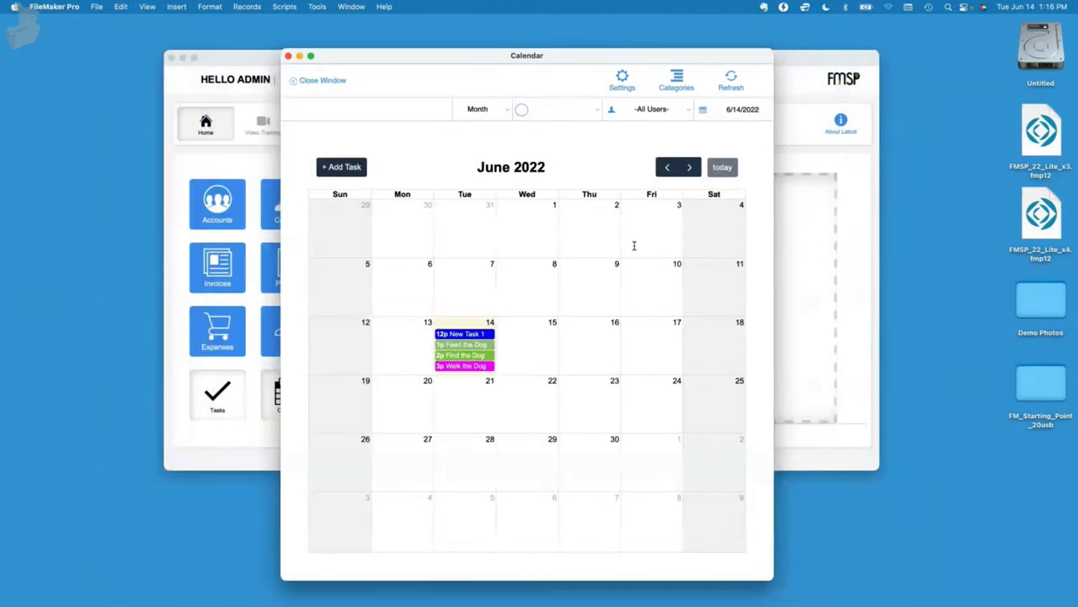
pyautogui.click(463, 334)
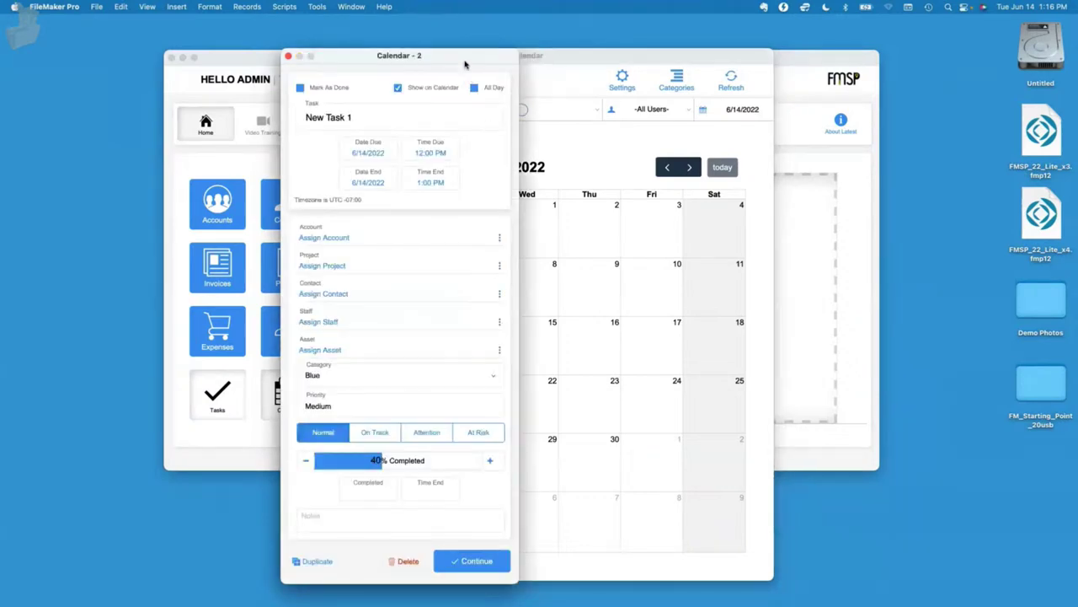
pyautogui.moveTo(467, 58); pyautogui.dragTo(590, 106)
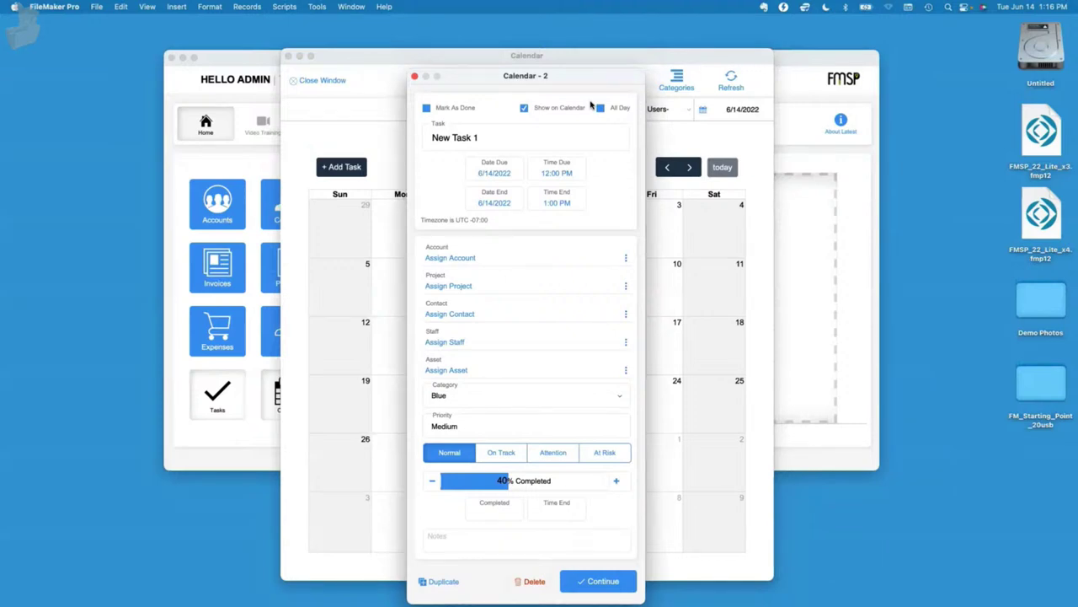
# Examine the task detail window's fields in Layout mode, leave Layout mode and close the task window.
pyautogui.press('super+l')
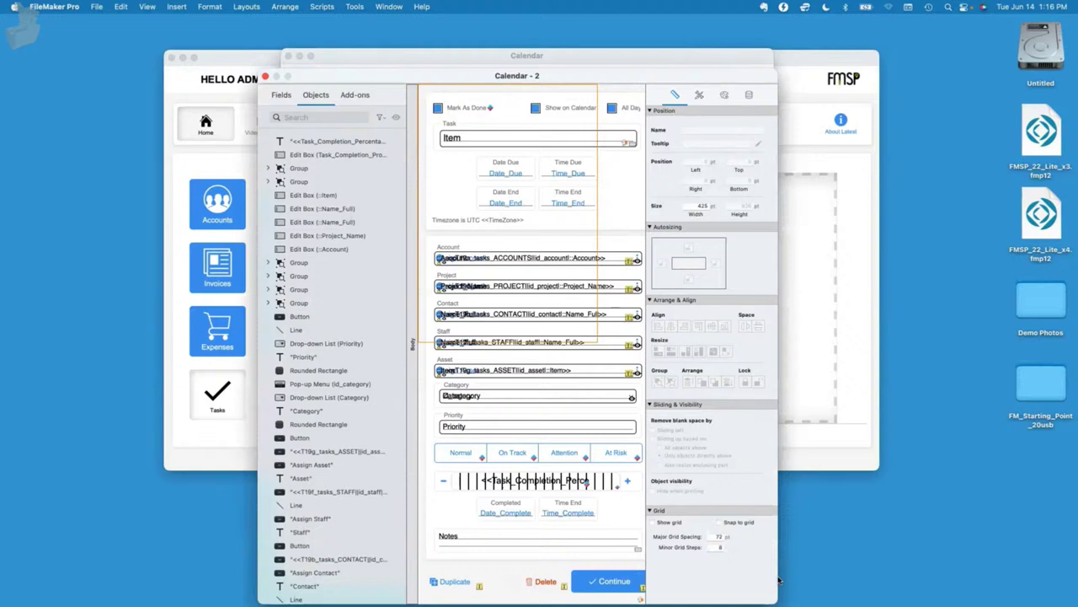
pyautogui.scroll(-2, 599, 391)
pyautogui.scroll(2, 597, 391)
pyautogui.press('super+b')
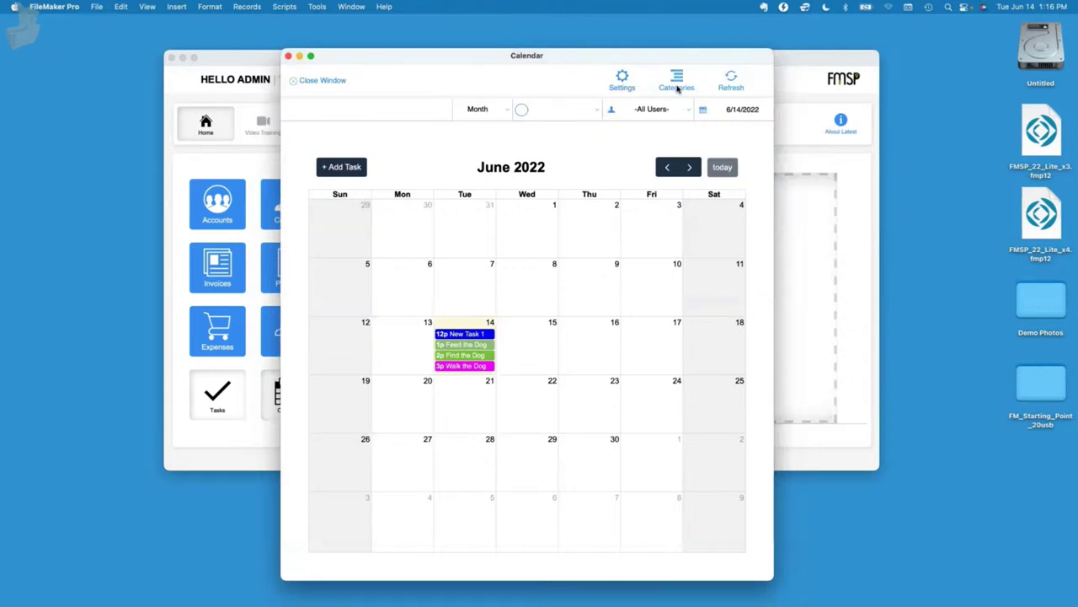
# Open the Calendar Settings and look through the JSFunction, HTML and CSS code behind the calendar.
pyautogui.moveTo(684, 57); pyautogui.dragTo(720, 72)
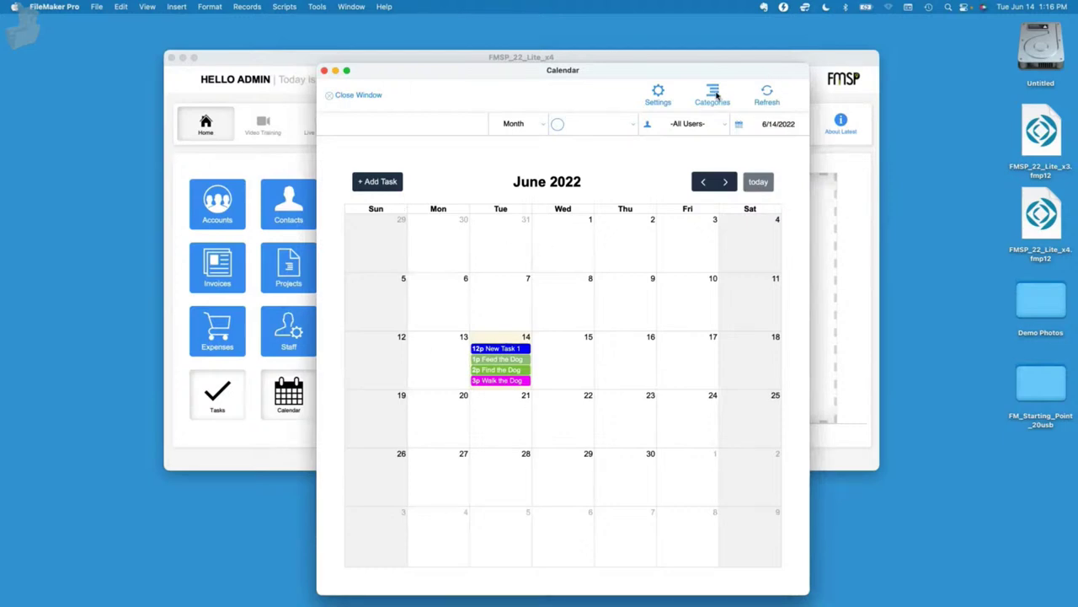
pyautogui.click(662, 99)
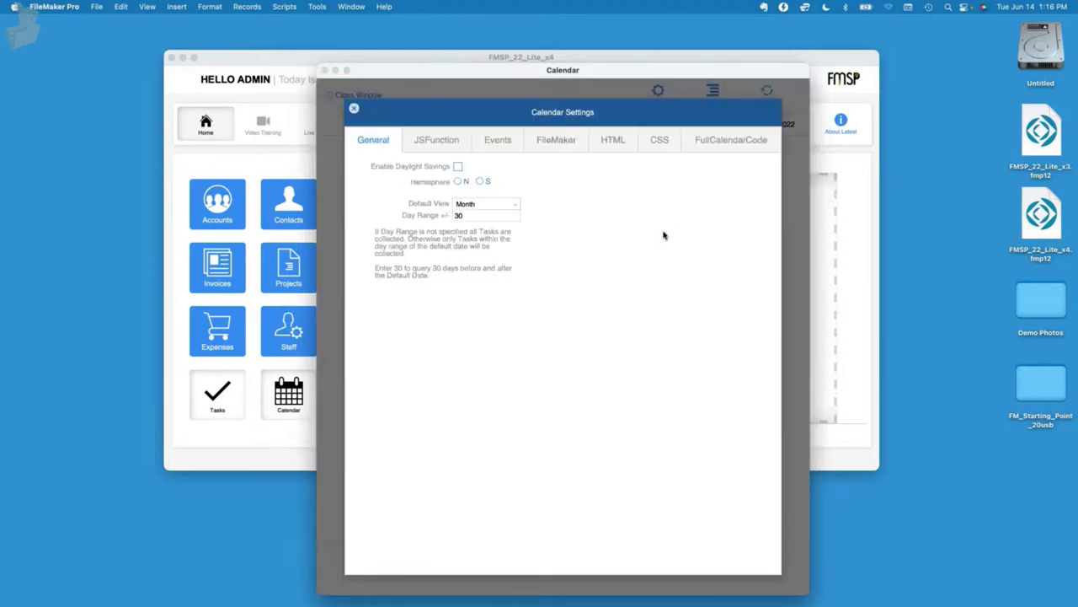
pyautogui.click(424, 147)
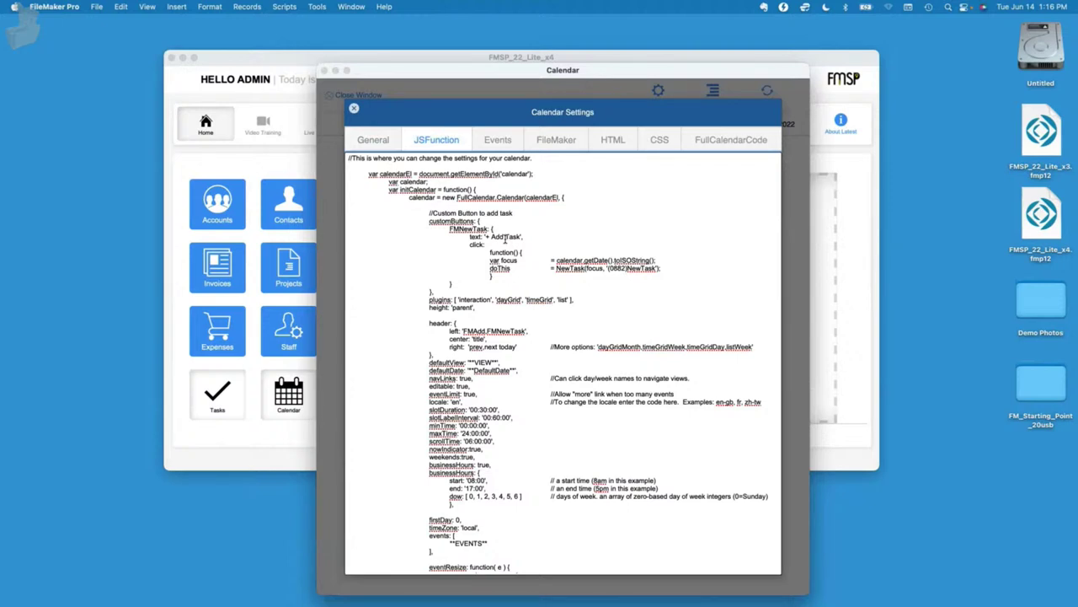
pyautogui.click(601, 141)
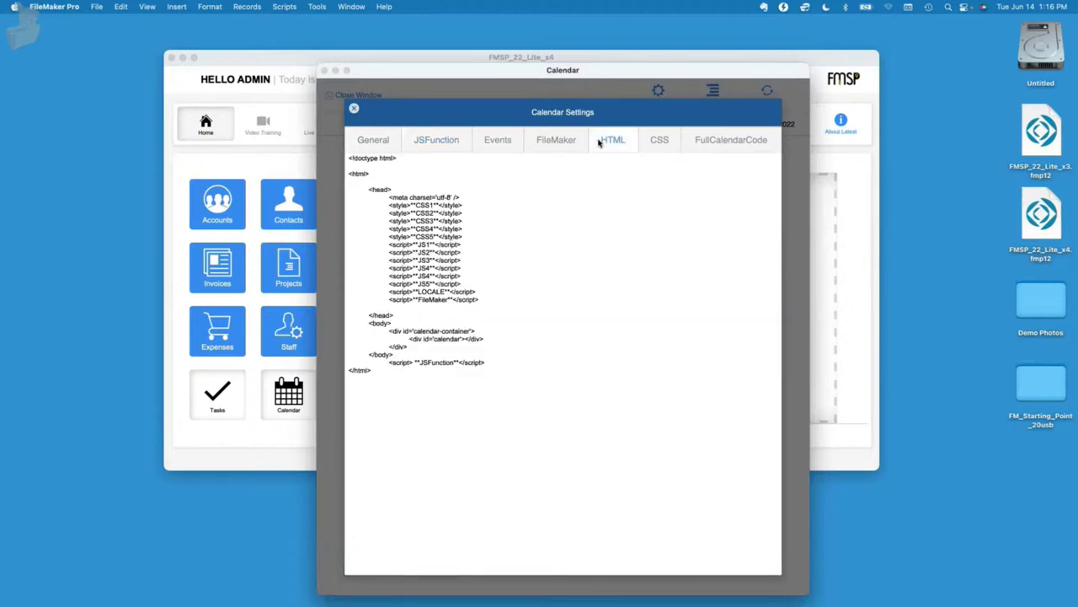
pyautogui.click(656, 141)
# Step through the CSS and JS fields of the FullCalendarCode settings, revisit the JSFunction code and close Calendar Settings.
pyautogui.click(707, 140)
pyautogui.click(451, 164)
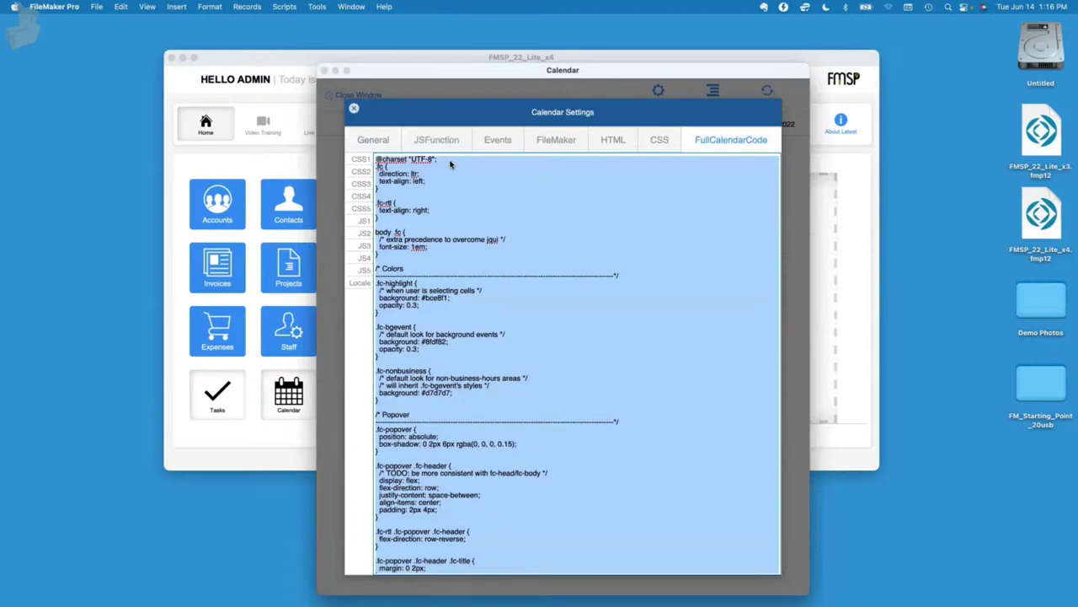
pyautogui.press('Tab')
pyautogui.press('Tab')
pyautogui.press('Tab')
pyautogui.press('Tab')
pyautogui.press('Tab')
pyautogui.press('Tab')
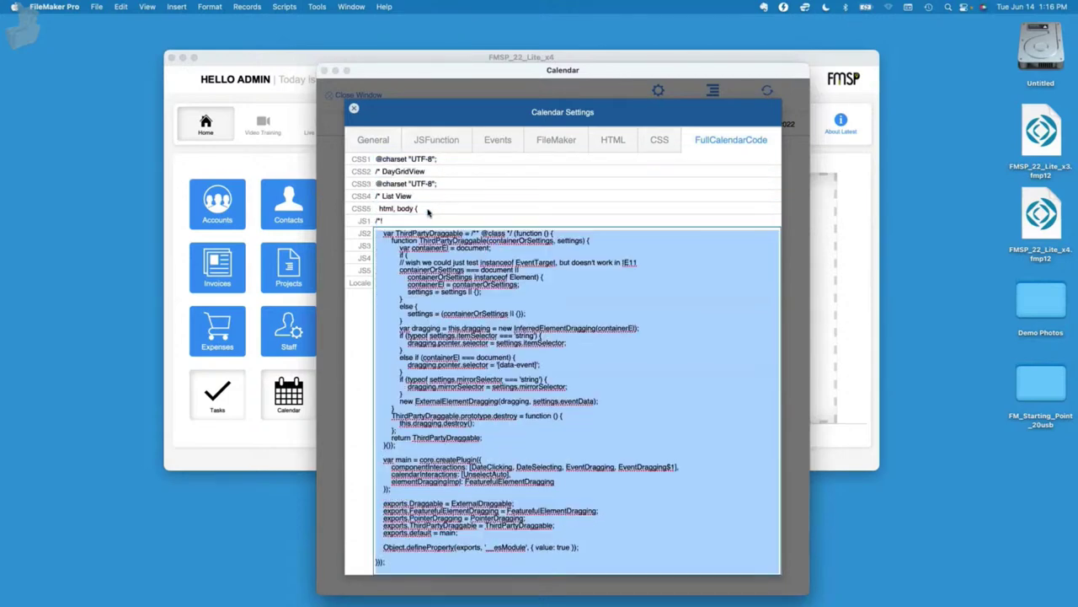
pyautogui.click(374, 218)
pyautogui.click(435, 140)
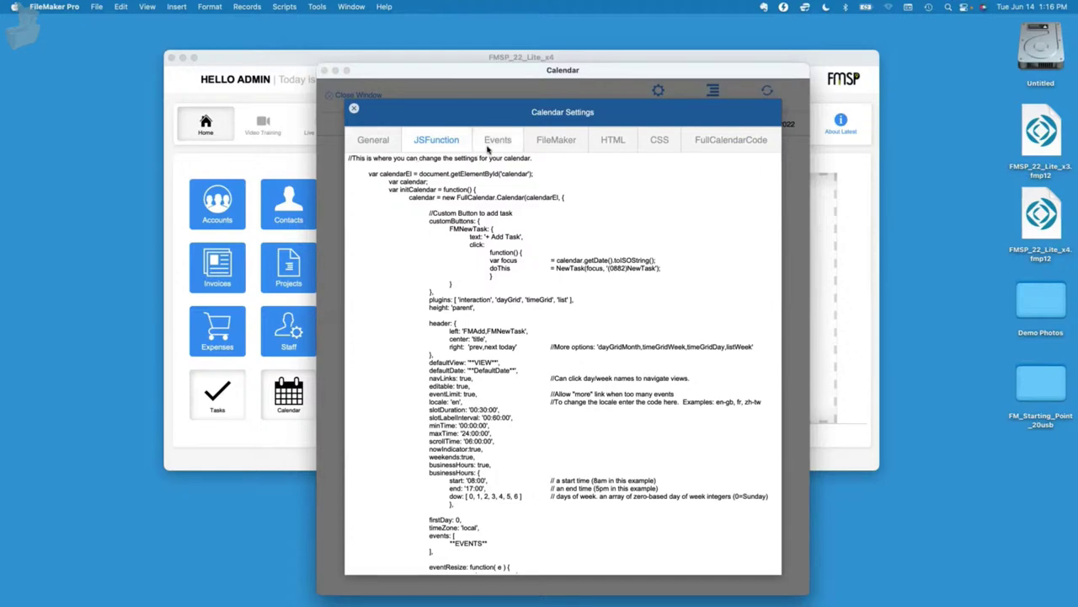
pyautogui.click(353, 109)
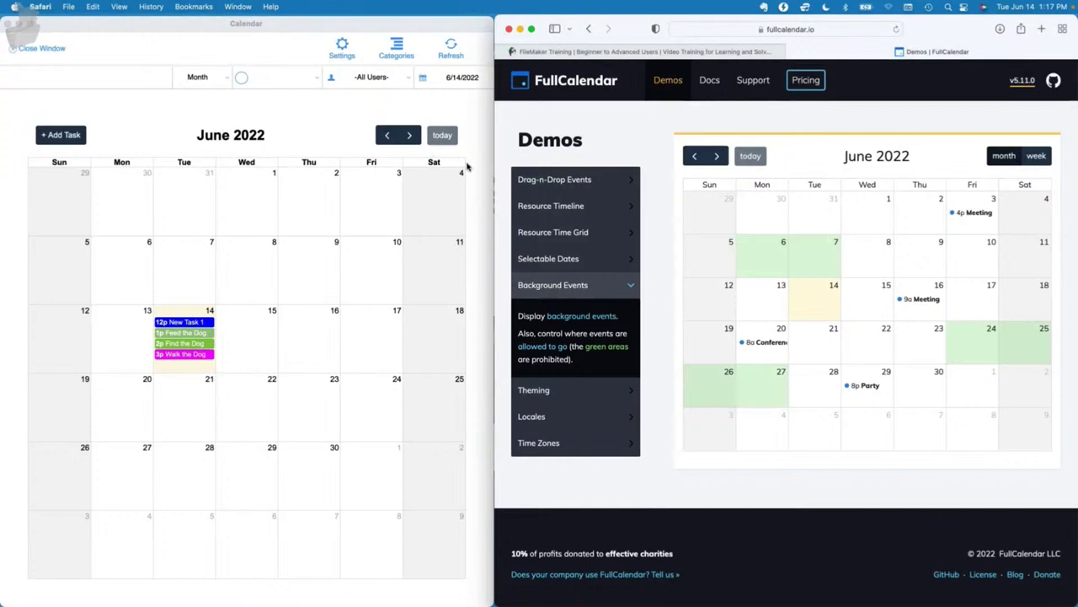
# Reopen the CalendarWebViewer setup in Layout mode to view its web address beside the FullCalendar demo page, and cancel it.
pyautogui.click(469, 167)
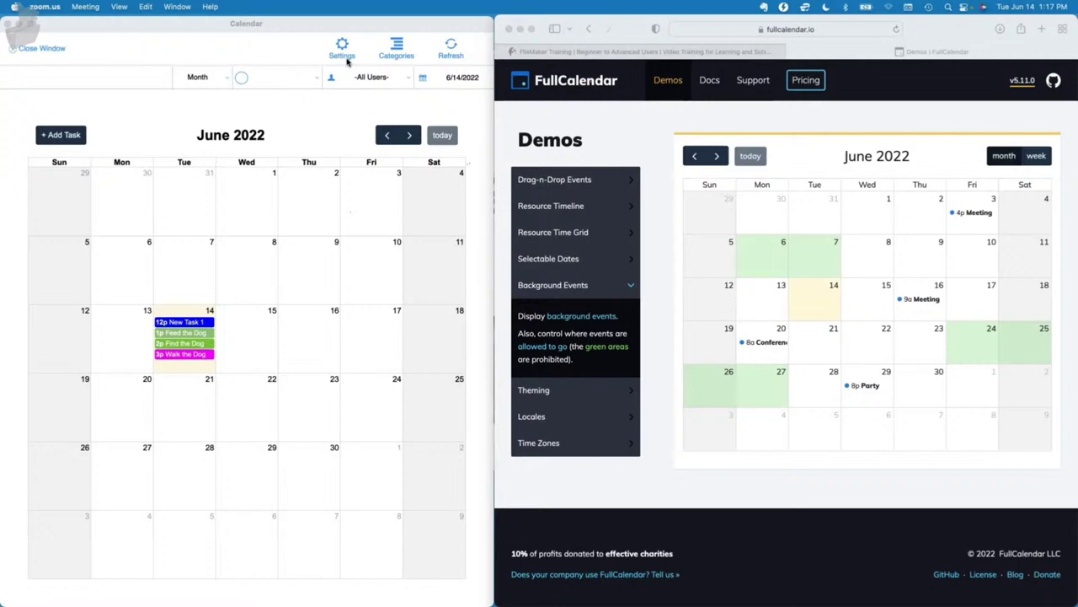
pyautogui.click(289, 143)
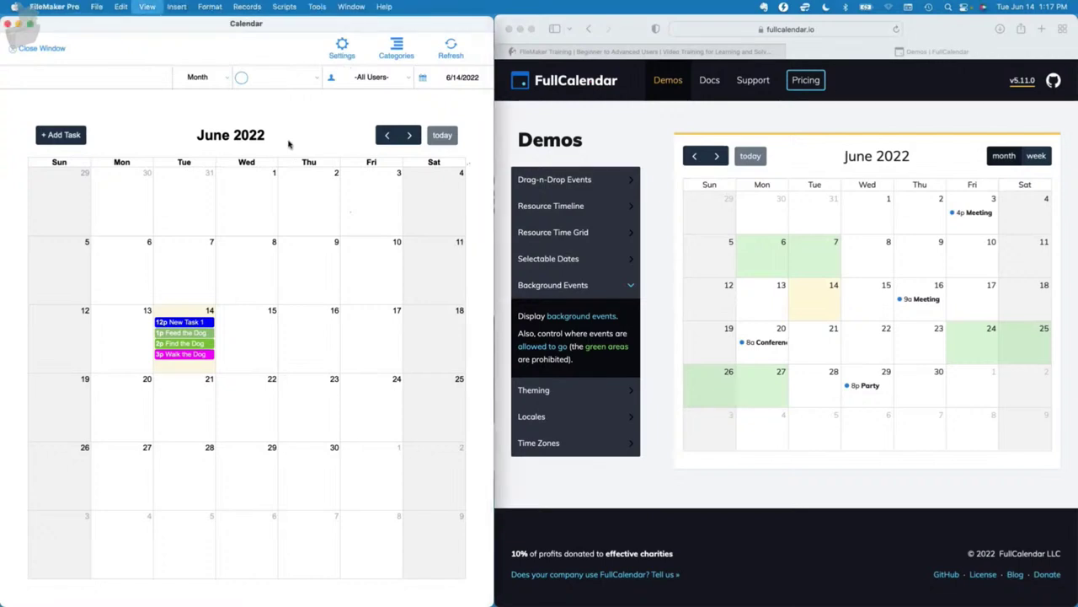
pyautogui.press('super+l')
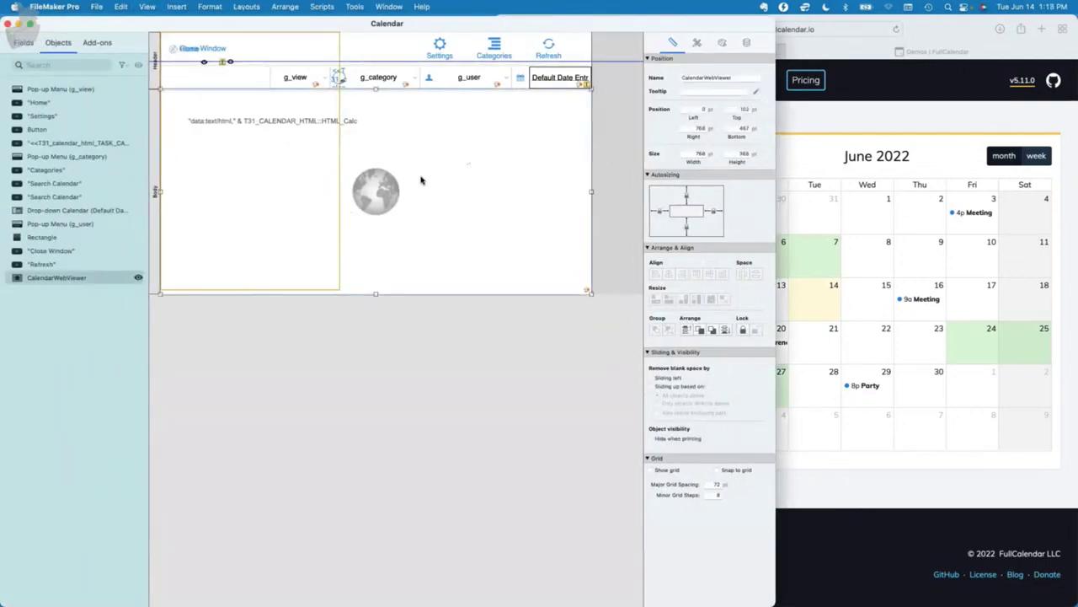
pyautogui.doubleClick(399, 188)
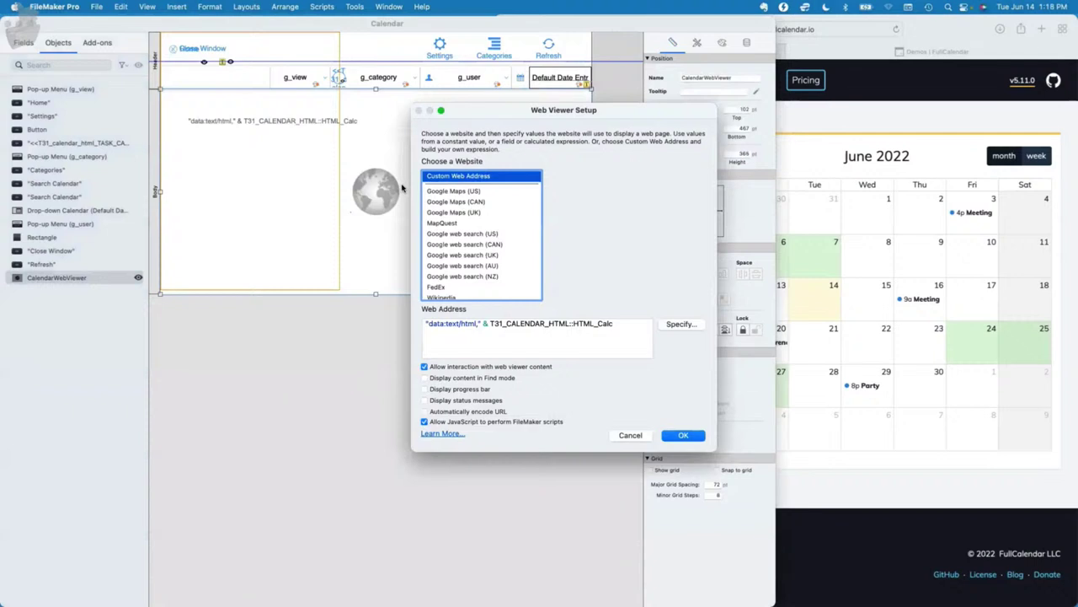
pyautogui.moveTo(512, 105); pyautogui.dragTo(604, 197)
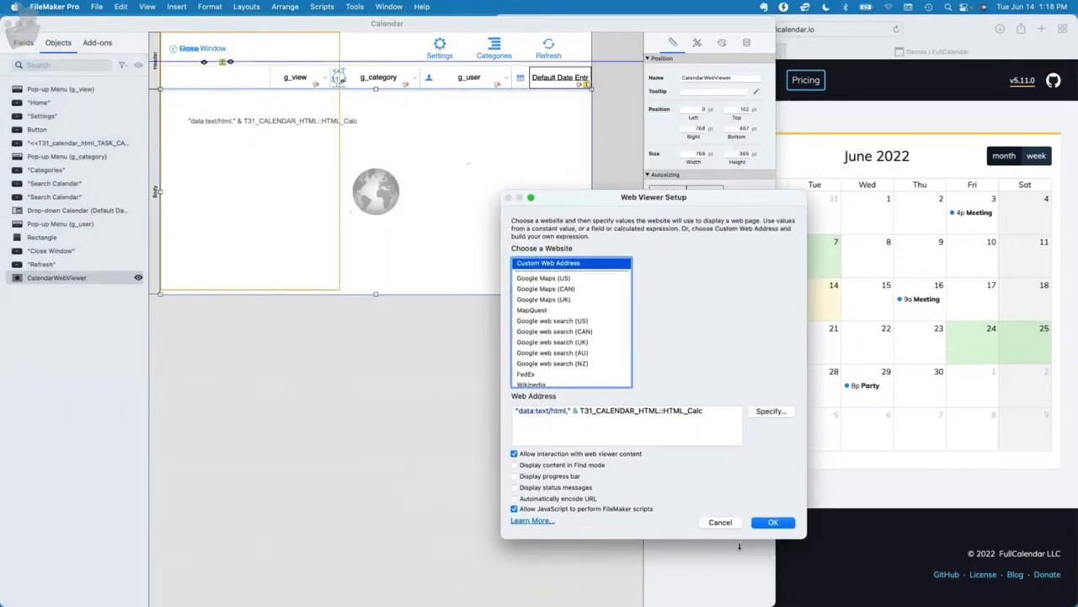
pyautogui.click(726, 523)
# Switch to Safari to view the FullCalendar demo, and return to FileMaker Pro with the Calendar window in Browse mode.
pyautogui.click(816, 344)
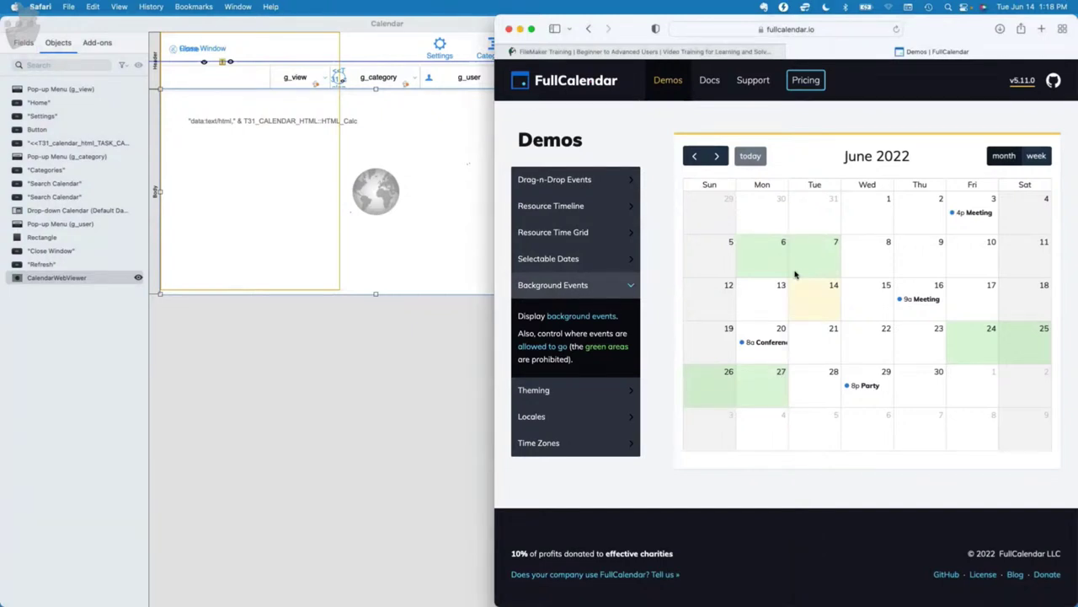
pyautogui.click(291, 326)
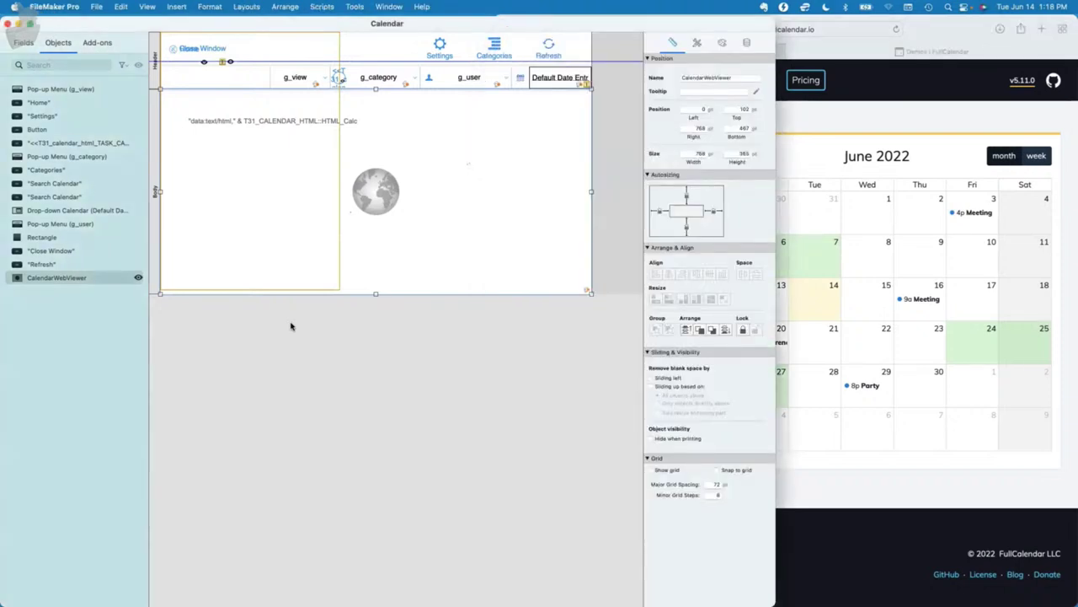
pyautogui.press('super+b')
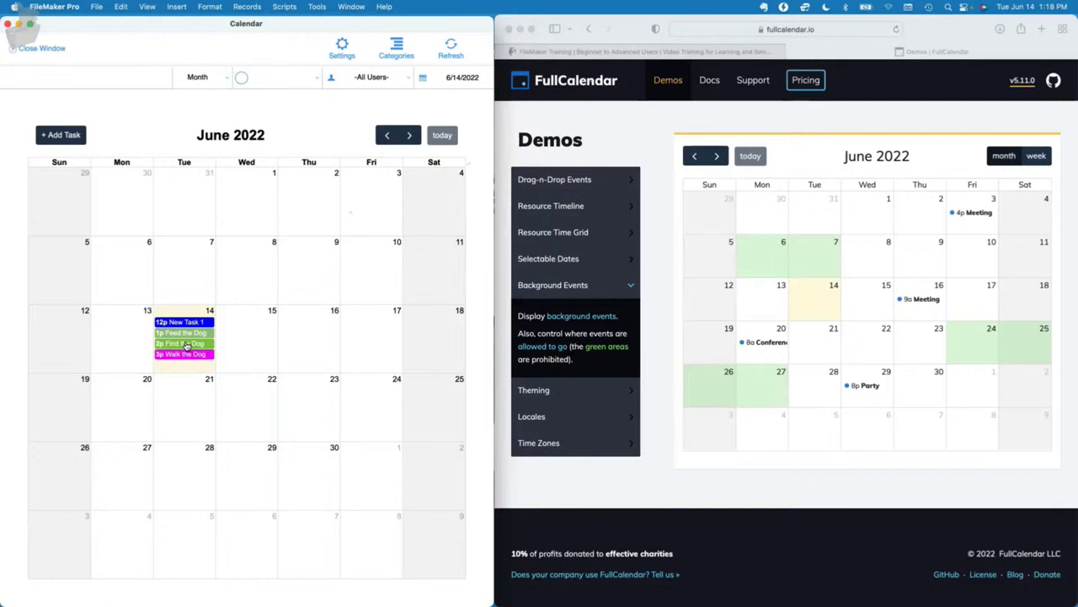
# Move New Task 1 to June 15 and back to June 14, with the Script Debugger open for the return move.
pyautogui.moveTo(181, 323); pyautogui.dragTo(241, 329)
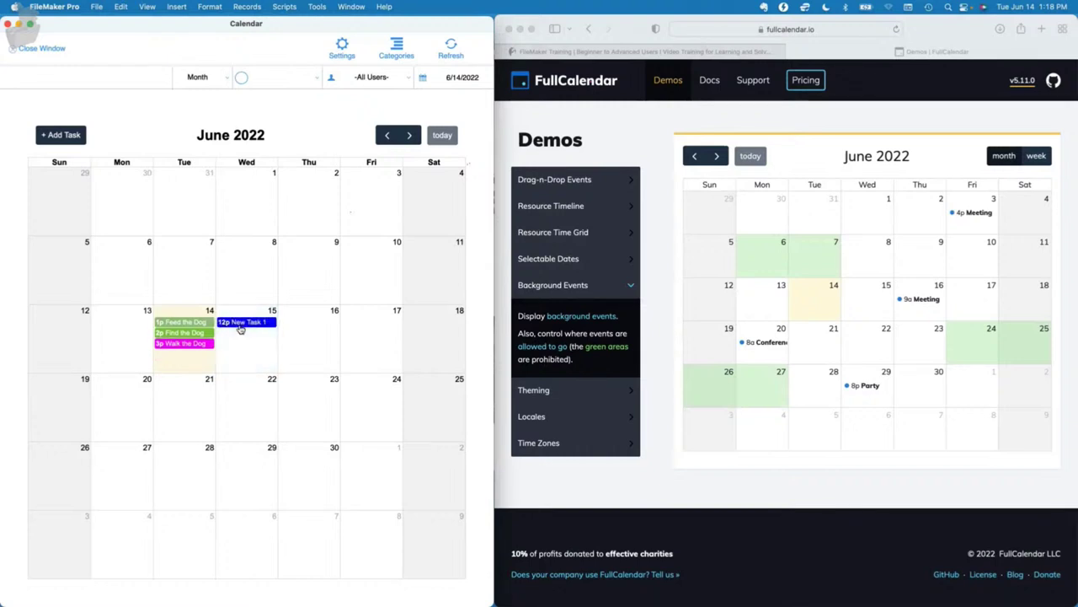
pyautogui.click(317, 7)
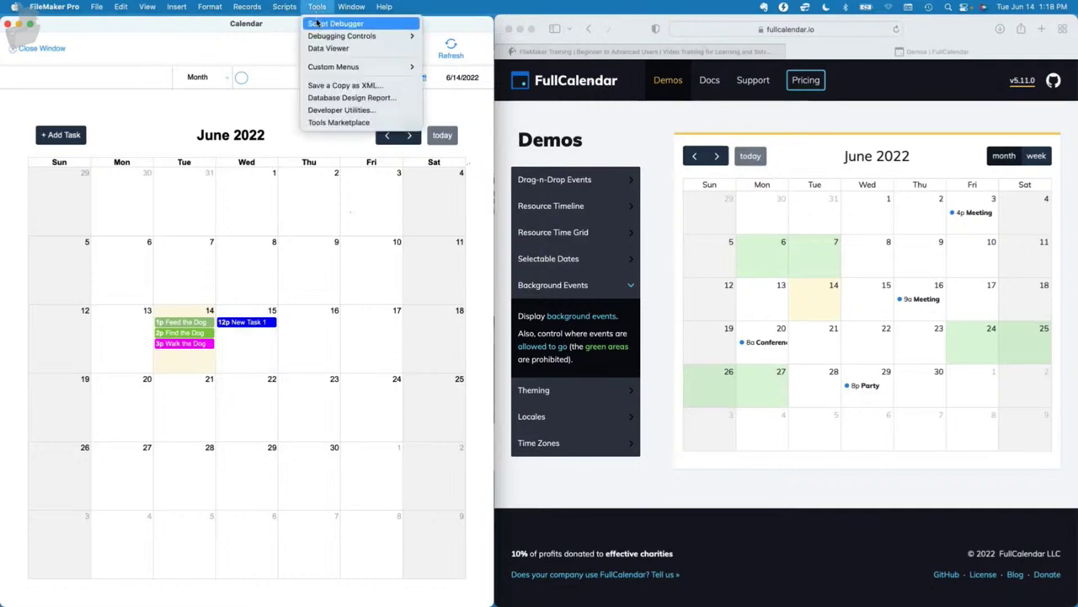
pyautogui.click(318, 24)
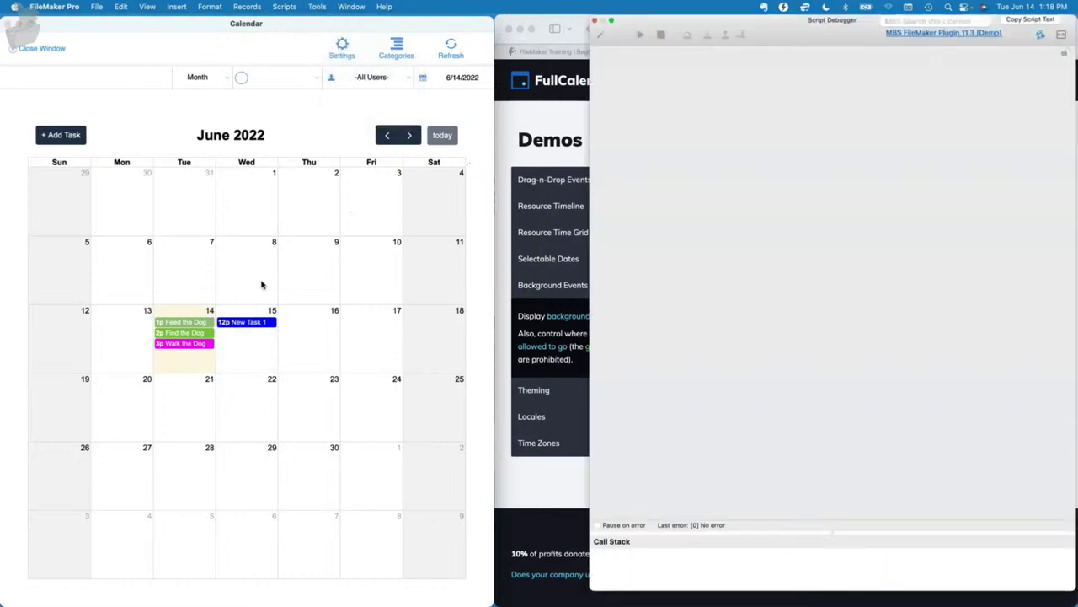
pyautogui.moveTo(236, 323); pyautogui.dragTo(171, 323)
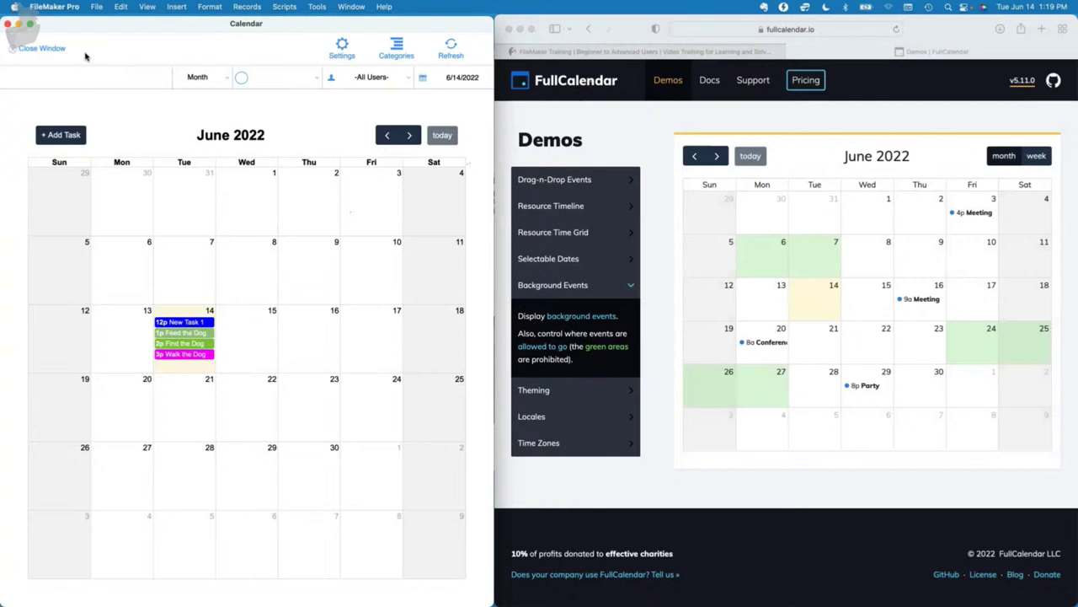
# Open the Active Task List from the dashboard and arrange it side by side with the June 2022 calendar.
pyautogui.click(38, 48)
pyautogui.click(219, 400)
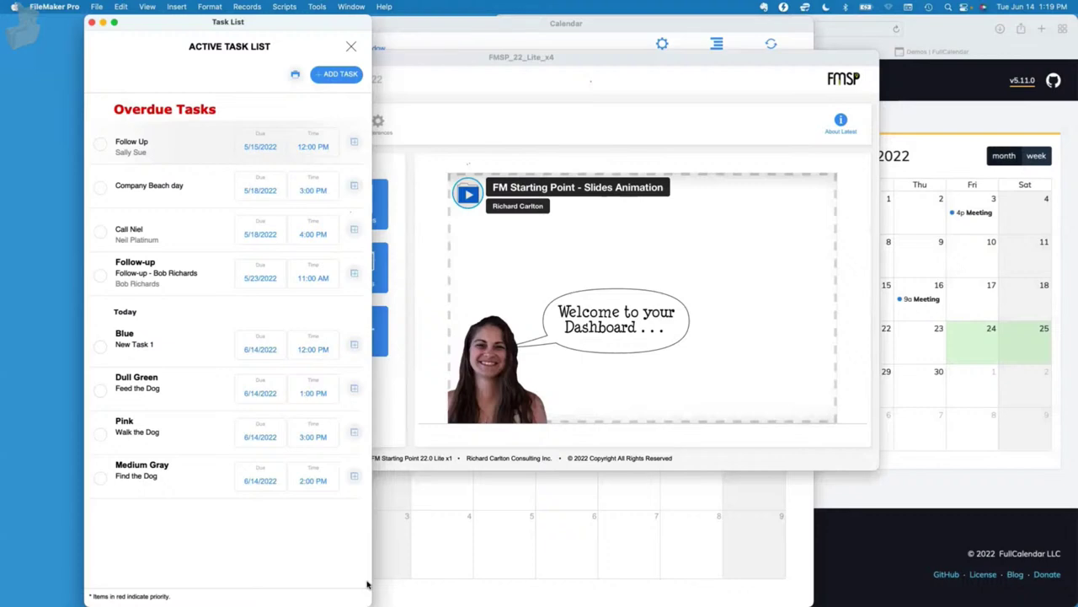
pyautogui.moveTo(371, 590)
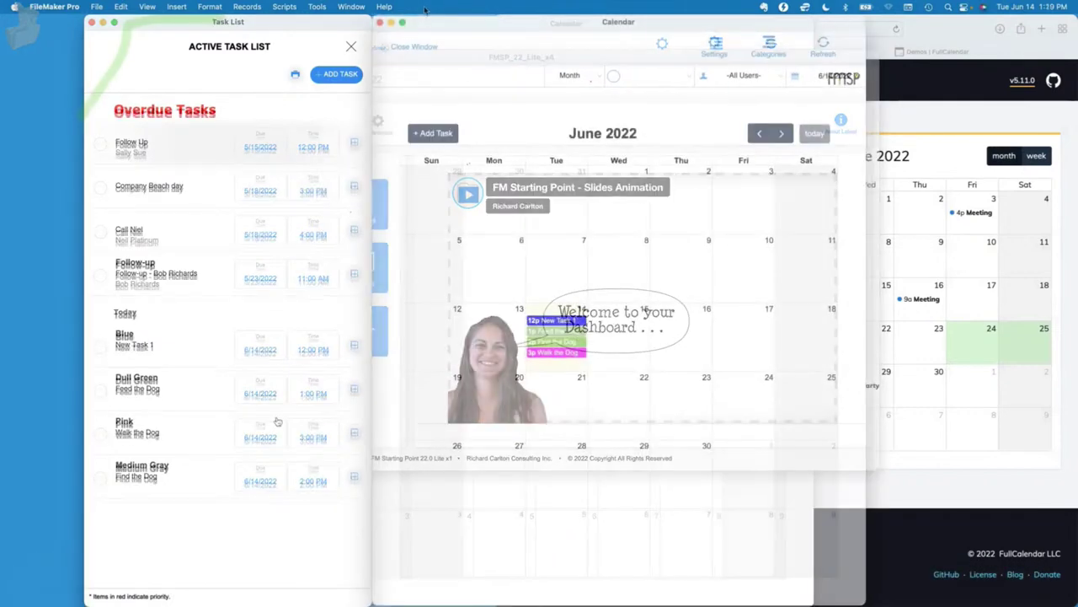
pyautogui.click(320, 520)
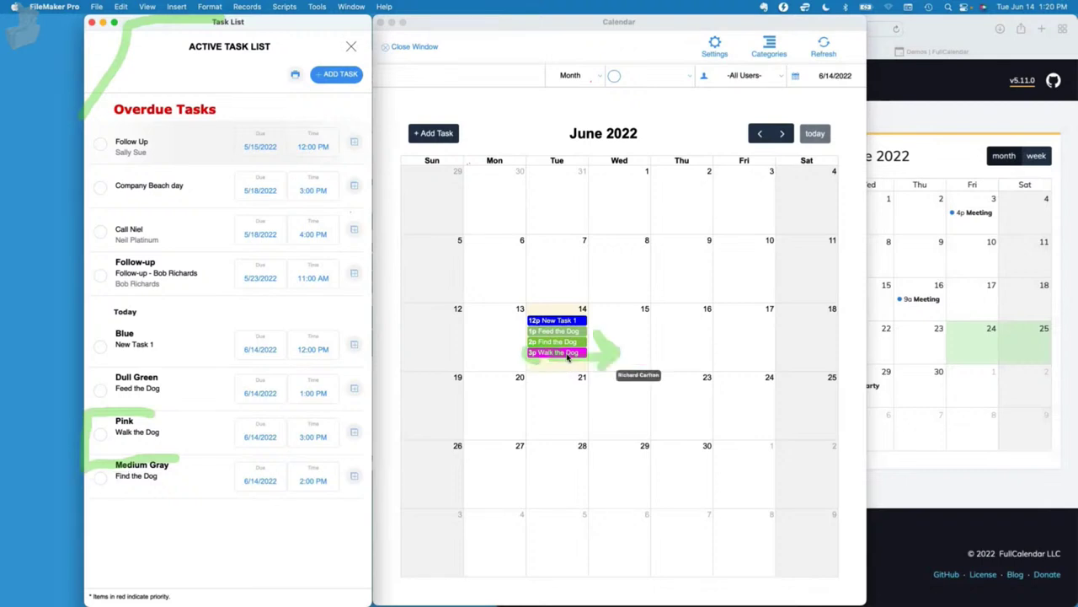
# Move the Walk the Dog task from June 14 to June 15 on the calendar and check its due date in the Task List.
pyautogui.moveTo(568, 358); pyautogui.dragTo(635, 353)
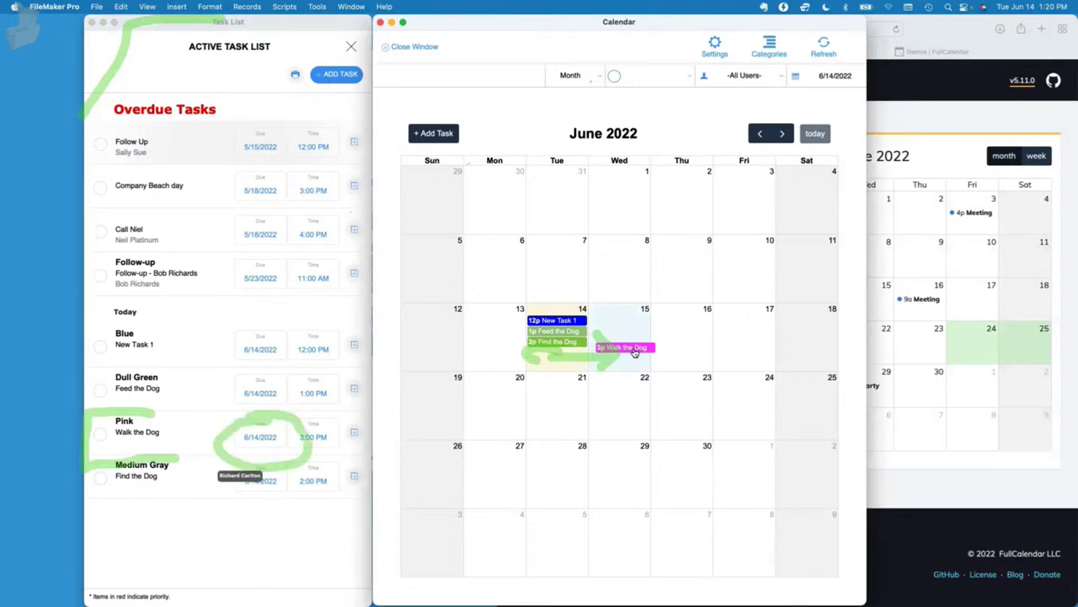
pyautogui.moveTo(635, 353); pyautogui.dragTo(636, 353)
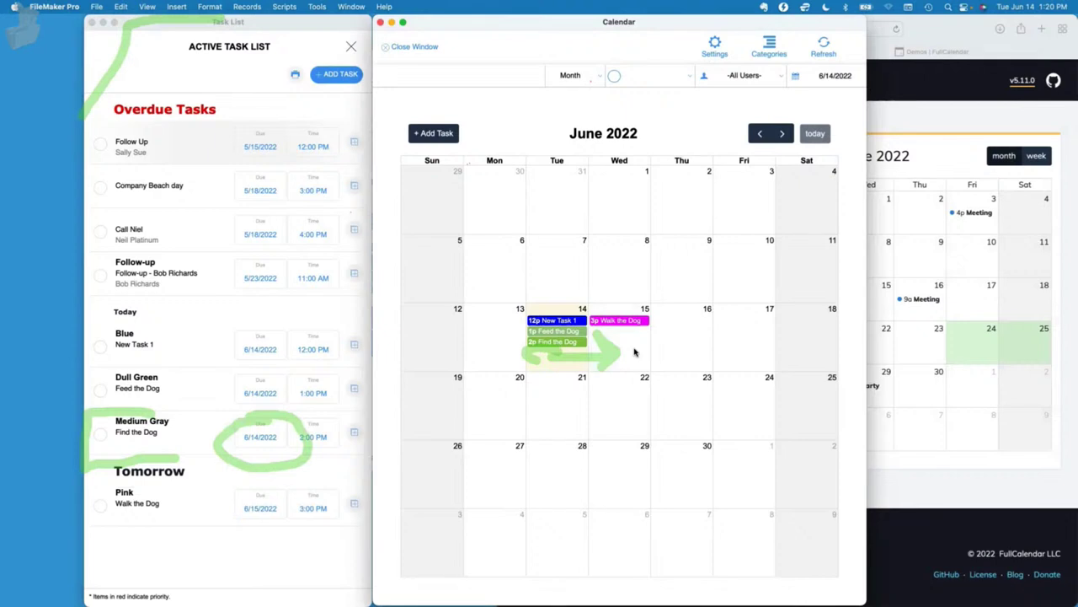
pyautogui.click(272, 523)
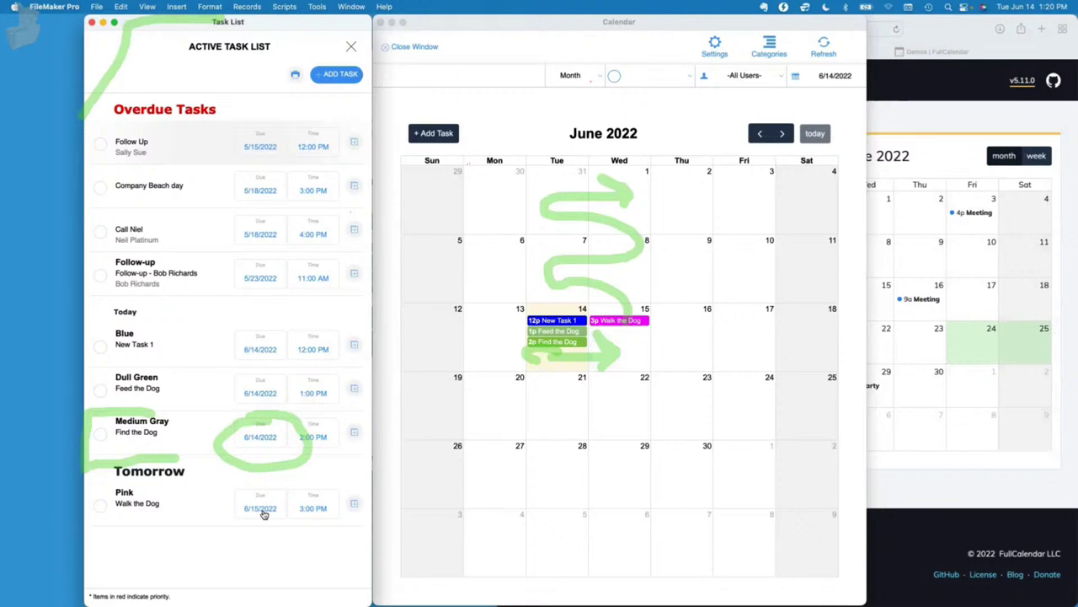
# Rearrange the Task List and Calendar windows and open the Walk the Dog task's details from the list.
pyautogui.moveTo(196, 17); pyautogui.dragTo(112, 13)
pyautogui.moveTo(377, 29); pyautogui.dragTo(293, 29)
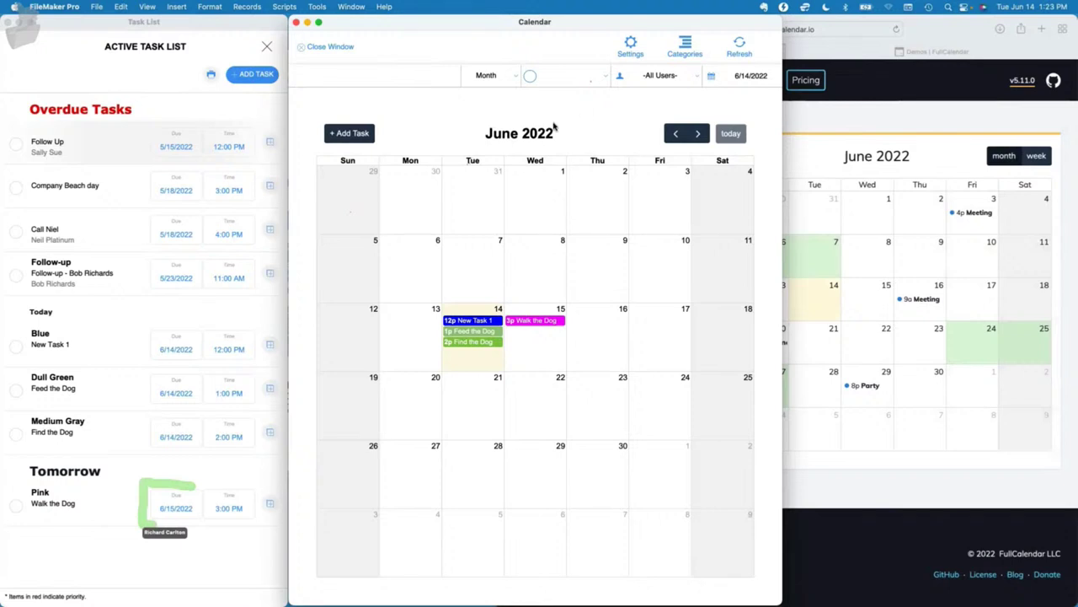
pyautogui.moveTo(202, 470); pyautogui.dragTo(187, 527)
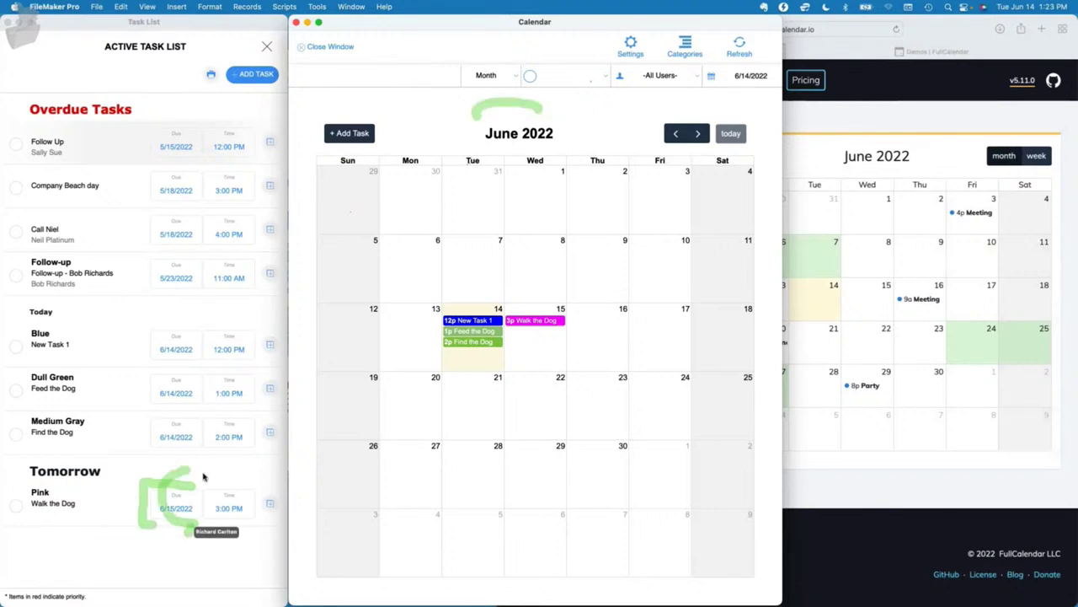
pyautogui.click(171, 520)
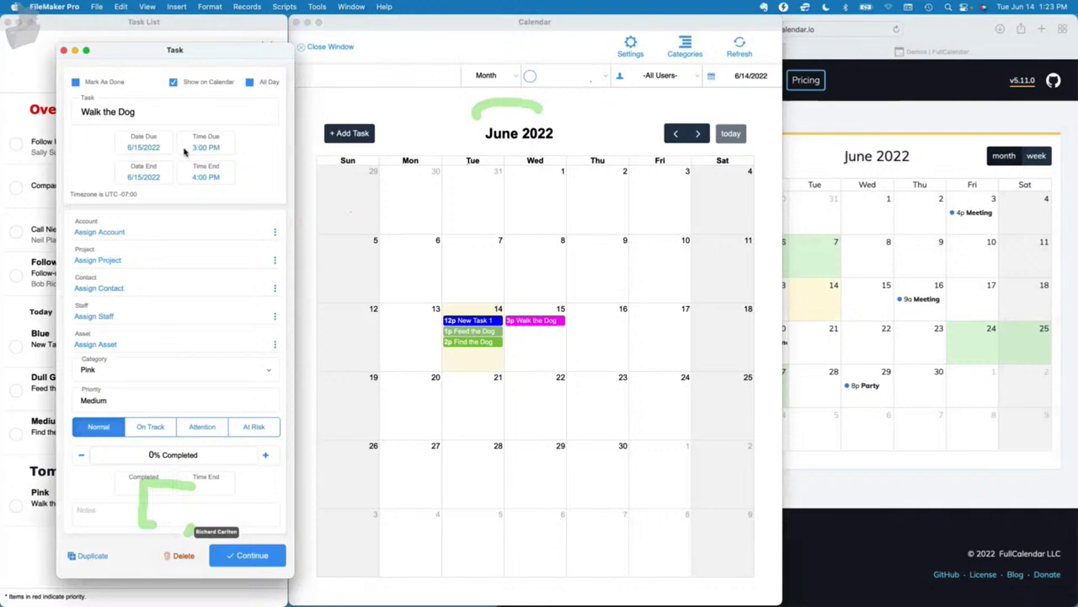
# Make Walk the Dog an all-day task running from 6/17/2022 to 6/23/2022 and save it.
pyautogui.click(155, 148)
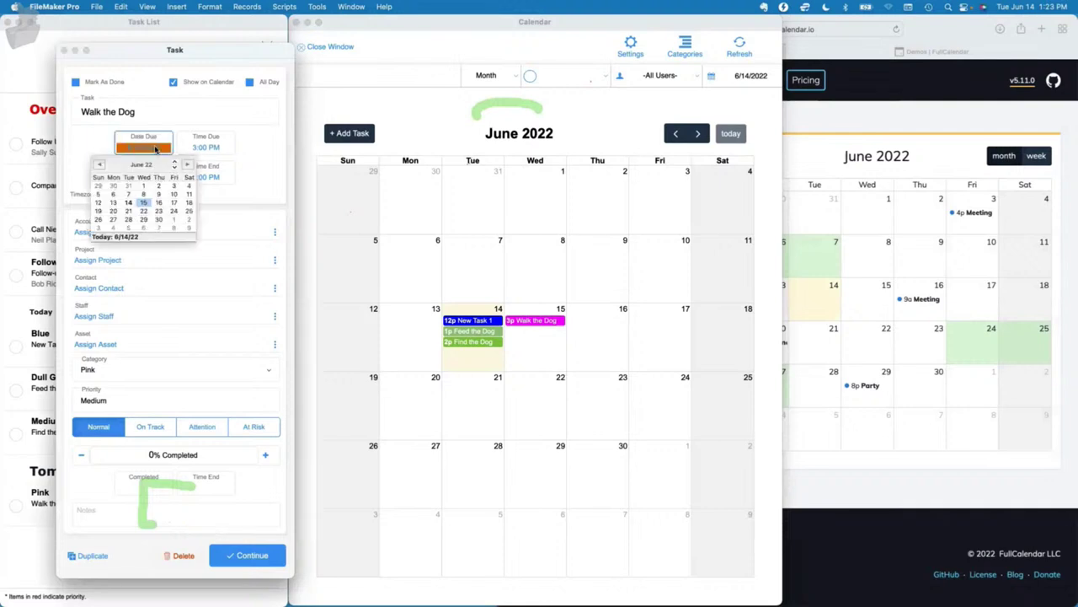
pyautogui.click(174, 203)
pyautogui.click(159, 178)
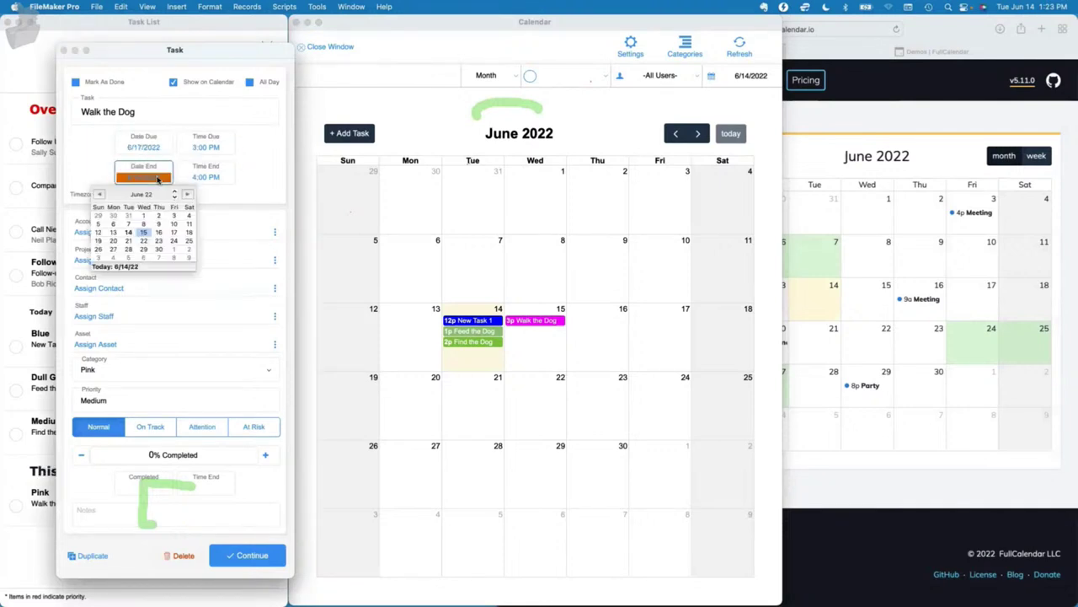
pyautogui.click(174, 233)
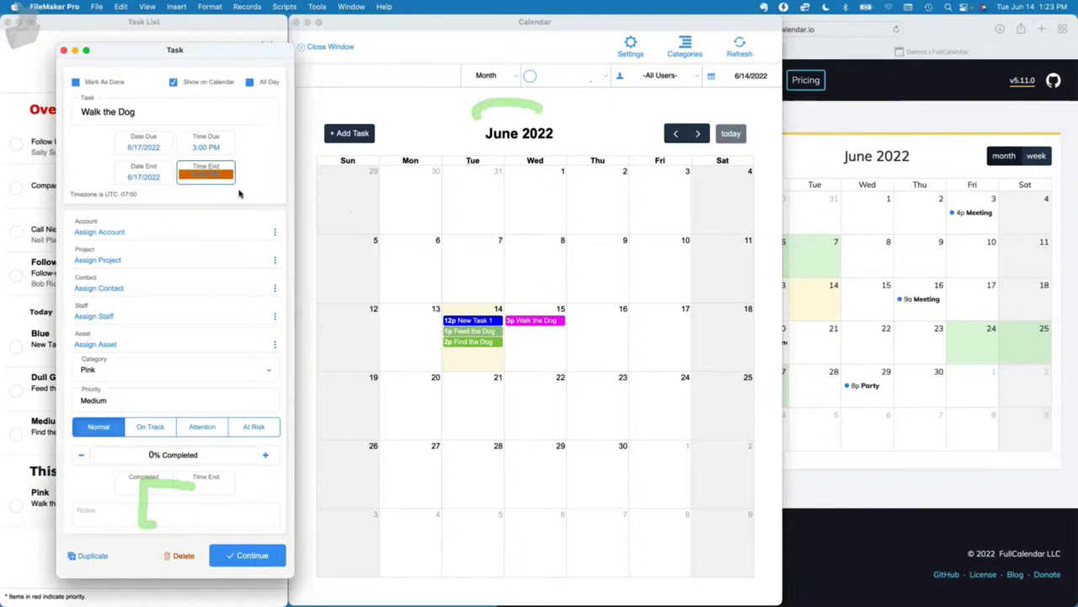
pyautogui.click(160, 178)
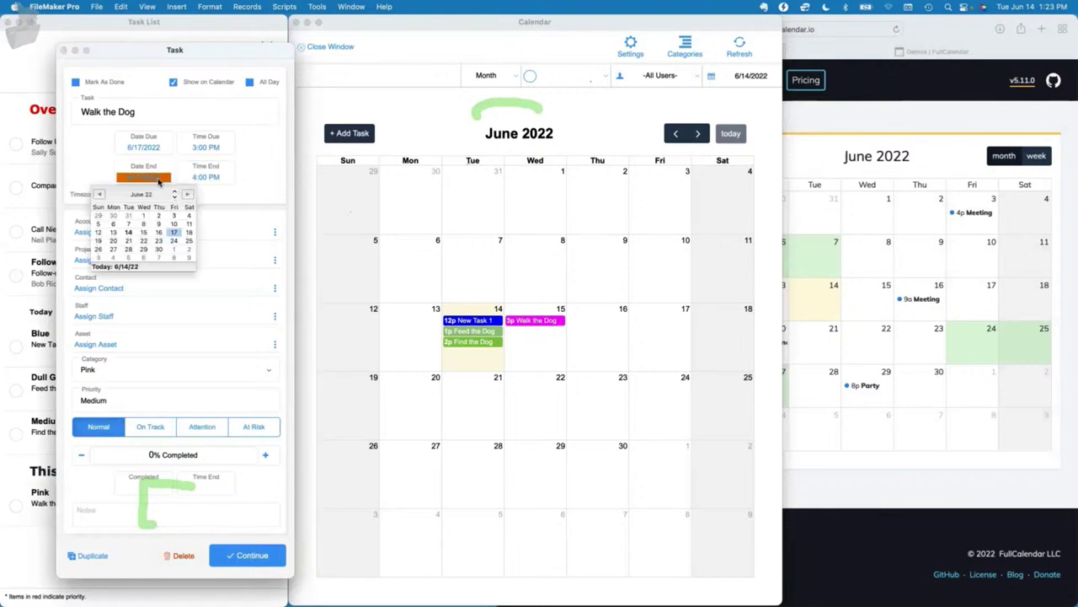
pyautogui.click(158, 241)
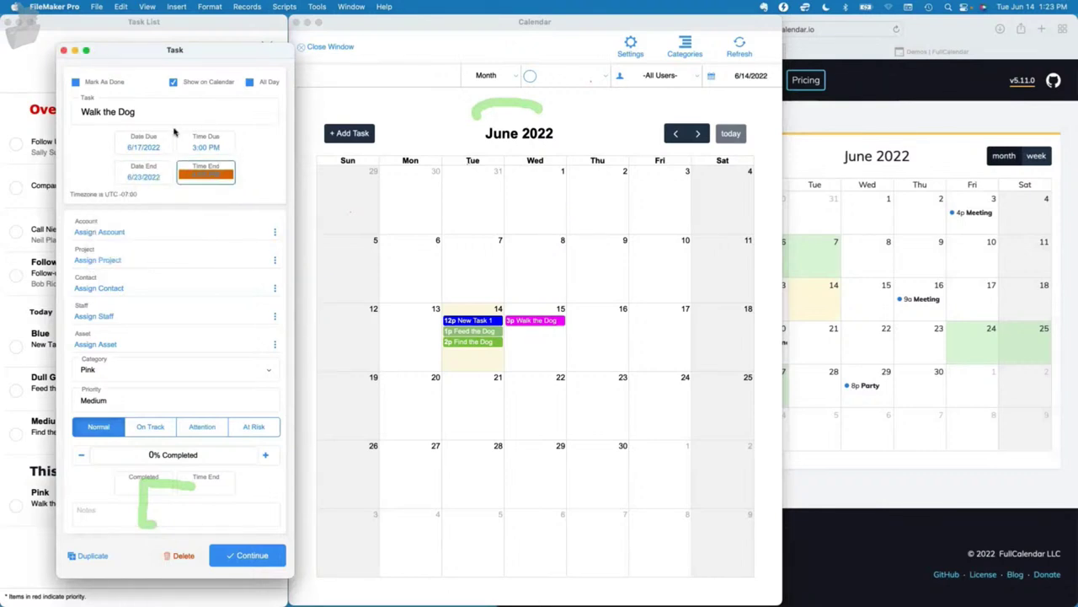
pyautogui.click(249, 82)
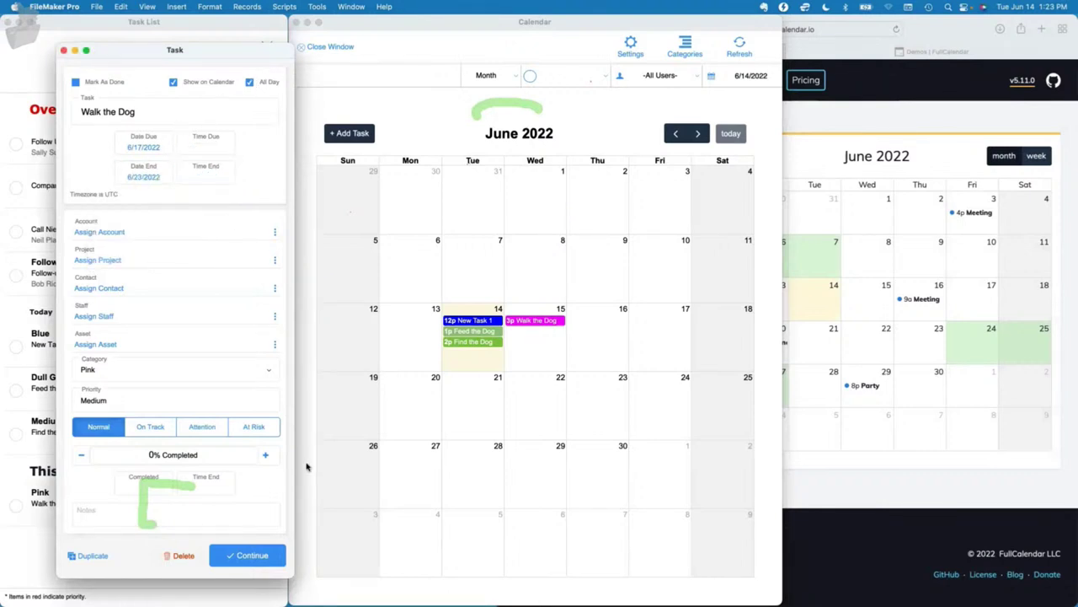
pyautogui.click(269, 559)
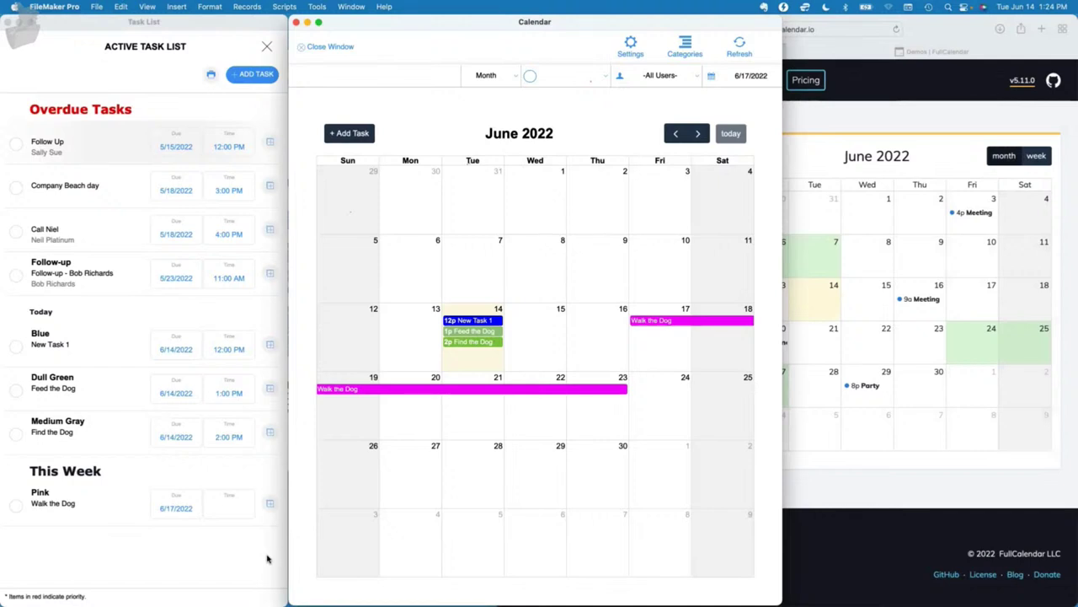
# Reopen the Walk the Dog task from the Task List, set its due date to 6/23/2022, and close its details.
pyautogui.click(208, 562)
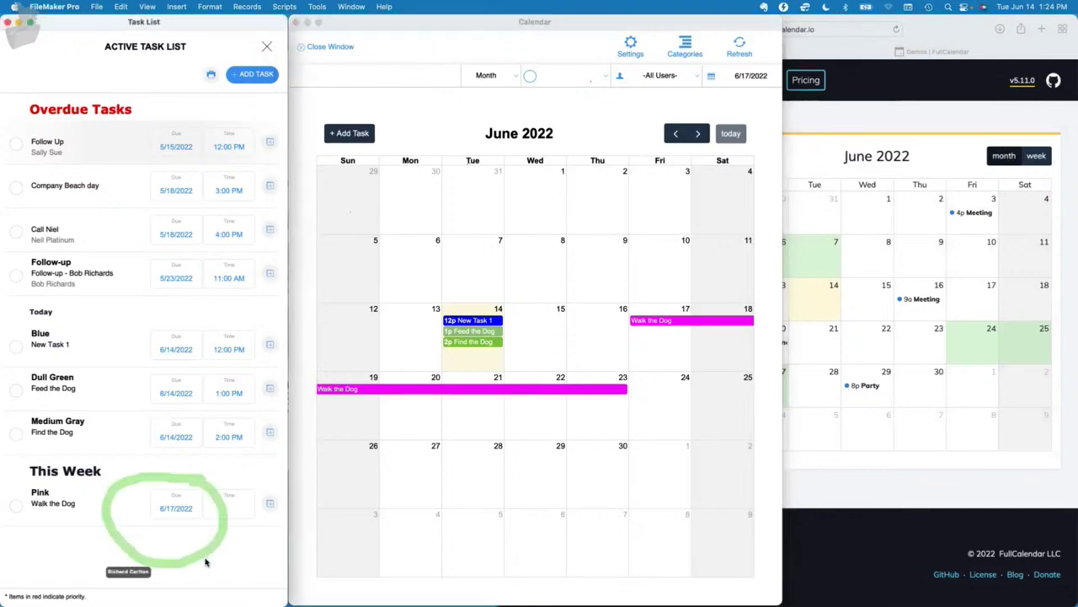
pyautogui.click(160, 509)
pyautogui.click(152, 148)
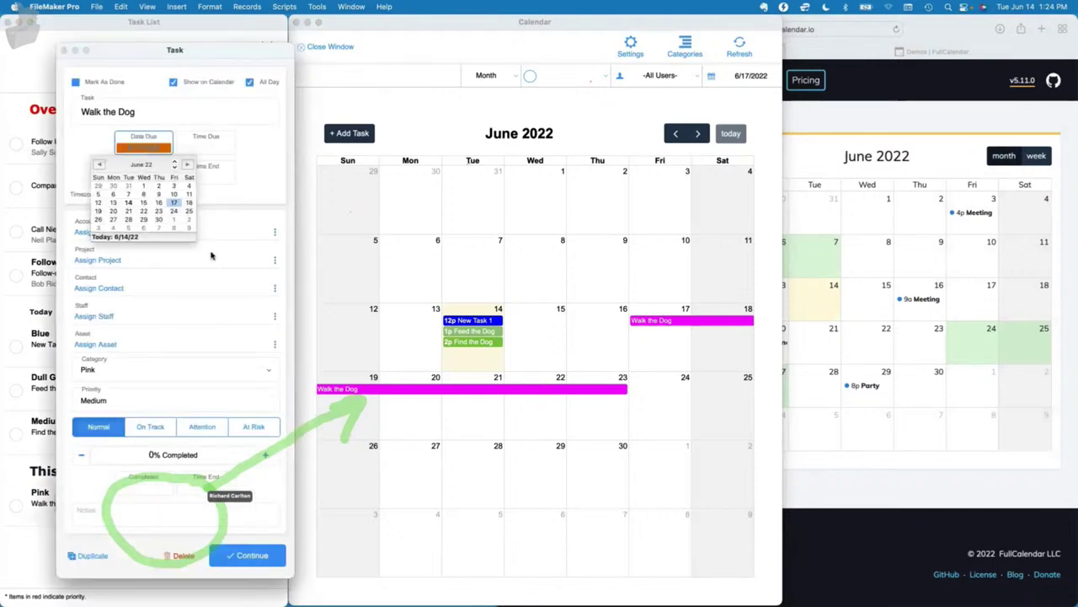
pyautogui.click(159, 212)
pyautogui.click(215, 143)
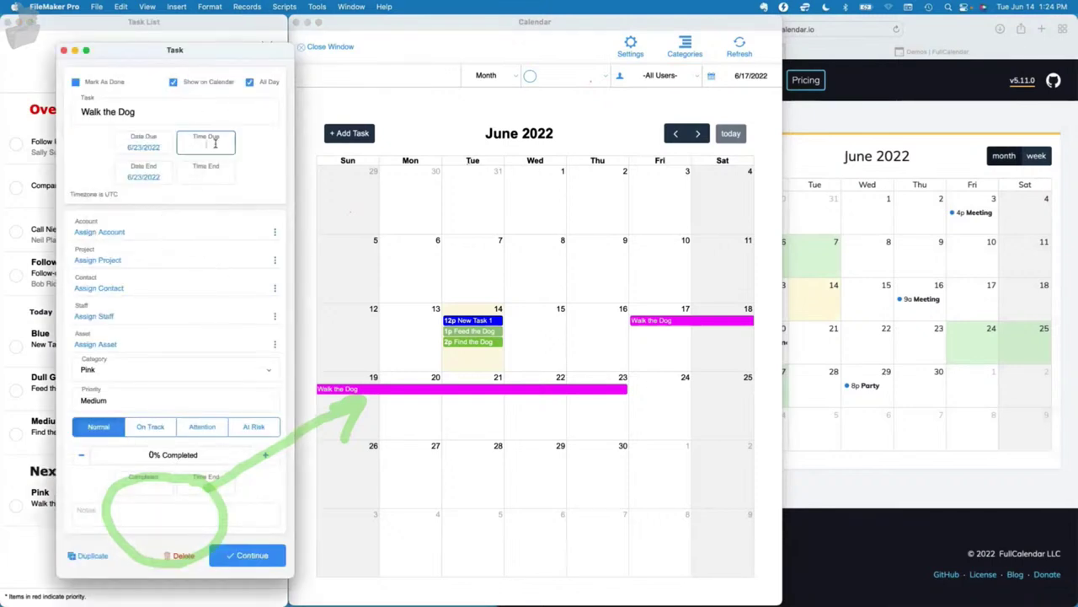
pyautogui.click(264, 150)
pyautogui.click(64, 50)
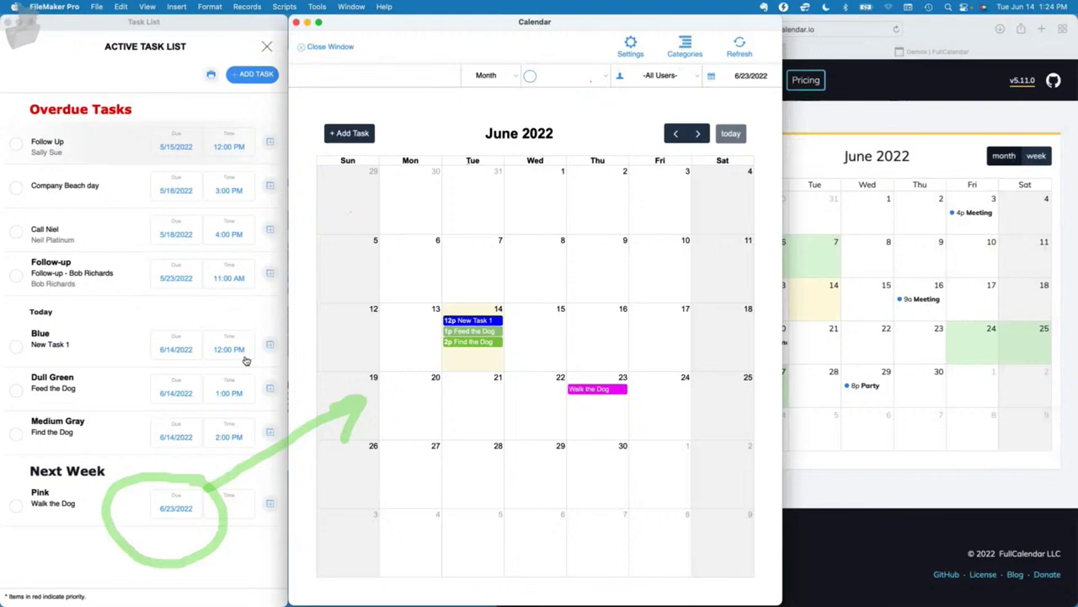
# Set the locale in the calendar settings' JSFunction code to 'es' and close the settings to reload the calendar.
pyautogui.click(633, 57)
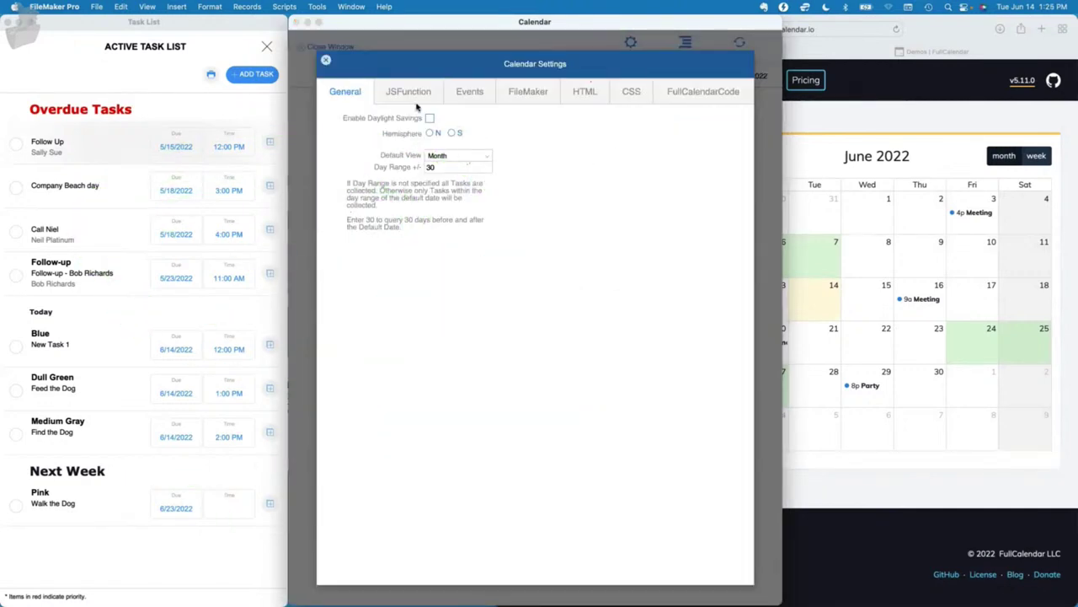
pyautogui.click(416, 101)
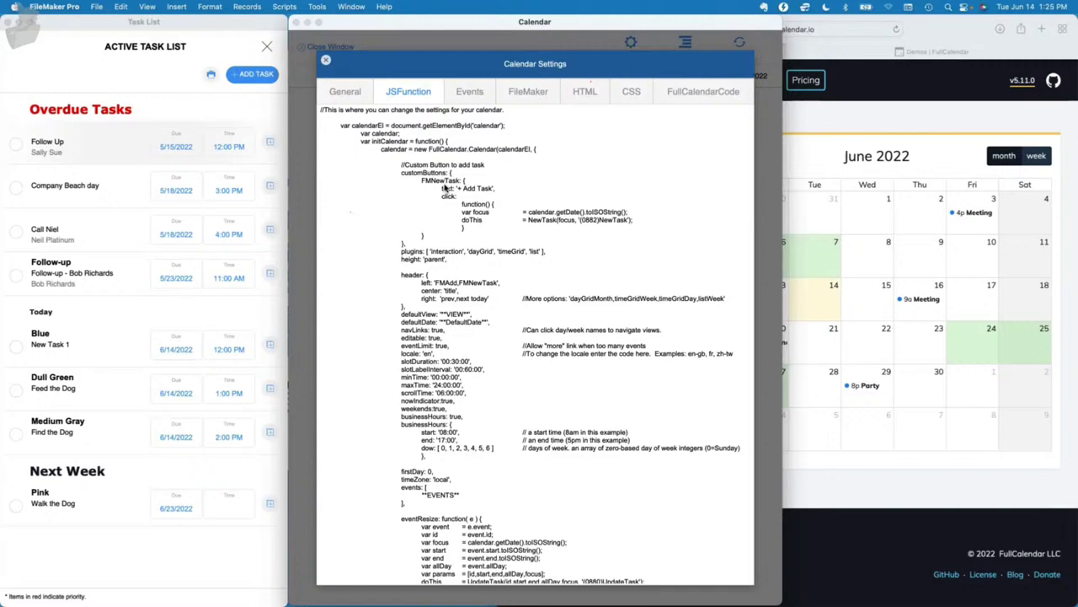
pyautogui.click(362, 95)
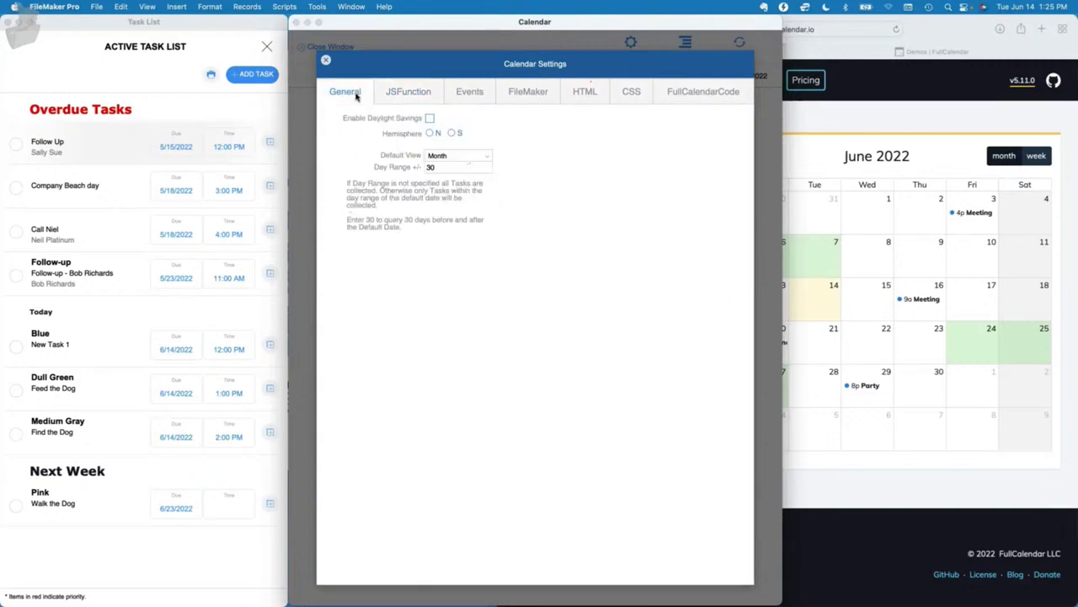
pyautogui.click(406, 99)
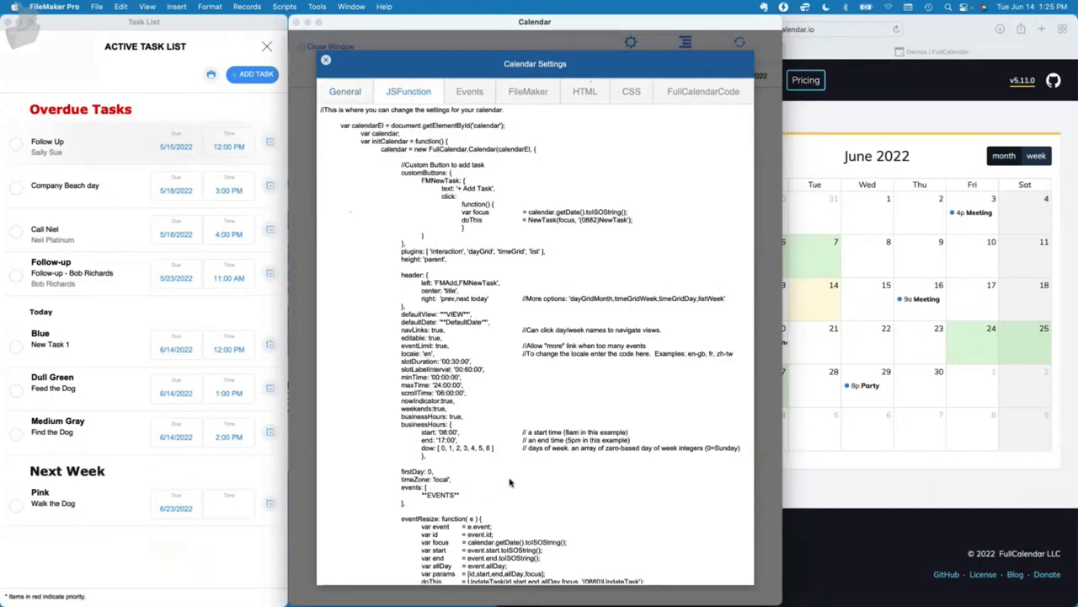
pyautogui.click(444, 351)
pyautogui.scroll(-5, 444, 349)
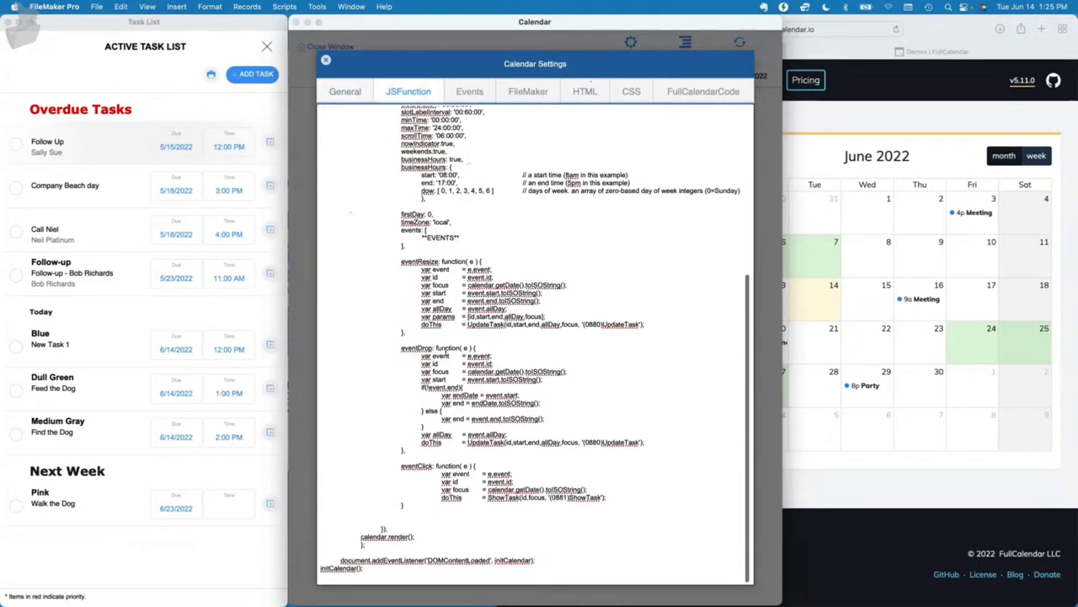
pyautogui.scroll(5, 443, 349)
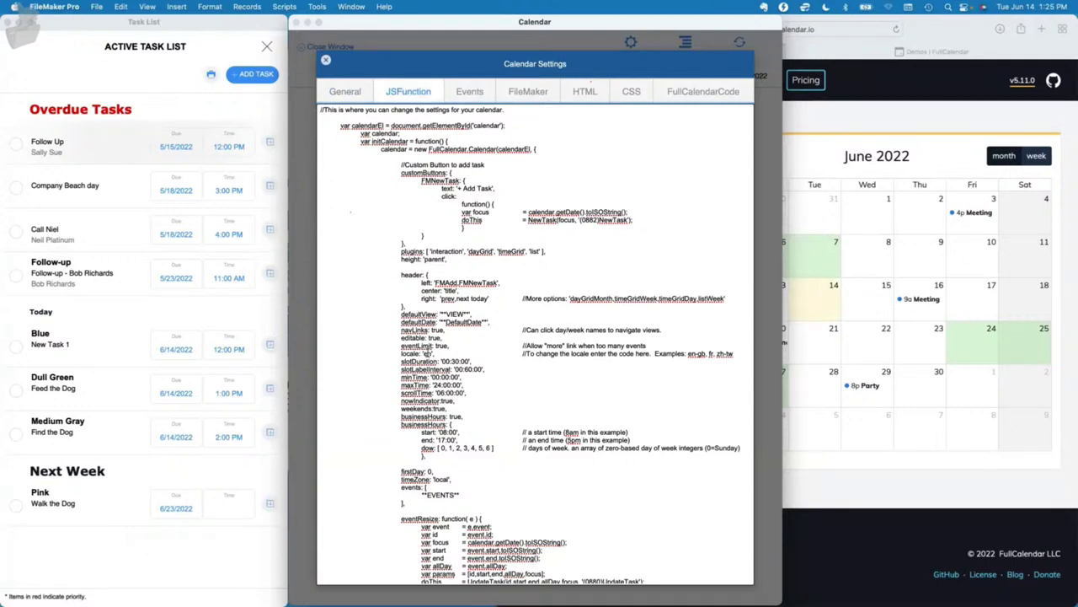
pyautogui.write('s')
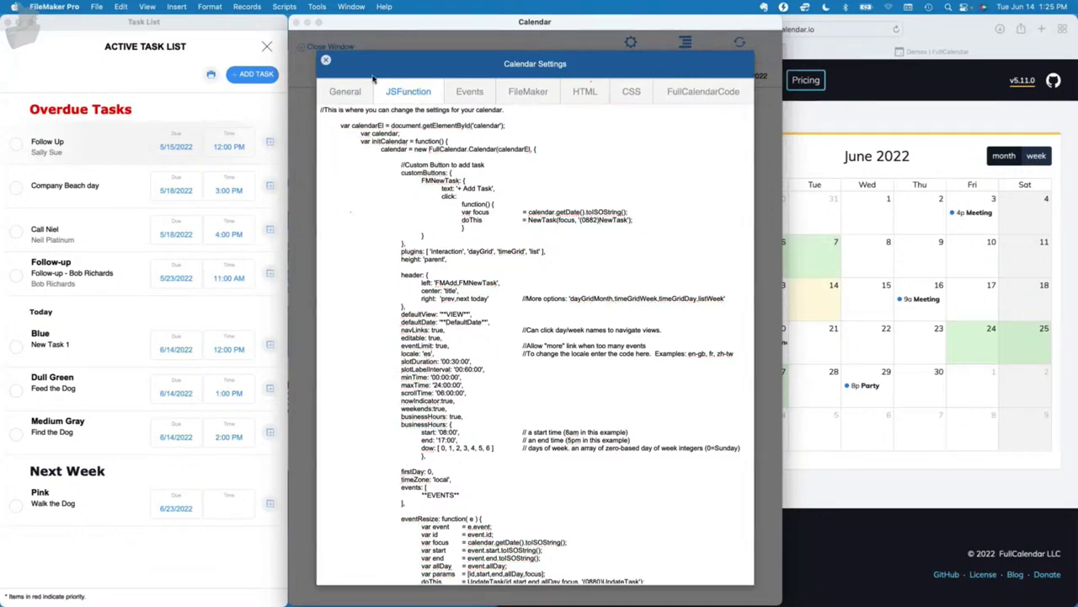
pyautogui.click(326, 60)
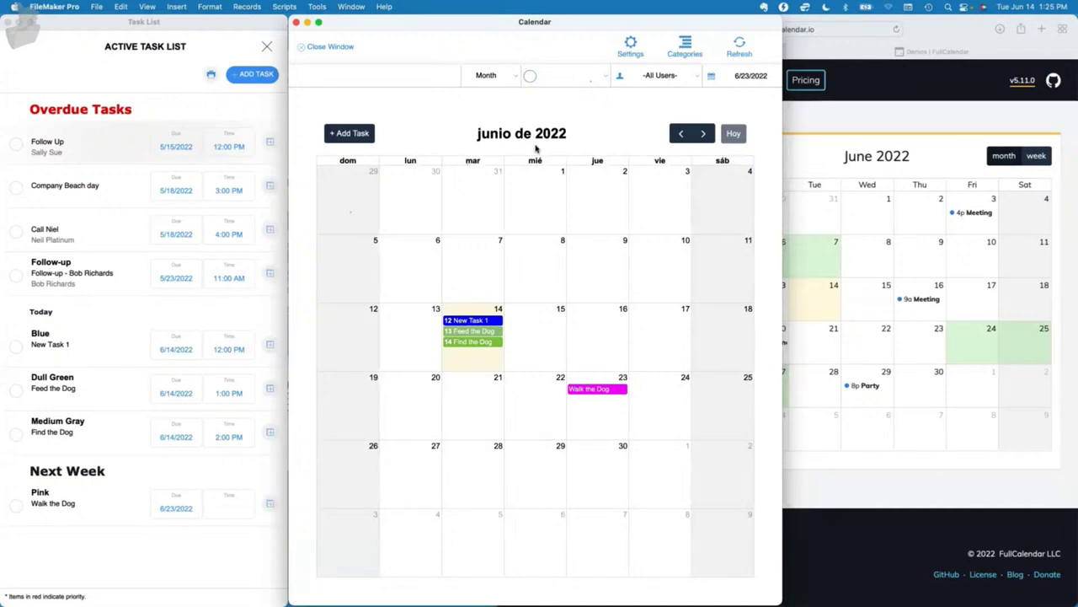
# Reopen the calendar's JSFunction code and set the locale back to 'en'.
pyautogui.click(631, 51)
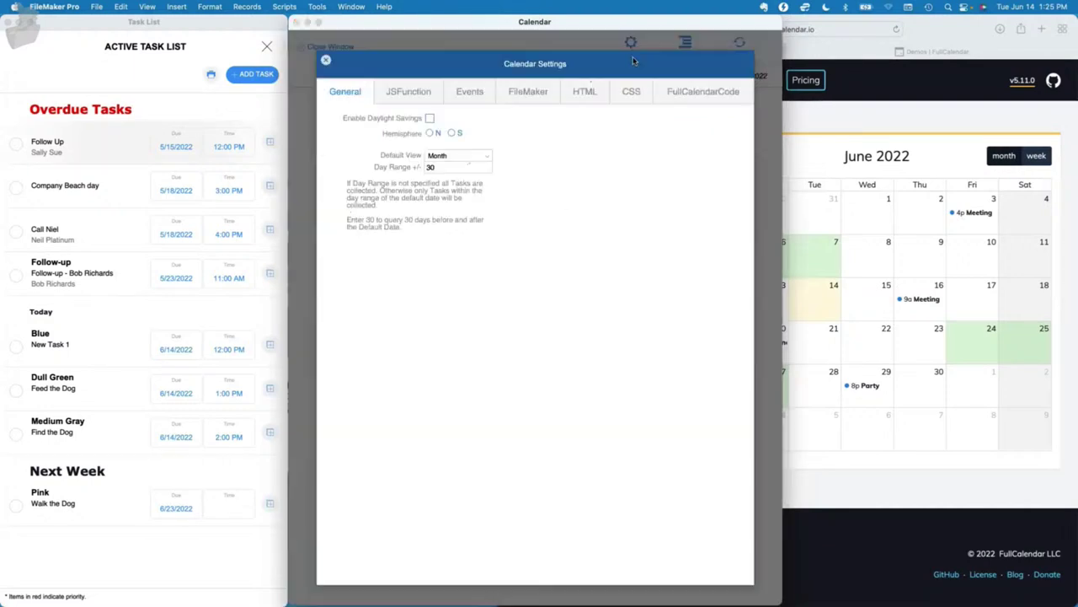
pyautogui.click(408, 92)
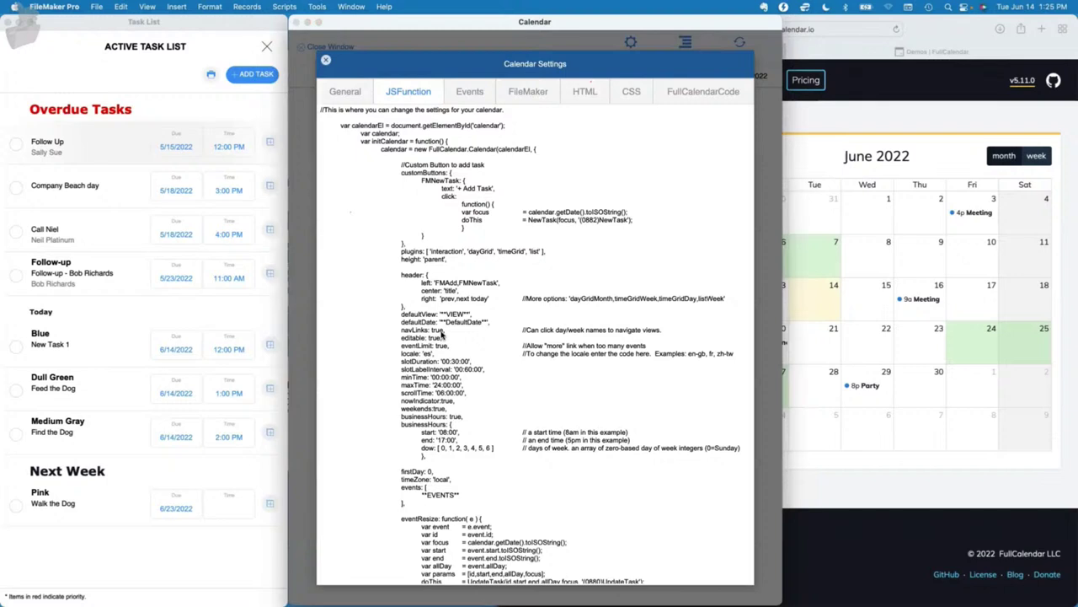
pyautogui.click(427, 355)
pyautogui.doubleClick(427, 354)
pyautogui.write('en')
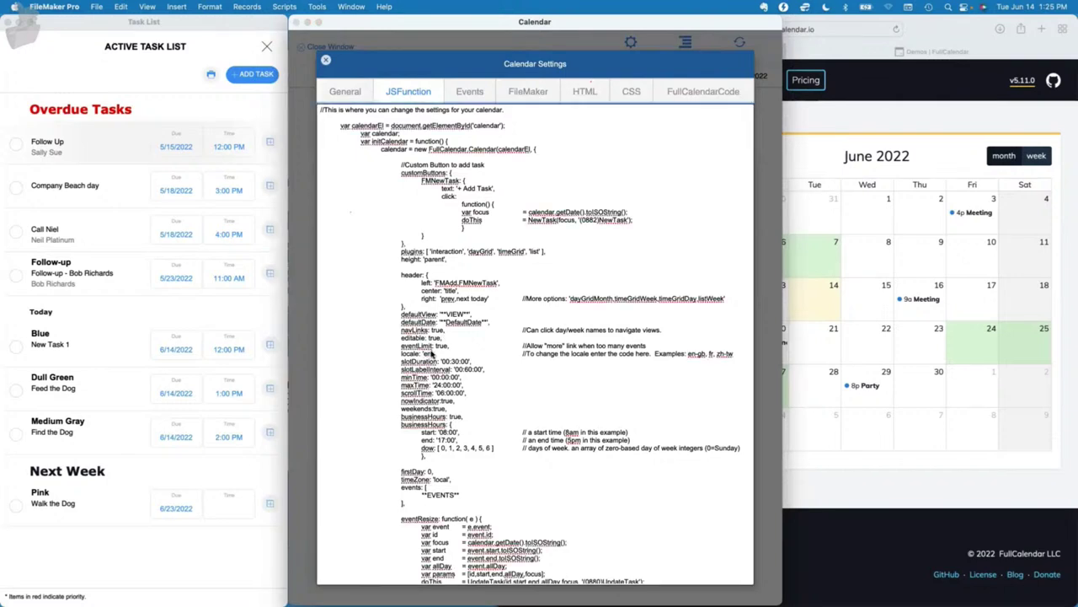
# Examine the task data in the calendar's Events settings and the options and event handlers in its JSFunction code.
pyautogui.click(469, 91)
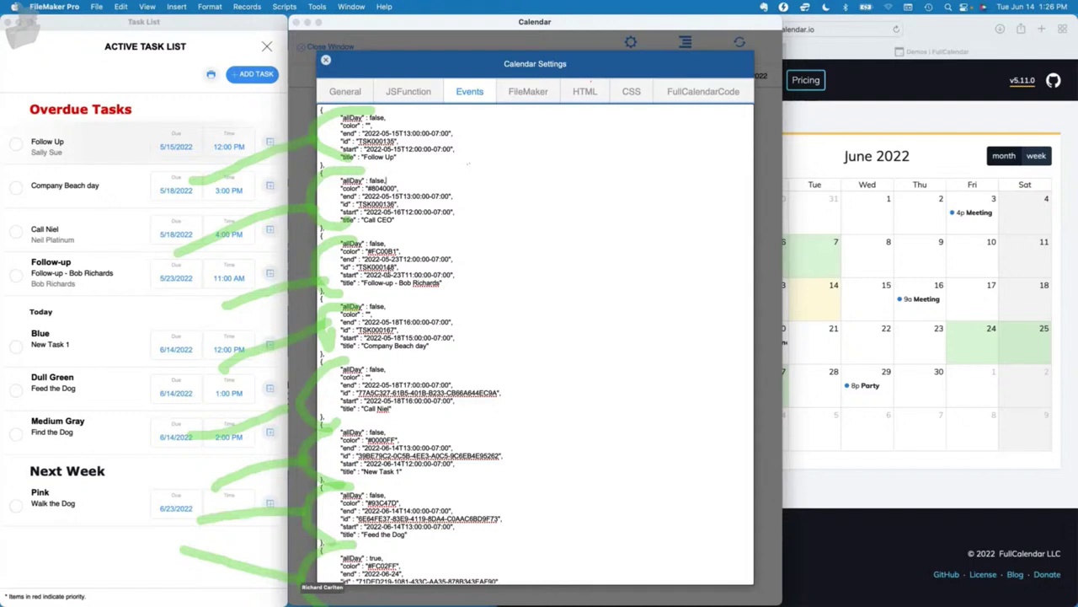
pyautogui.scroll(-3, 458, 375)
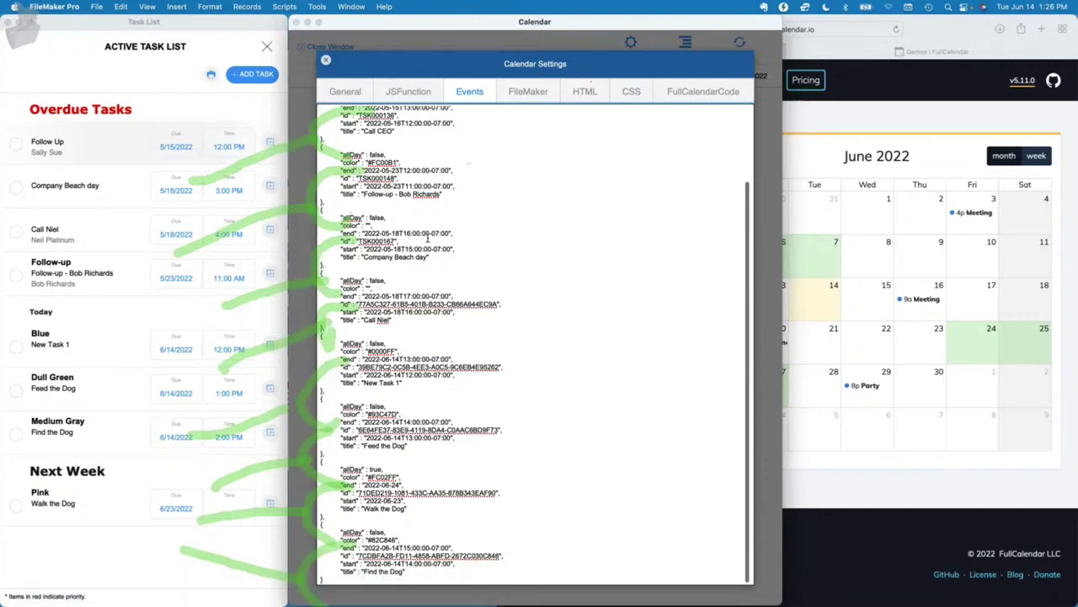
pyautogui.scroll(-3, 428, 240)
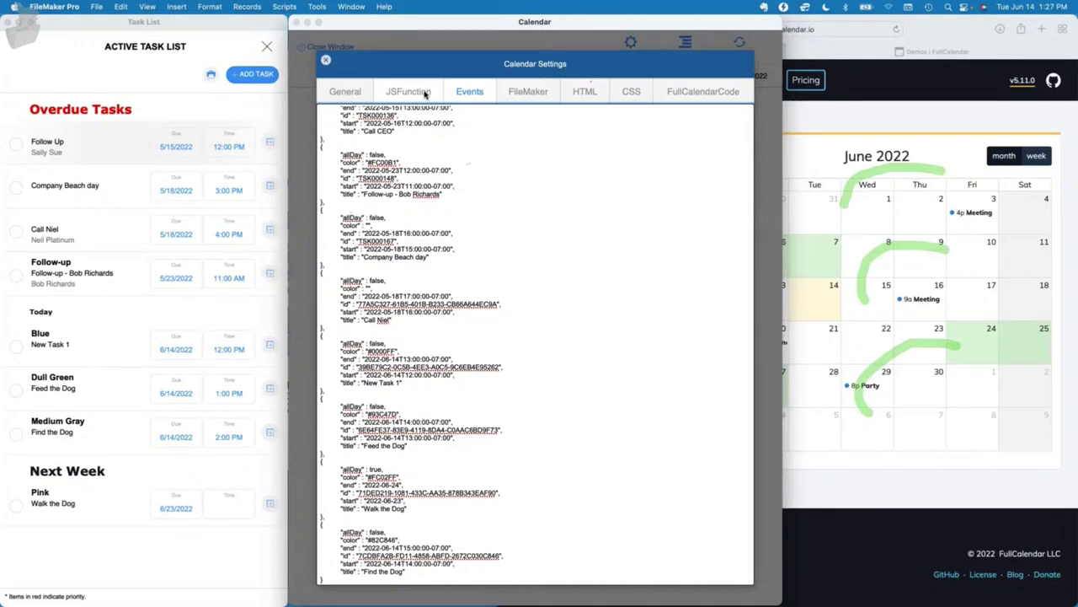
pyautogui.click(425, 93)
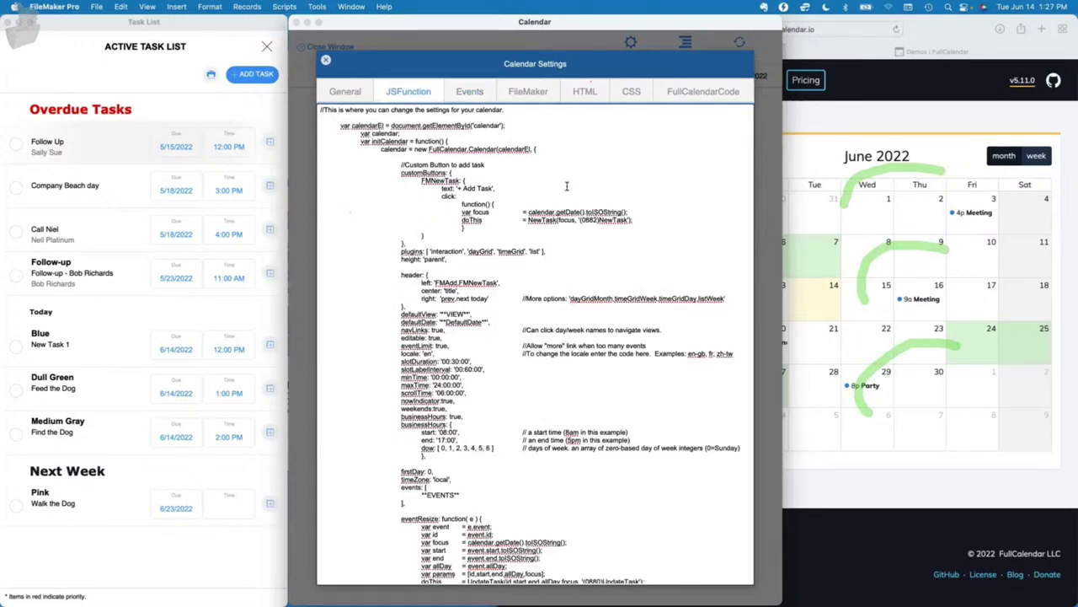
pyautogui.scroll(-5, 536, 358)
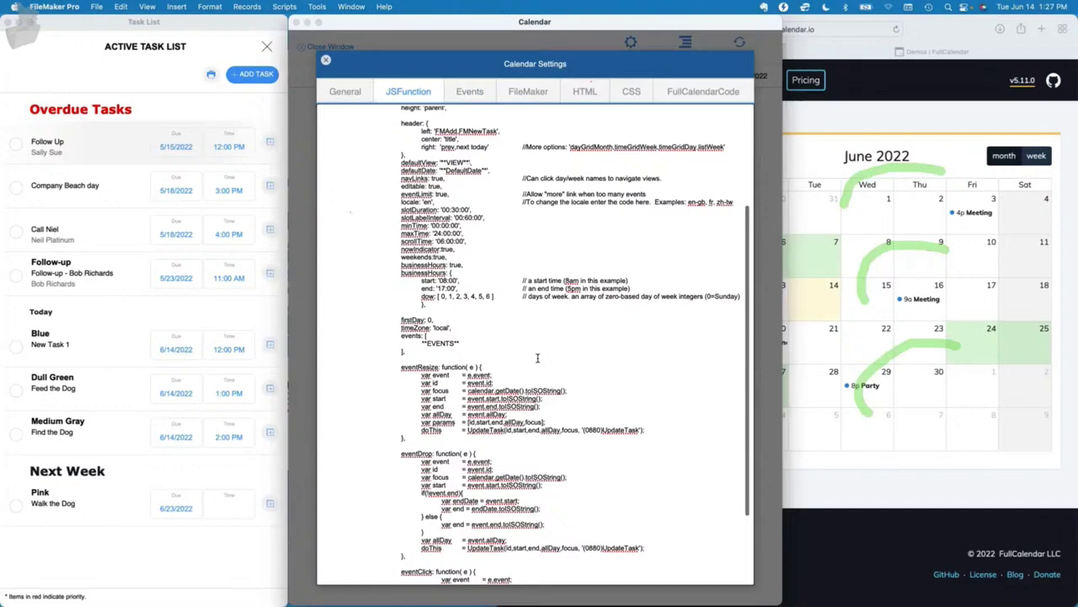
pyautogui.scroll(-5, 536, 358)
pyautogui.scroll(10, 537, 354)
pyautogui.scroll(-1, 539, 355)
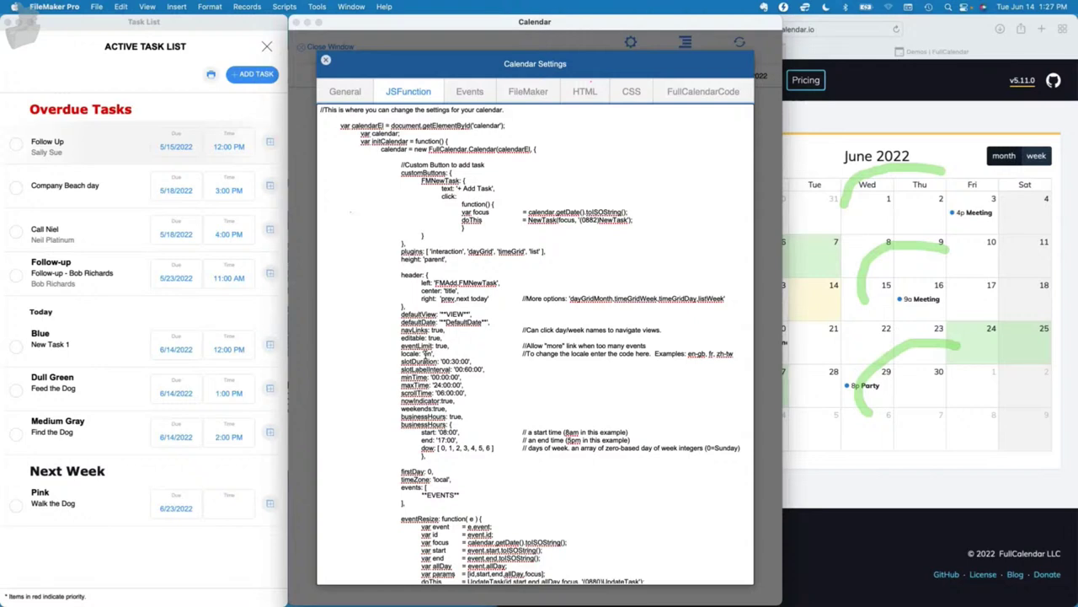
# Review the calendar settings' FileMaker callback functions, HTML template, CSS and FullCalendarCode sections.
pyautogui.click(548, 90)
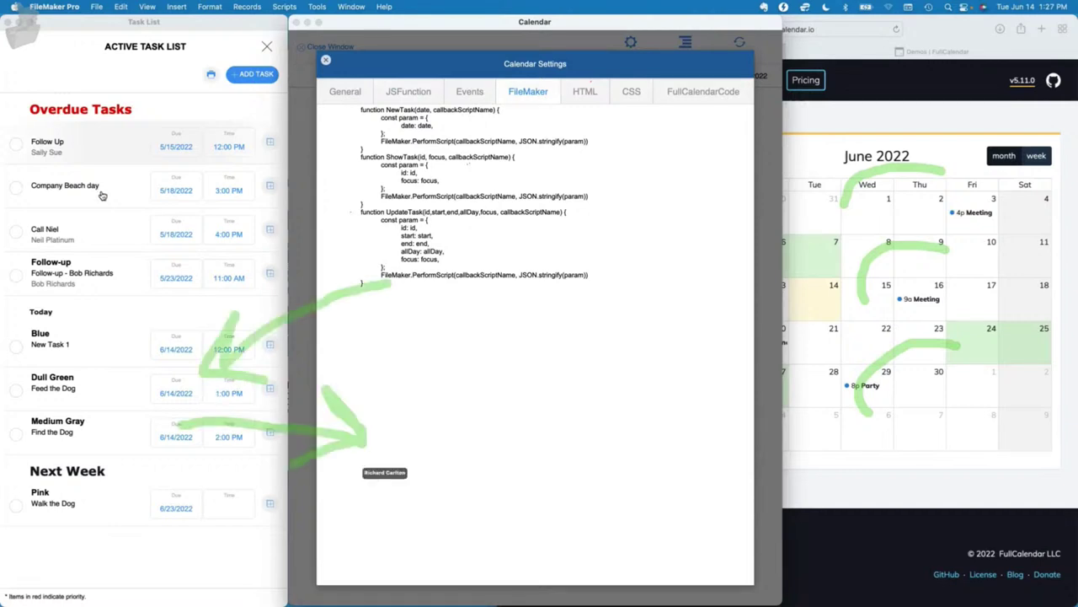
pyautogui.click(123, 49)
pyautogui.click(573, 96)
pyautogui.click(583, 94)
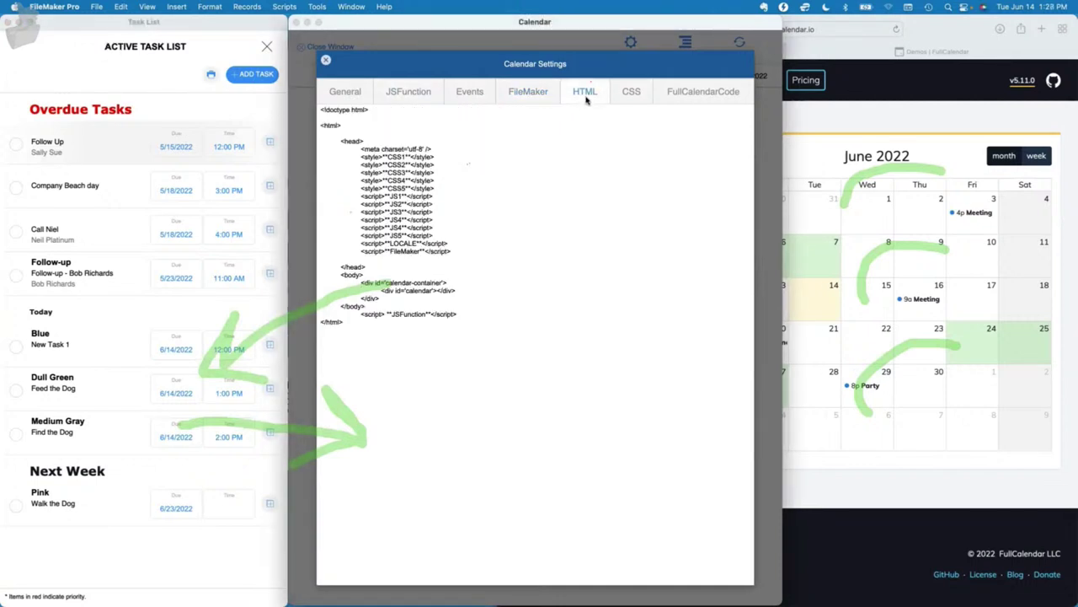
pyautogui.click(631, 93)
pyautogui.click(702, 92)
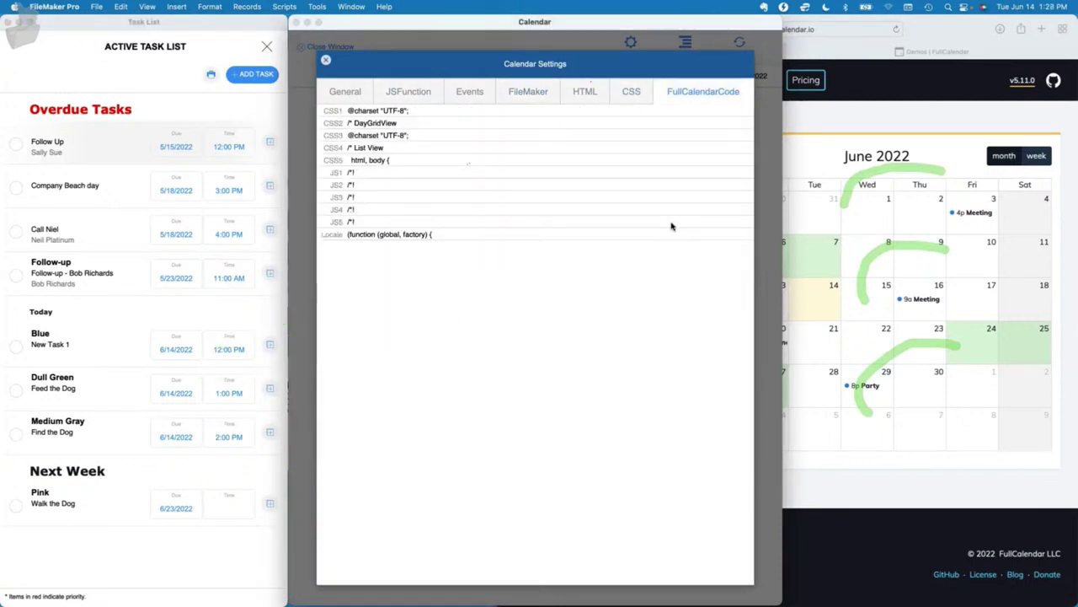
pyautogui.click(585, 92)
pyautogui.click(631, 91)
pyautogui.click(701, 92)
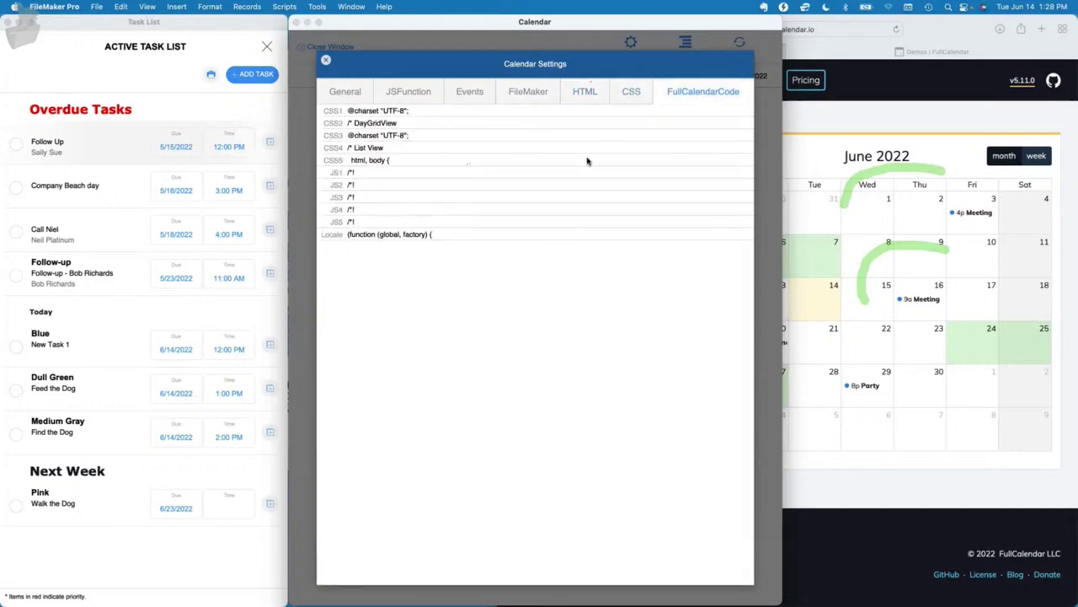
# Inspect the stored FullCalendar library code field by field, from CSS1 through JS1.
pyautogui.click(388, 115)
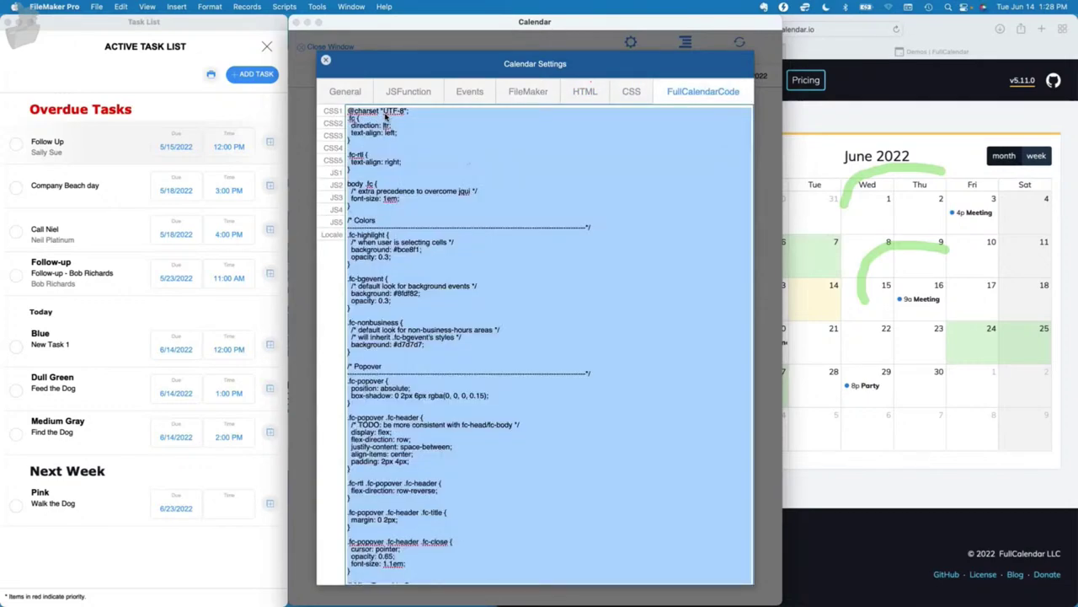
pyautogui.press('Tab')
pyautogui.press('Tab')
pyautogui.press('Tab')
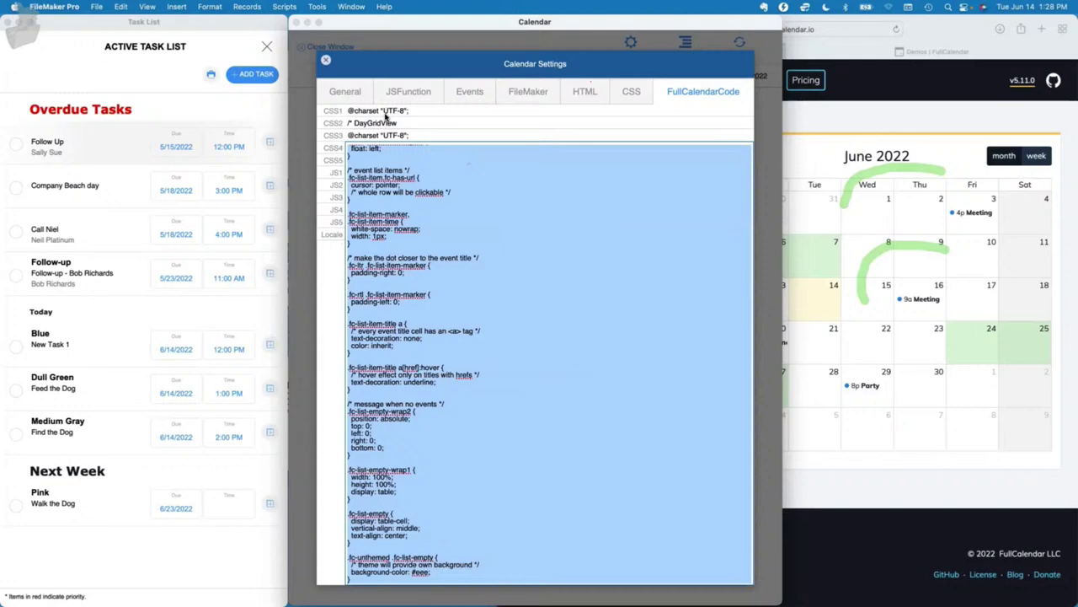
pyautogui.press('Tab')
pyautogui.press('Tab')
pyautogui.press('Tab')
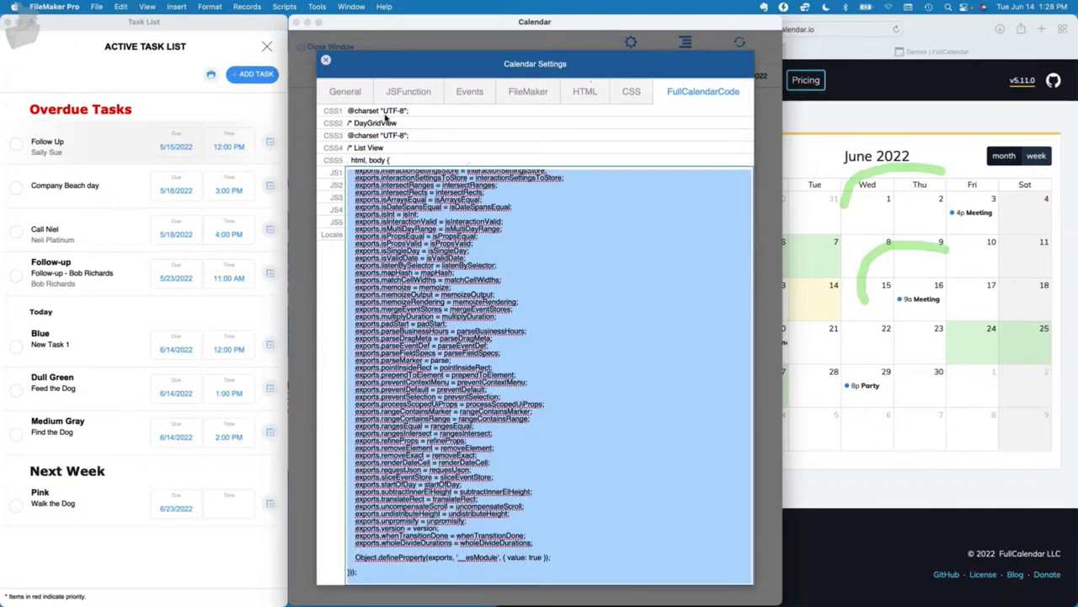
# Inspect the remaining stored FullCalendar script fields through JS5, and look at the FullCalendar demo page in Safari before returning to FileMaker.
pyautogui.press('Tab')
pyautogui.press('Tab')
pyautogui.press('Tab')
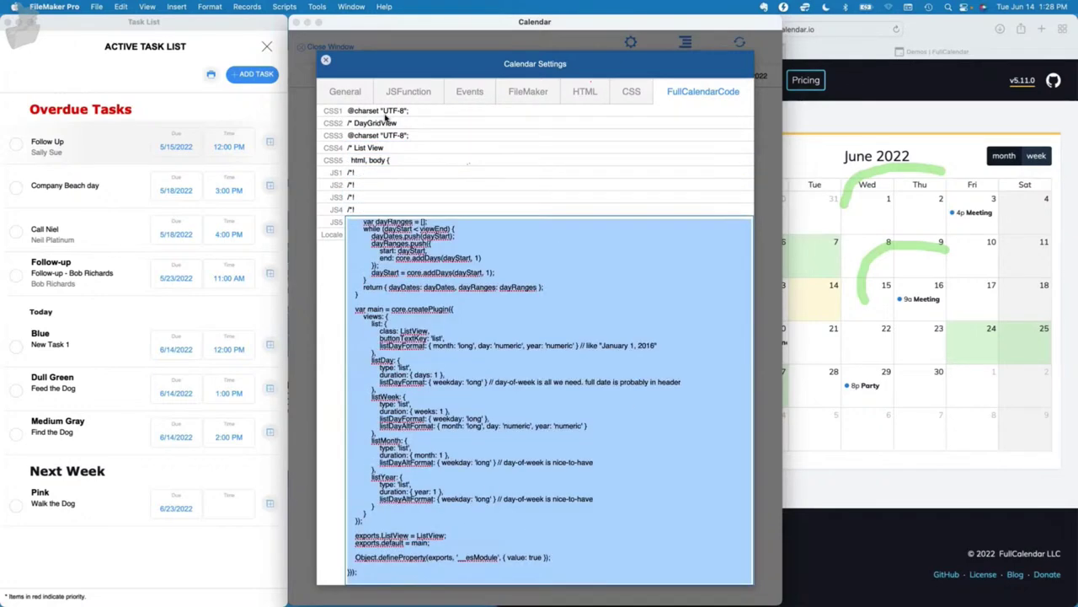
pyautogui.press('Tab')
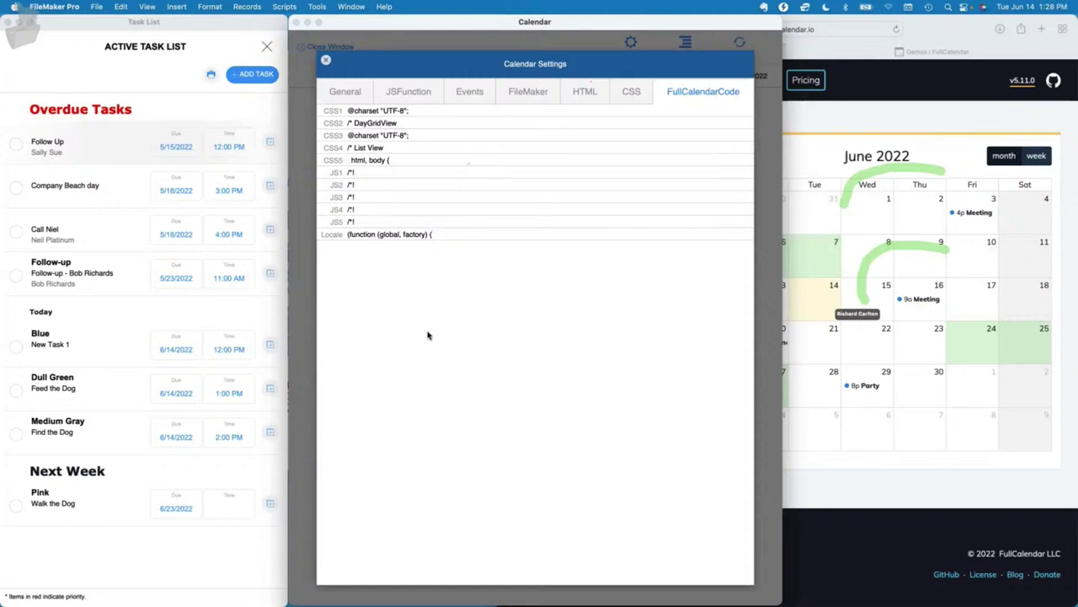
pyautogui.click(906, 263)
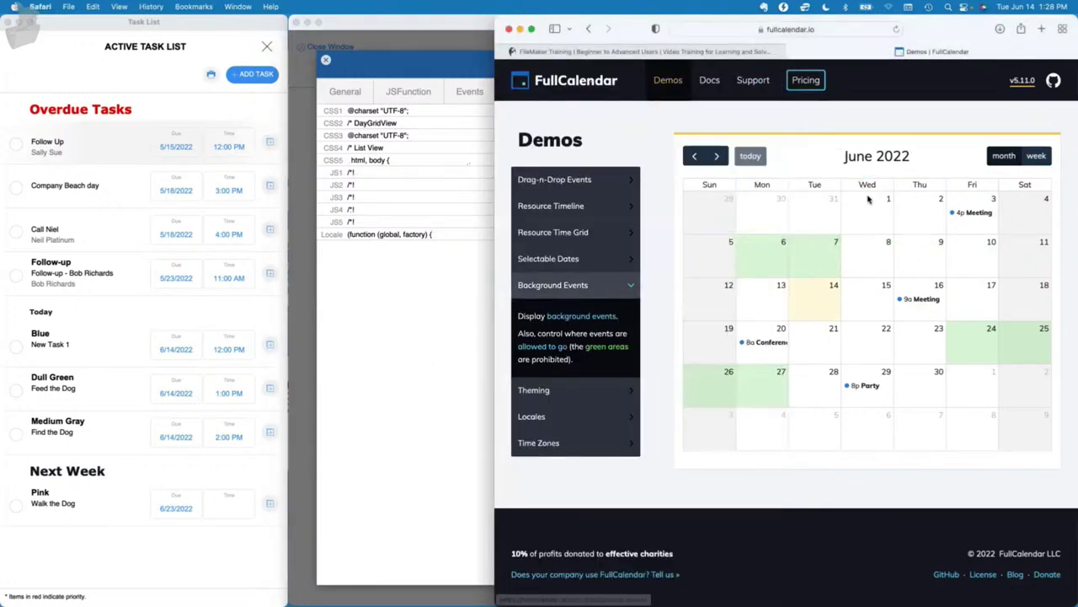
pyautogui.click(392, 291)
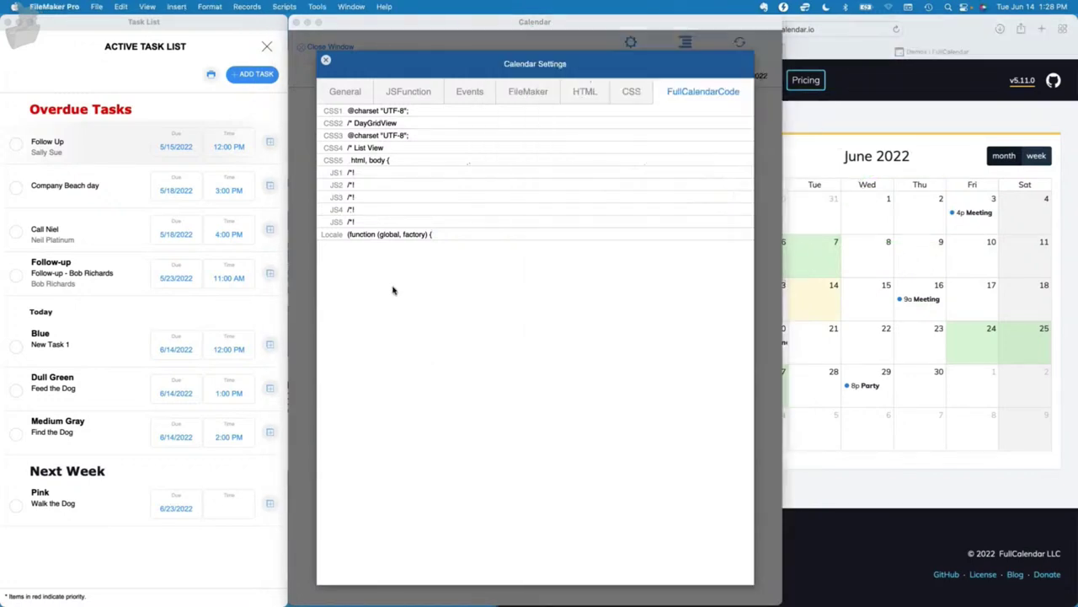
# Examine the FullCalendar Core Package code in JS1 and the Day Grid Plugin code in JS3.
pyautogui.click(402, 234)
pyautogui.click(398, 212)
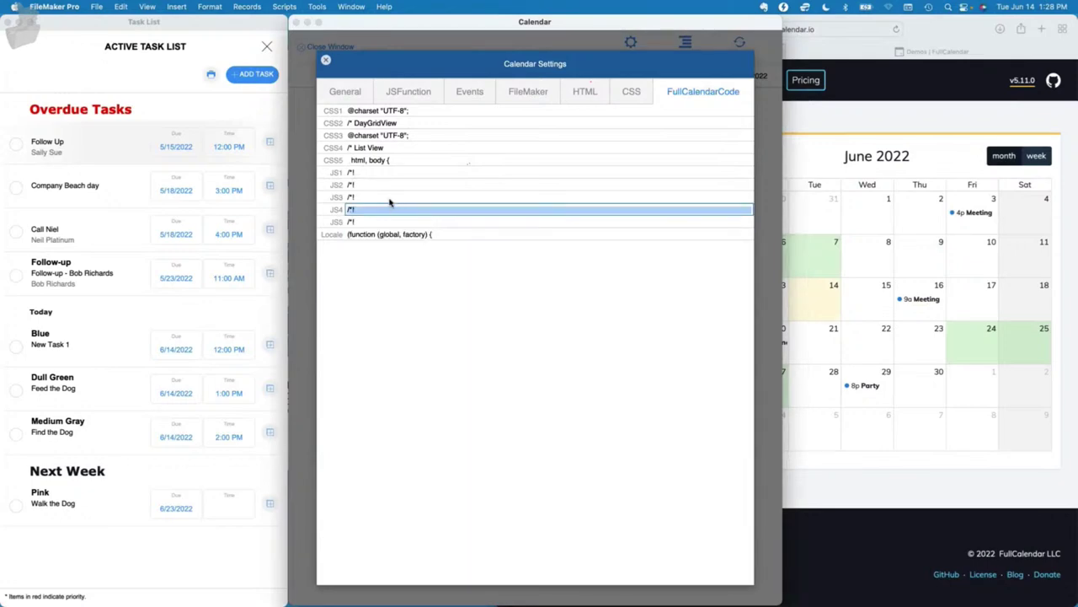
pyautogui.click(390, 199)
pyautogui.click(387, 172)
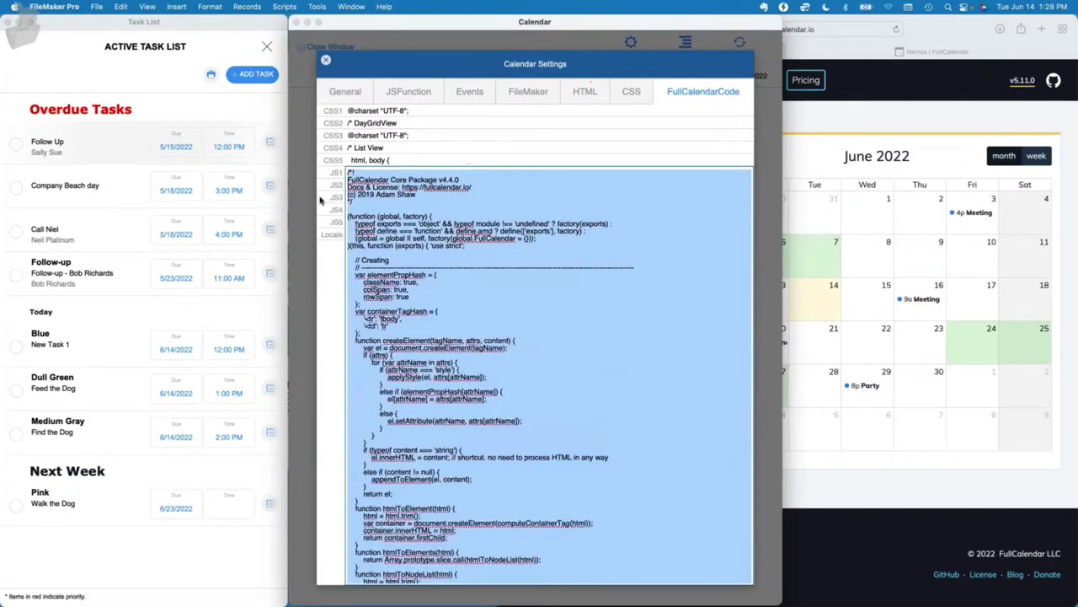
pyautogui.click(321, 201)
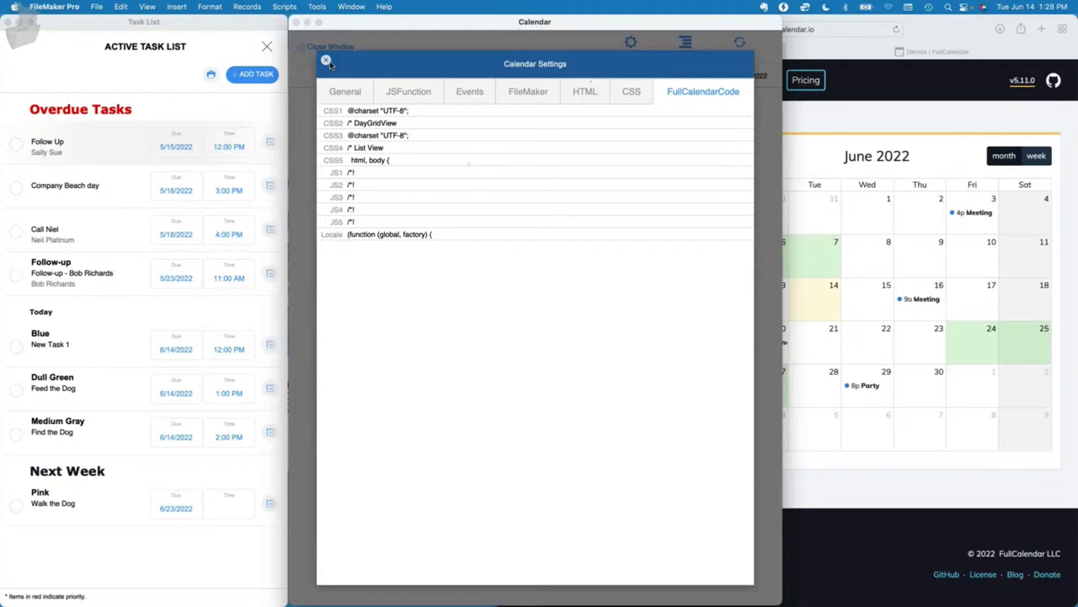
pyautogui.click(413, 202)
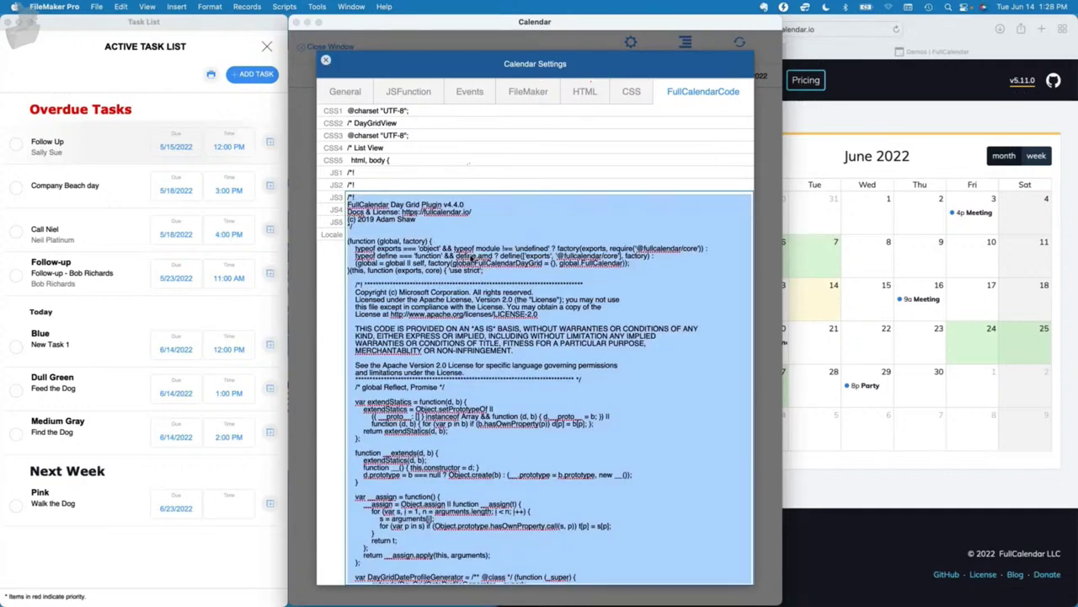
# Go through all stored FullCalendar code fields in order, from CSS1 through the JS fields to Locale.
pyautogui.click(369, 112)
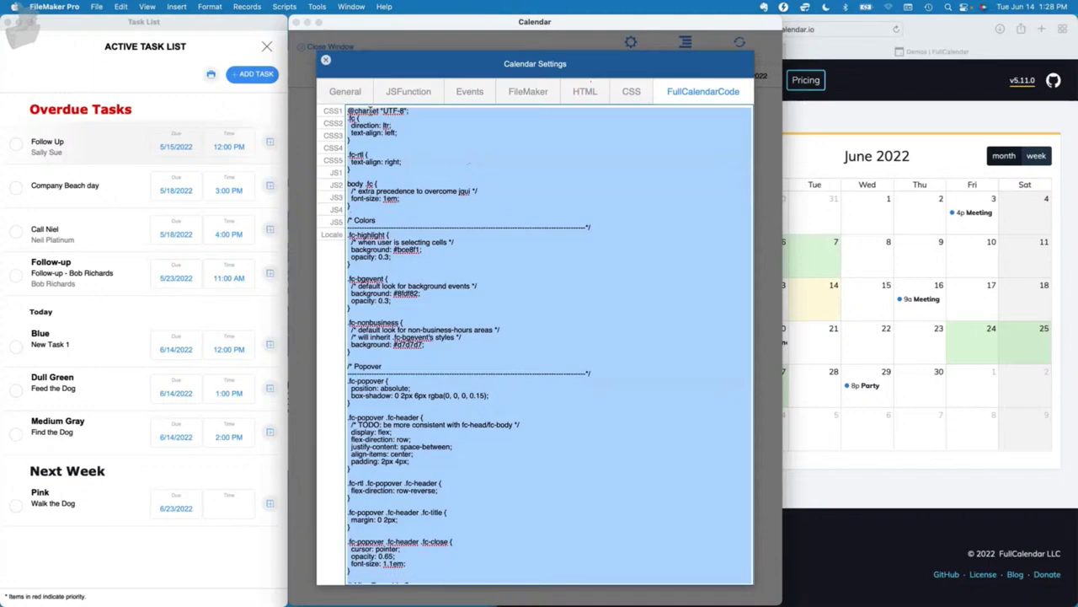
pyautogui.press('Tab')
pyautogui.press('Tab')
pyautogui.press('Tab')
pyautogui.press('Tab')
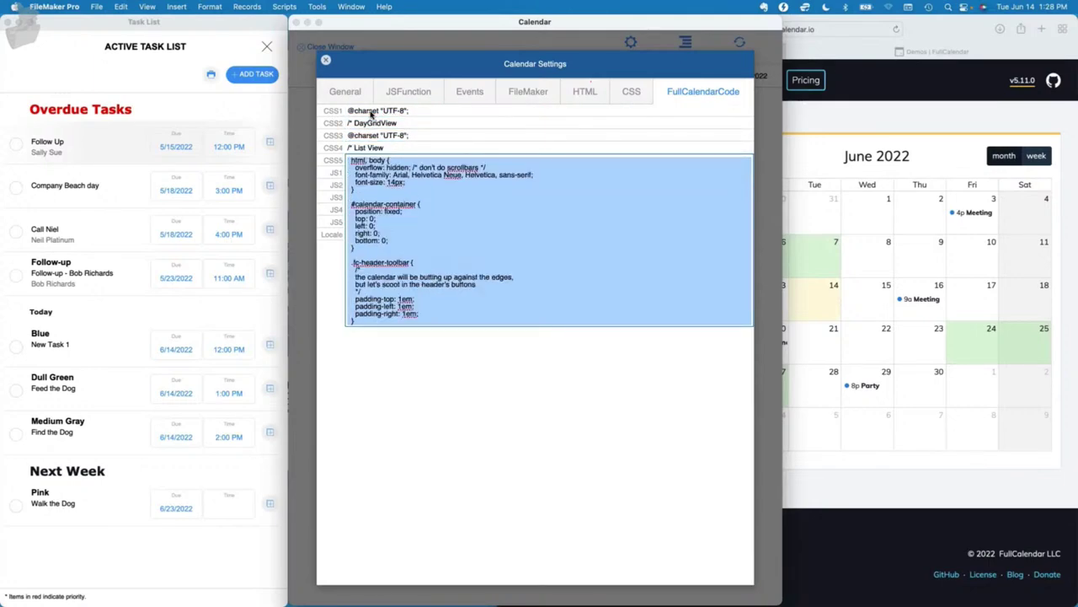
pyautogui.press('Tab')
pyautogui.press('Tab')
pyautogui.press('Tab')
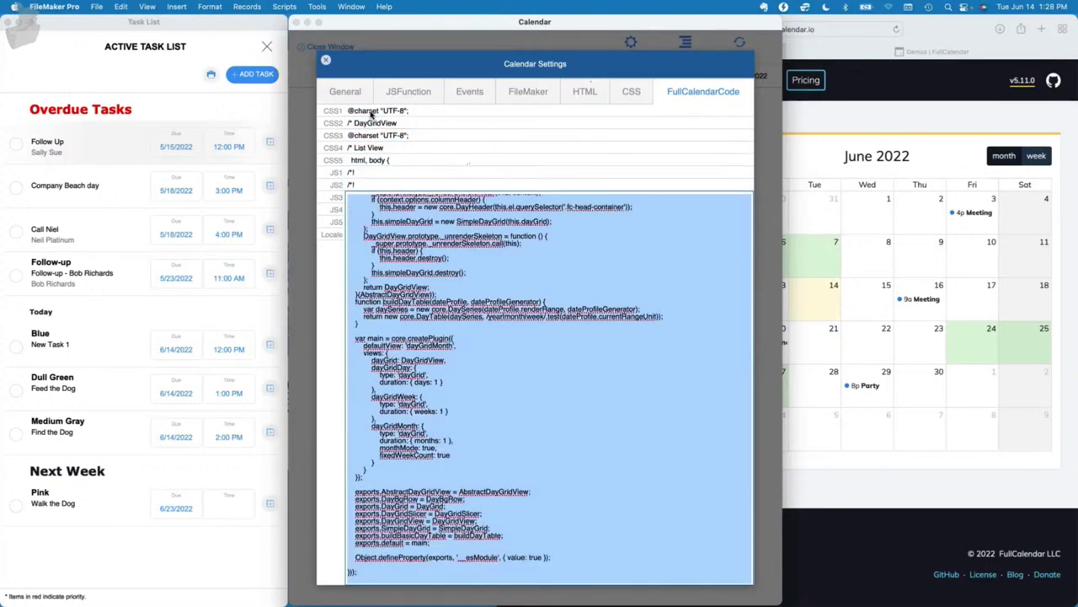
pyautogui.press('Tab')
pyautogui.press('Tab')
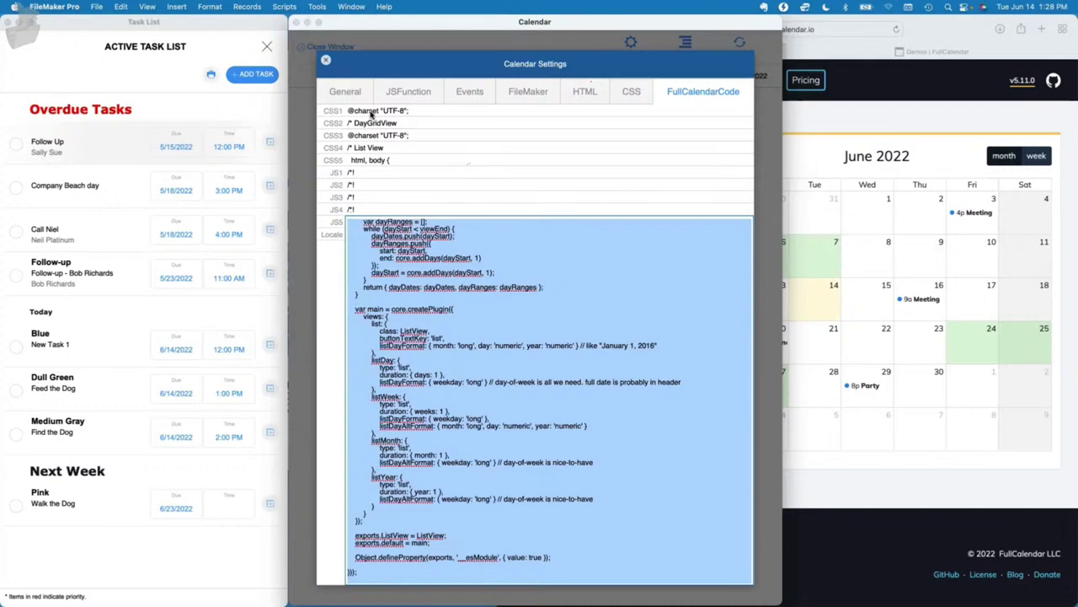
pyautogui.press('Tab')
pyautogui.press('Left')
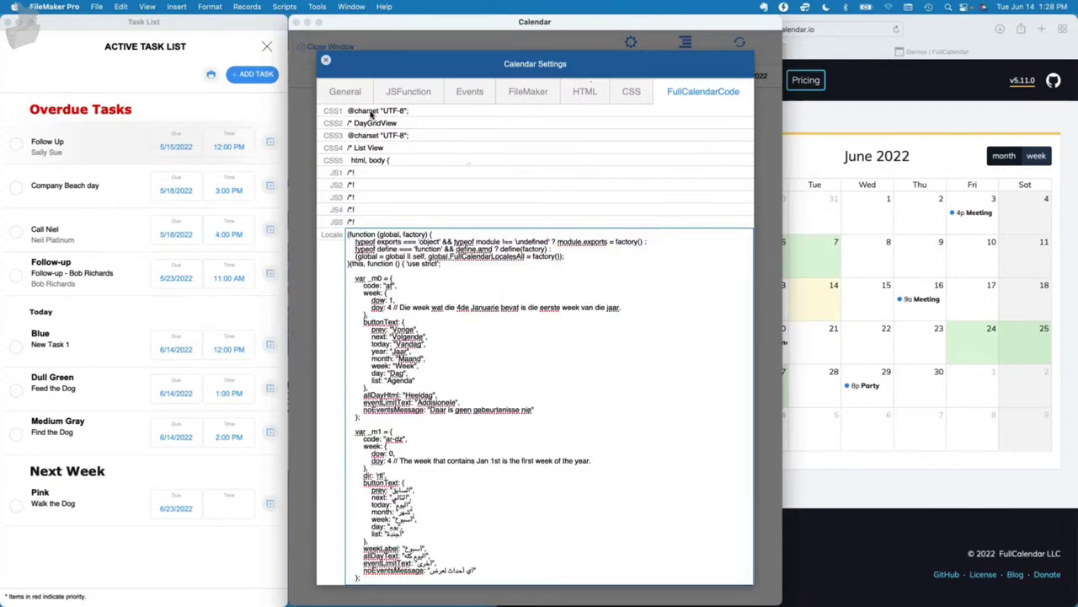
pyautogui.press('Tab')
pyautogui.click(422, 341)
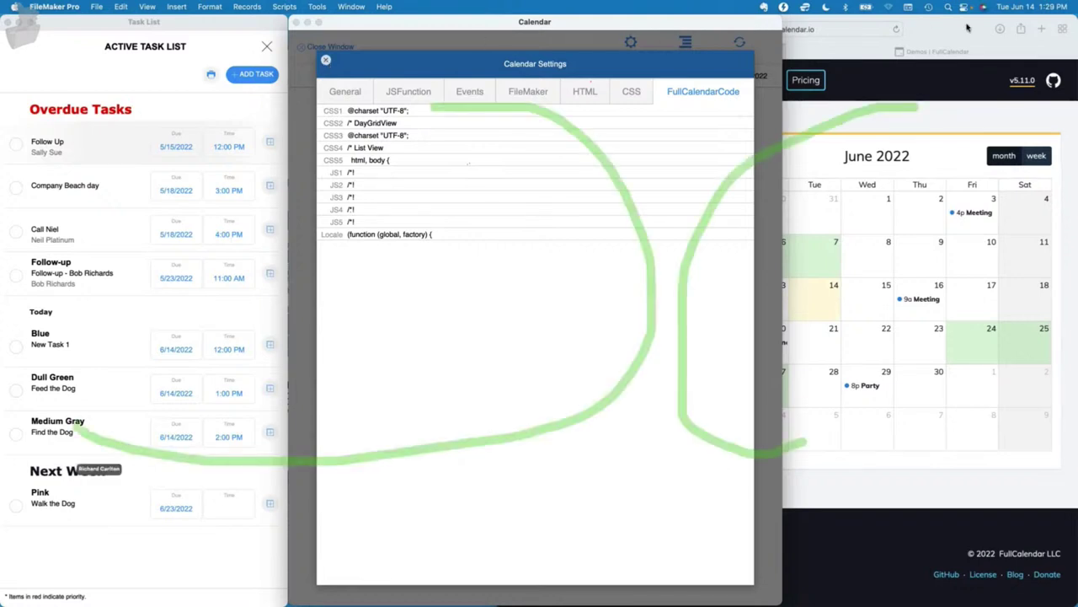
# Look at the FullCalendar demo page in Safari, return to FileMaker and close the Calendar Settings window.
pyautogui.press('super+Tab')
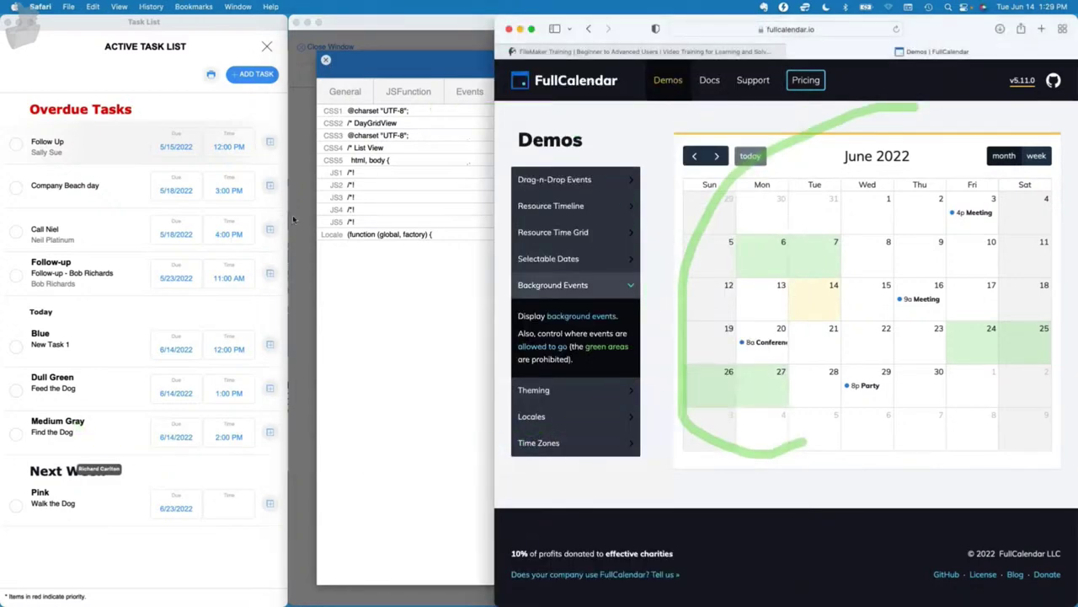
pyautogui.click(361, 373)
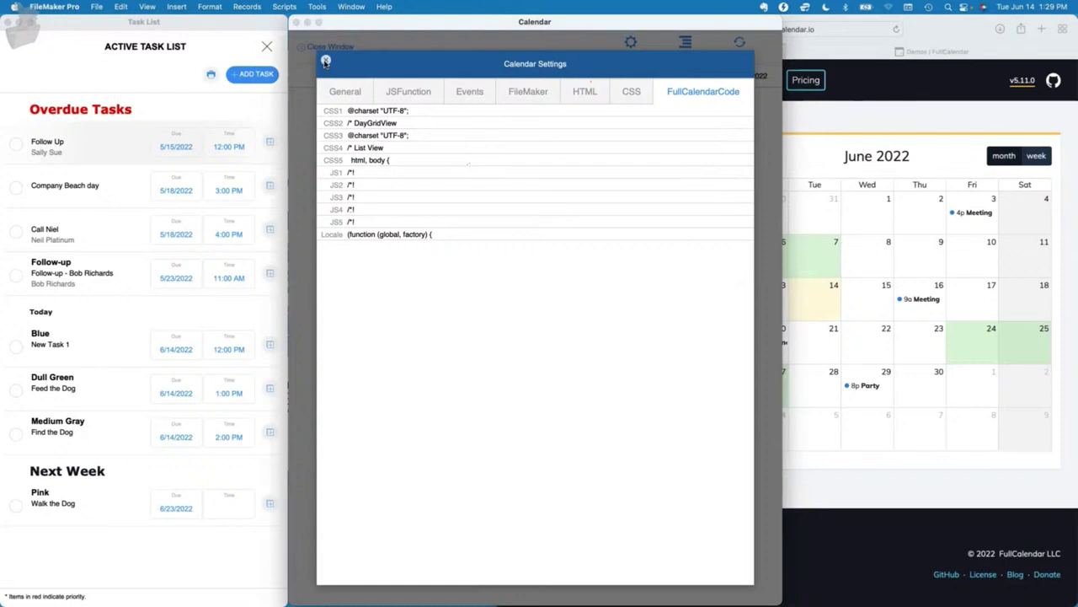
pyautogui.click(326, 61)
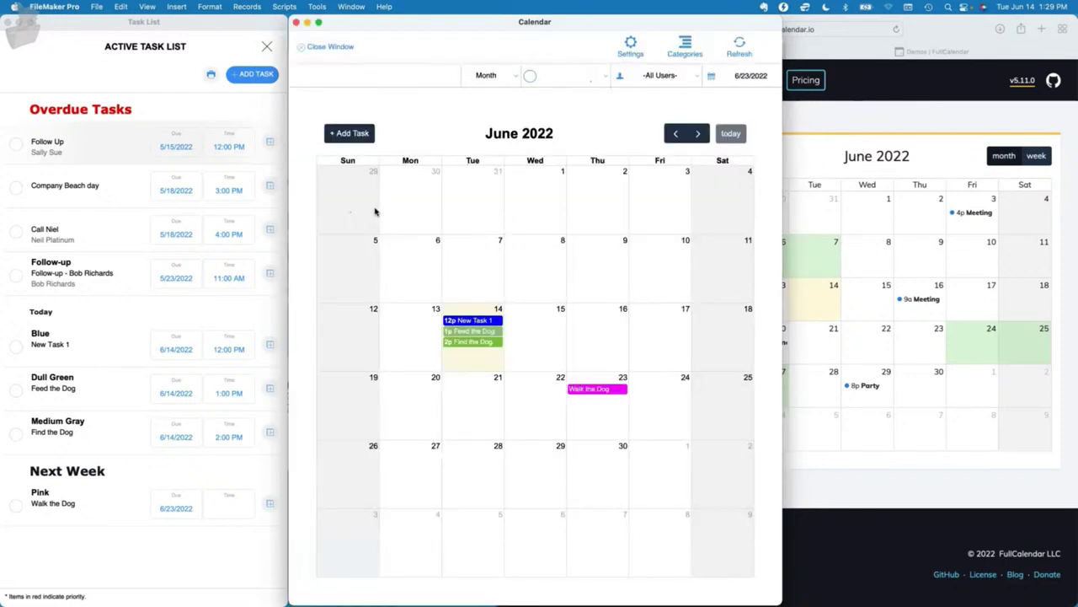
# Switch to Safari and open calendar.google.com in a new tab.
pyautogui.click(973, 47)
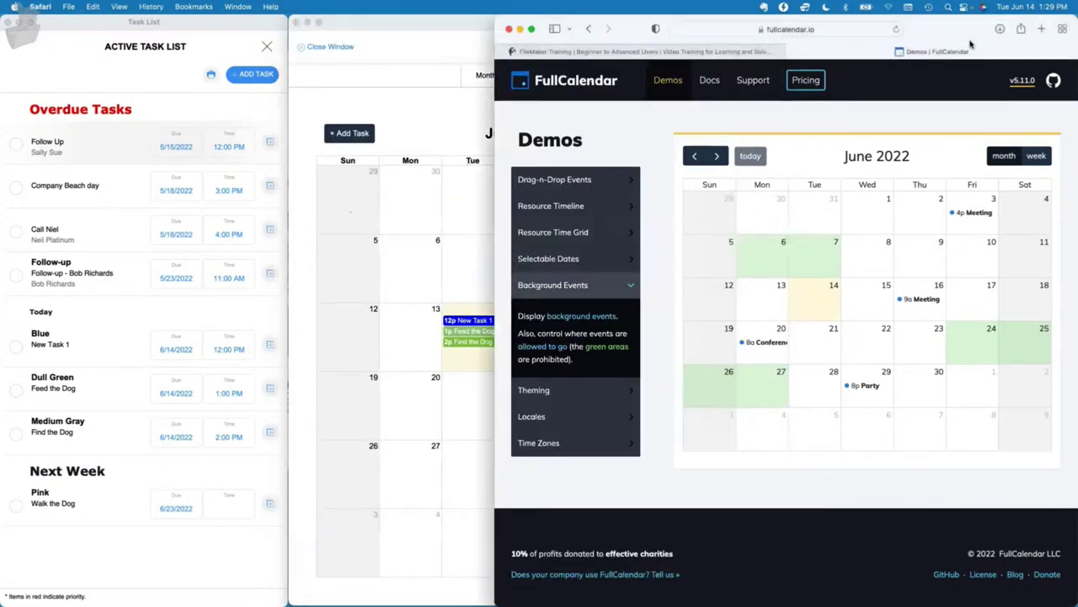
pyautogui.press('super+t')
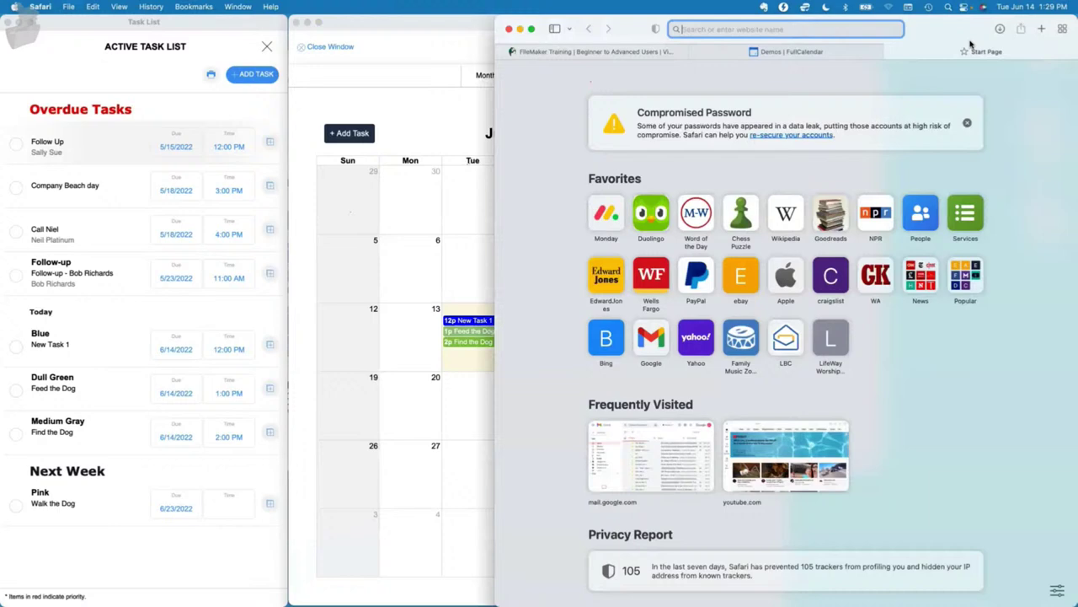
pyautogui.write('calendar.google.com')
pyautogui.press('Return')
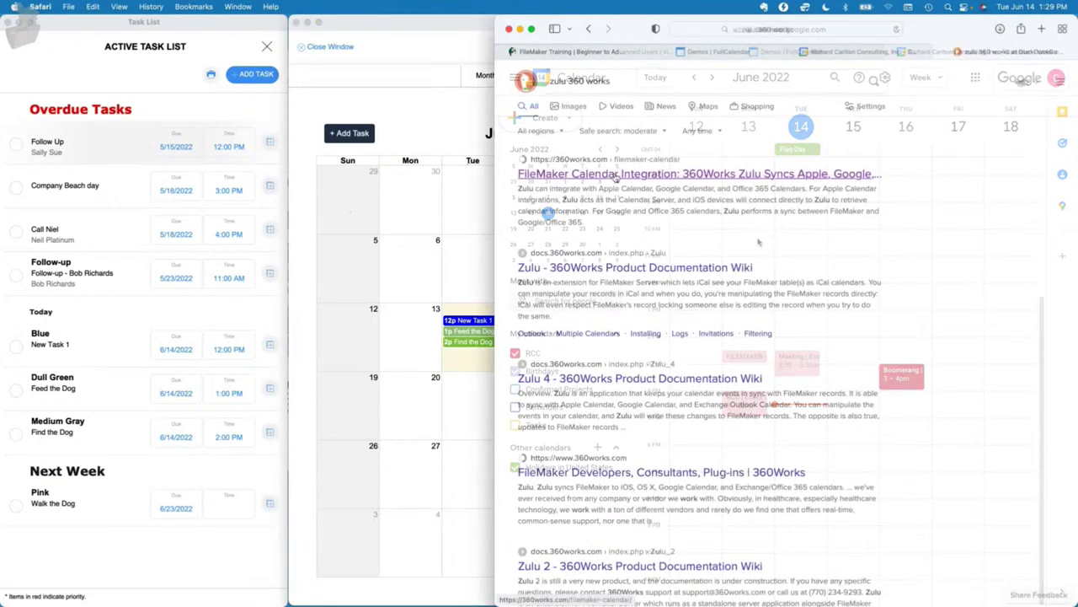
# Open the 360Works Zulu FileMaker Calendar Integration page from the search results and compare it with the FileMaker calendar.
pyautogui.click(590, 175)
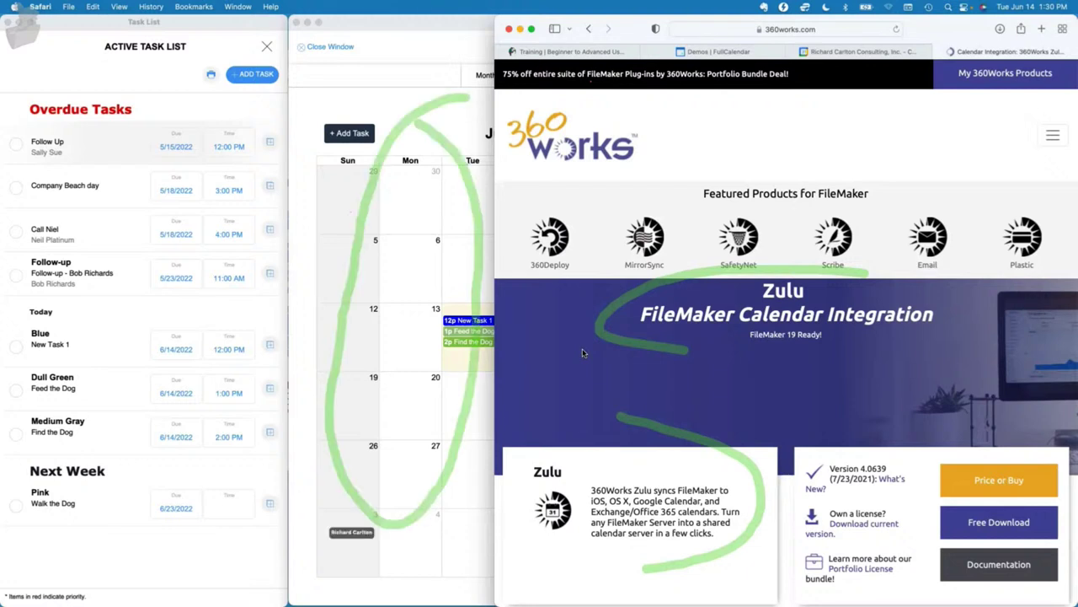
pyautogui.click(438, 311)
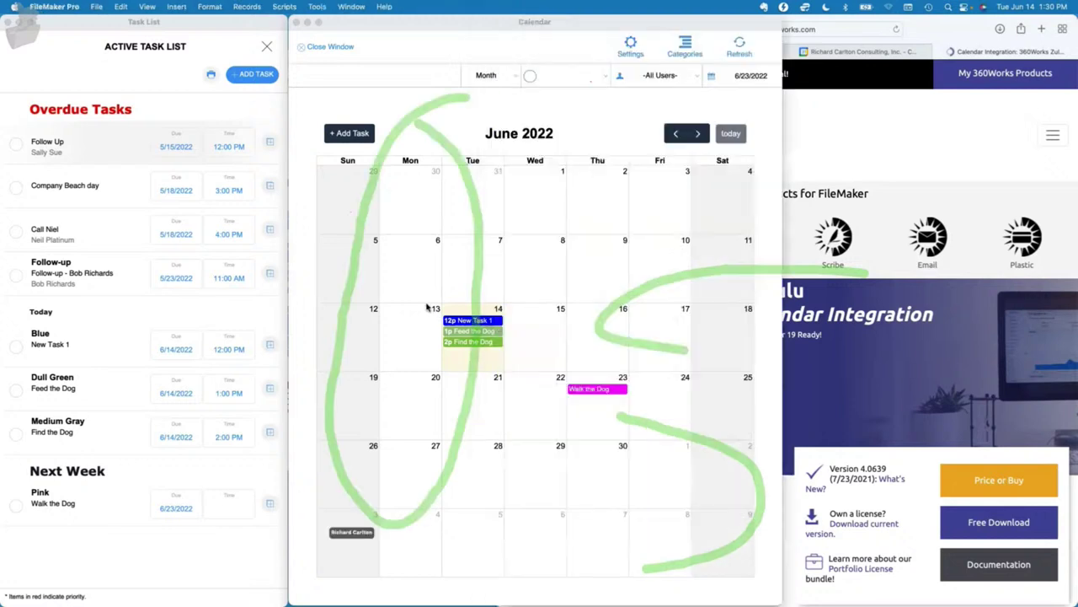
pyautogui.click(802, 345)
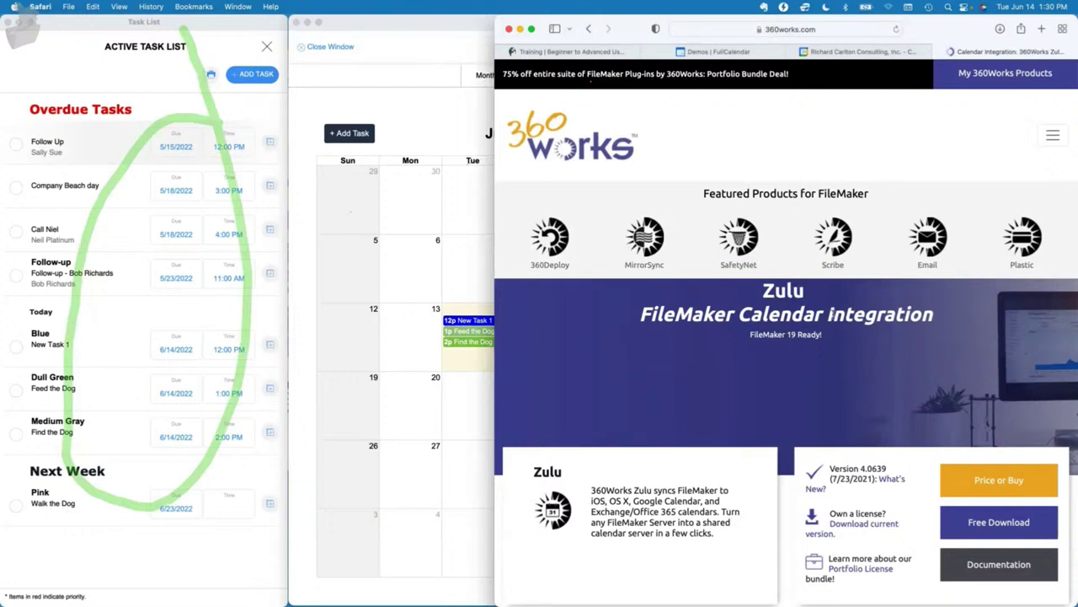
# View the Google Calendar week, then return to the 360Works Zulu product page.
pyautogui.click(893, 52)
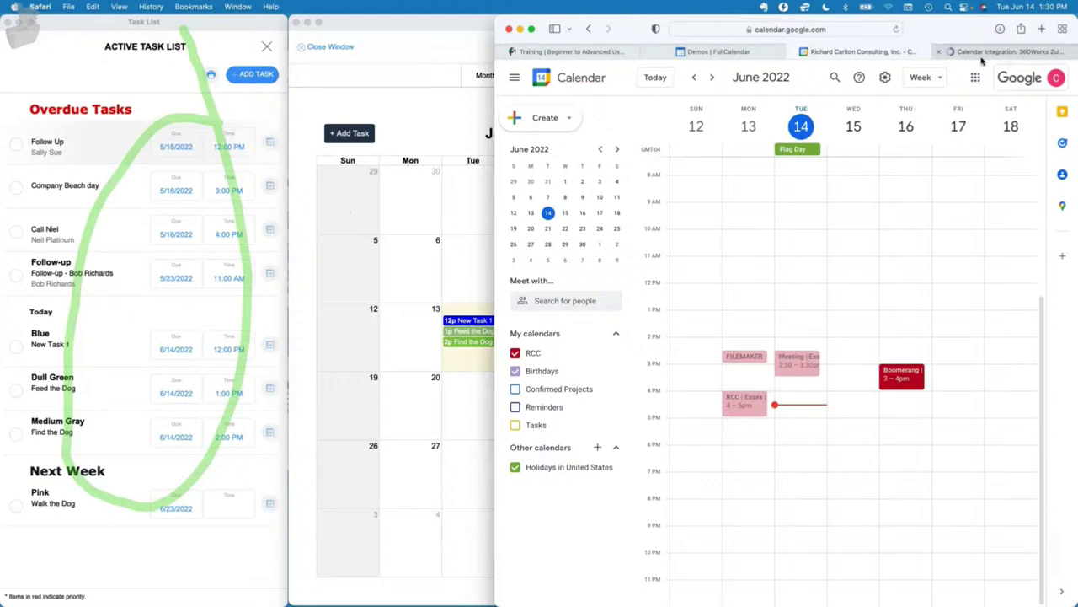
pyautogui.moveTo(983, 55)
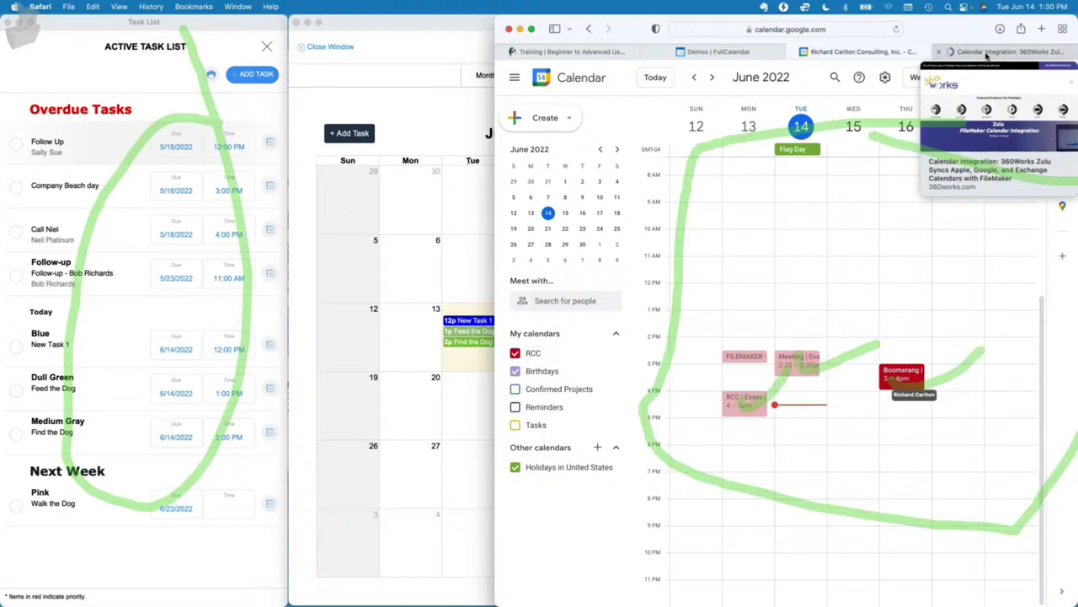
pyautogui.click(985, 54)
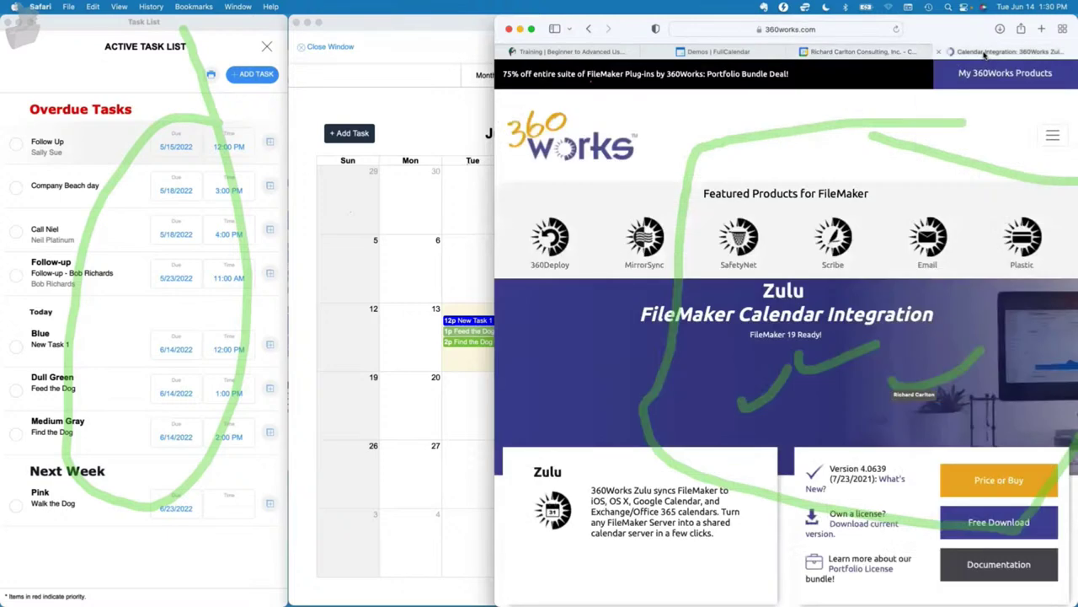
# Switch to the FileMaker calendar and preview its Week and Day views before returning to the Month view.
pyautogui.click(394, 89)
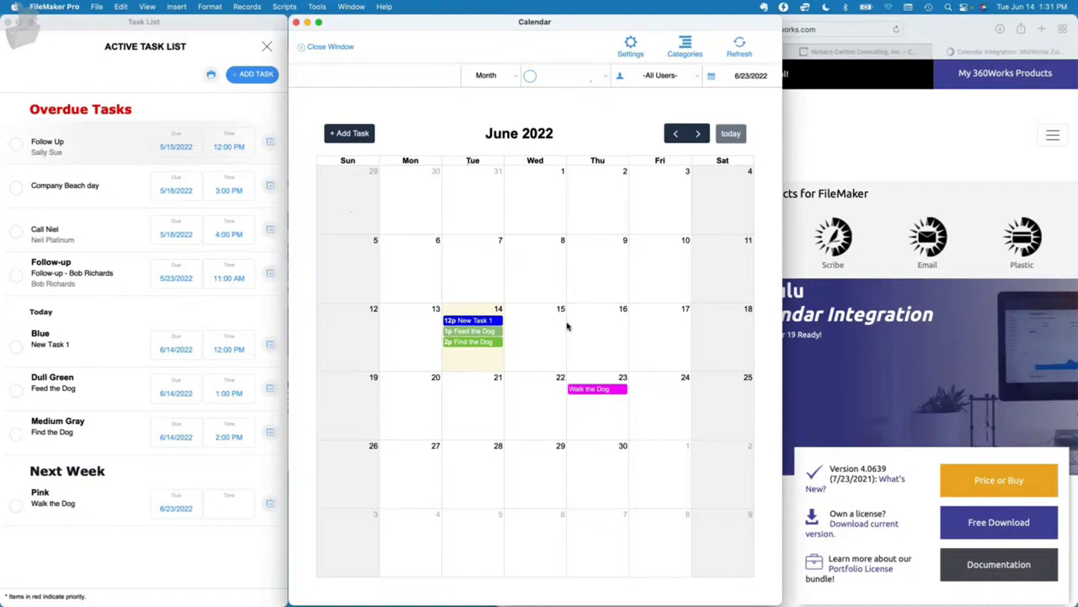
pyautogui.click(503, 78)
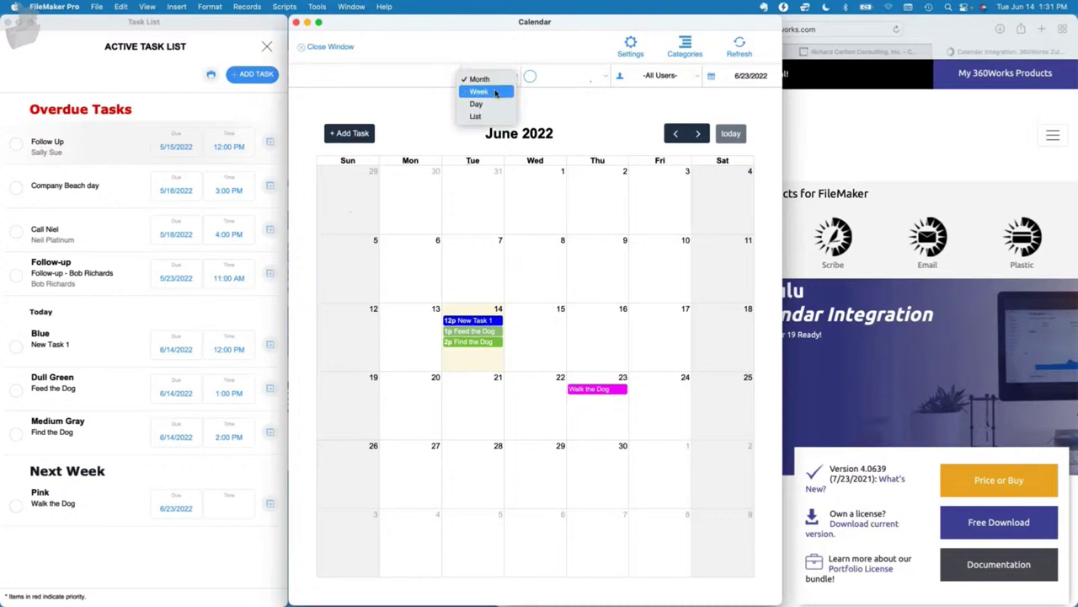
pyautogui.click(496, 92)
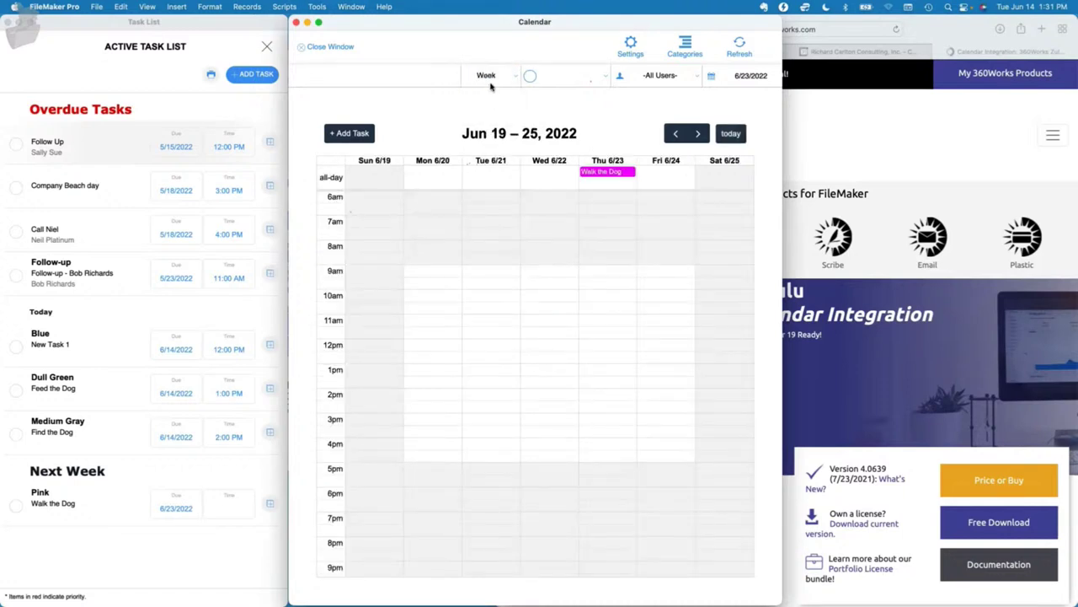
pyautogui.click(492, 80)
pyautogui.click(486, 93)
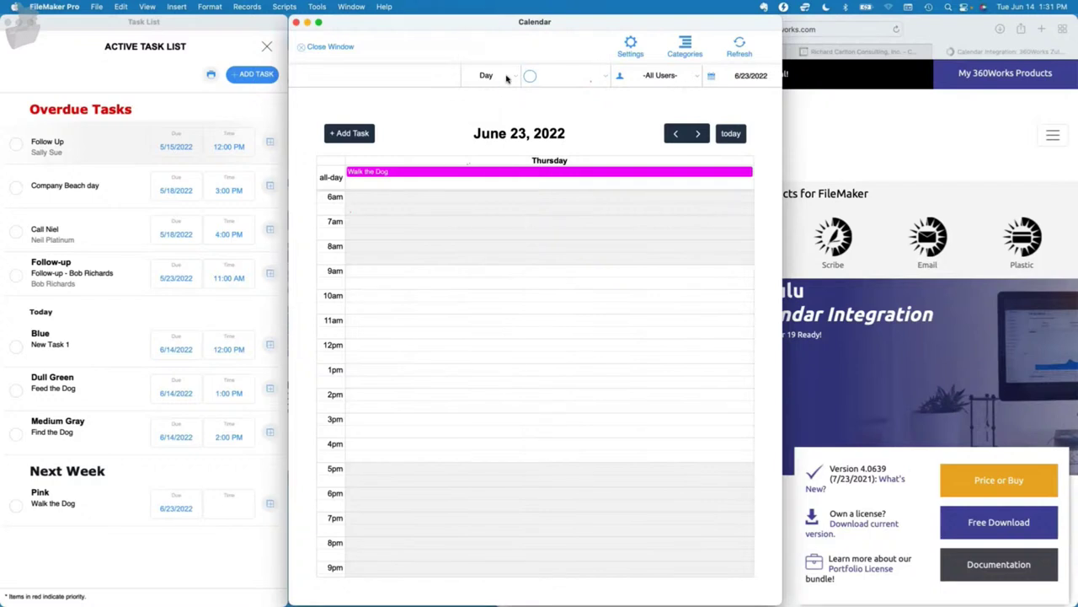
pyautogui.click(507, 78)
pyautogui.click(502, 55)
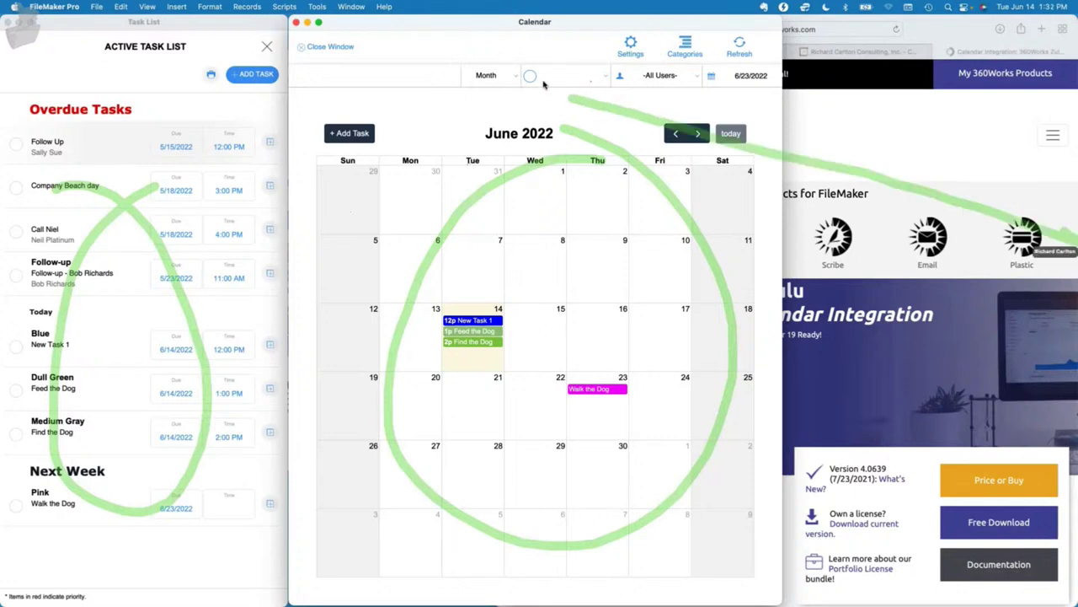
# Review the General and JSFunction sections of the calendar settings, then close the settings window.
pyautogui.click(629, 49)
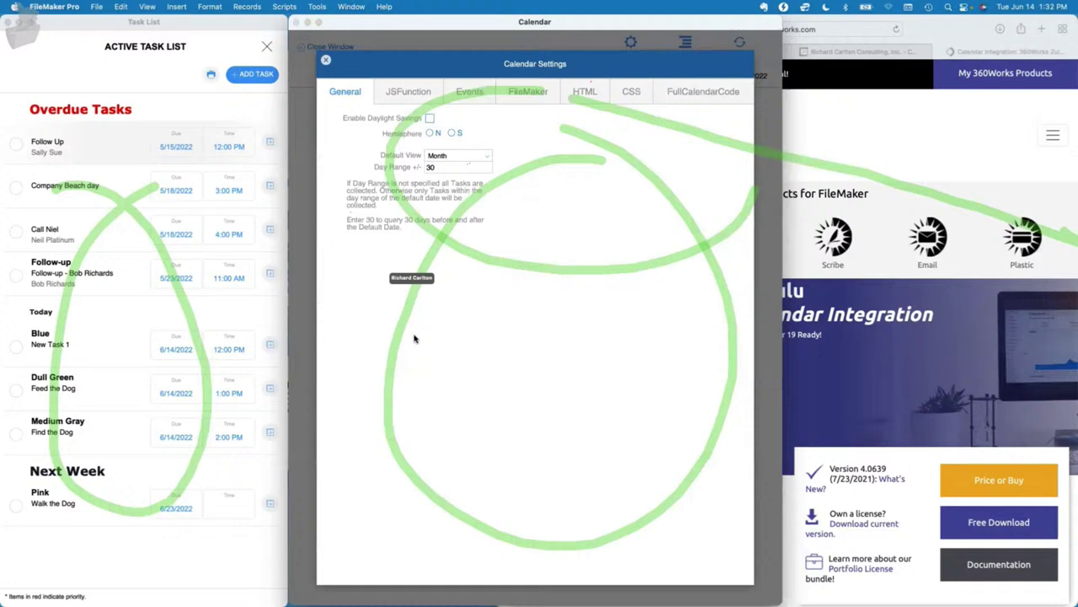
pyautogui.click(409, 92)
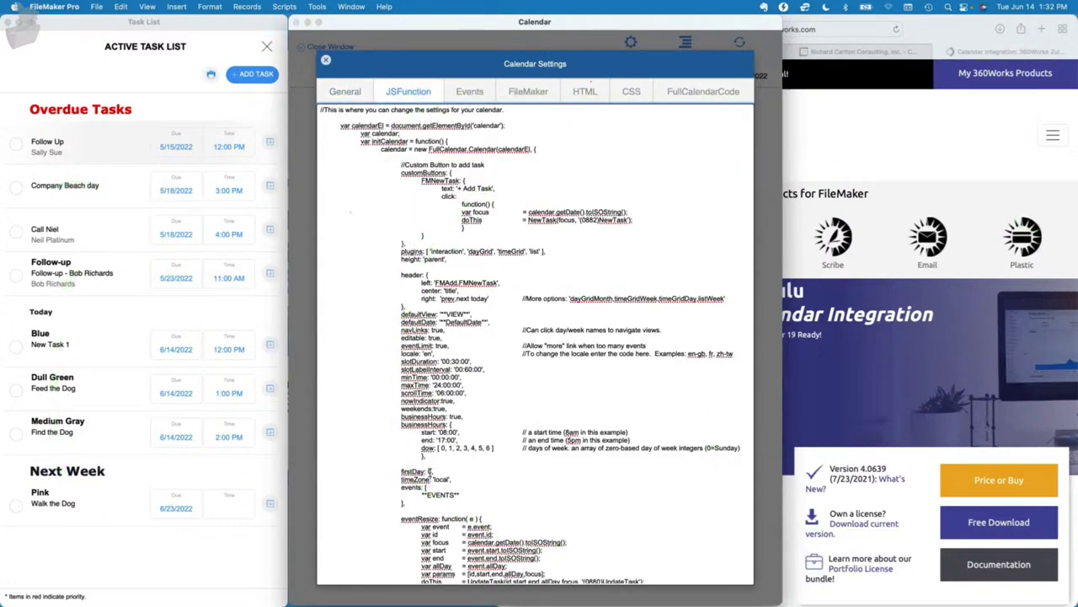
pyautogui.click(327, 62)
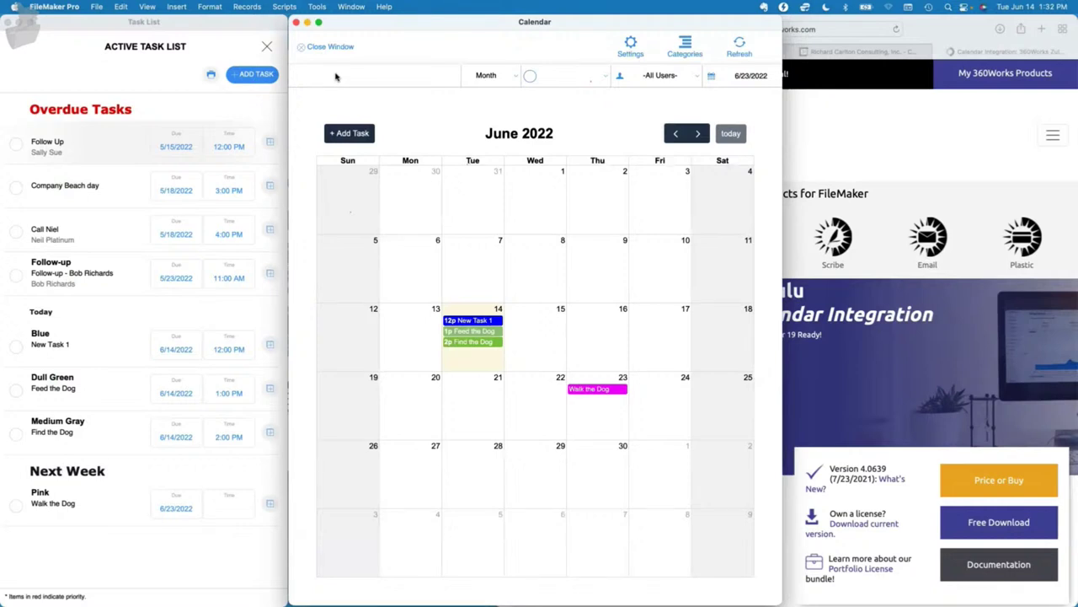
# Set firstDay to 1 in the JSFunction code of the calendar settings, then close the settings.
pyautogui.click(630, 54)
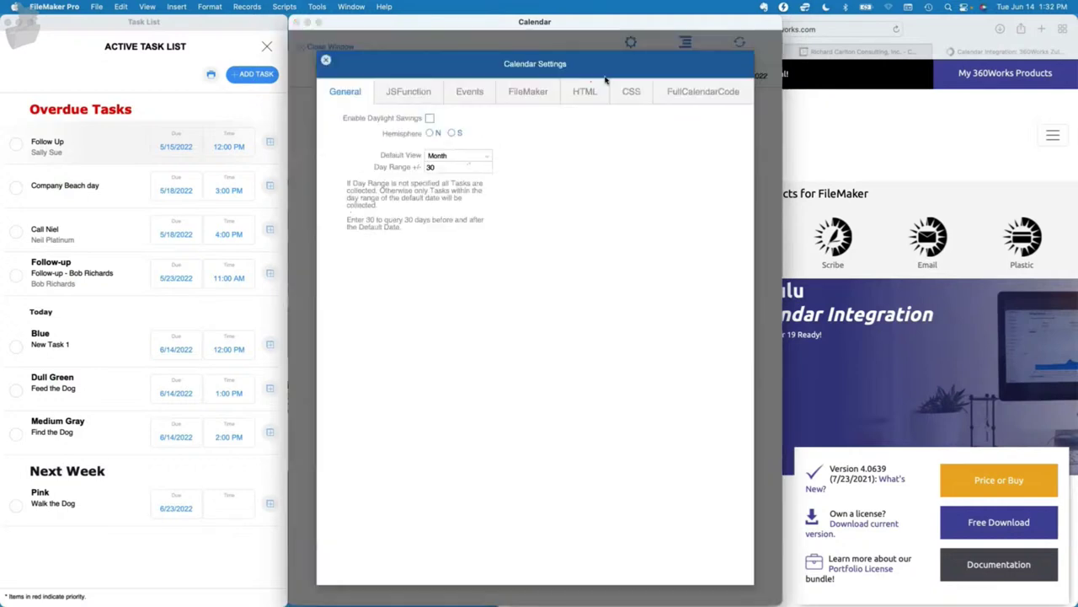
pyautogui.click(421, 94)
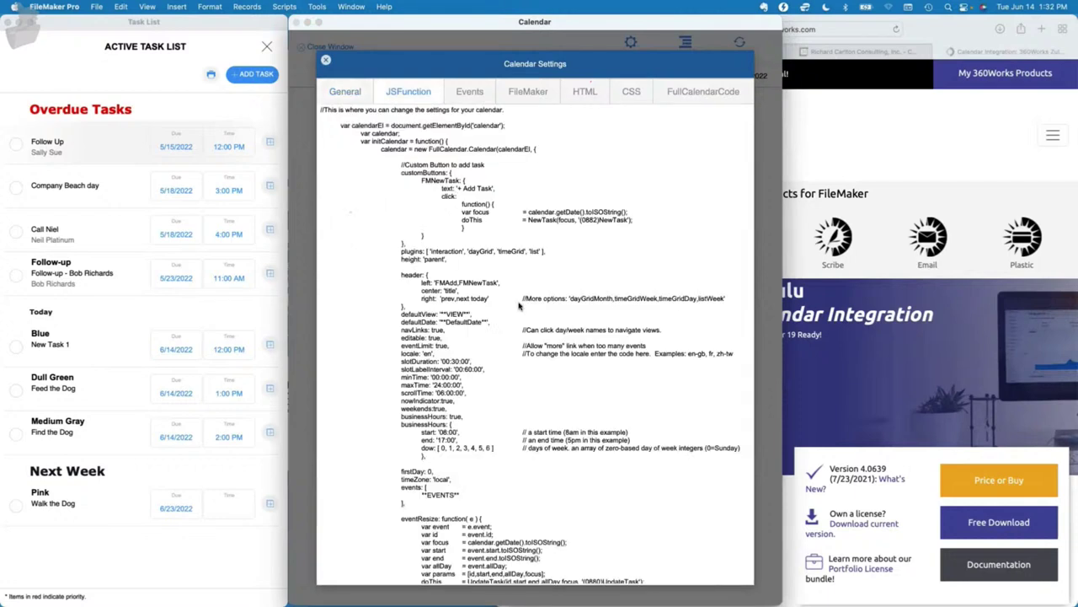
pyautogui.click(435, 474)
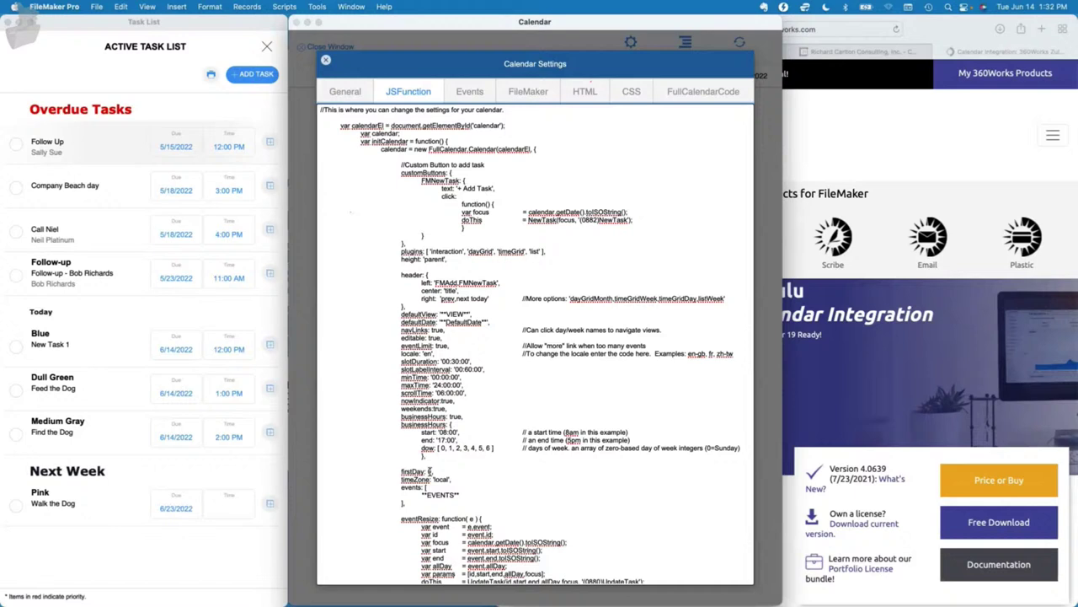
pyautogui.press('BackSpace')
pyautogui.write('1')
pyautogui.click(403, 92)
pyautogui.click(326, 60)
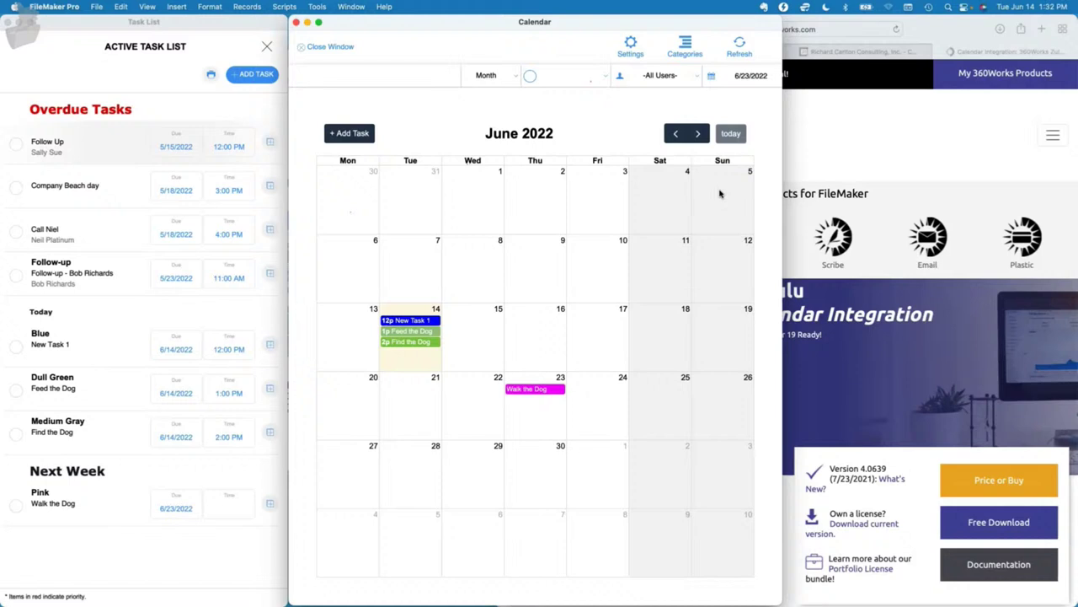
# Review the business hours and event functions in the calendar's JSFunction code, then close the settings.
pyautogui.click(632, 51)
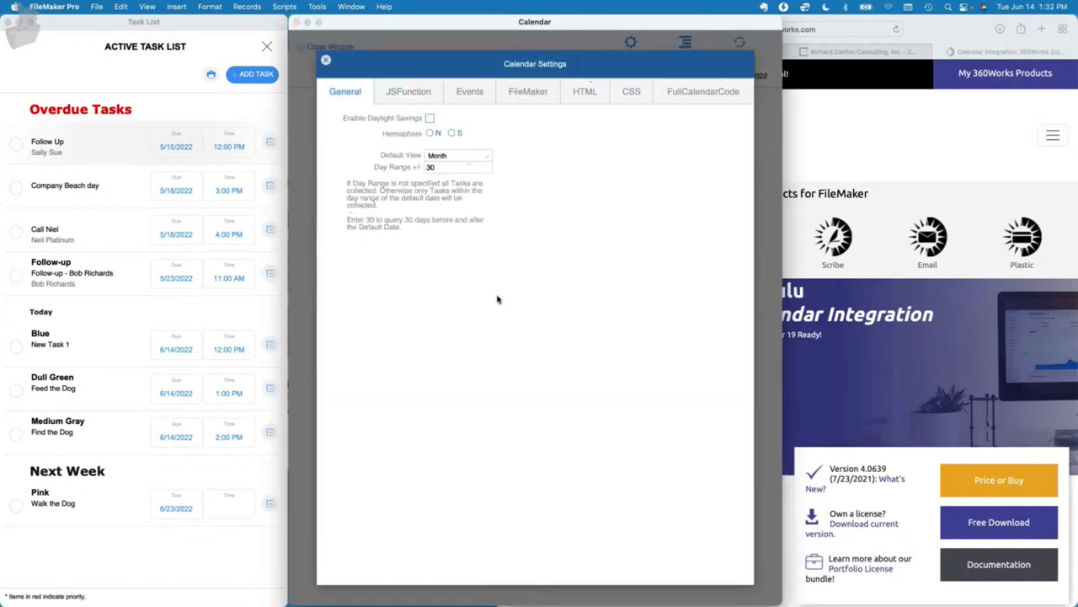
pyautogui.click(412, 94)
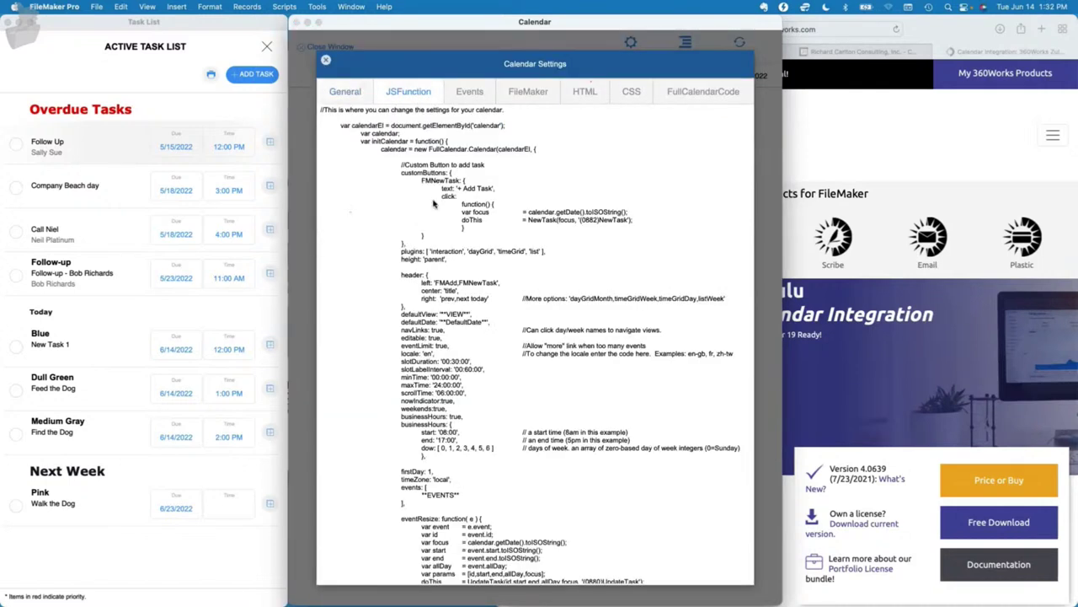
pyautogui.click(450, 456)
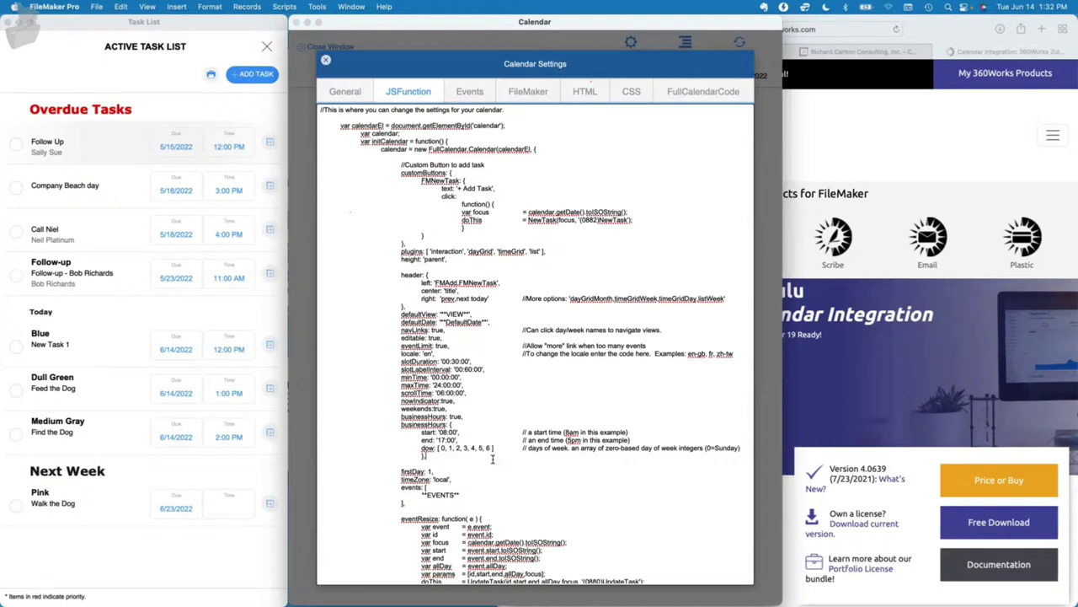
pyautogui.scroll(-5, 479, 459)
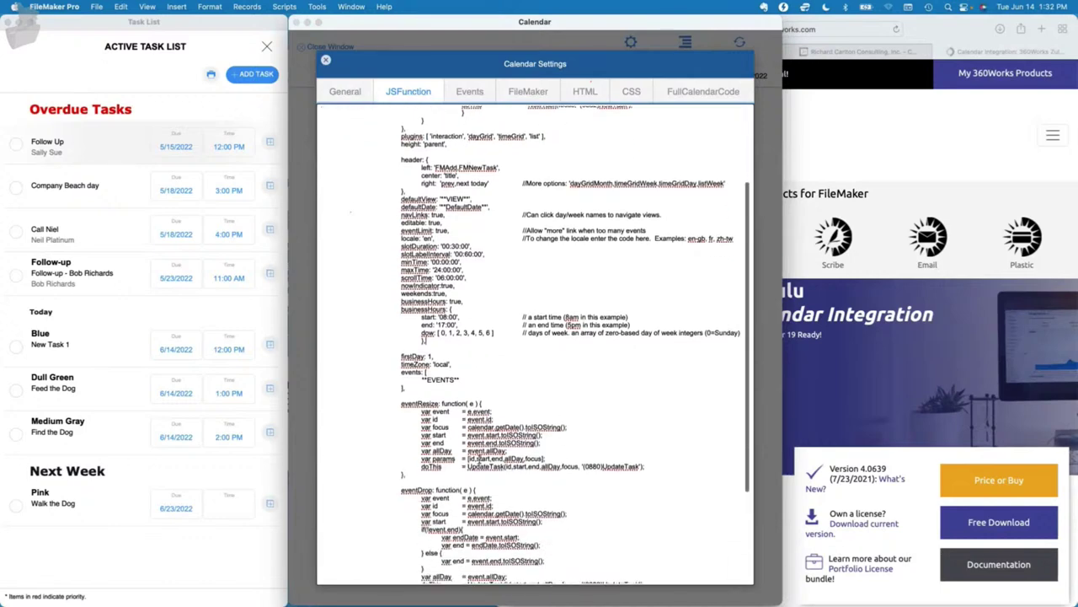
pyautogui.scroll(5, 479, 458)
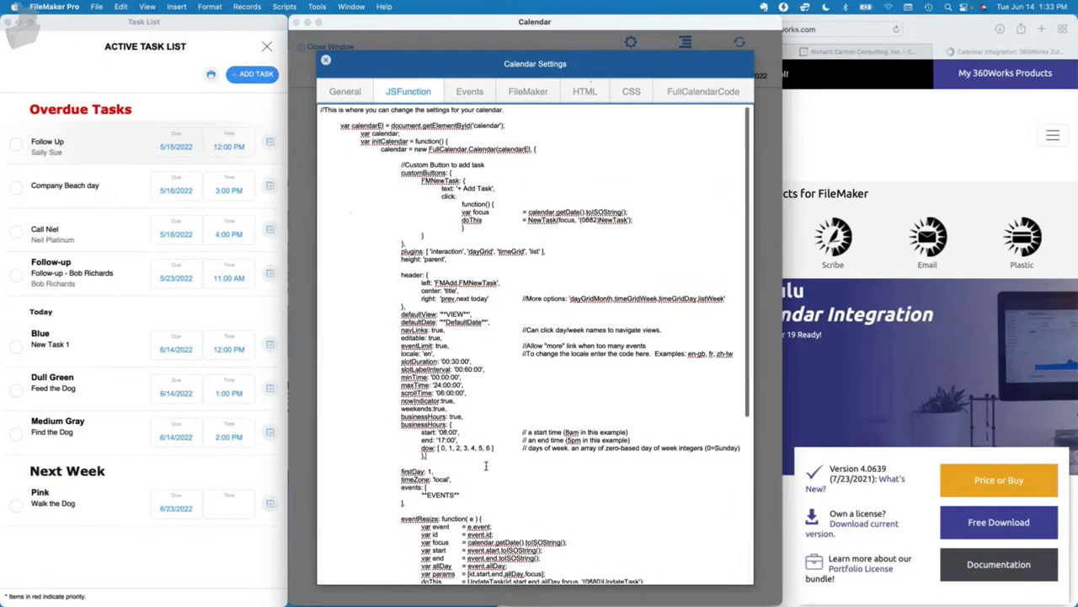
pyautogui.scroll(-6, 484, 470)
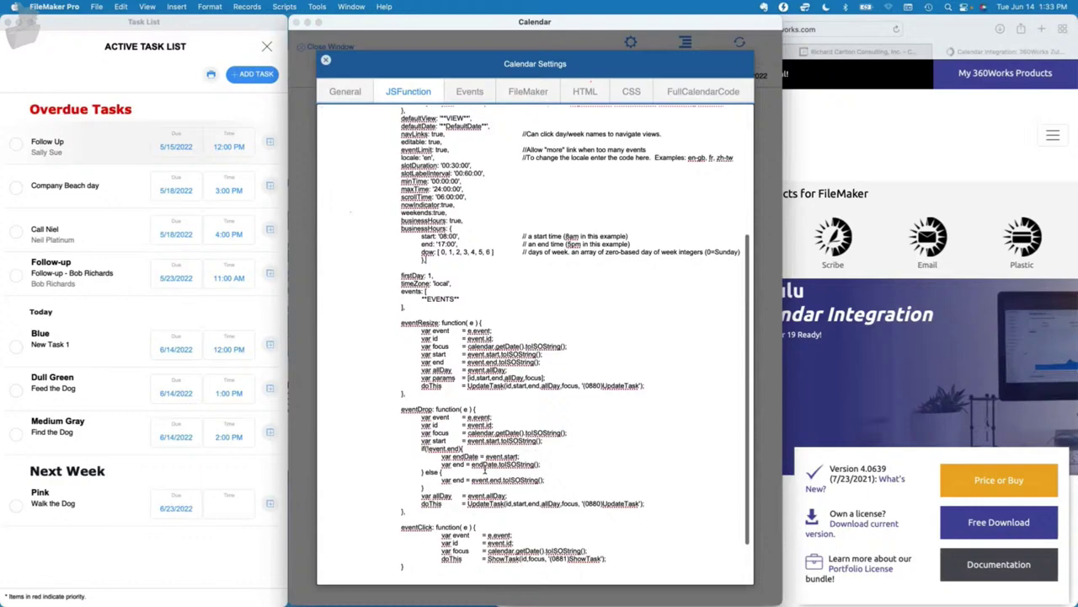
pyautogui.scroll(2, 485, 469)
pyautogui.scroll(2, 480, 422)
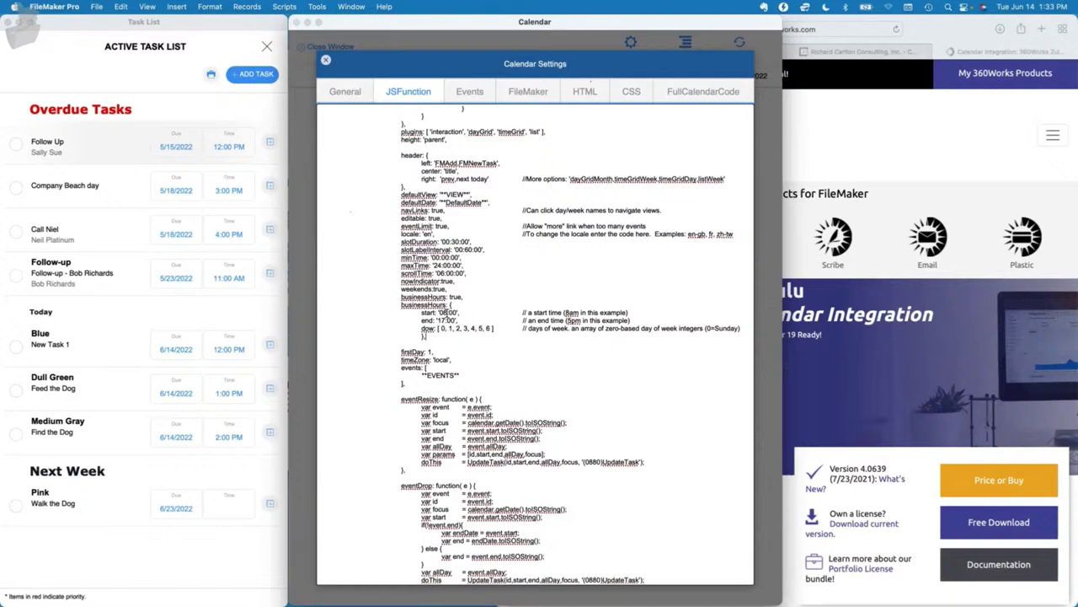
pyautogui.click(325, 60)
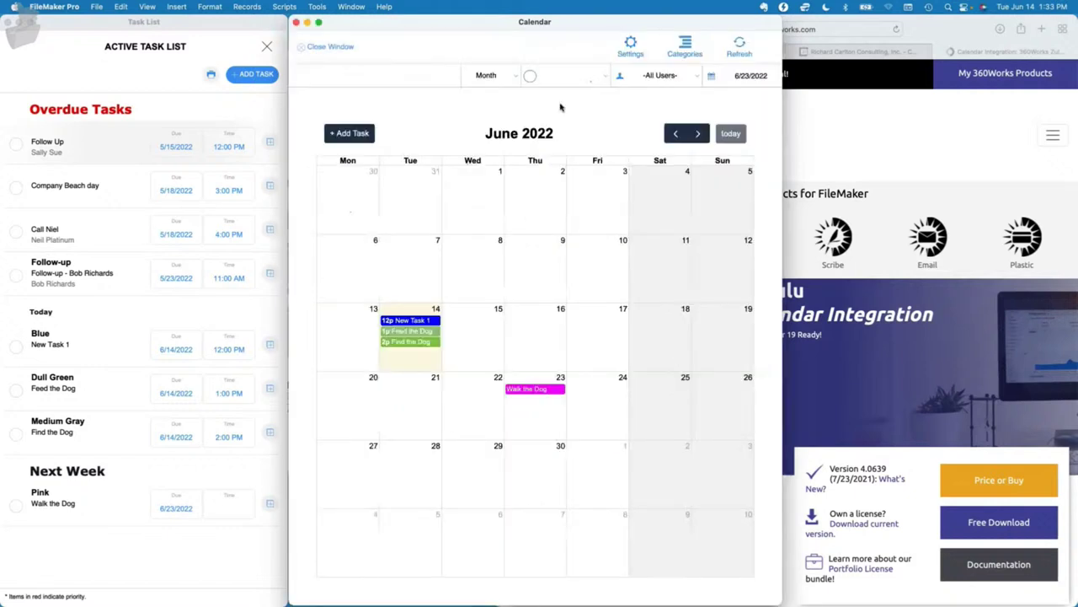
# Switch the calendar to Week view and set businessHours in the JSFunction code to start at 09:00 and end at 19:00.
pyautogui.click(502, 76)
pyautogui.click(493, 86)
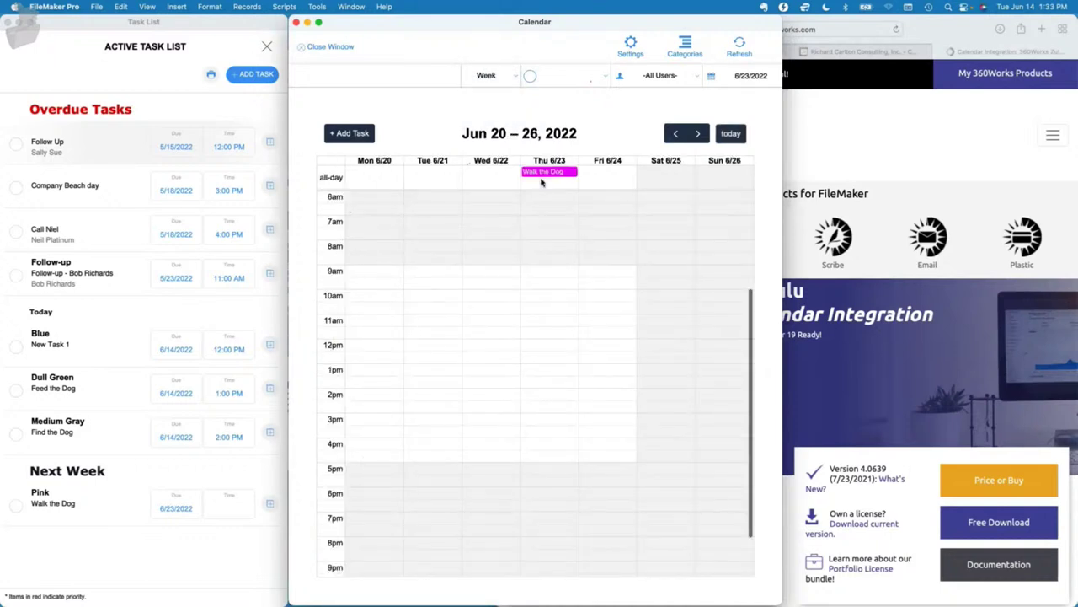
pyautogui.click(630, 44)
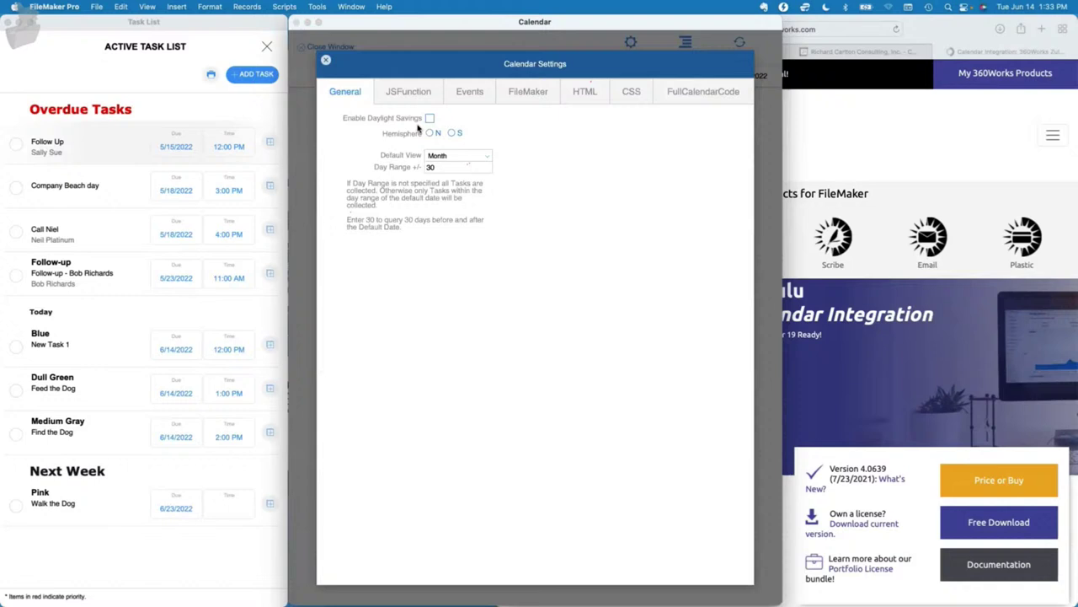
pyautogui.click(411, 94)
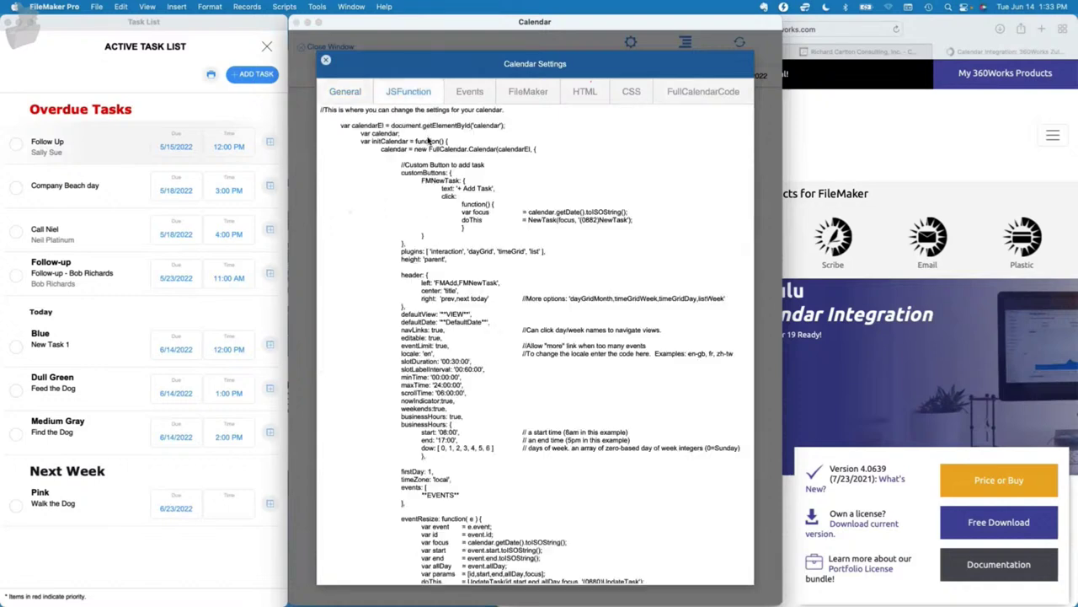
pyautogui.click(442, 433)
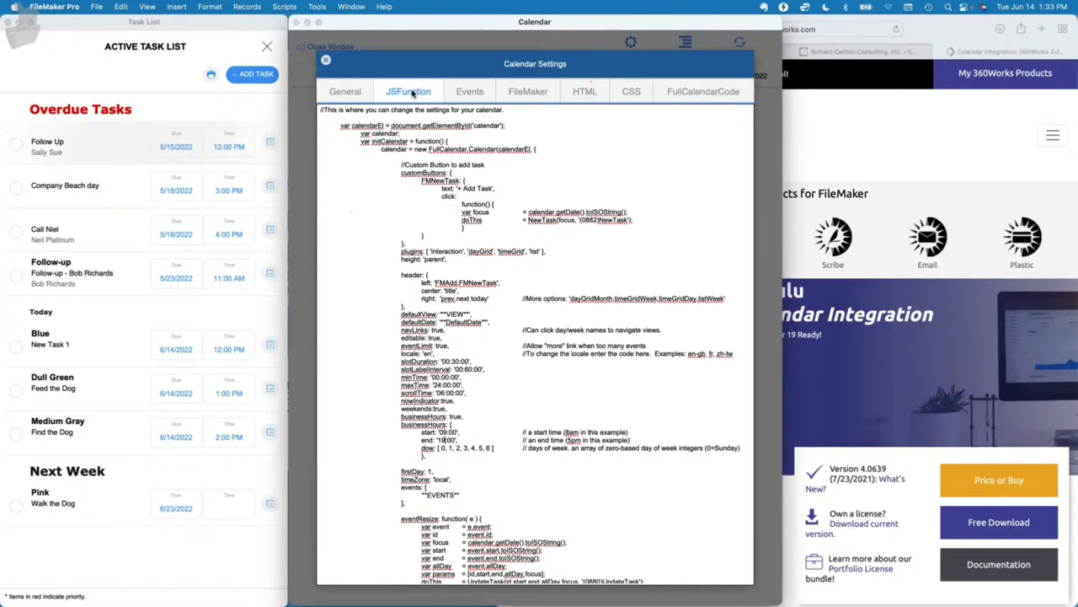
pyautogui.click(325, 60)
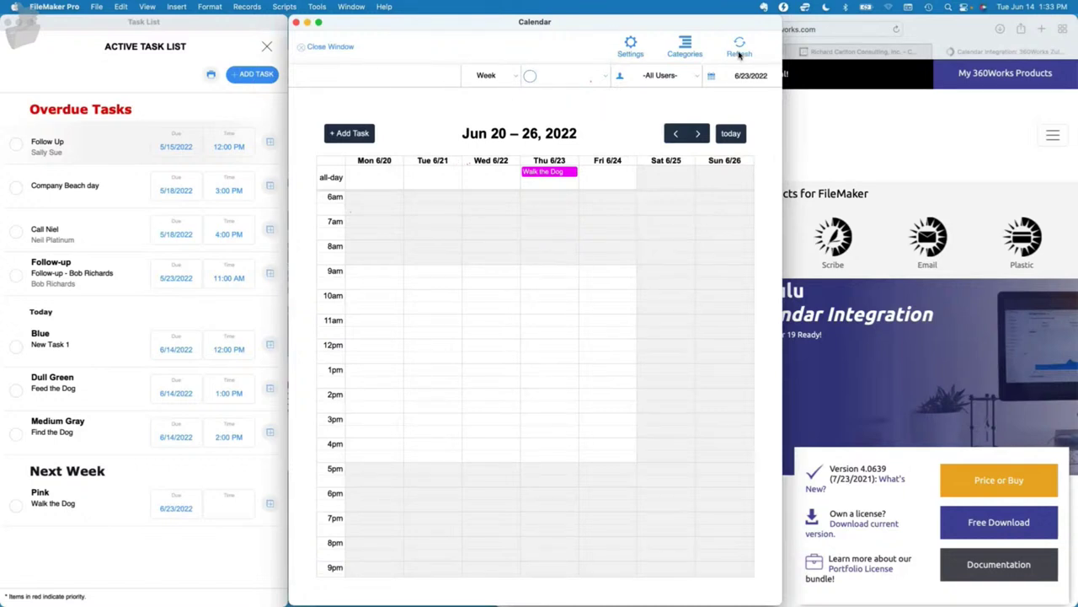
# Examine the full JSFunction code from the custom button to the event click handler, then close the calendar settings.
pyautogui.click(631, 51)
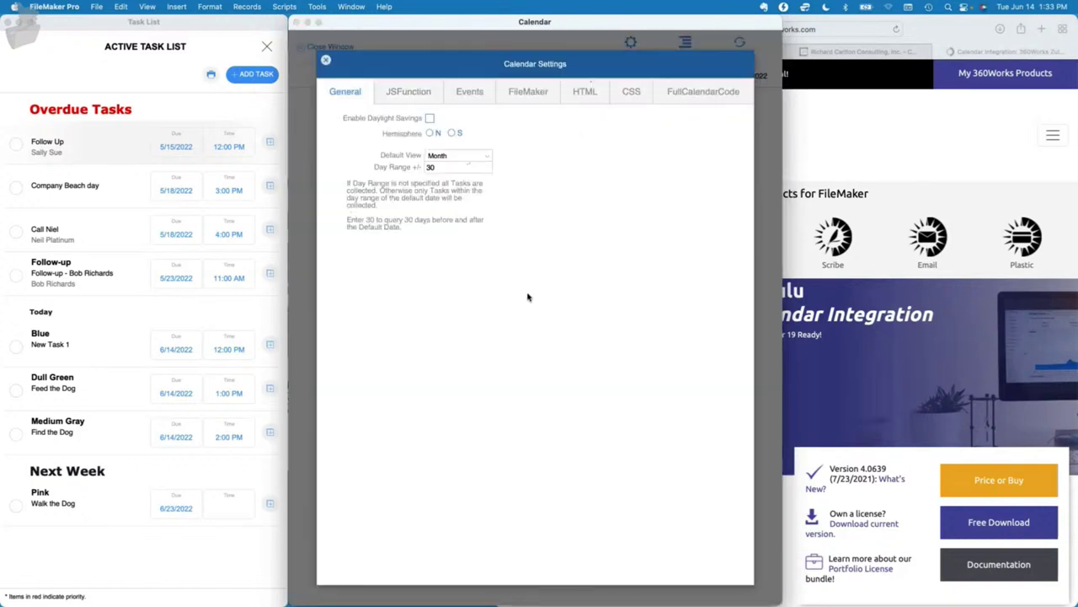
pyautogui.click(402, 91)
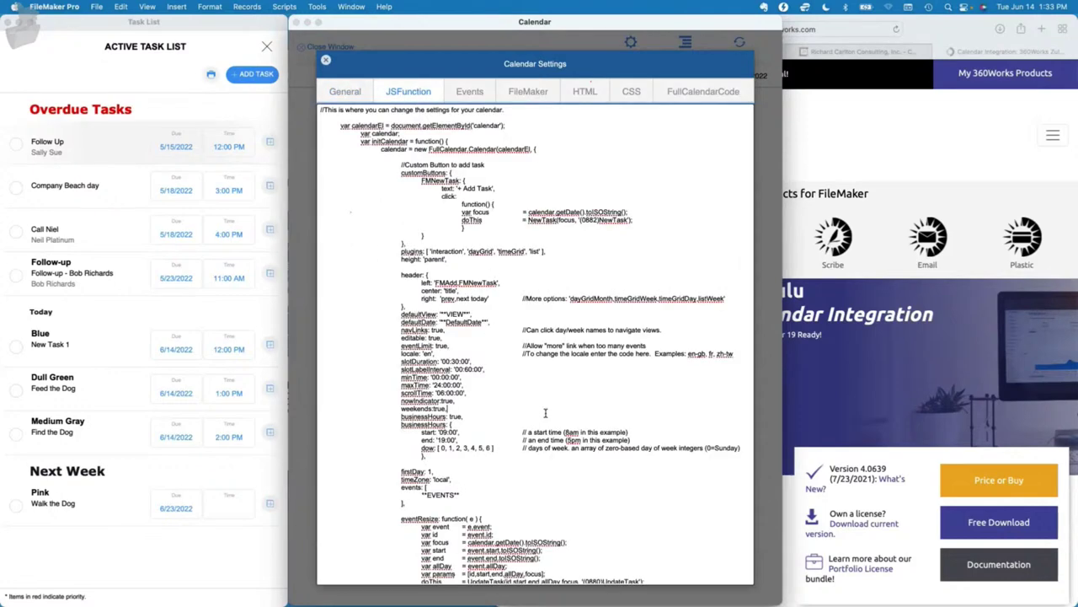
pyautogui.scroll(-10, 545, 412)
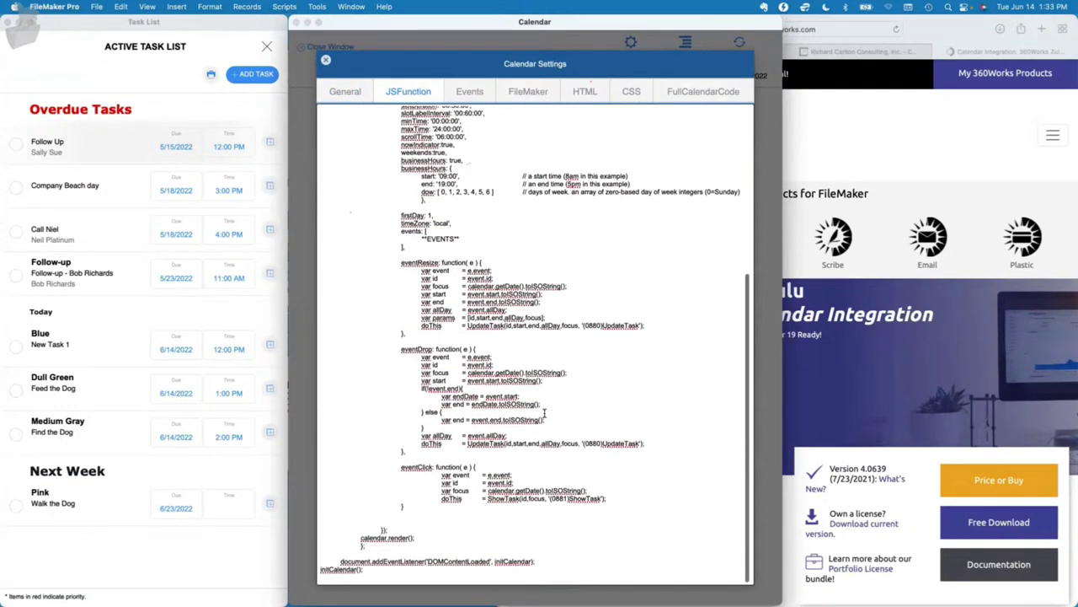
pyautogui.scroll(10, 544, 412)
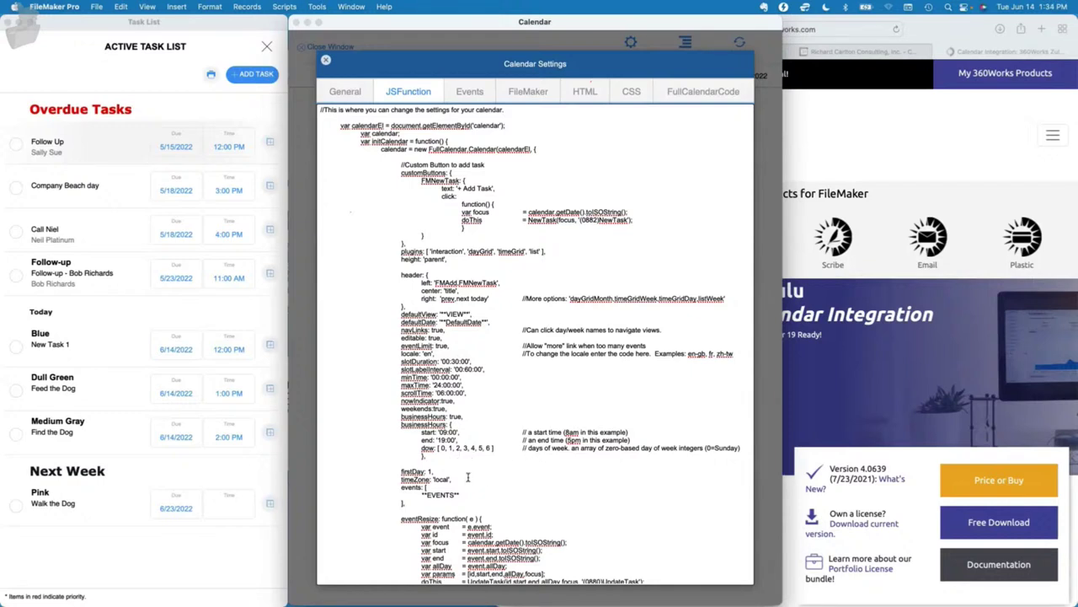
pyautogui.scroll(-3, 444, 495)
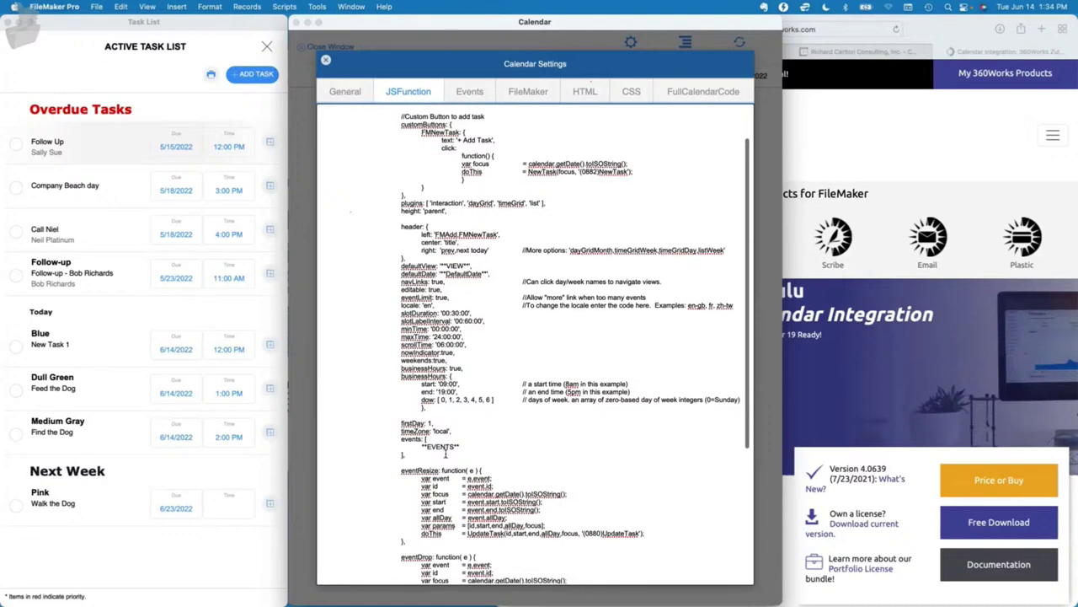
pyautogui.scroll(-10, 445, 455)
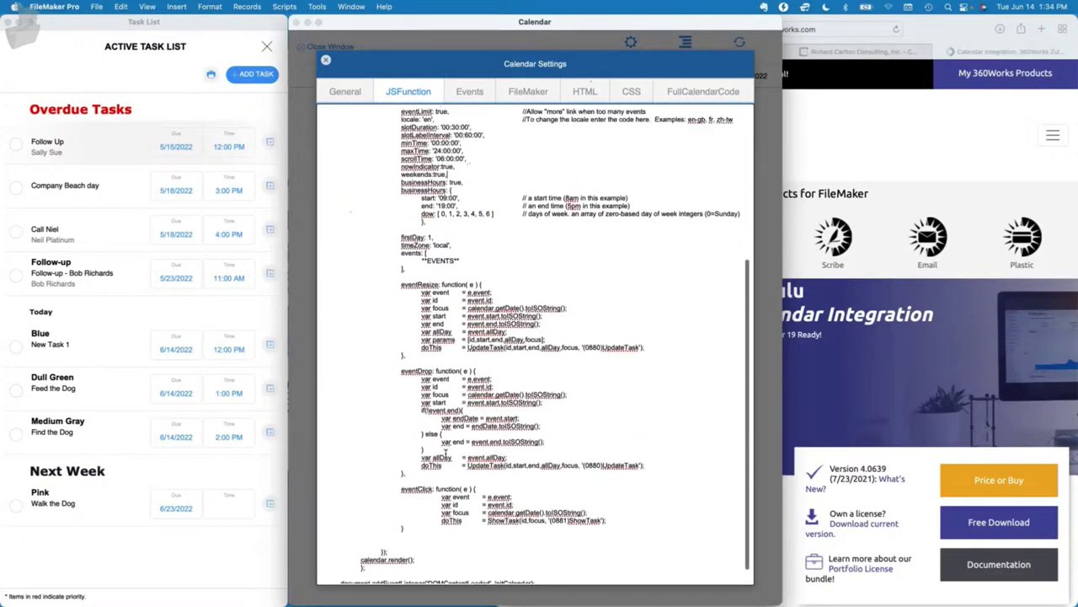
pyautogui.scroll(12, 445, 454)
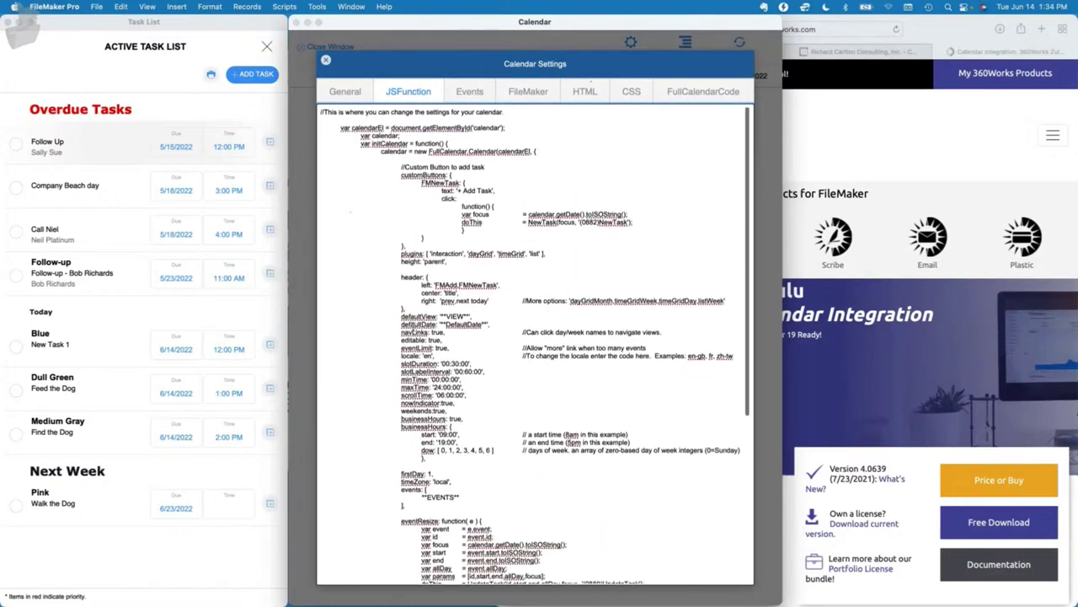
pyautogui.click(328, 62)
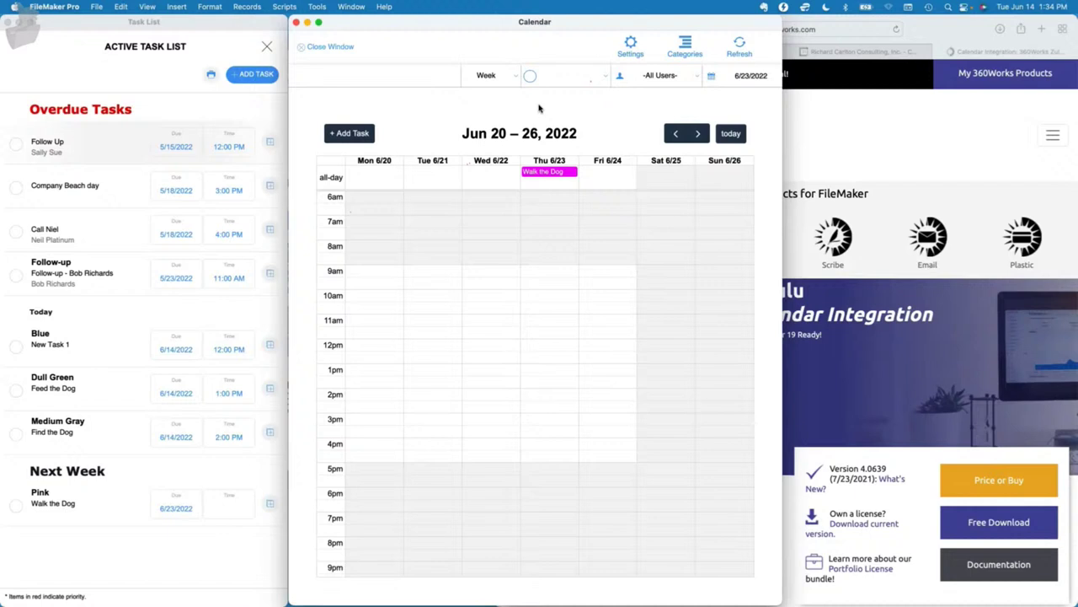
# Set the locale to 'es' in the calendar's JSFunction code and return to the calendar.
pyautogui.click(629, 55)
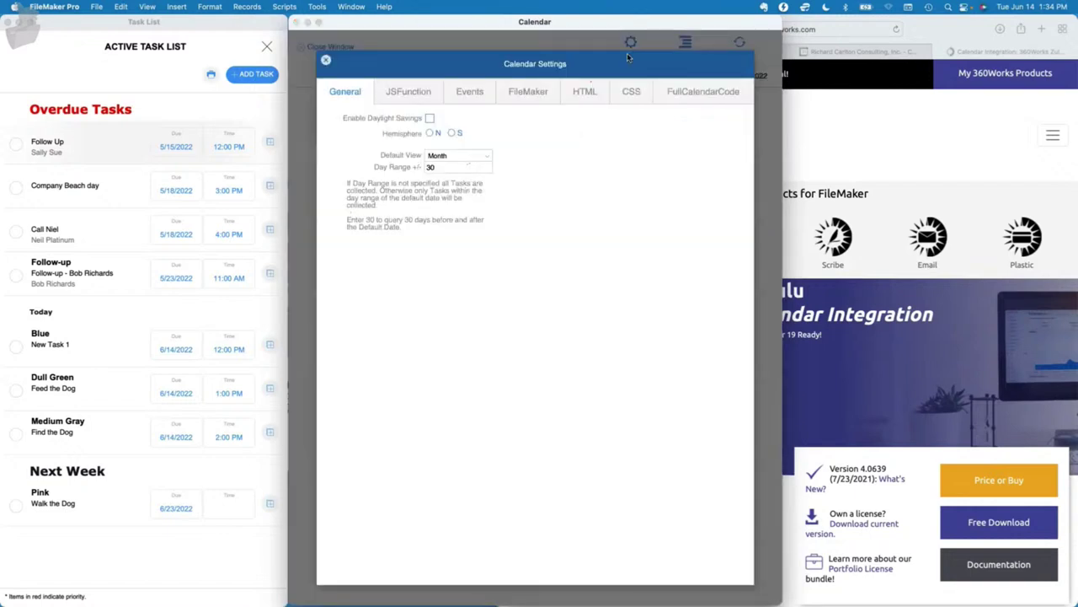
pyautogui.click(405, 95)
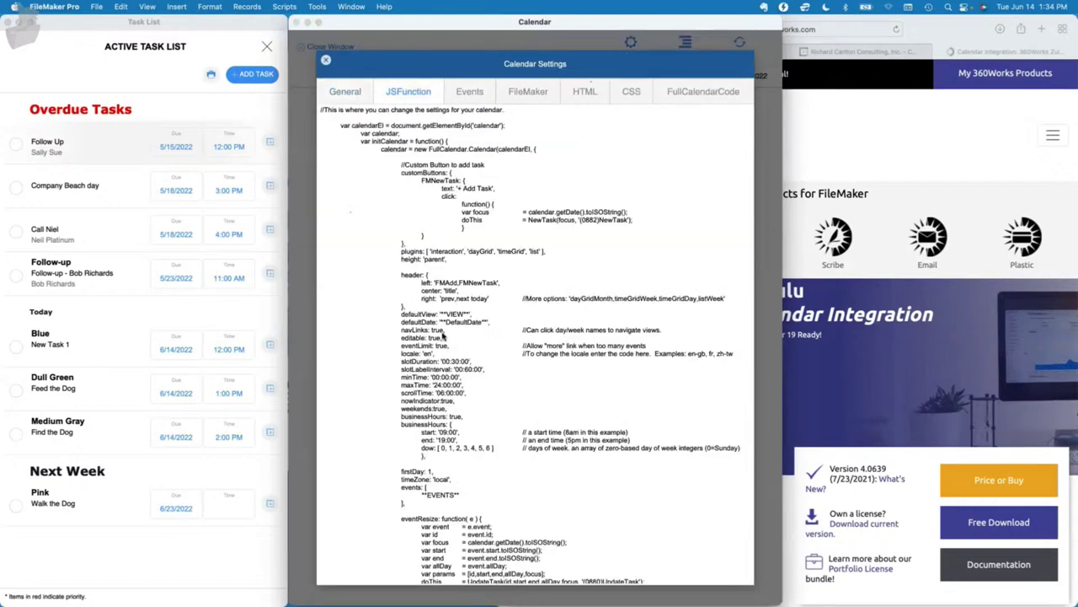
pyautogui.click(427, 355)
pyautogui.press('BackSpace')
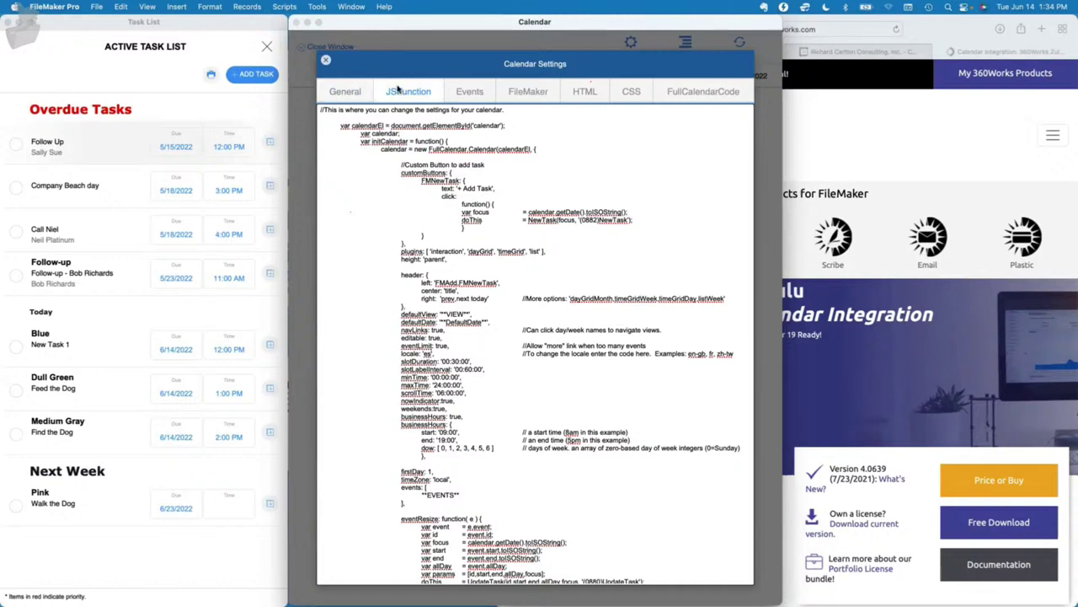
pyautogui.click(326, 61)
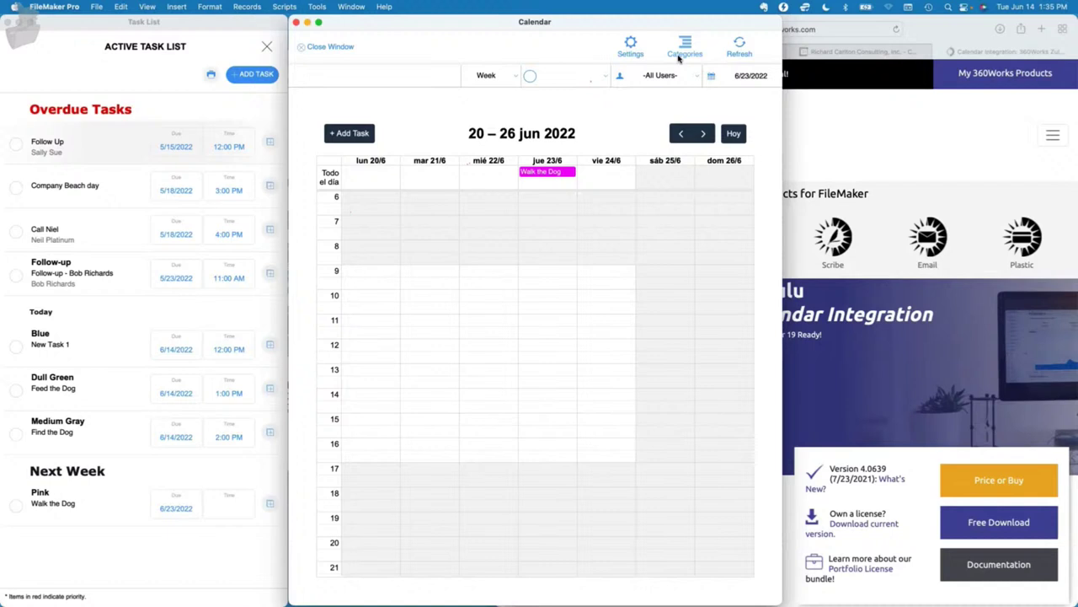
# Examine the language definitions in the Locale code of the FullCalendarCode settings.
pyautogui.click(630, 47)
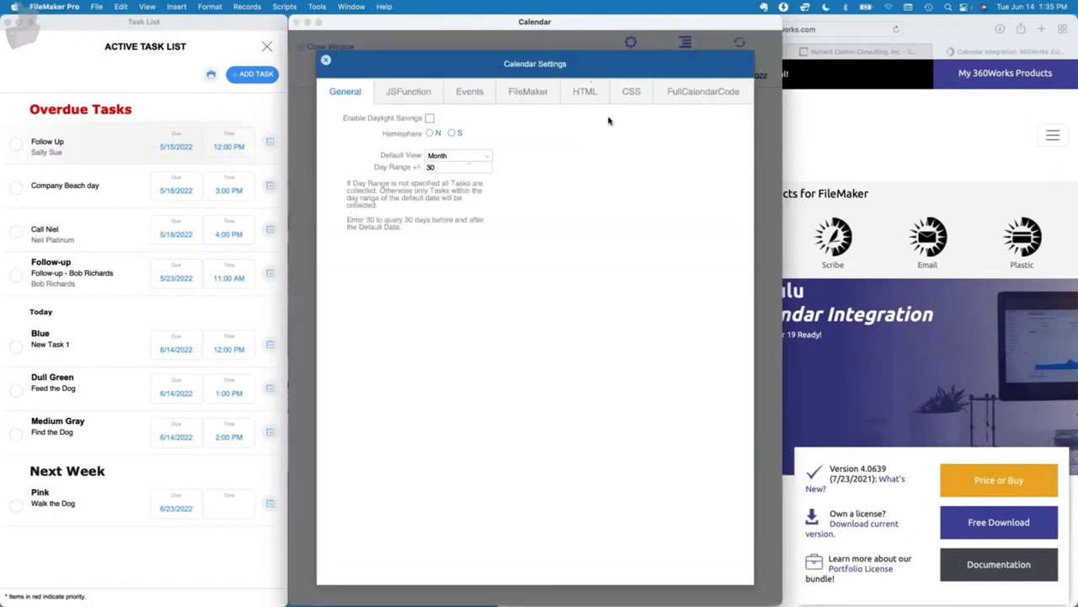
pyautogui.click(699, 95)
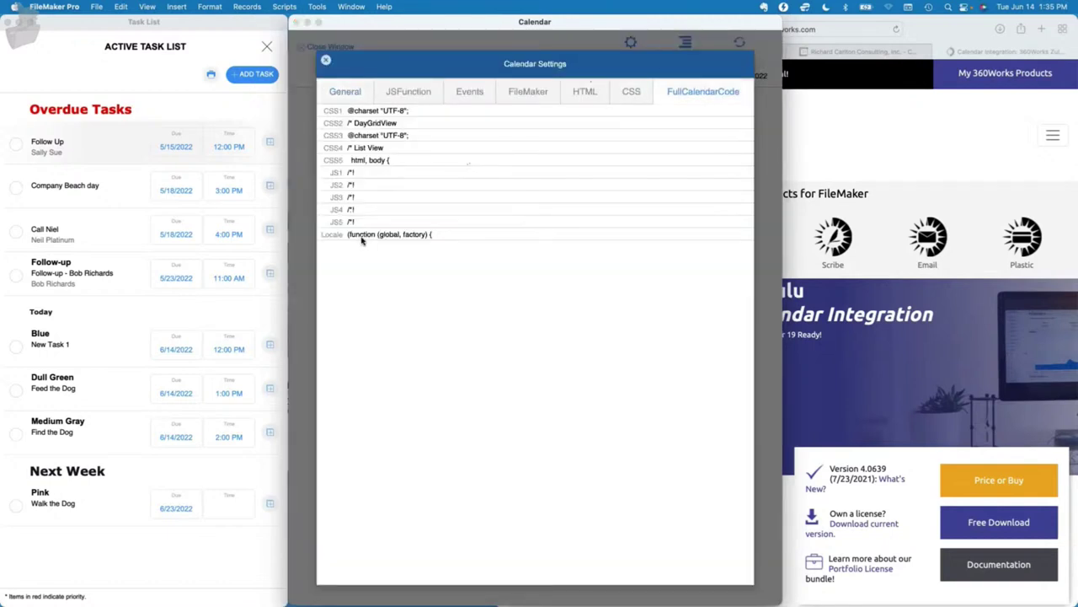
pyautogui.click(367, 239)
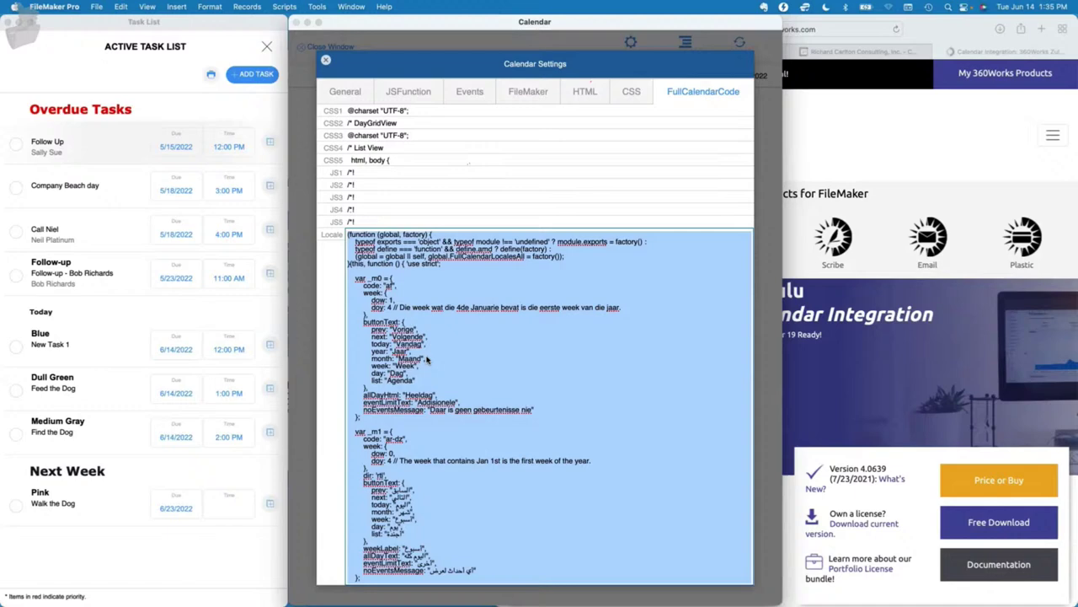
pyautogui.click(431, 453)
pyautogui.scroll(-20, 431, 454)
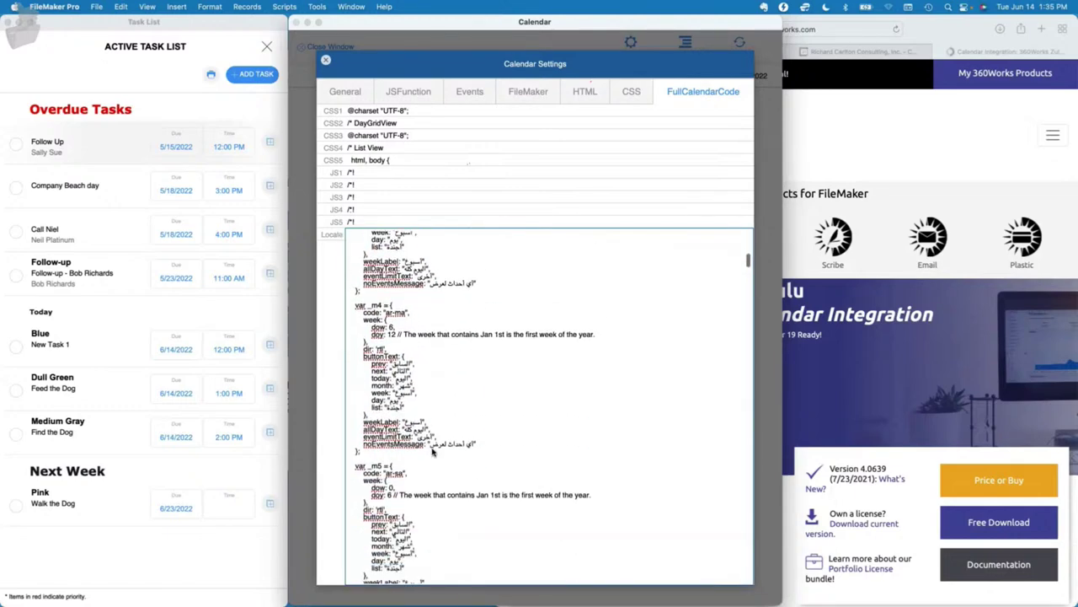
pyautogui.scroll(-2, 435, 454)
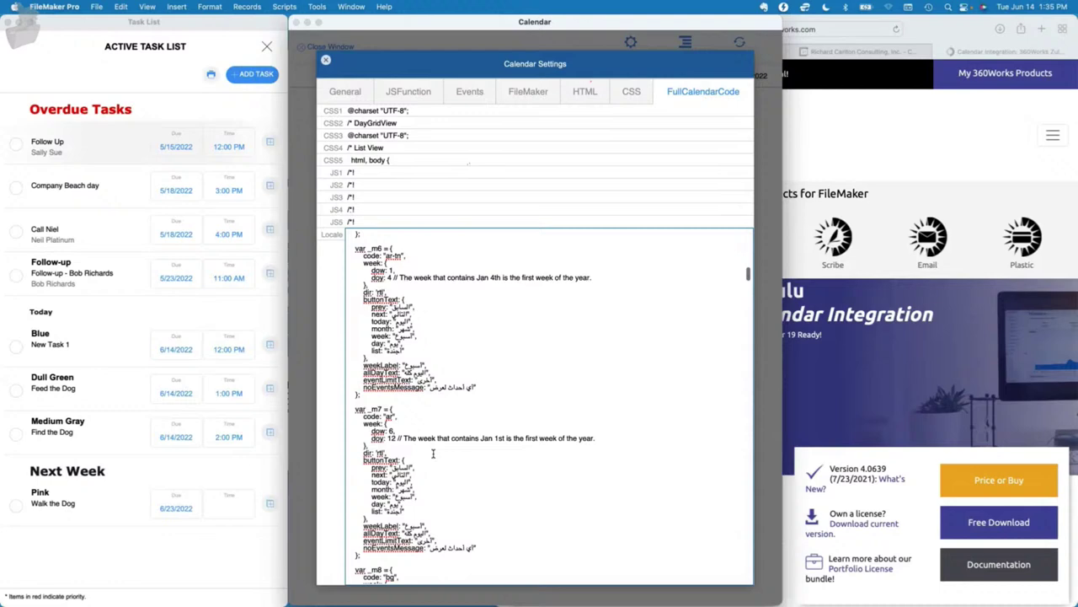
pyautogui.scroll(-8, 433, 454)
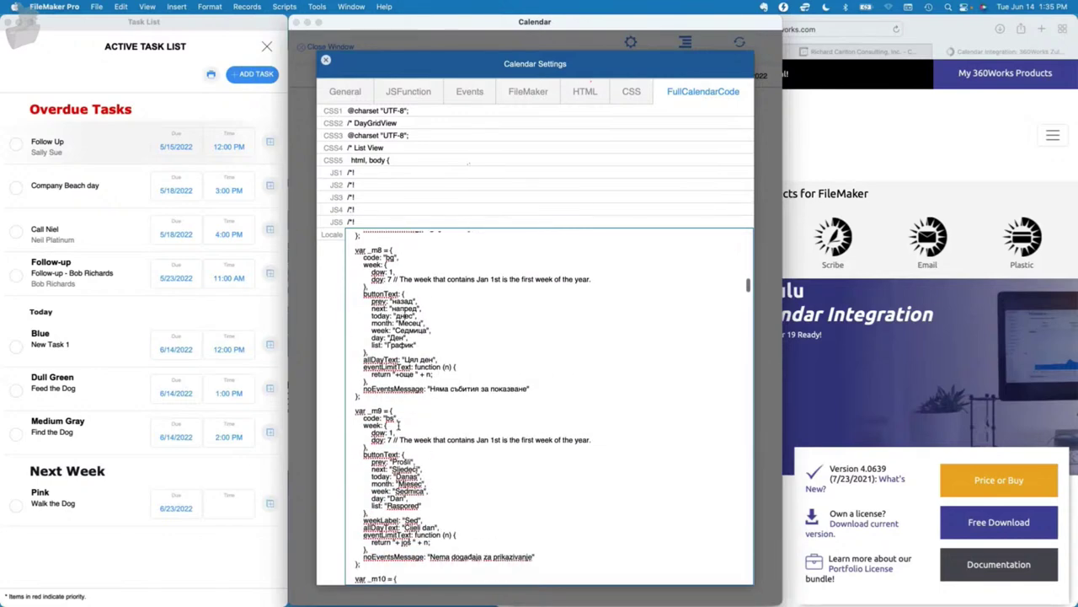
# Close the calendar settings, move the Calendar window aside and bring the FMSP_22_Lite_x4 home dashboard forward.
pyautogui.scroll(20, 417, 511)
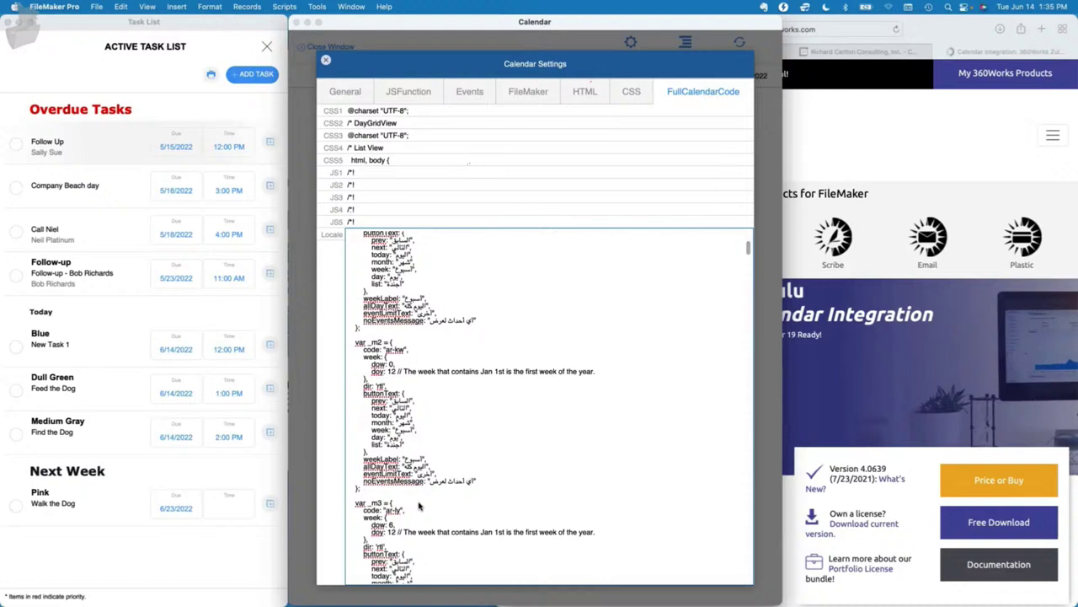
pyautogui.click(384, 66)
pyautogui.click(325, 61)
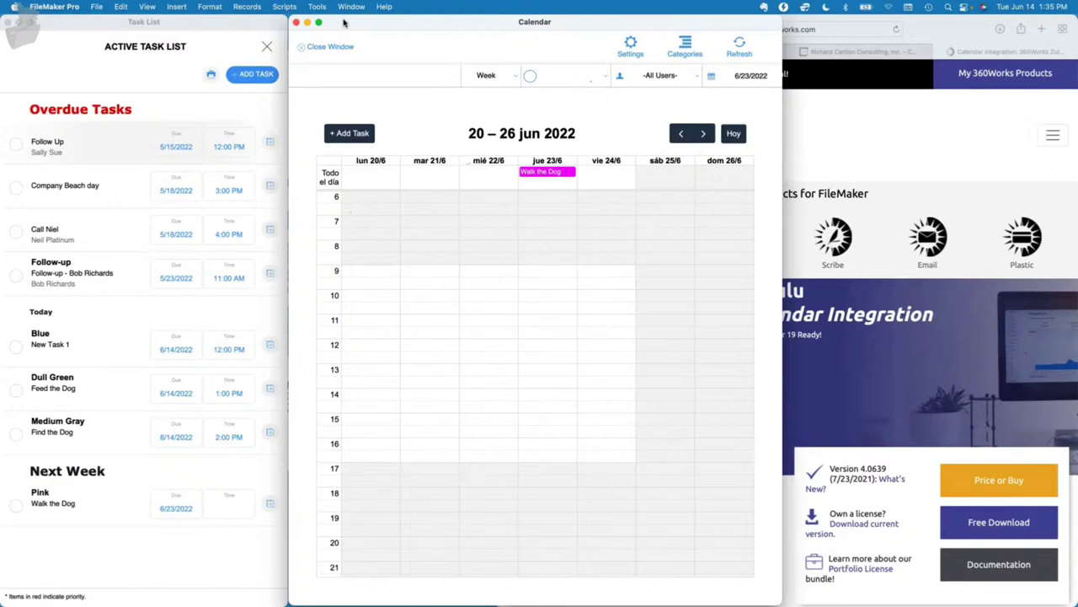
pyautogui.moveTo(344, 24); pyautogui.dragTo(505, 222)
pyautogui.click(515, 92)
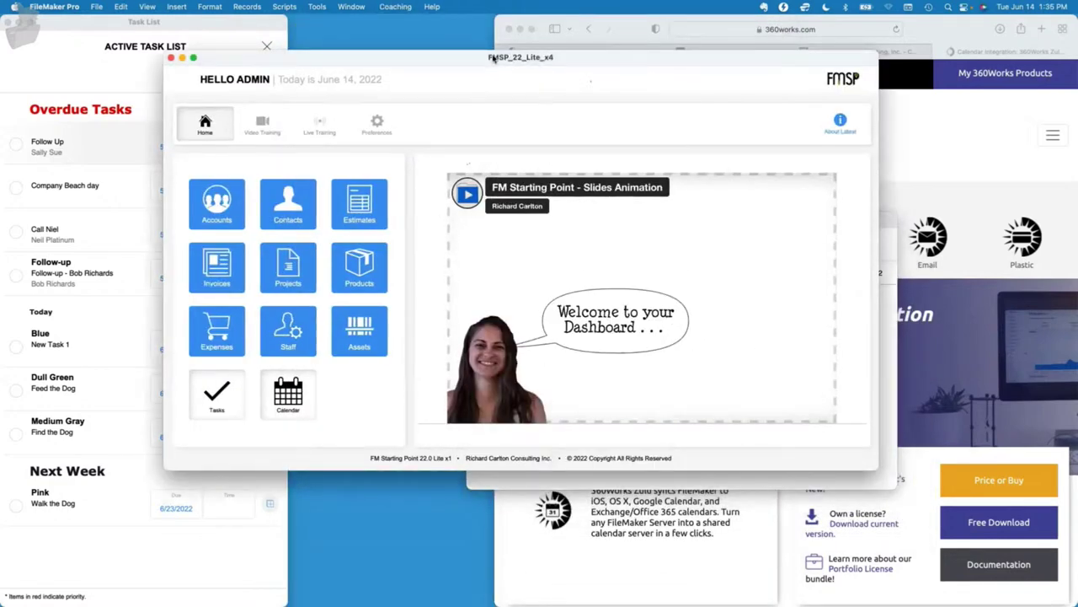
# Open the home dashboard in Layout mode and delete the existing web viewer from the slide control panel.
pyautogui.moveTo(390, 61); pyautogui.dragTo(391, 95)
pyautogui.press('super+l')
pyautogui.click(581, 246)
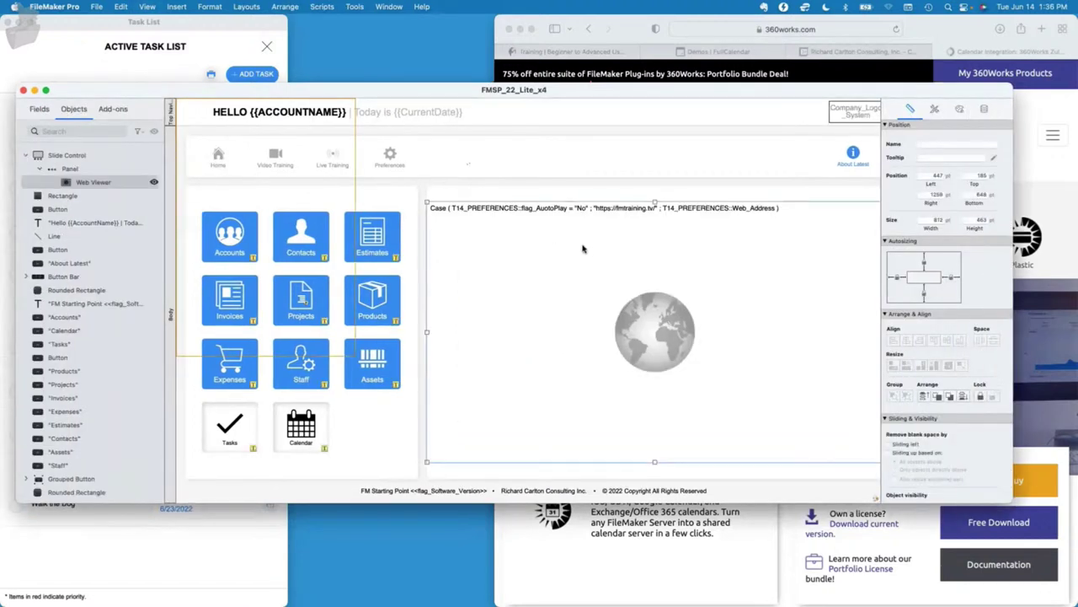
pyautogui.press('super+b')
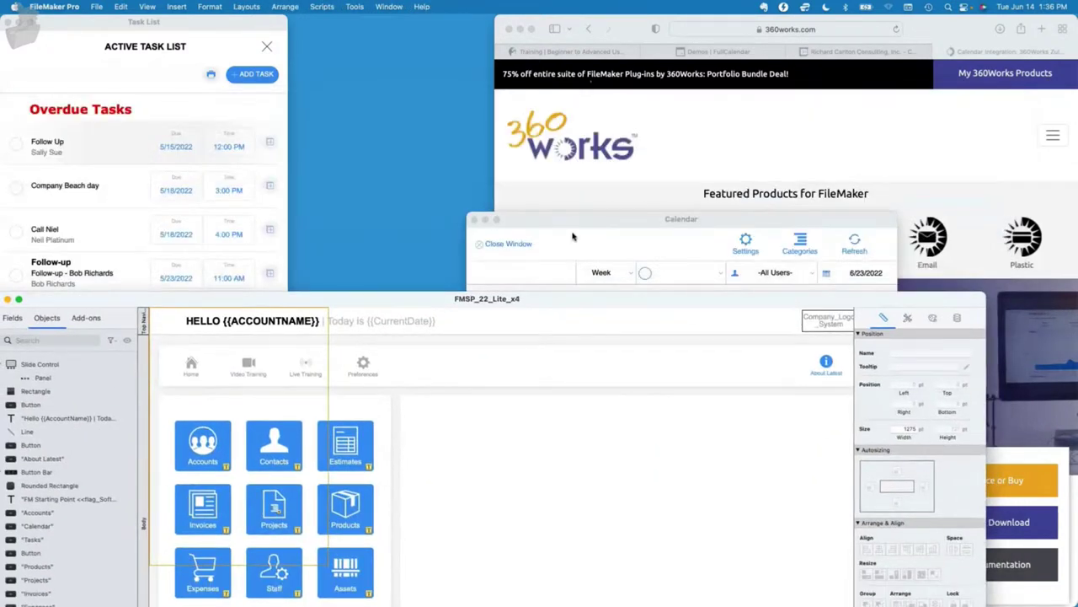
# Copy CalendarWebViewer from the Calendar layout and paste it into the empty slide control panel of the home layout.
pyautogui.click(572, 236)
pyautogui.press('super+l')
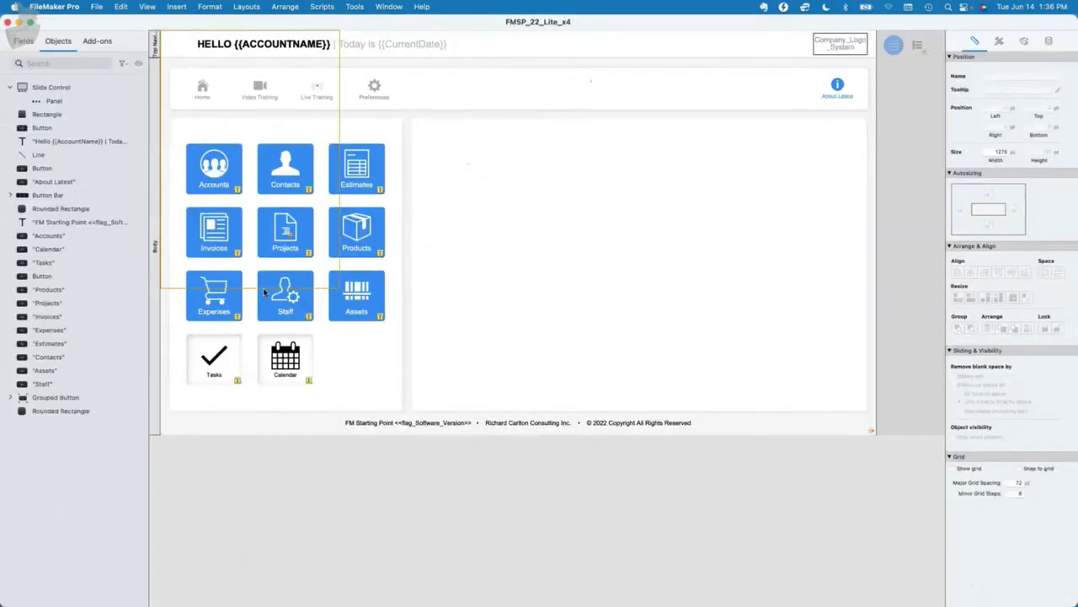
pyautogui.click(584, 188)
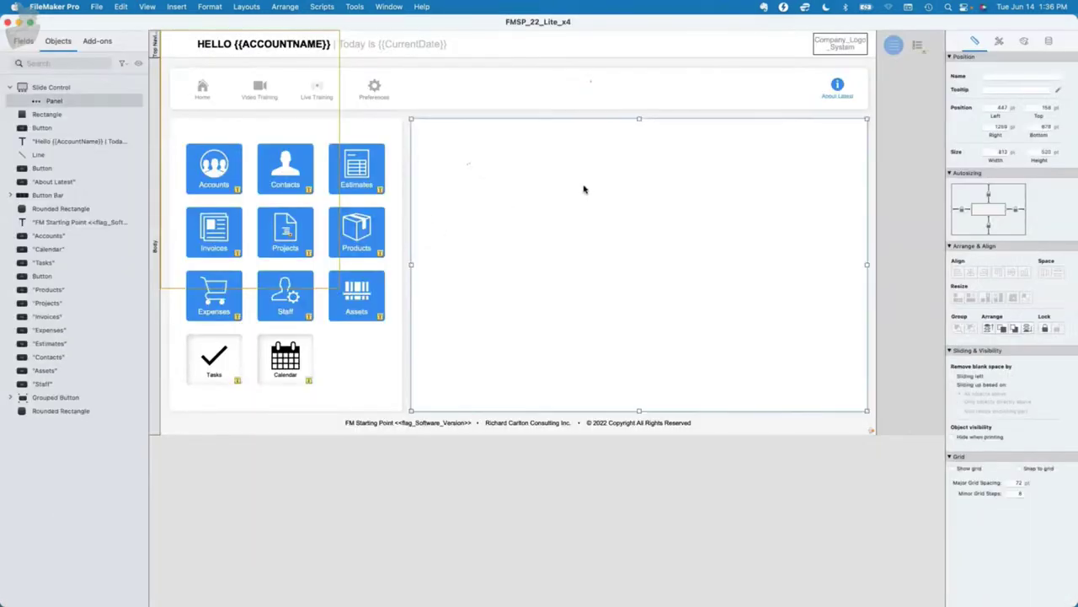
pyautogui.press('super+v')
pyautogui.moveTo(400, 141); pyautogui.dragTo(683, 257)
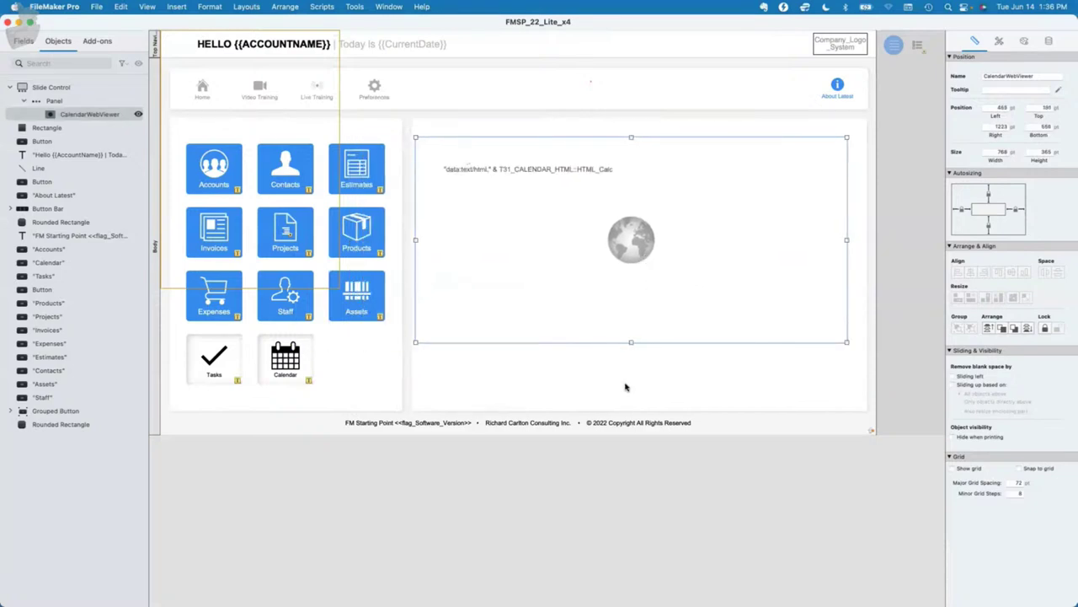
# Align CalendarWebViewer to the panel's left and upper edges and resize it to the panel's width and height.
pyautogui.keyDown('shift'); pyautogui.click(578, 366); pyautogui.keyUp('shift')
pyautogui.press('super+alt+Left')
pyautogui.press('super+alt+Up')
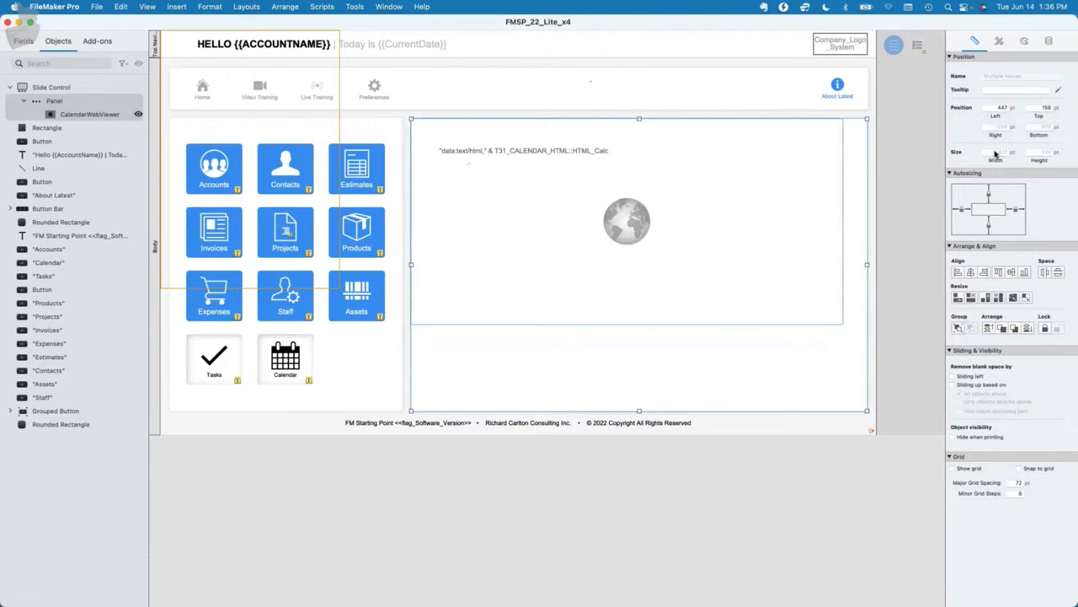
pyautogui.click(1026, 297)
pyautogui.click(894, 281)
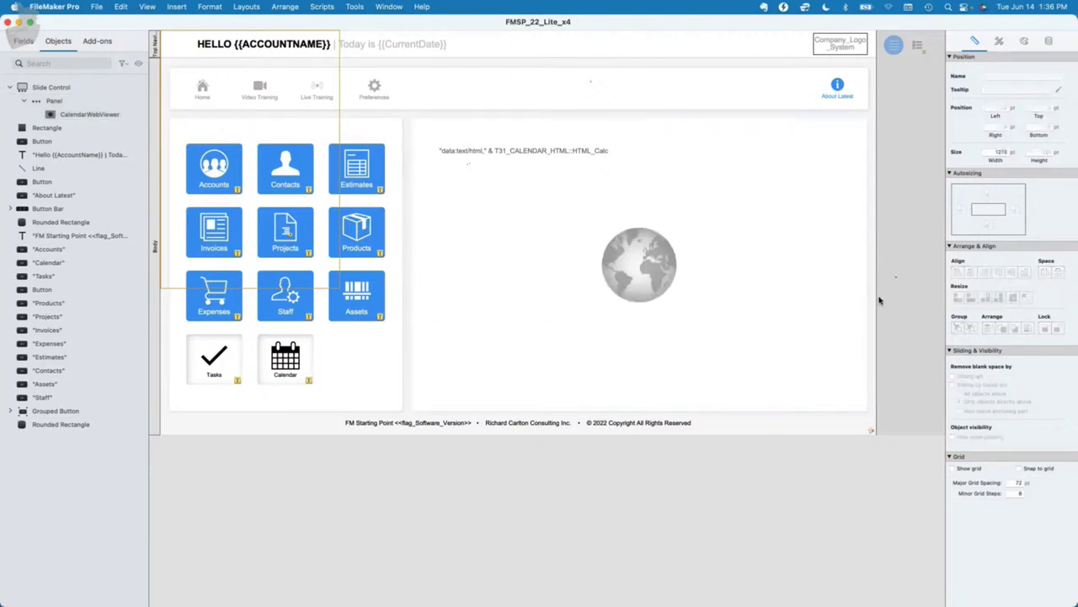
# View the home dashboard in Browse mode to check the embedded calendar, and restore and reposition its window.
pyautogui.click(648, 272)
pyautogui.press('super+b')
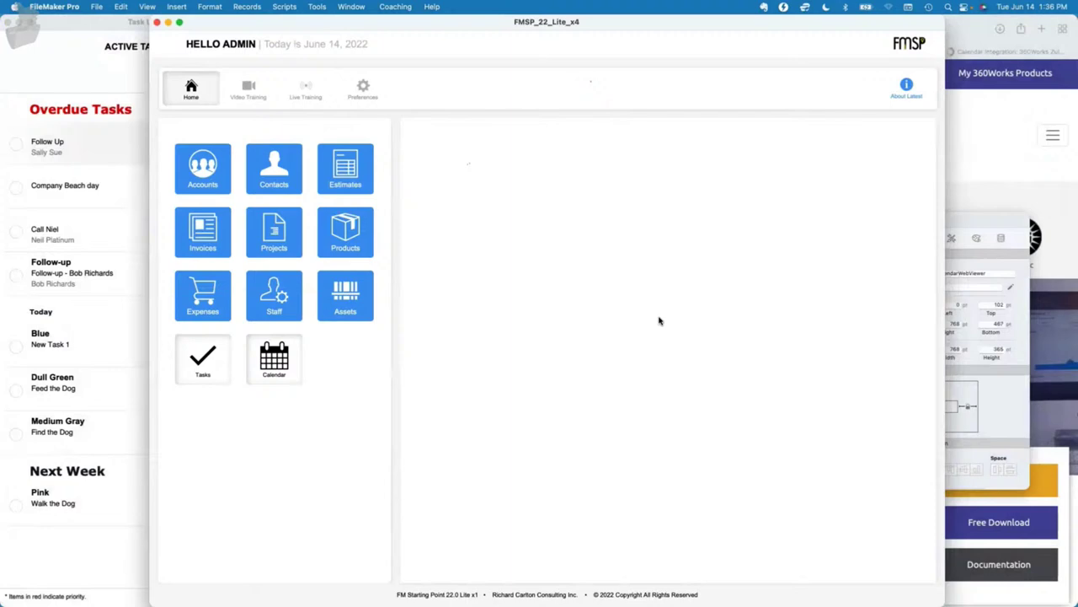
pyautogui.doubleClick(928, 24)
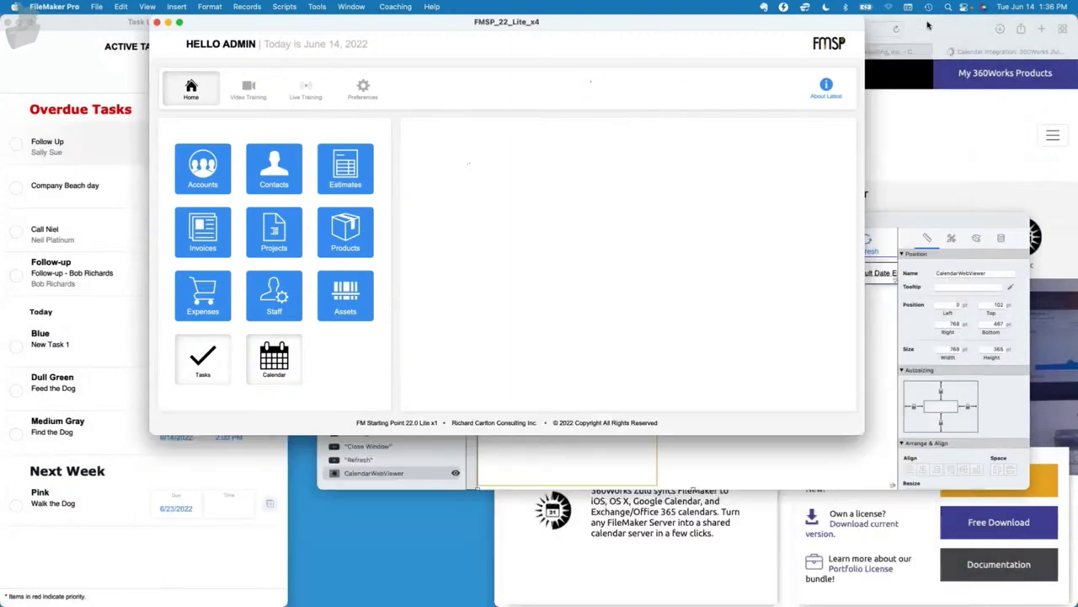
pyautogui.moveTo(305, 25); pyautogui.dragTo(342, 67)
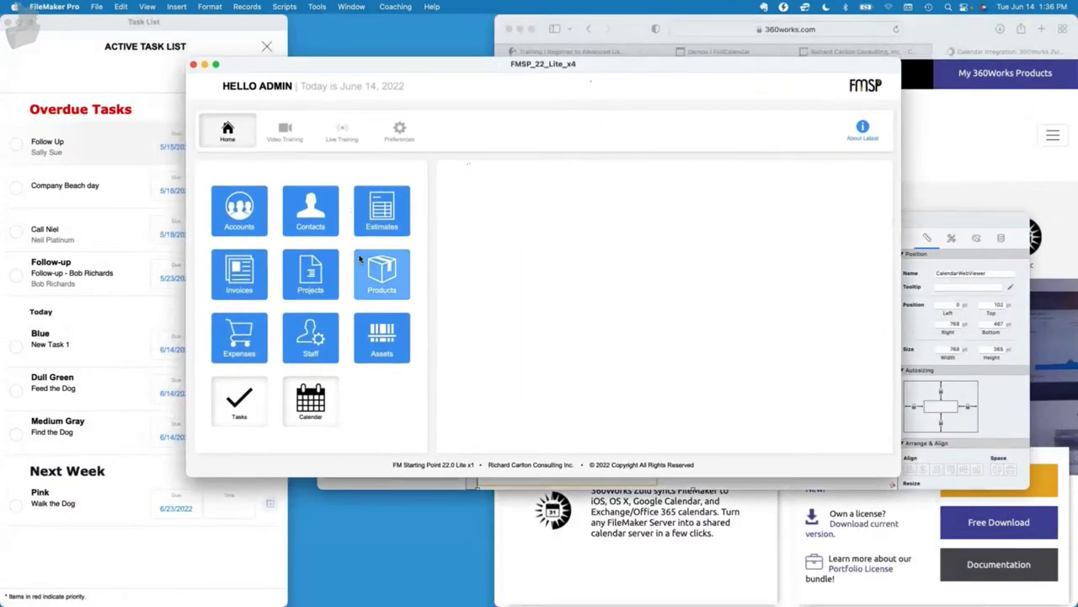
# Examine the T14_PREFERENCES group in the database relationships graph for a link to the calendar table.
pyautogui.press('super+shift+d')
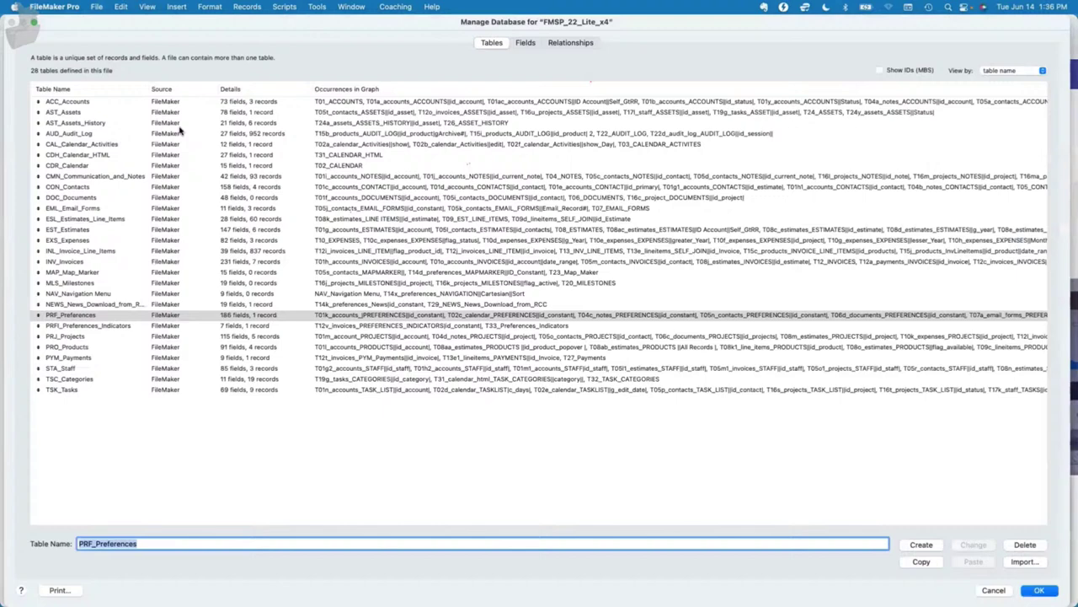
pyautogui.click(571, 44)
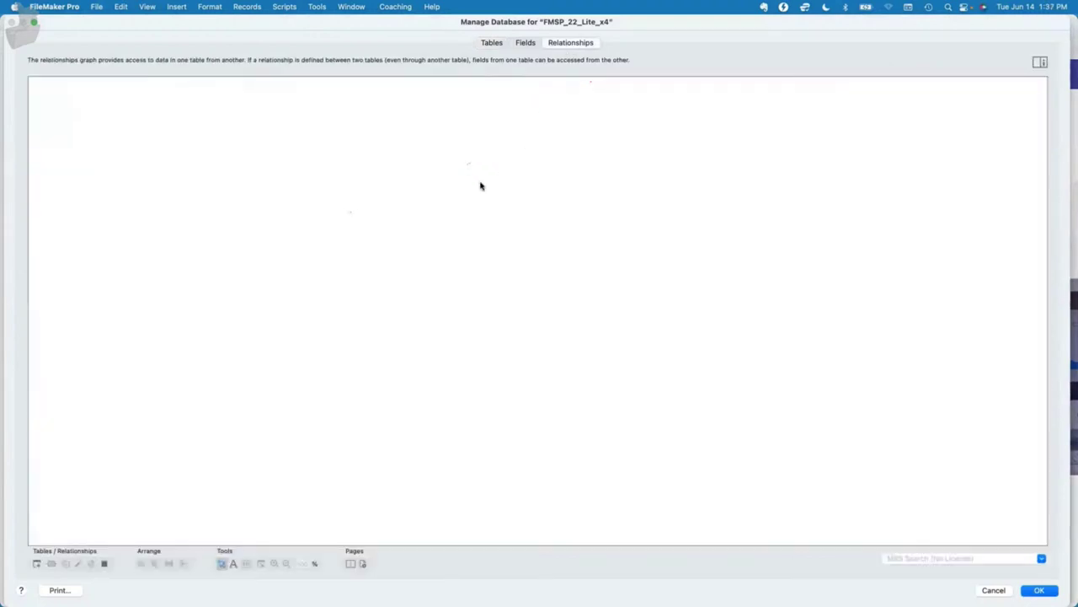
pyautogui.scroll(-5, 465, 392)
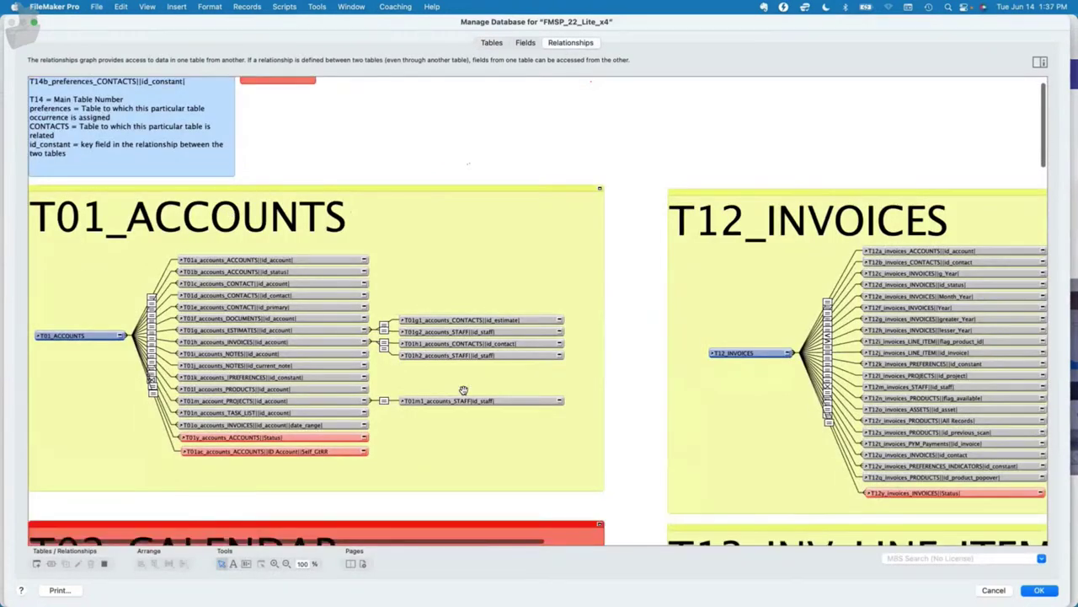
pyautogui.scroll(-5, 465, 391)
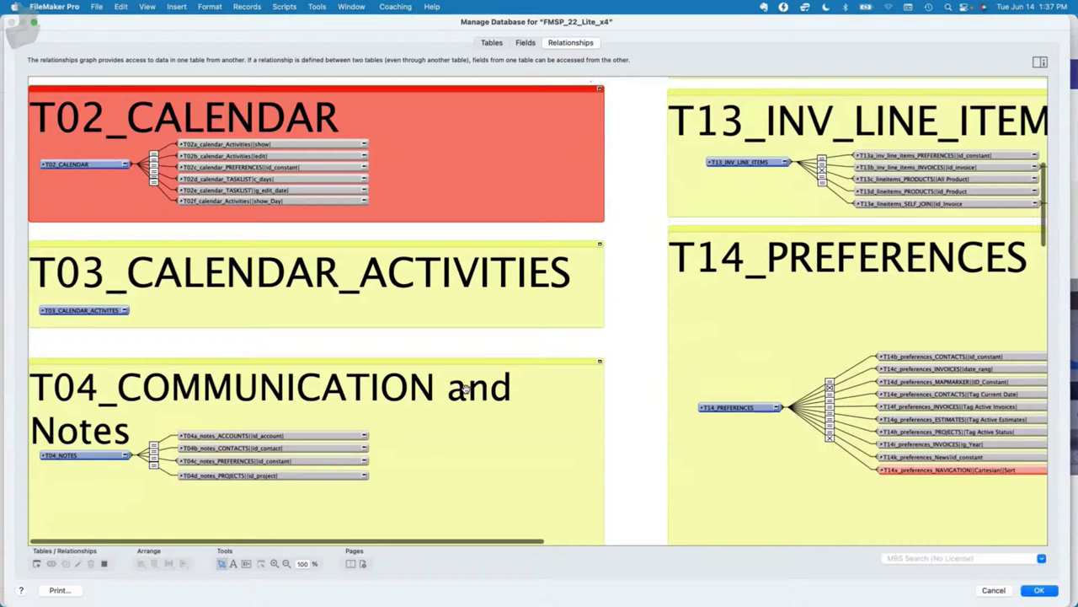
pyautogui.hscroll(5, 463, 389)
pyautogui.scroll(-4, 463, 387)
pyautogui.hscroll(3, 463, 387)
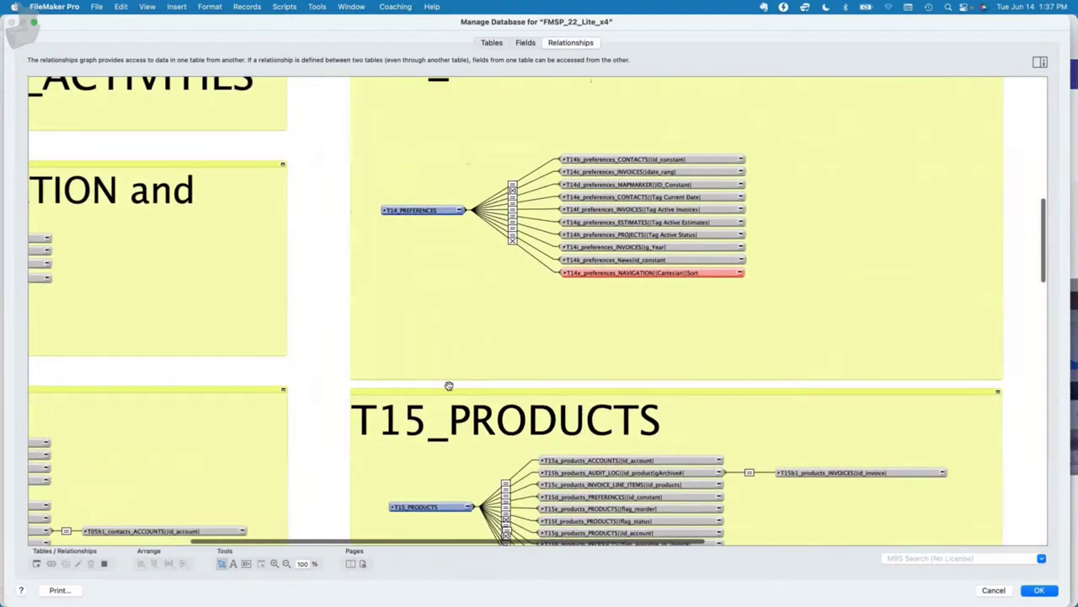
pyautogui.scroll(2, 447, 385)
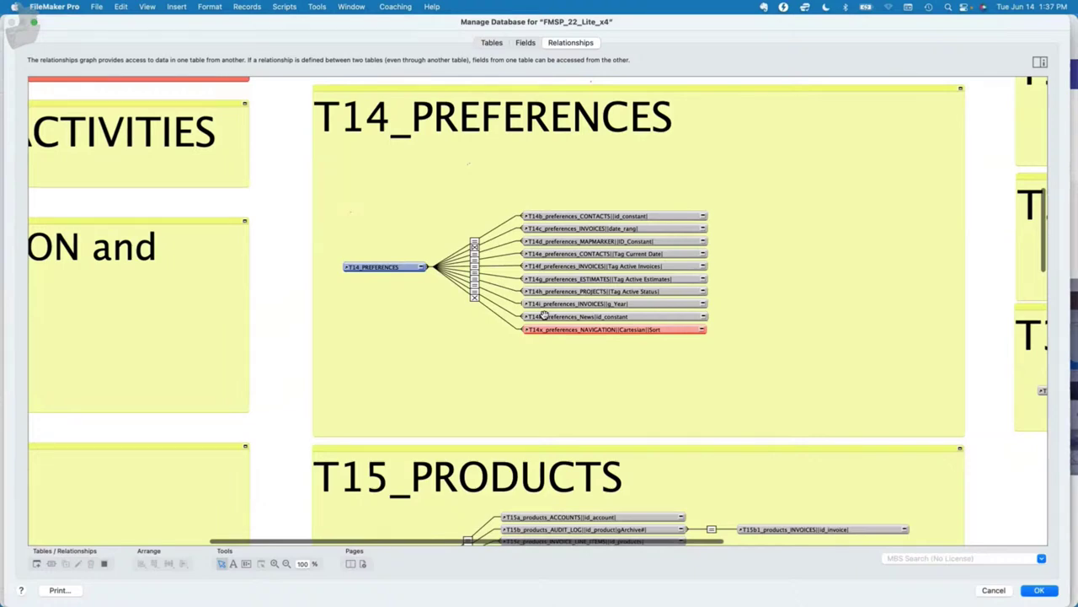
pyautogui.press('Return')
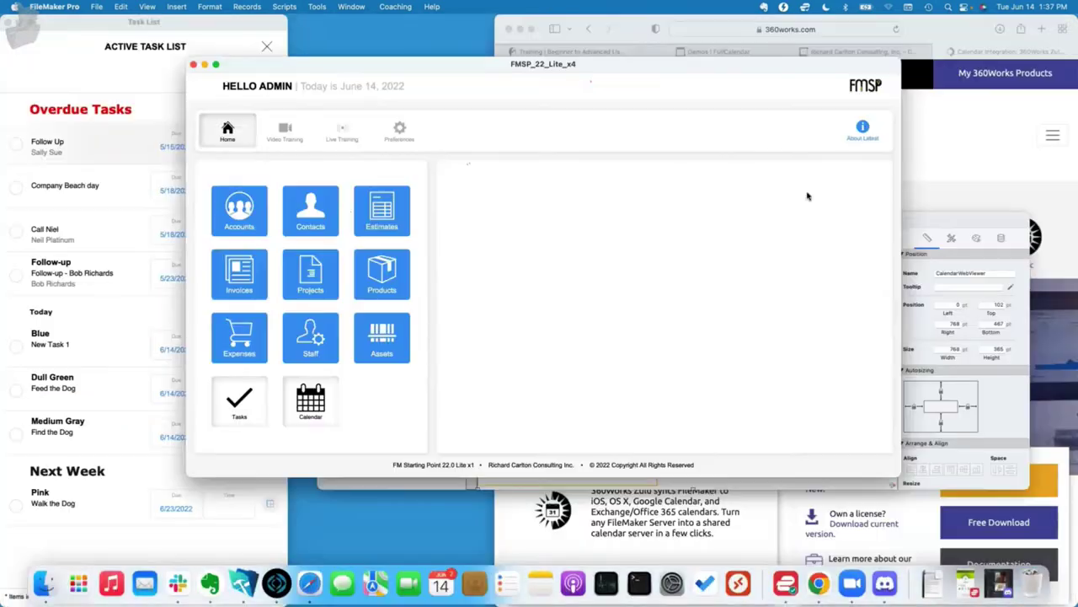
# Check the home layout's base table, and duplicate the T14k_preferences_News table occurrence within the T14_PREFERENCES group of the relationships graph.
pyautogui.press('super+l')
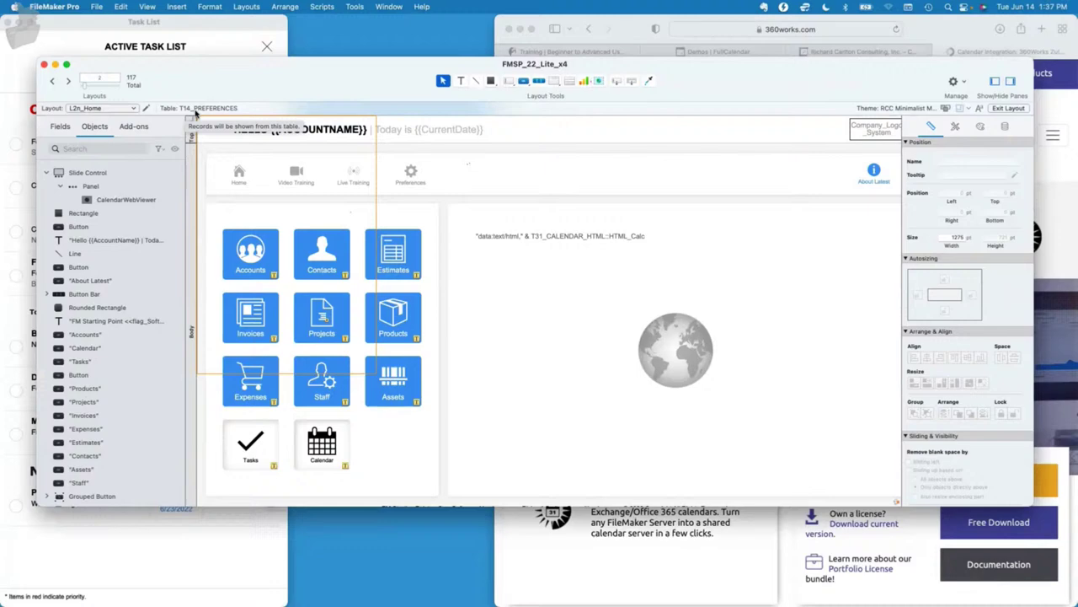
pyautogui.press('shift+super+d')
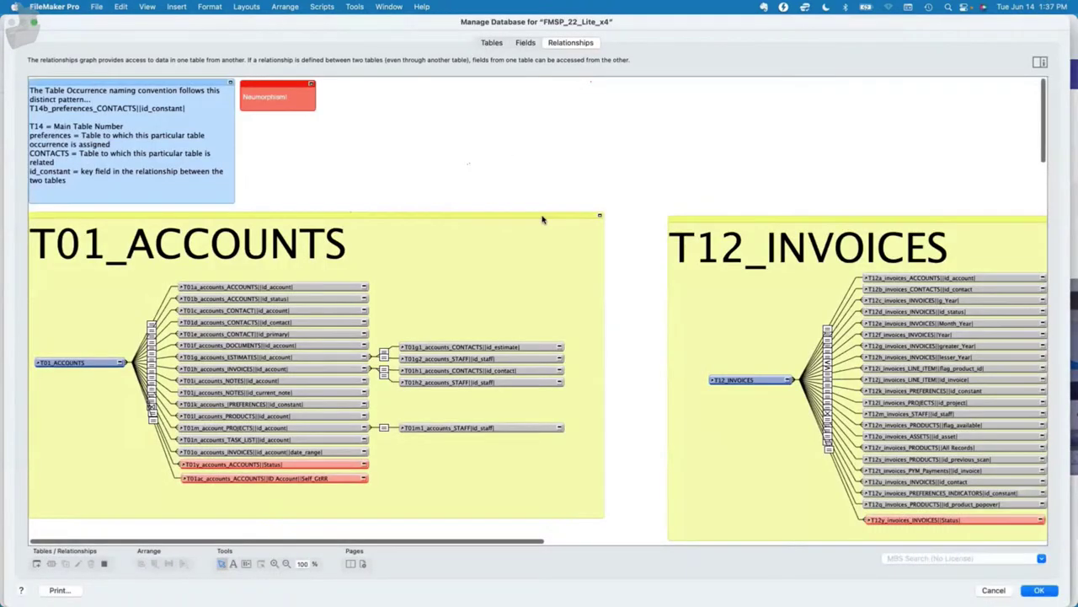
pyautogui.scroll(-20, 667, 275)
pyautogui.hscroll(3, 667, 275)
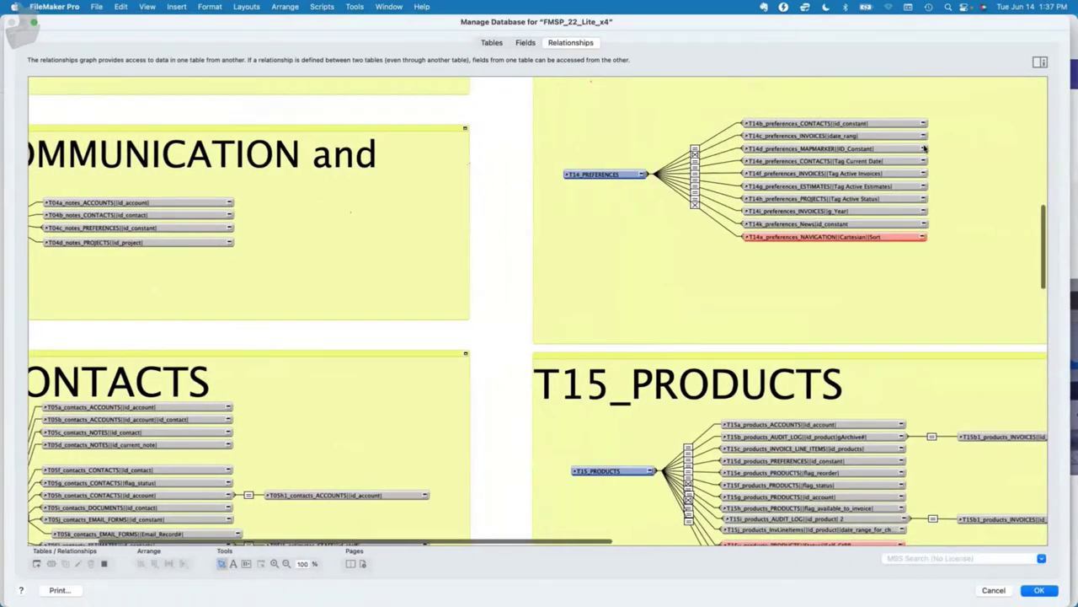
pyautogui.hscroll(3, 903, 213)
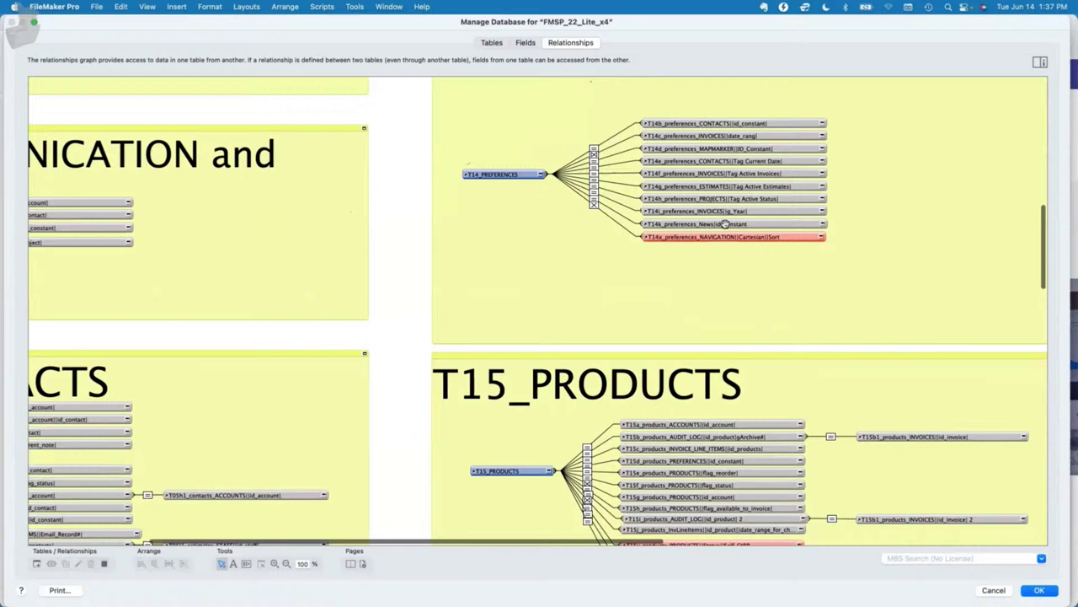
pyautogui.moveTo(725, 223); pyautogui.dragTo(712, 254)
# Rename the duplicated News table occurrence as T14l_preferences_CALENDAR||Cartesian.
pyautogui.doubleClick(713, 255)
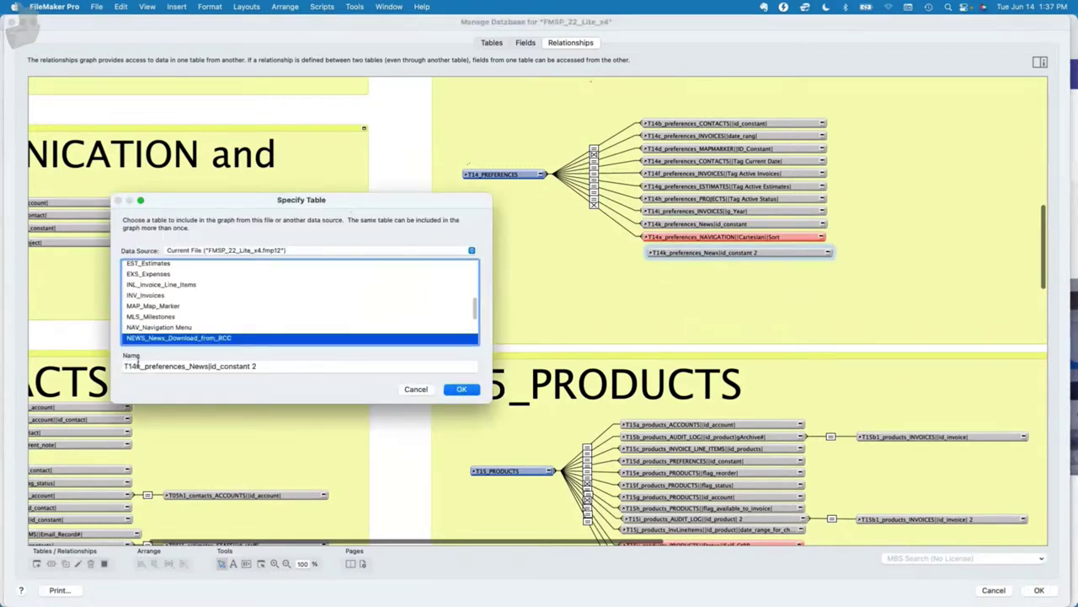
pyautogui.press('Tab')
pyautogui.press('BackSpace')
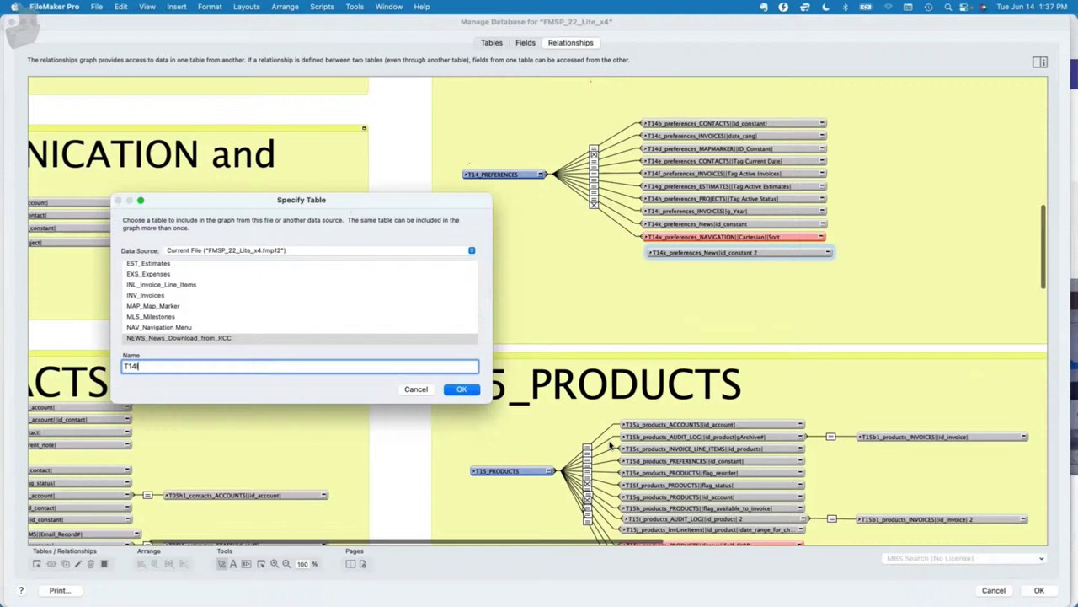
pyautogui.write('l_preferences_CALENDAR||Cartesian')
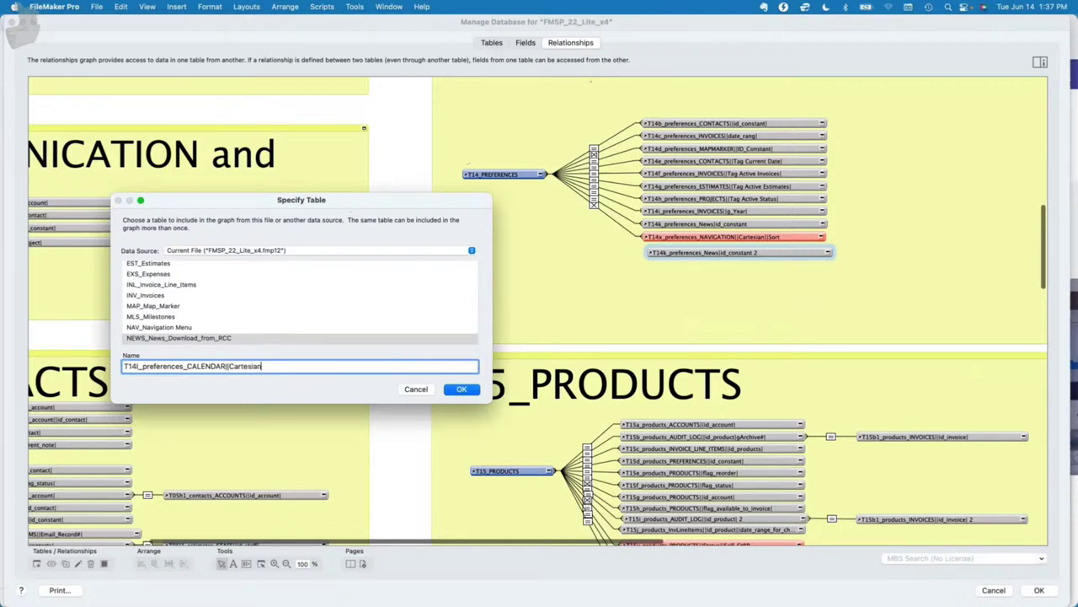
pyautogui.press('Return')
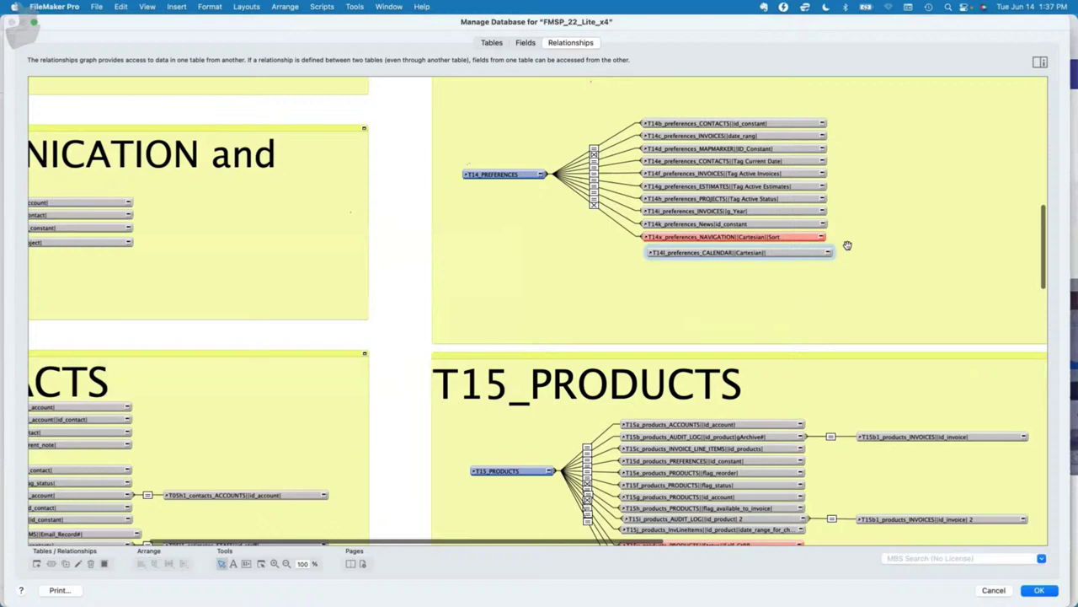
# Reorder the graph so T14x_preferences_NAVIGATION sits below the new CALENDAR occurrence, and expand the field lists of CALENDAR and T14_PREFERENCES.
pyautogui.moveTo(771, 236)
pyautogui.mouseDown()
pyautogui.moveTo(771, 288)
pyautogui.moveTo(766, 238)
pyautogui.mouseUp()
pyautogui.moveTo(763, 288); pyautogui.dragTo(760, 251)
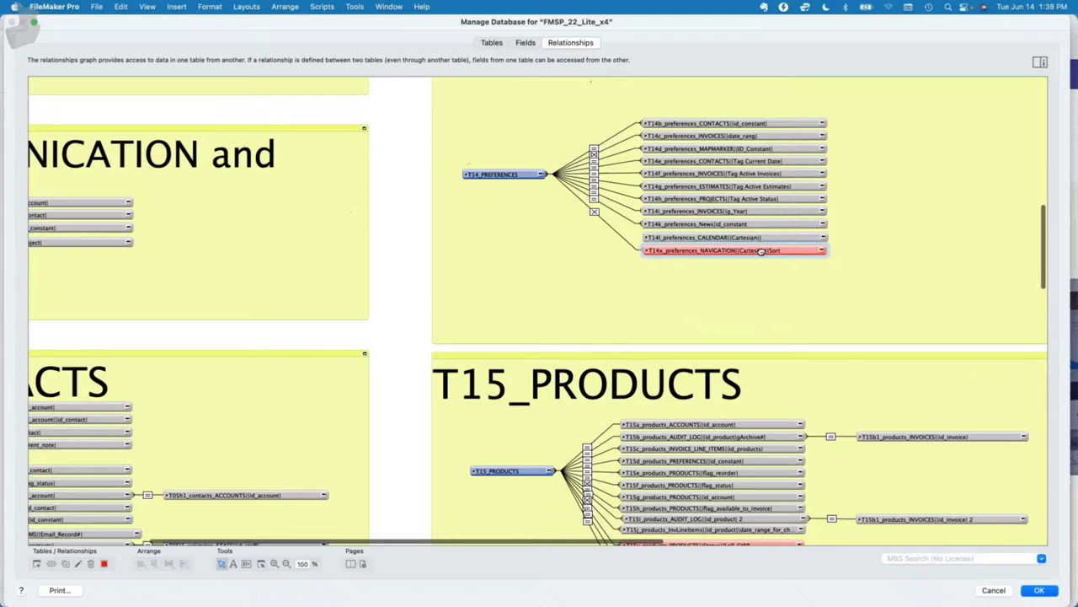
pyautogui.click(823, 237)
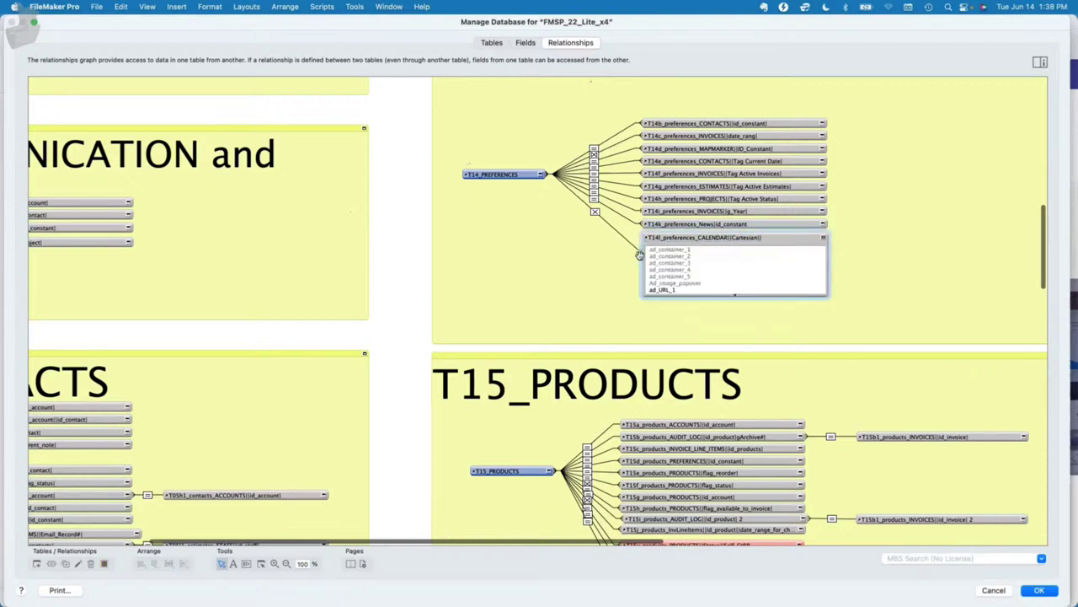
pyautogui.click(541, 175)
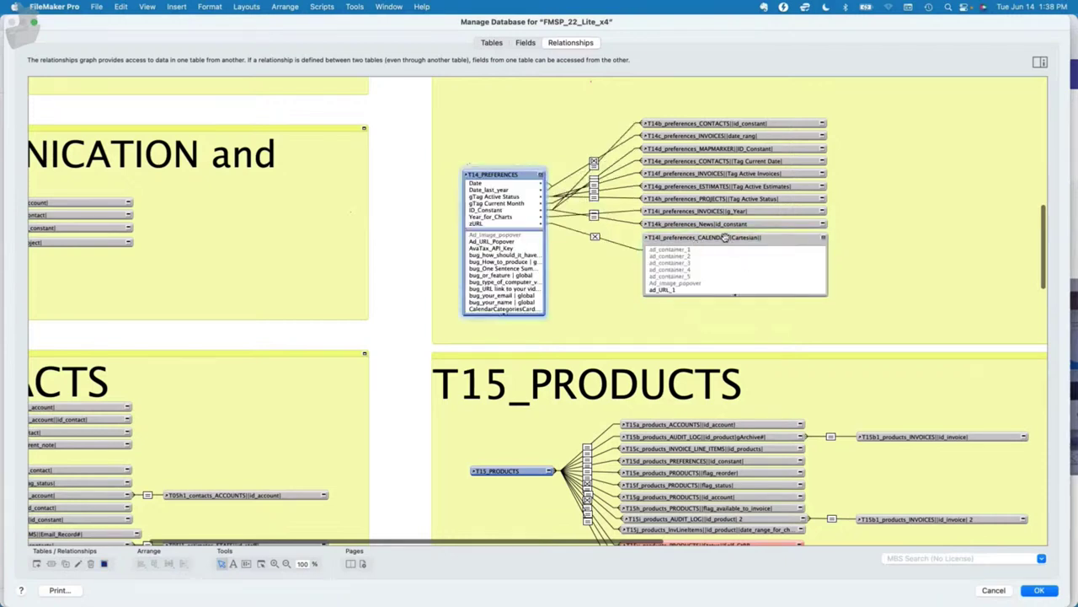
# Set the source table of the T14l_preferences_CALENDAR||Cartesian|| occurrence to CDH_Calendar_HTML, keeping its name free of stray characters.
pyautogui.doubleClick(724, 238)
pyautogui.click(312, 366)
pyautogui.write('ferences_CALENDAR||Cartesian||f')
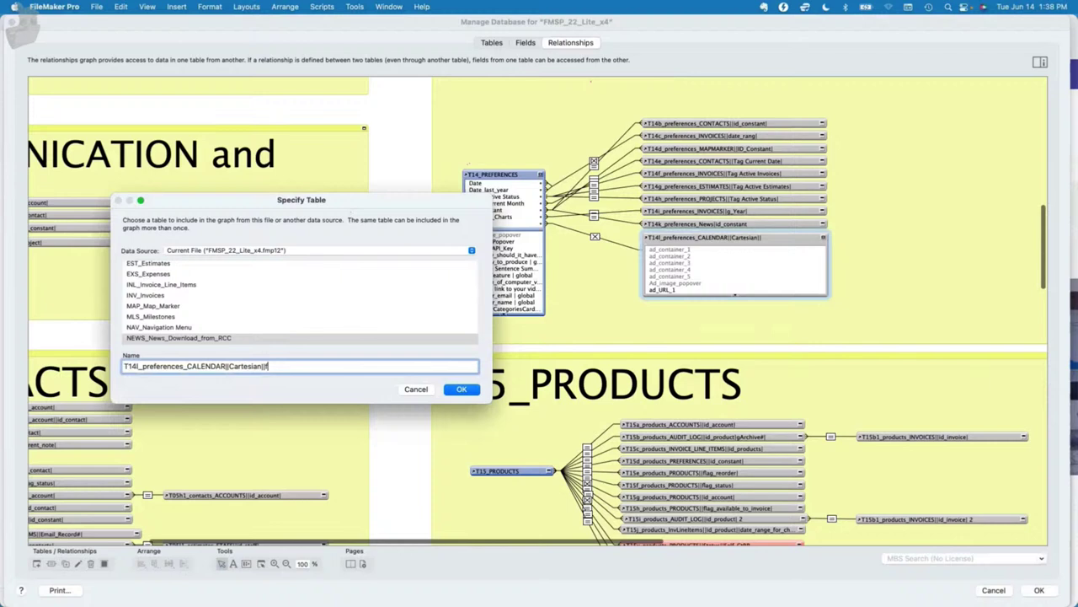
pyautogui.click(272, 338)
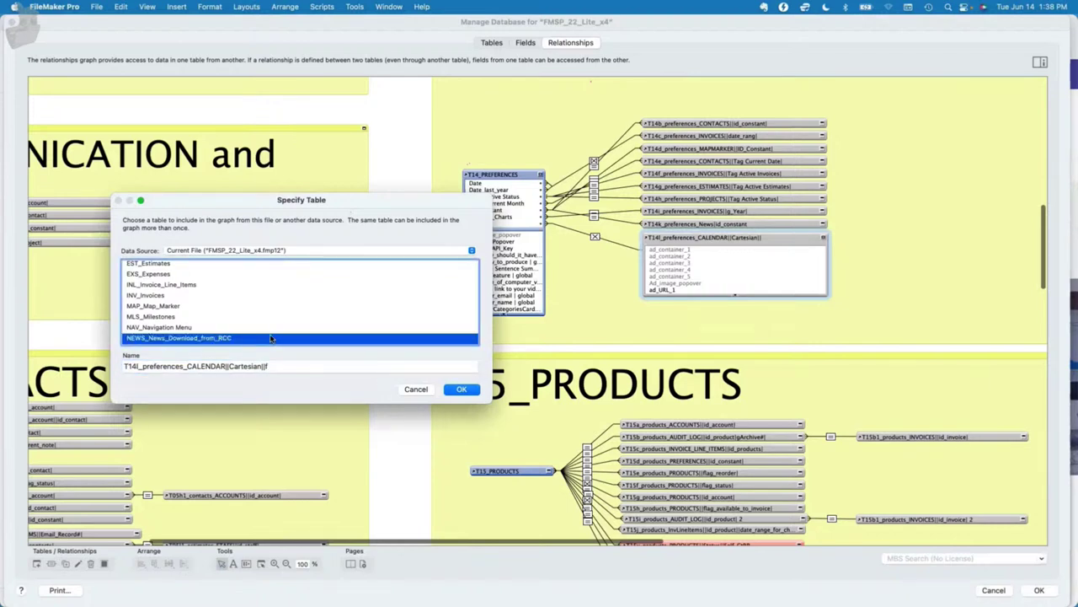
pyautogui.press('c')
pyautogui.press('Down')
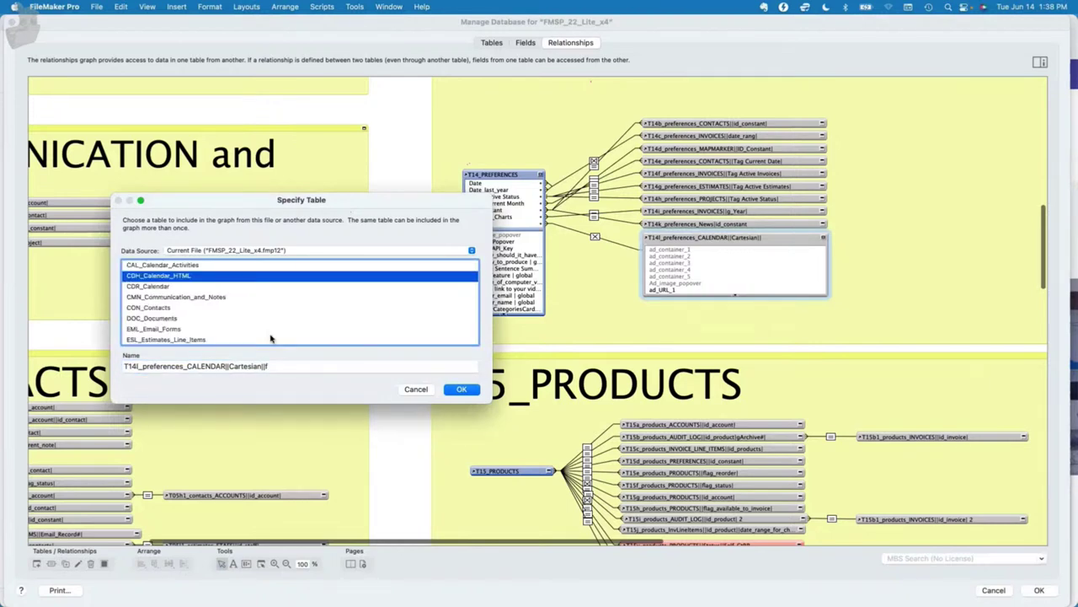
pyautogui.click(280, 365)
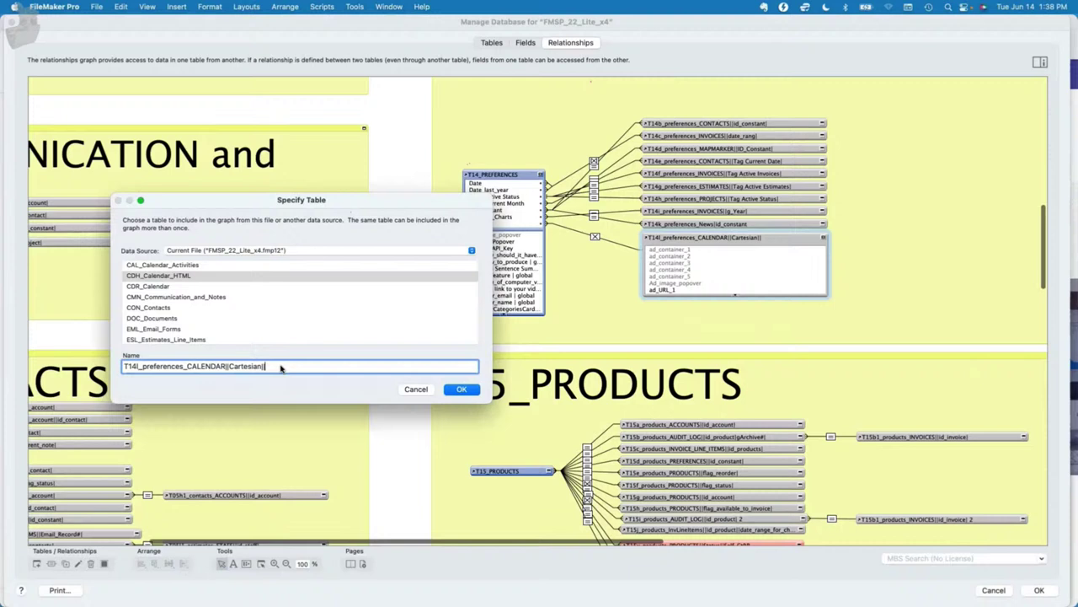
pyautogui.moveTo(488, 402); pyautogui.dragTo(364, 379)
pyautogui.moveTo(304, 200); pyautogui.dragTo(708, 308)
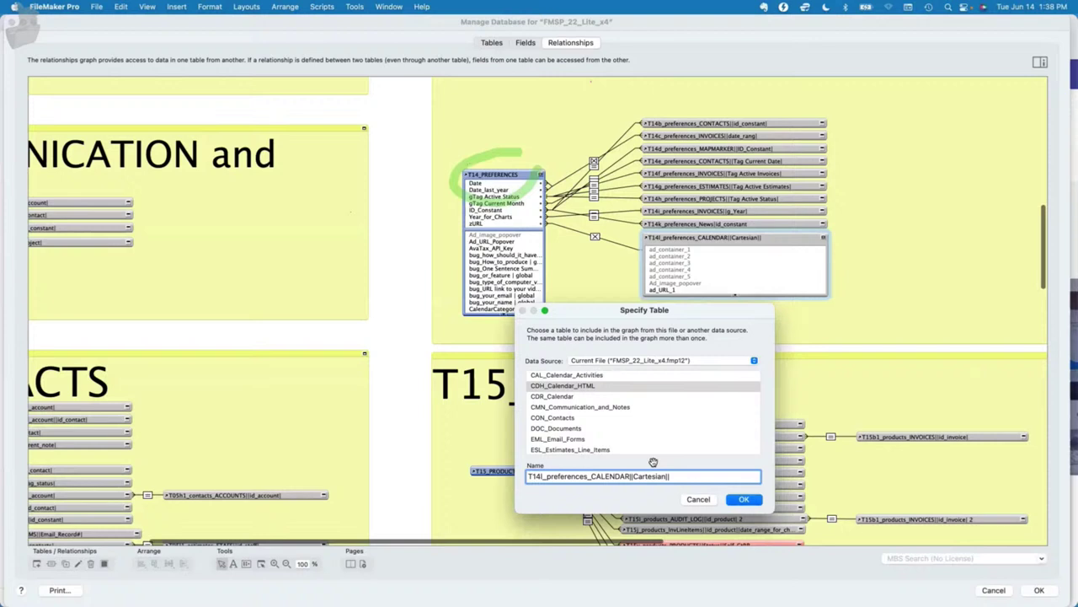
pyautogui.click(554, 386)
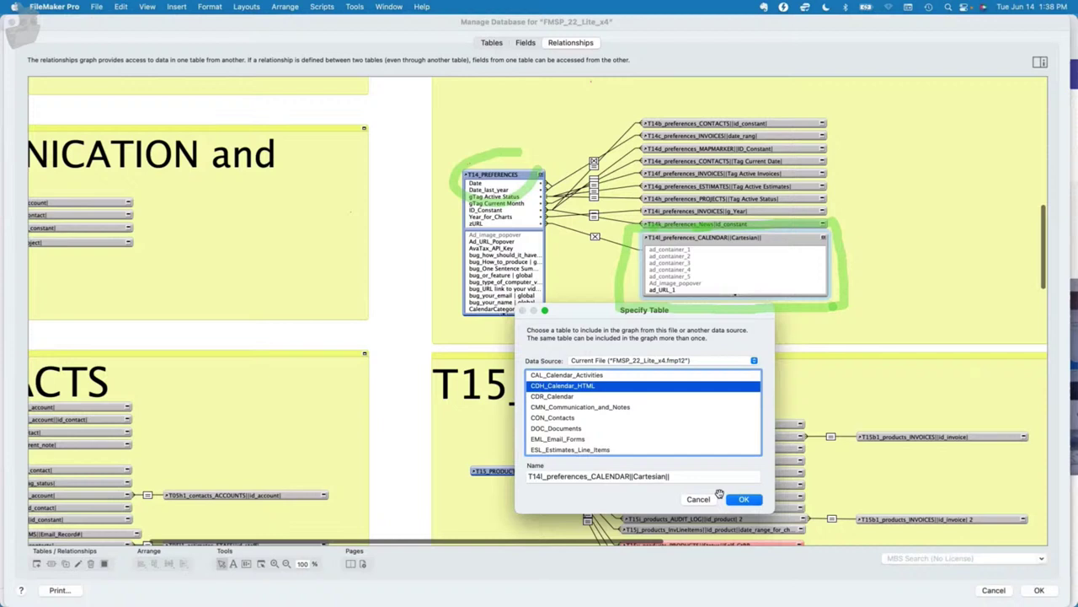
pyautogui.click(743, 499)
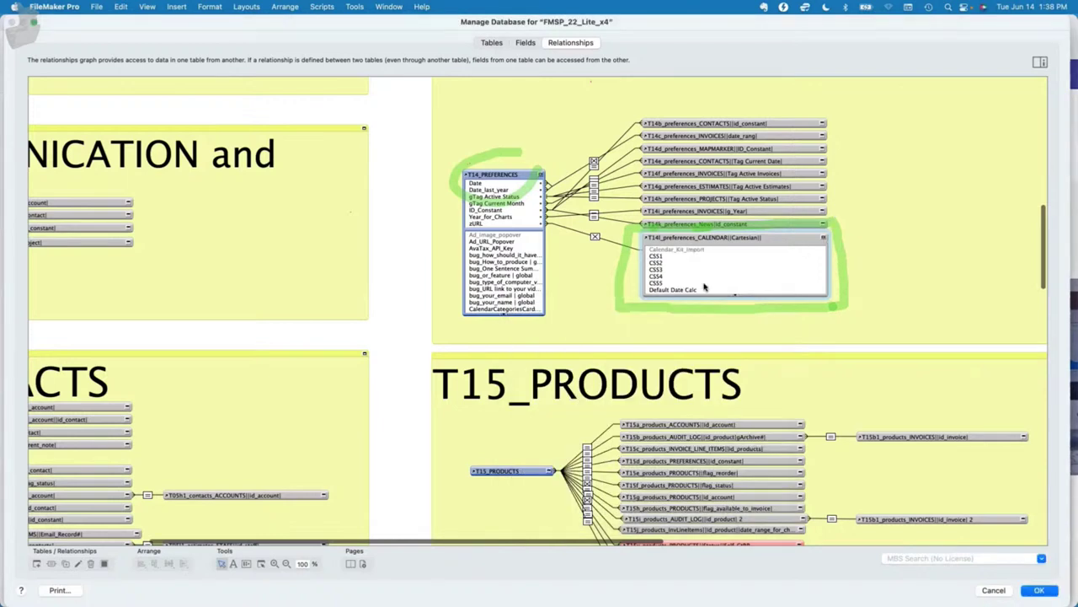
# Relate Year_for_Charts in T14_PREFERENCES to CSS1 in the CALENDAR occurrence with the Cartesian (x) operator, collapse both occurrences and save the database changes.
pyautogui.moveTo(656, 257); pyautogui.dragTo(505, 211)
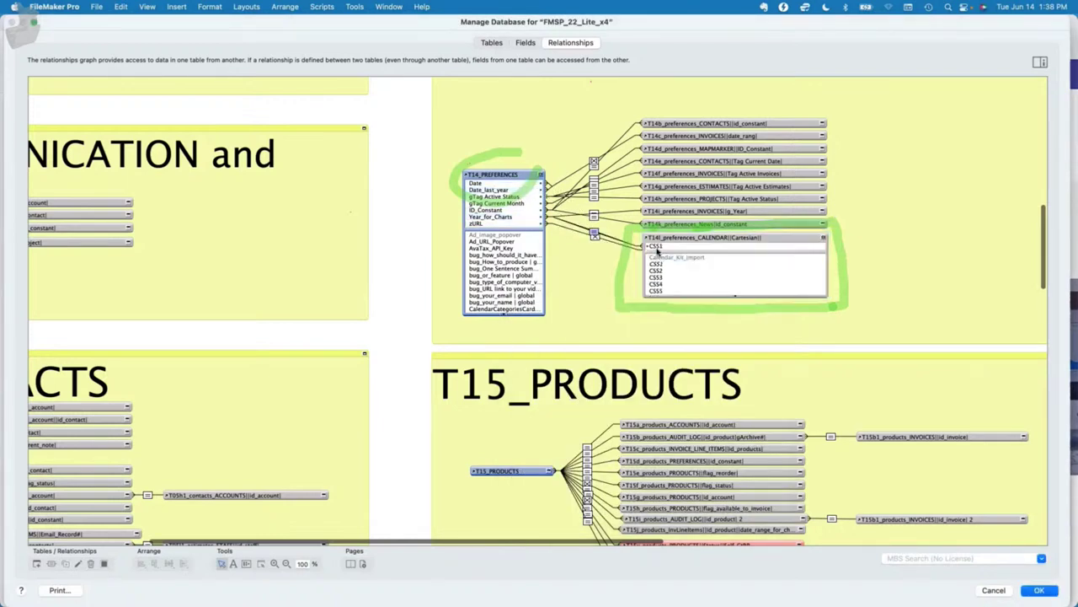
pyautogui.click(824, 236)
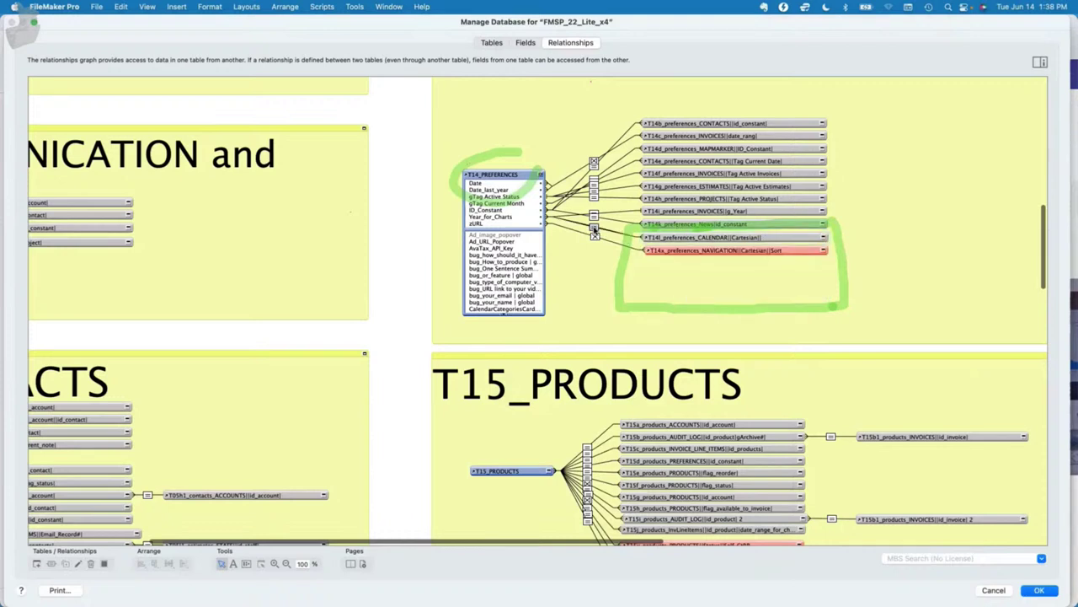
pyautogui.doubleClick(593, 233)
pyautogui.click(245, 155)
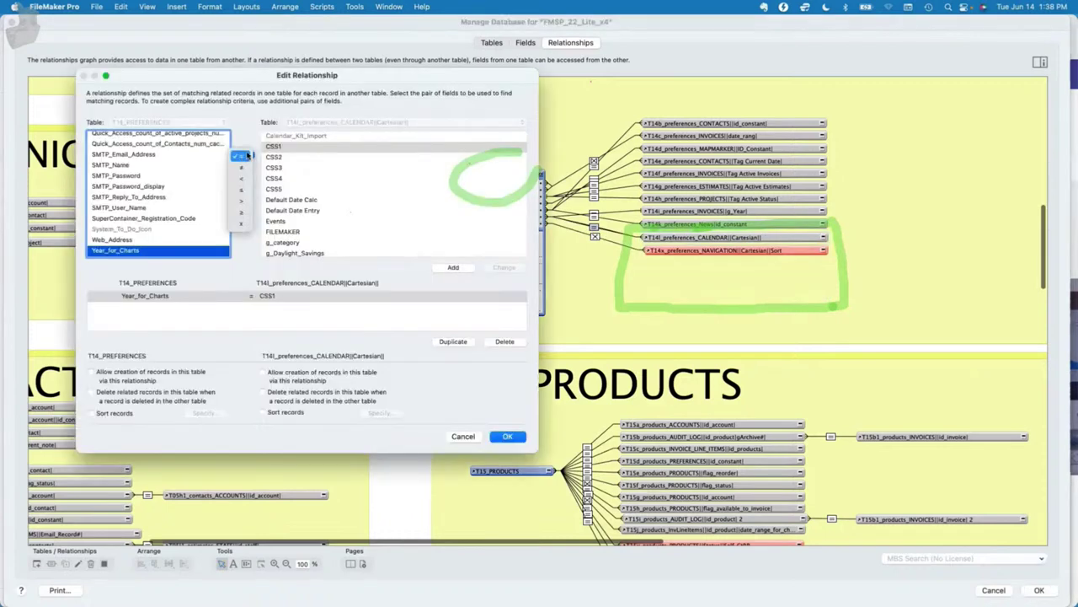
pyautogui.click(241, 223)
pyautogui.click(509, 268)
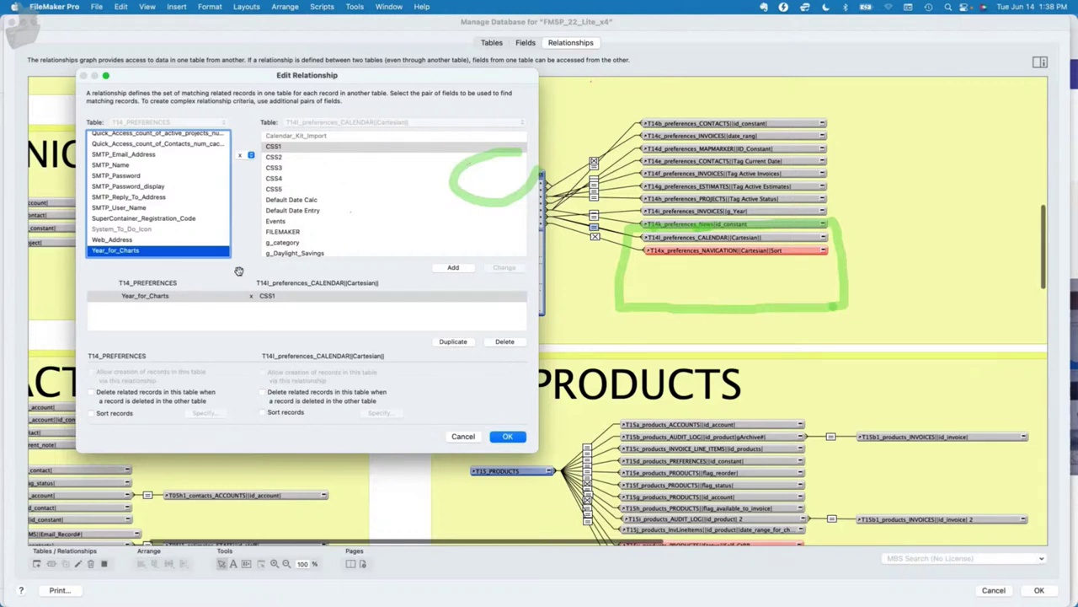
pyautogui.click(509, 436)
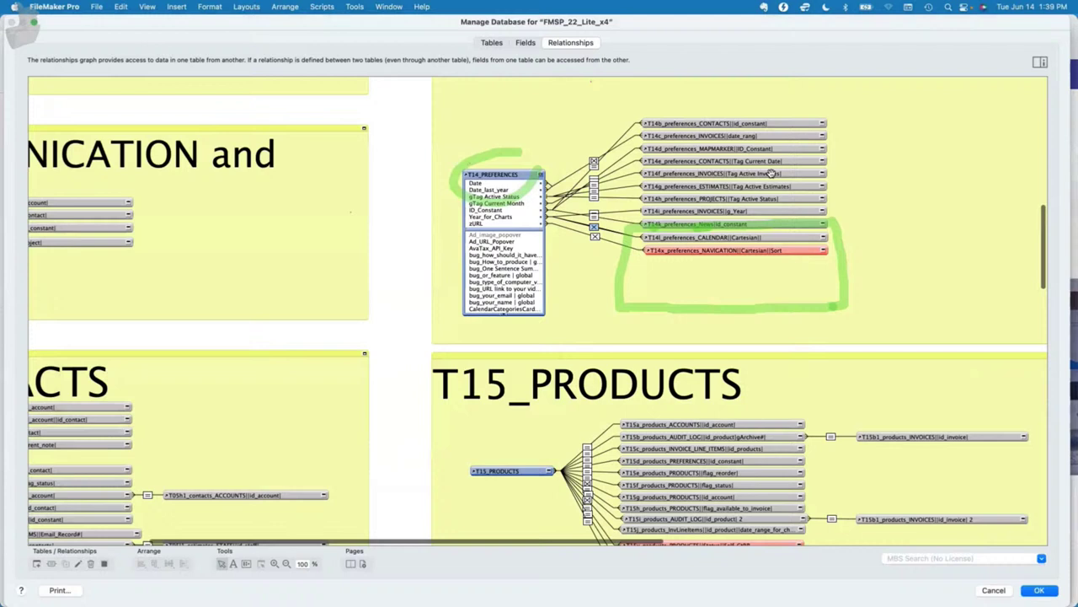
pyautogui.click(542, 174)
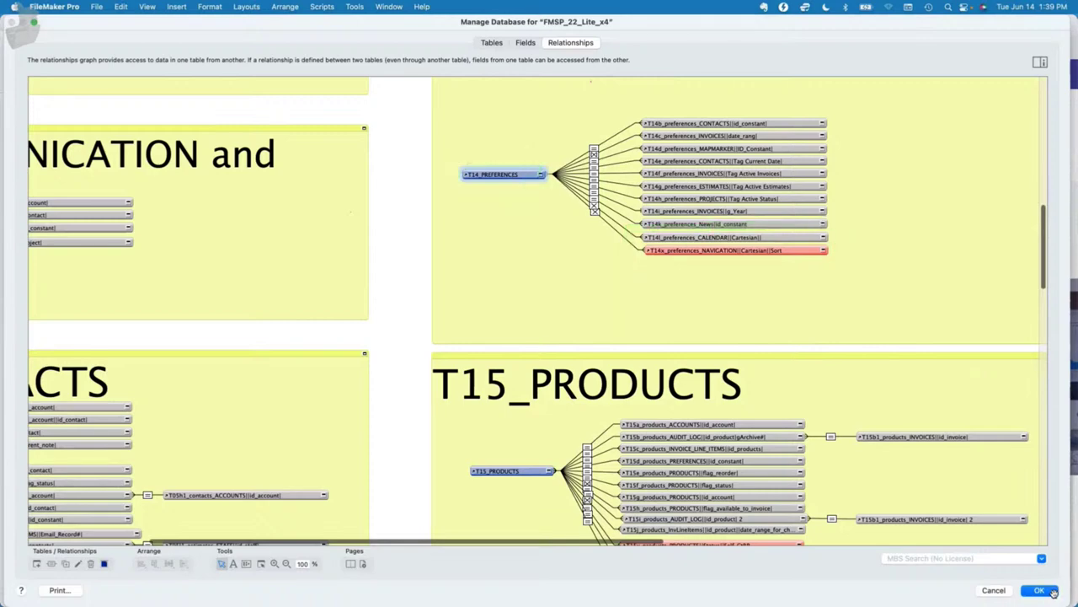
pyautogui.click(1053, 591)
# Set the home layout calendar web viewer's address to "data:text/html," & T14l_preferences_CALENDAR||Cartesian||::HTML_Calc.
pyautogui.doubleClick(563, 324)
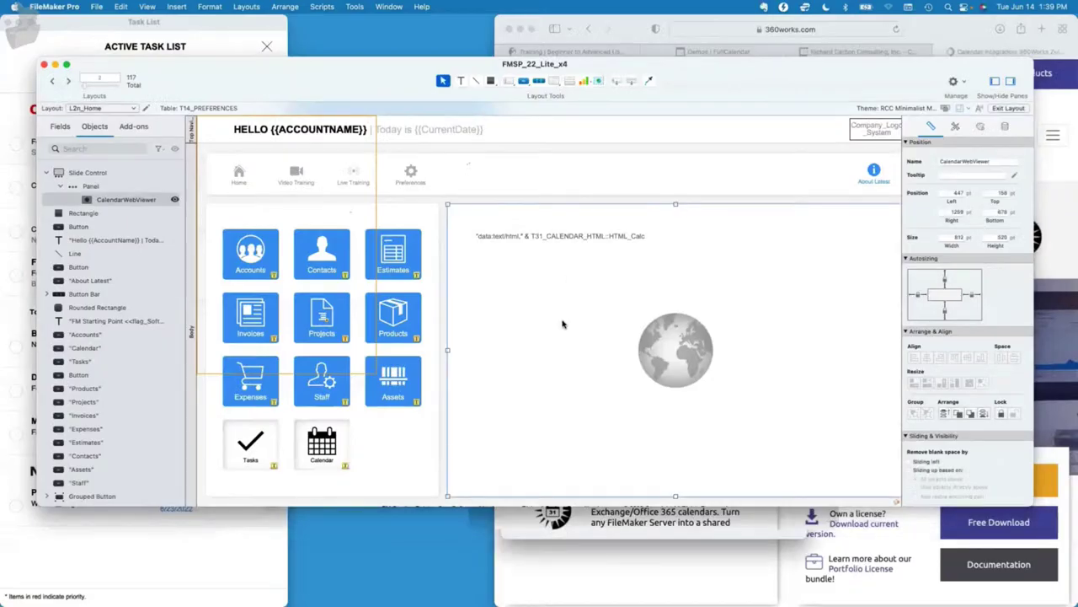
pyautogui.click(781, 412)
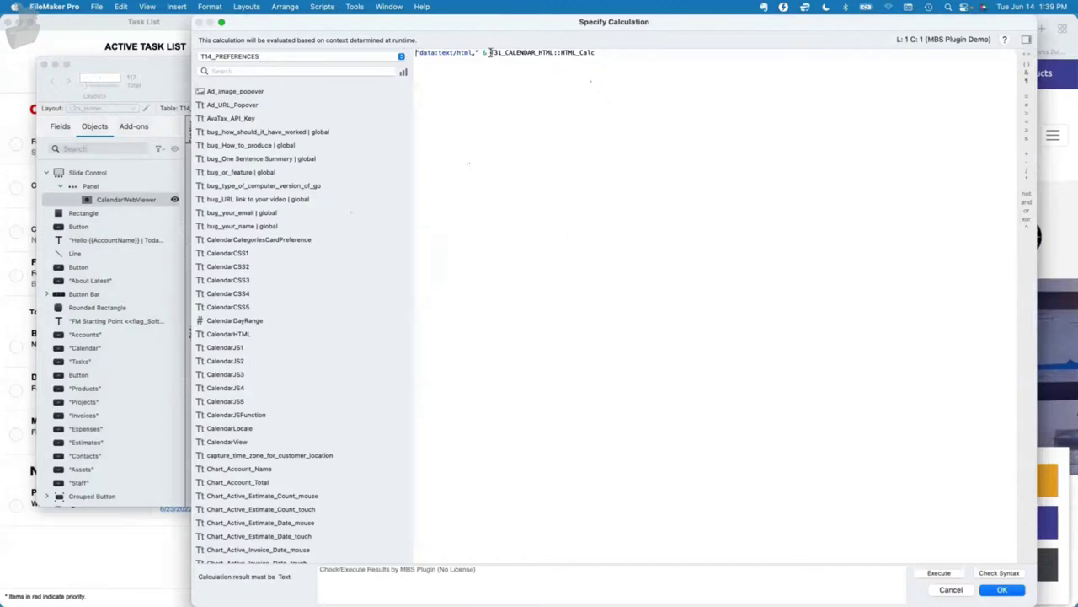
pyautogui.moveTo(490, 52); pyautogui.dragTo(497, 53)
pyautogui.write('t1')
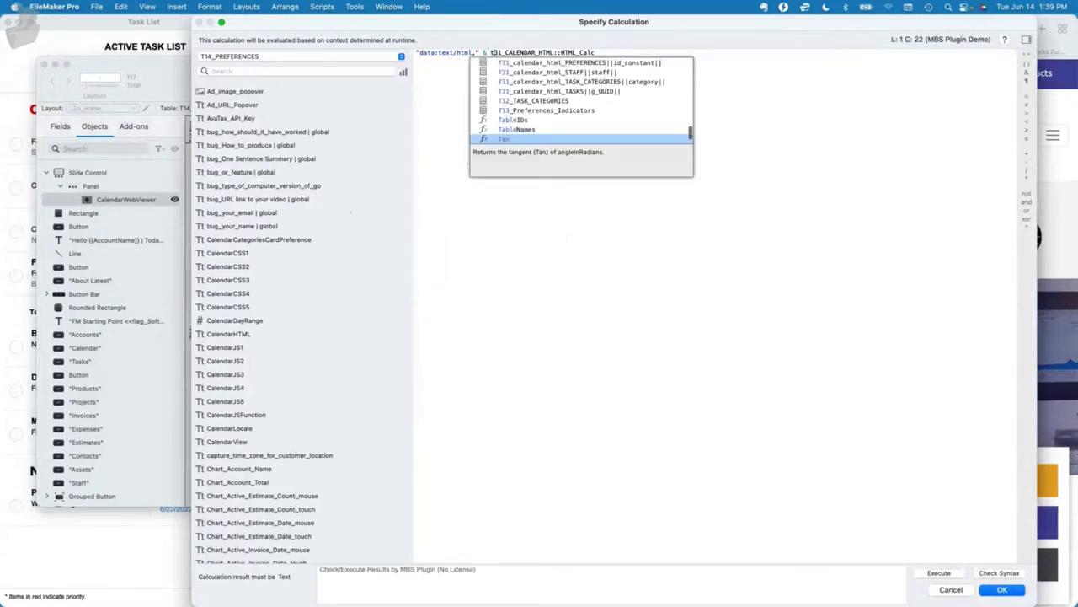
pyautogui.write('4')
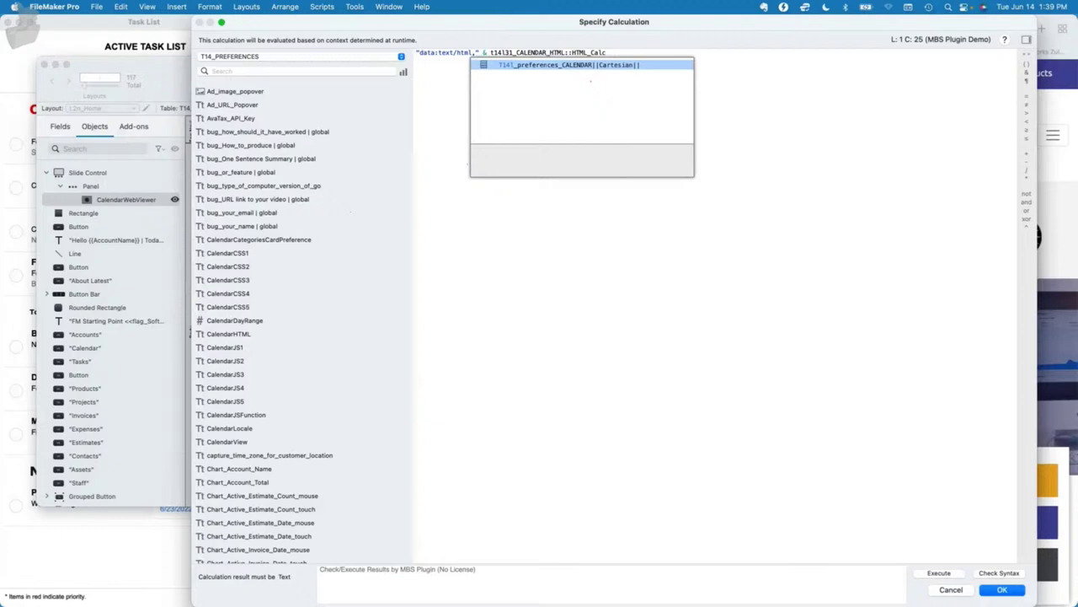
pyautogui.press('Return')
pyautogui.press('Delete')
pyautogui.press('Delete')
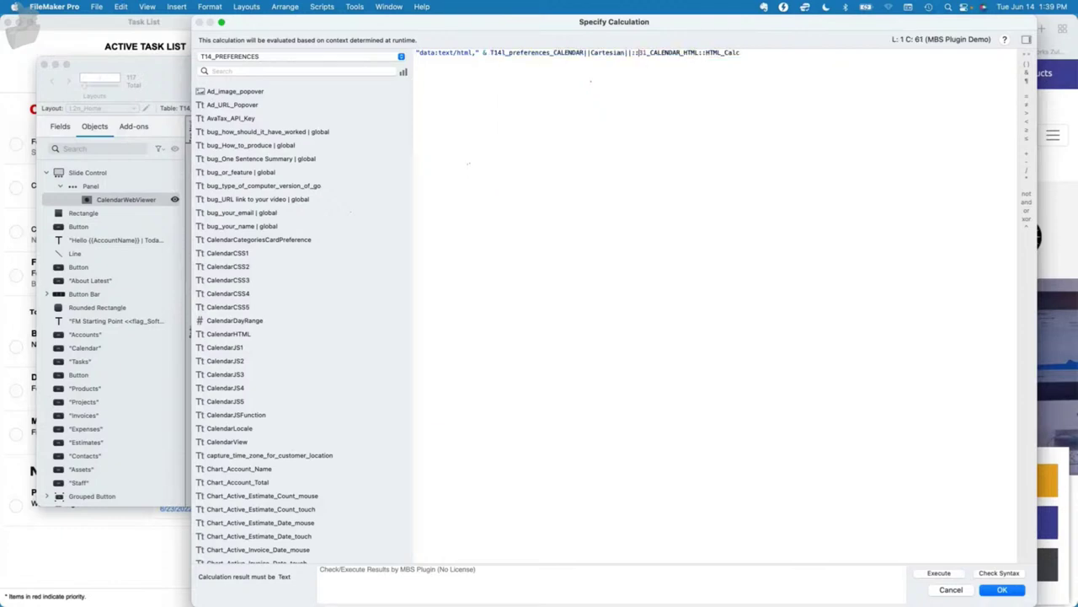
pyautogui.press('Delete')
pyautogui.press('Delete')
pyautogui.press('Delete')
pyautogui.press('Delete')
pyautogui.press('Delete')
pyautogui.press('Delete')
pyautogui.press('Delete')
pyautogui.press('Delete')
pyautogui.press('Delete')
pyautogui.press('Delete')
pyautogui.press('Delete')
pyautogui.press('Delete')
pyautogui.press('Delete')
pyautogui.press('Delete')
pyautogui.press('Delete')
pyautogui.press('Delete')
pyautogui.press('KP_Enter')
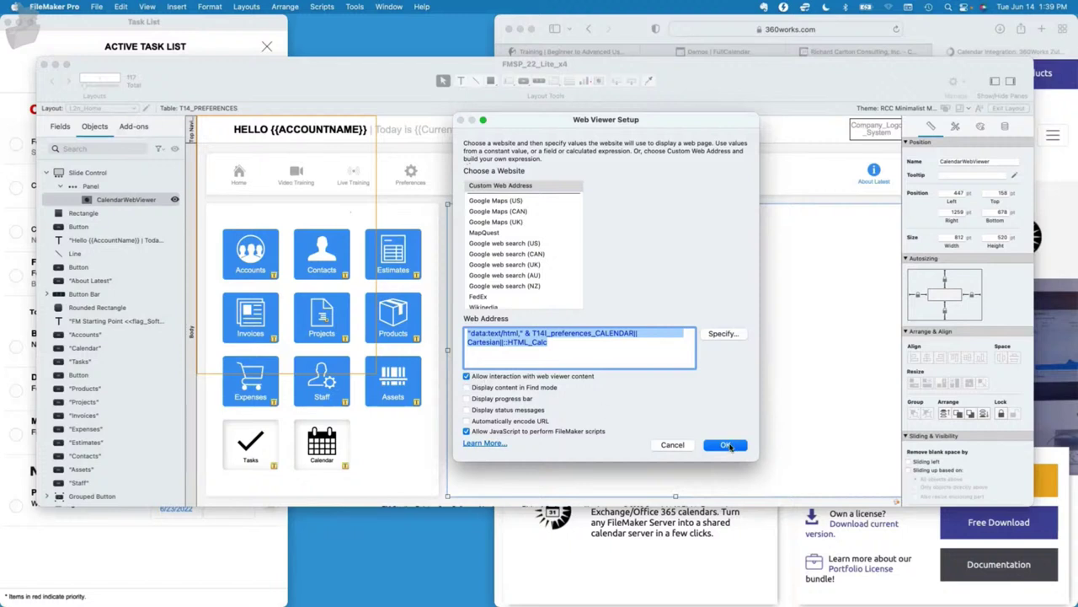
pyautogui.click(727, 445)
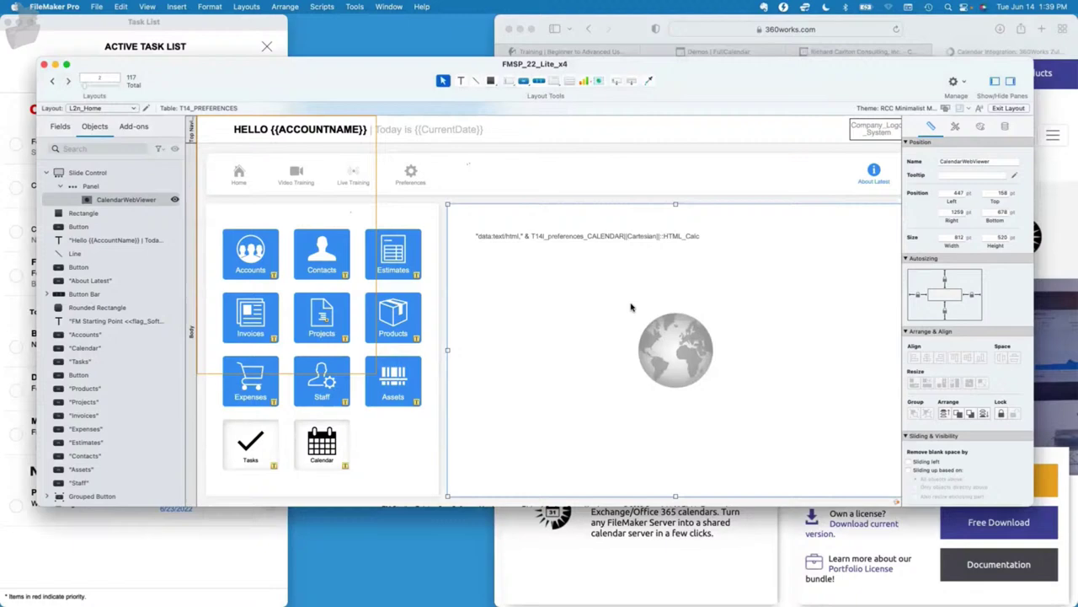
# View the home layout in Browse mode and page the embedded calendar one week forward and back.
pyautogui.press('super+b')
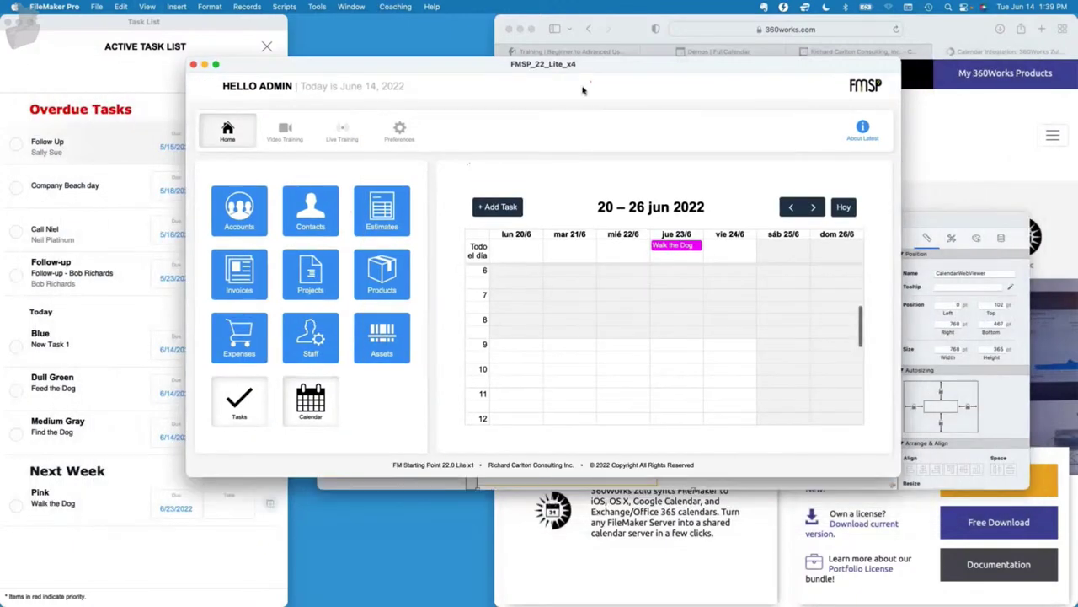
pyautogui.moveTo(575, 69); pyautogui.dragTo(556, 59)
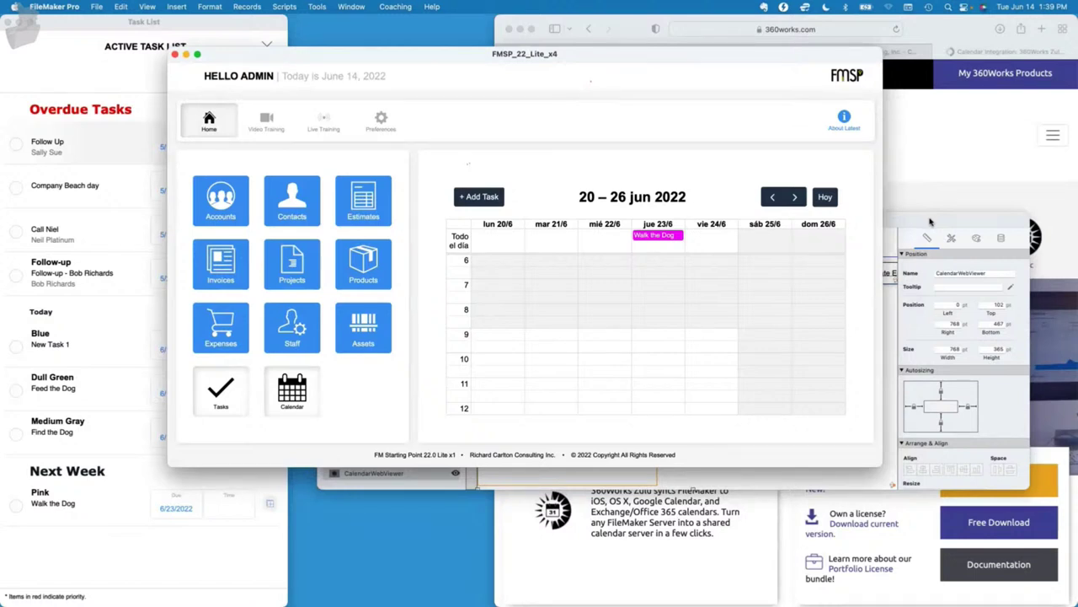
pyautogui.click(794, 196)
pyautogui.click(771, 196)
# Change the match fields of the T14_PREFERENCES to T14l_preferences_CALENDAR relationship to ID_Constant x ID_HTML_Calendar.
pyautogui.press('super+shift+d')
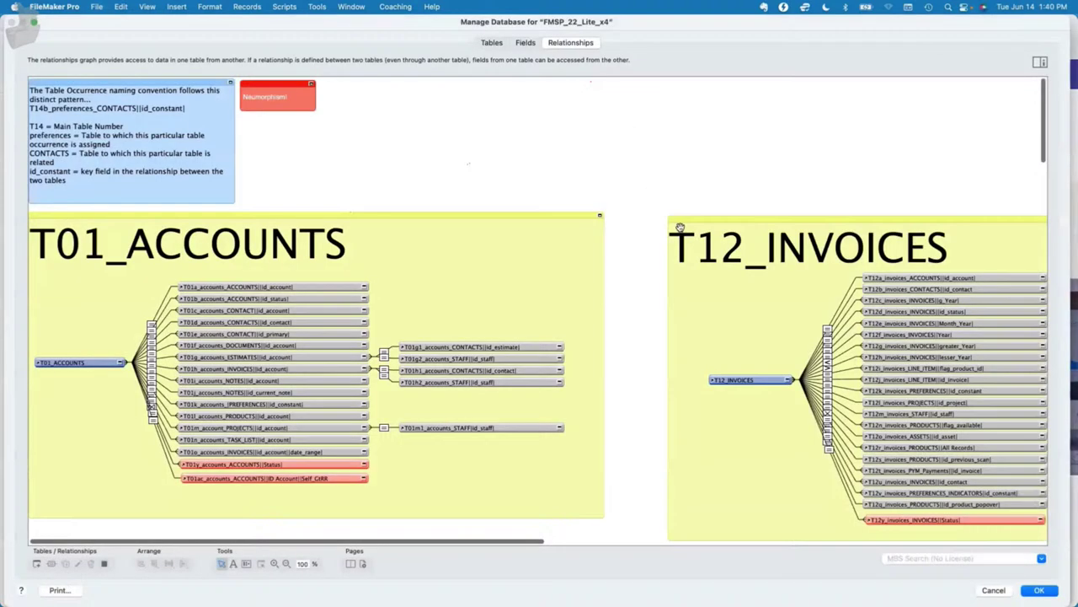
pyautogui.hscroll(10, 695, 308)
pyautogui.scroll(-2, 704, 218)
pyautogui.scroll(-15, 703, 219)
pyautogui.hscroll(-2, 704, 218)
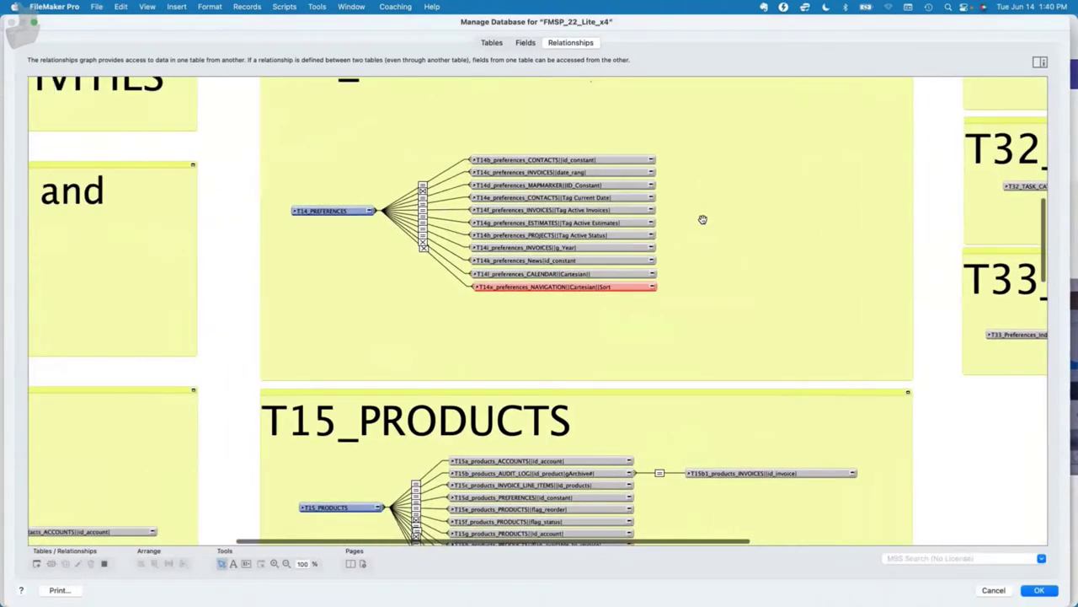
pyautogui.scroll(5, 703, 219)
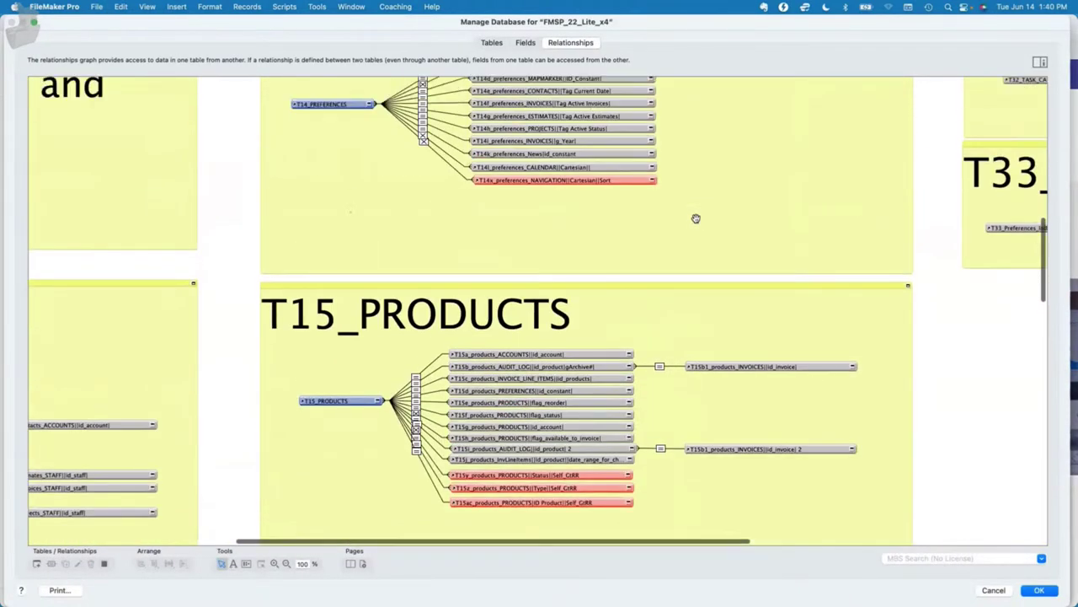
pyautogui.doubleClick(454, 162)
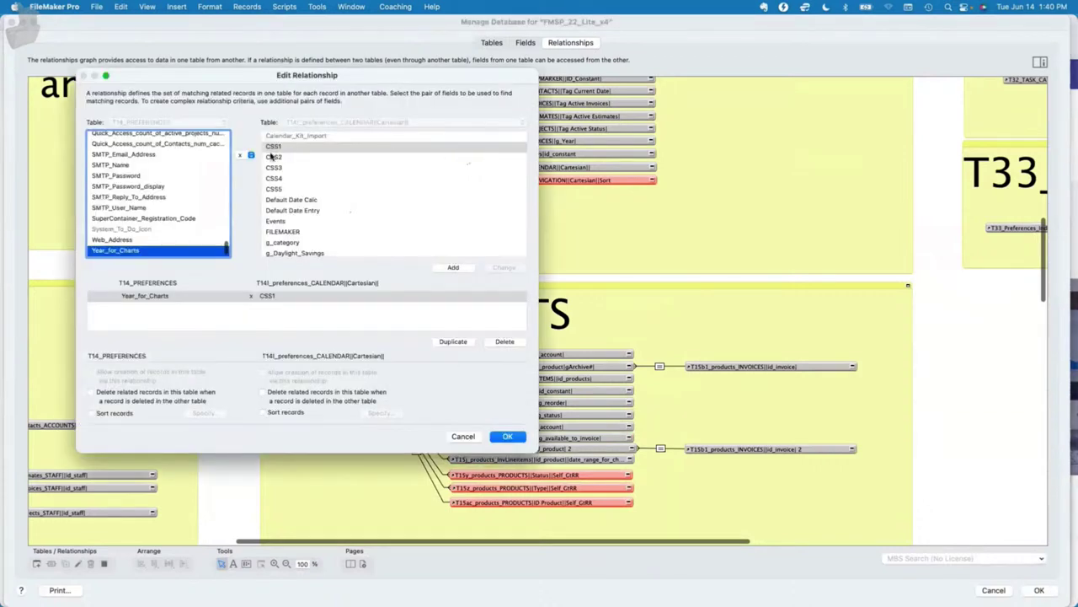
pyautogui.click(201, 197)
pyautogui.scroll(20, 200, 197)
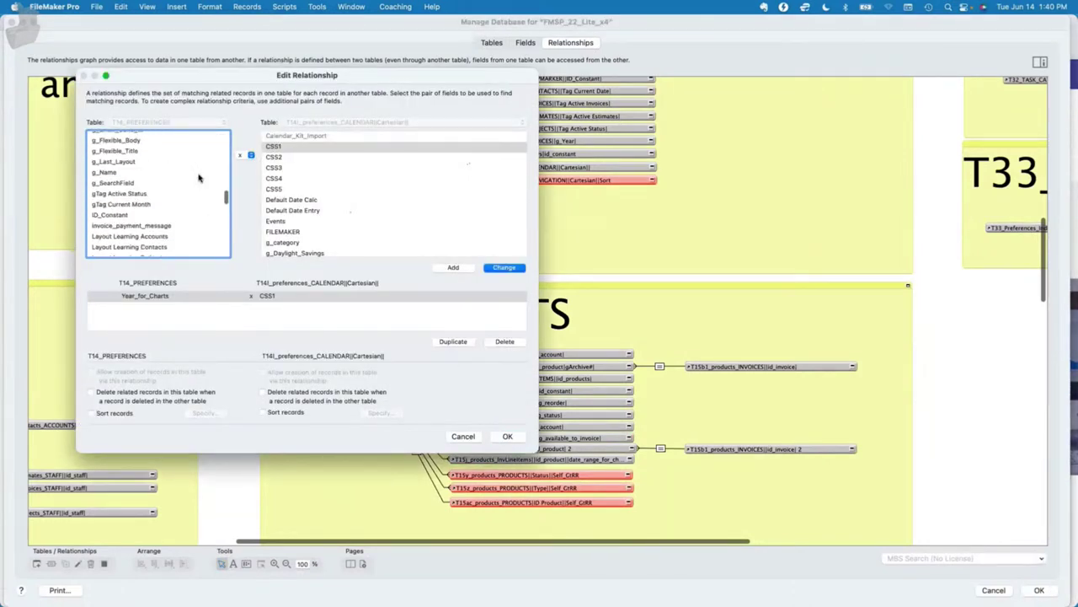
pyautogui.press('i')
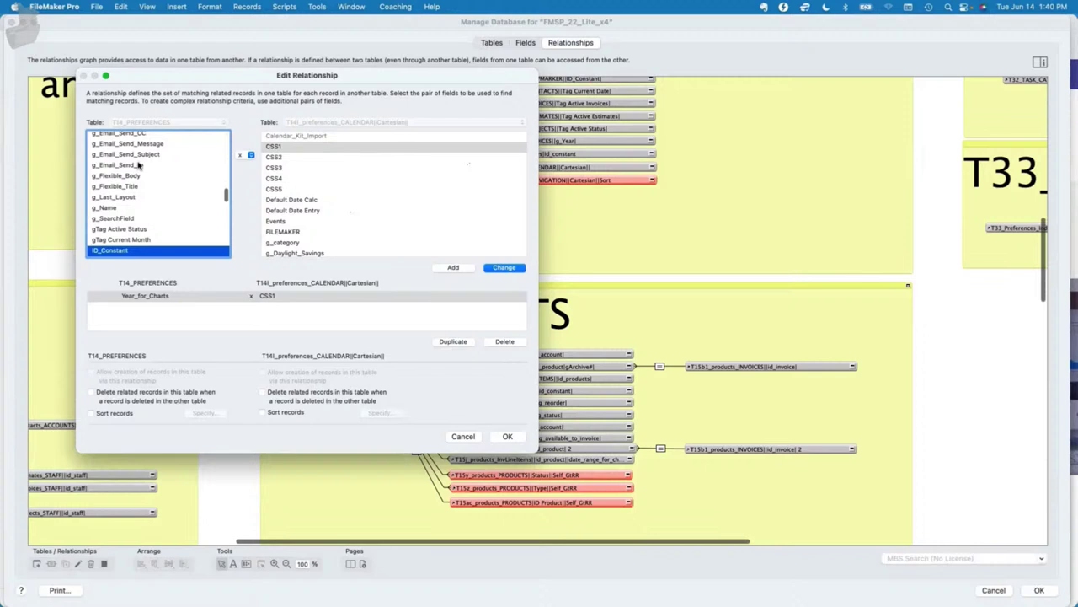
pyautogui.click(309, 200)
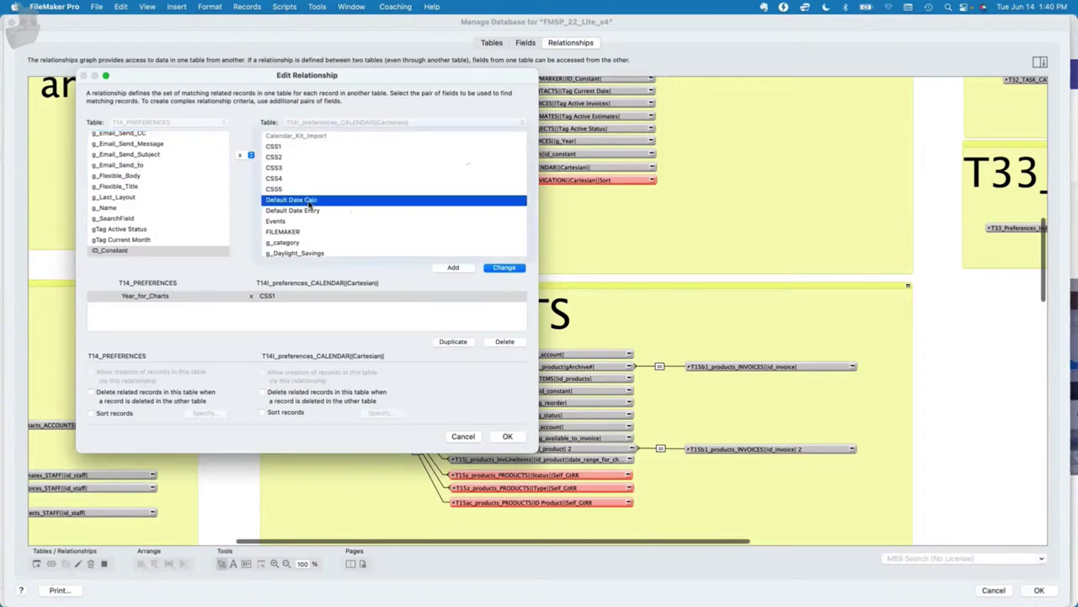
pyautogui.press('i')
pyautogui.scroll(-3, 331, 214)
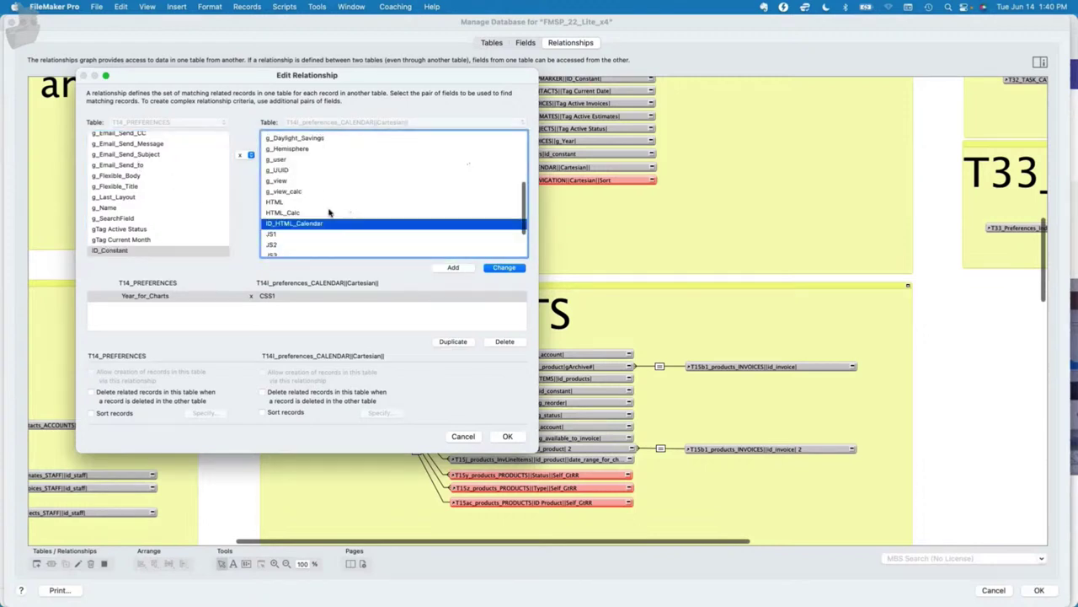
pyautogui.scroll(10, 297, 209)
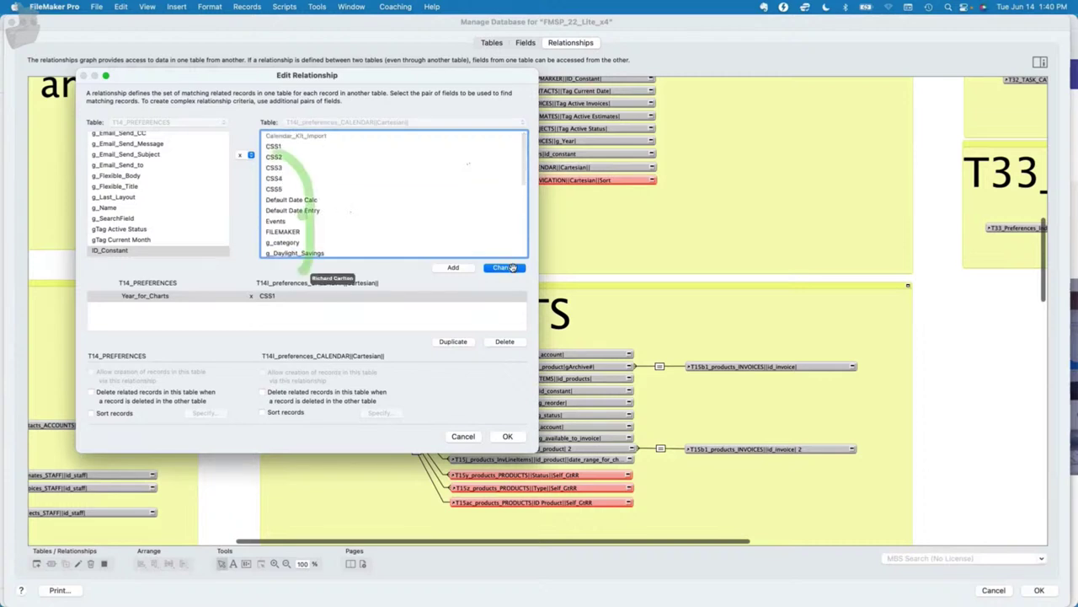
pyautogui.scroll(-5, 416, 229)
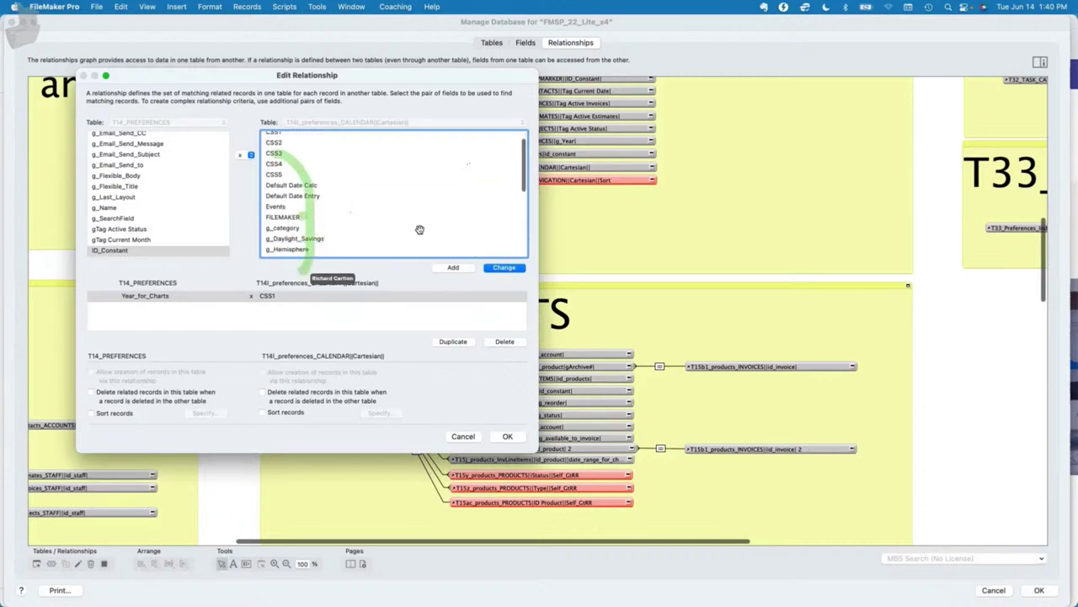
pyautogui.click(504, 267)
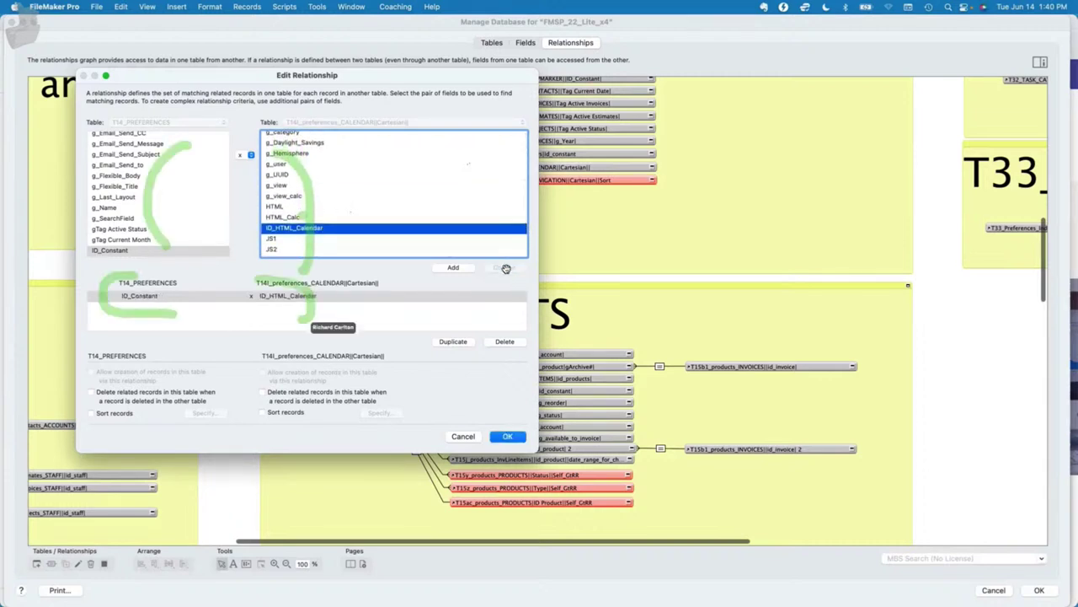
pyautogui.click(512, 435)
# Create a calculation field id_constant with the formula 1 and a number result in the CDH_Calendar_HTML table.
pyautogui.click(524, 42)
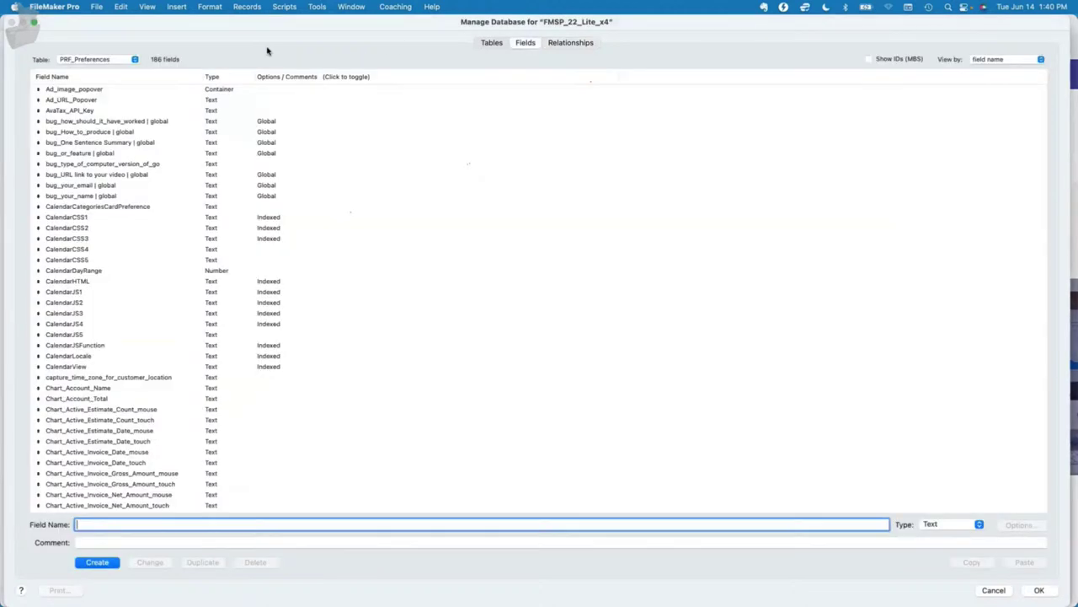
pyautogui.click(71, 60)
pyautogui.scroll(5, 80, 93)
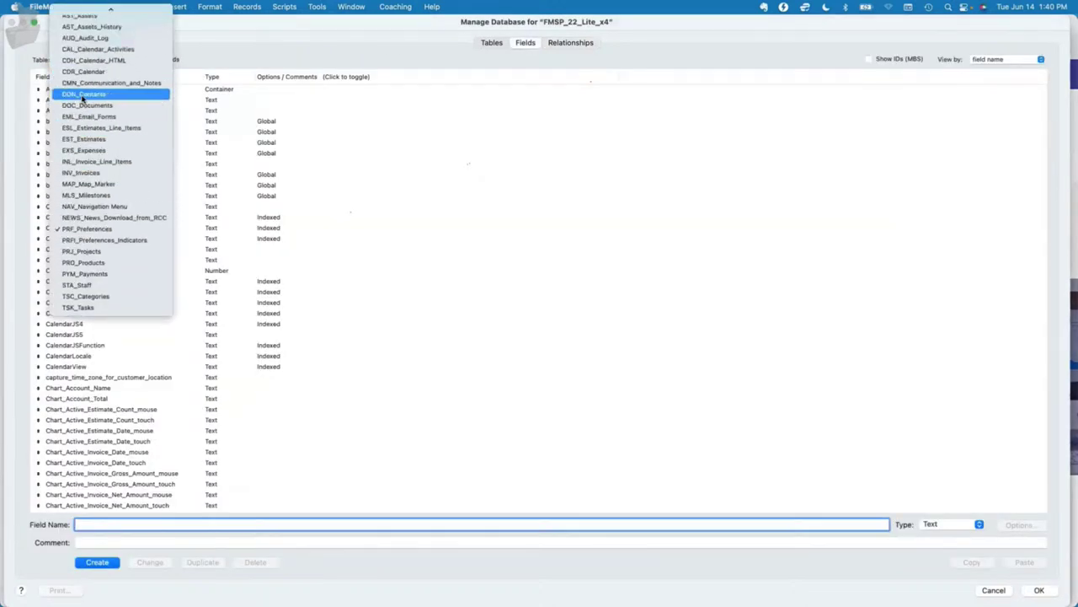
pyautogui.scroll(2, 82, 99)
pyautogui.click(84, 75)
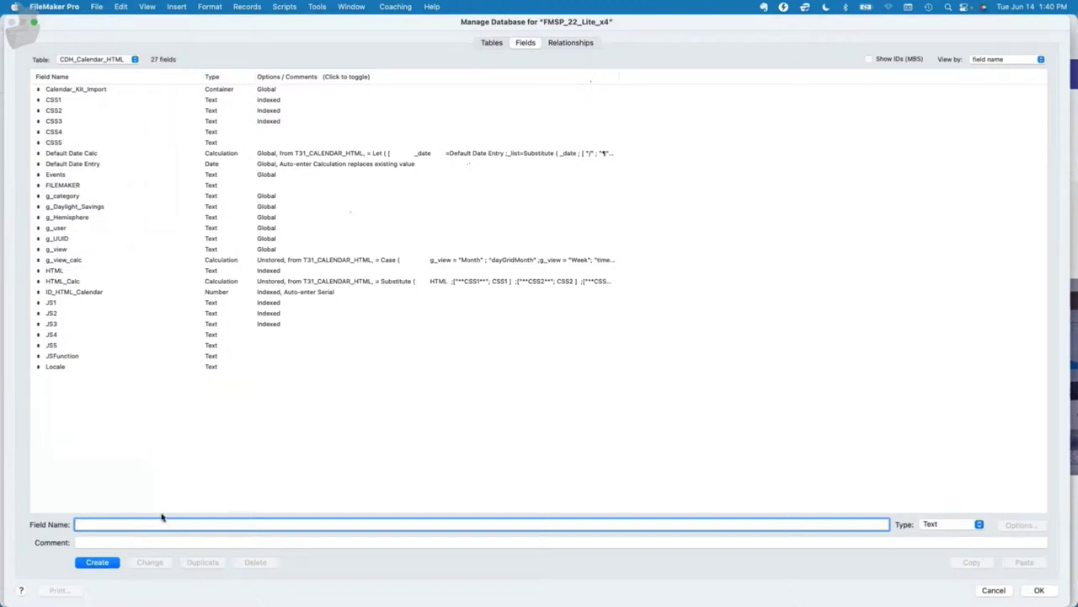
pyautogui.write('id_constant')
pyautogui.press('super+l')
pyautogui.press('Return')
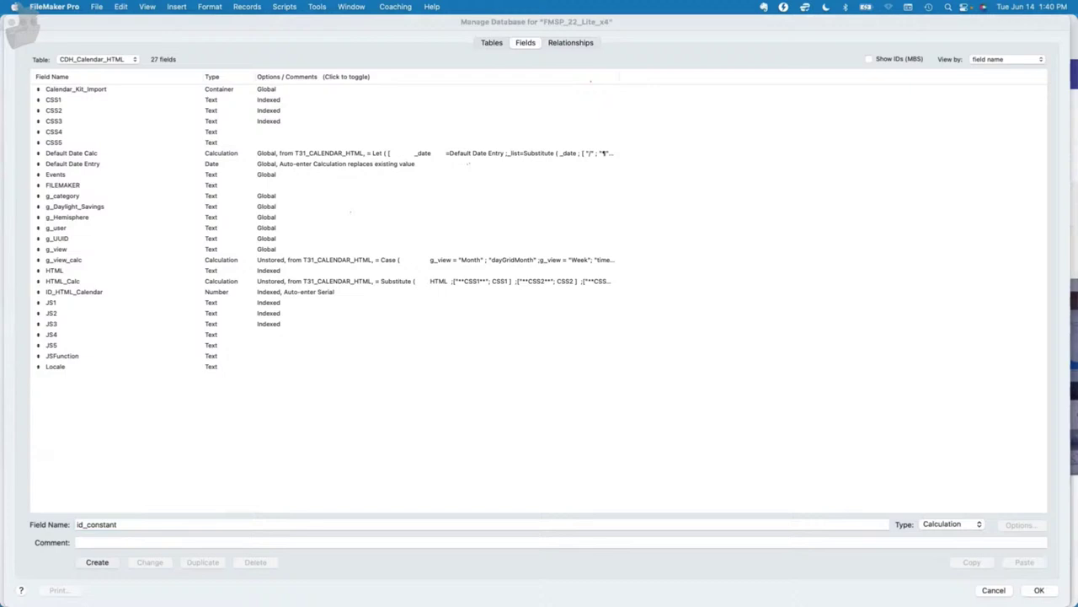
pyautogui.write('1')
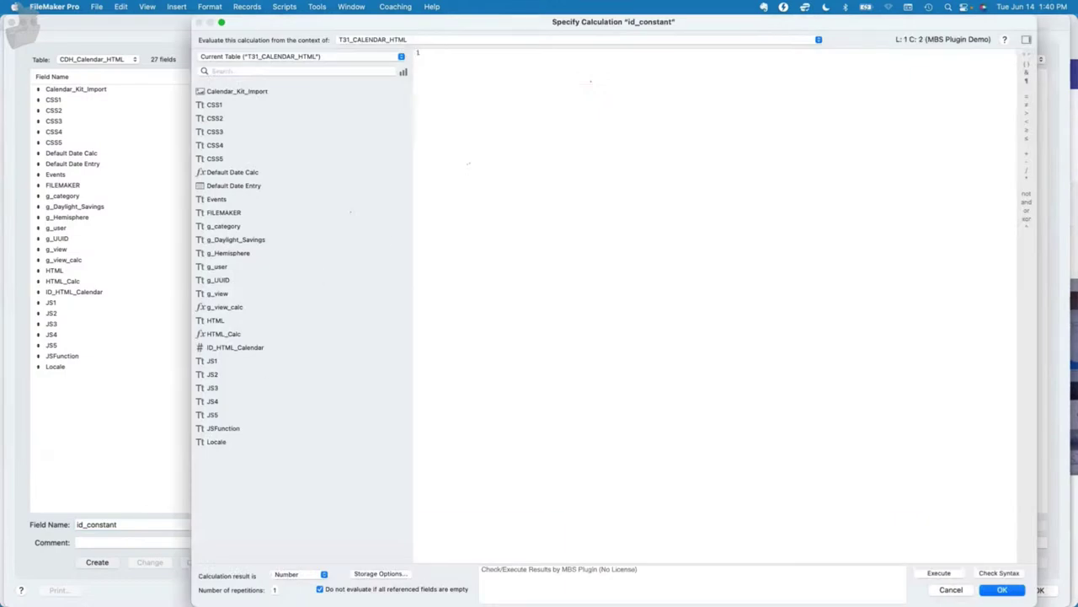
pyautogui.press('Return')
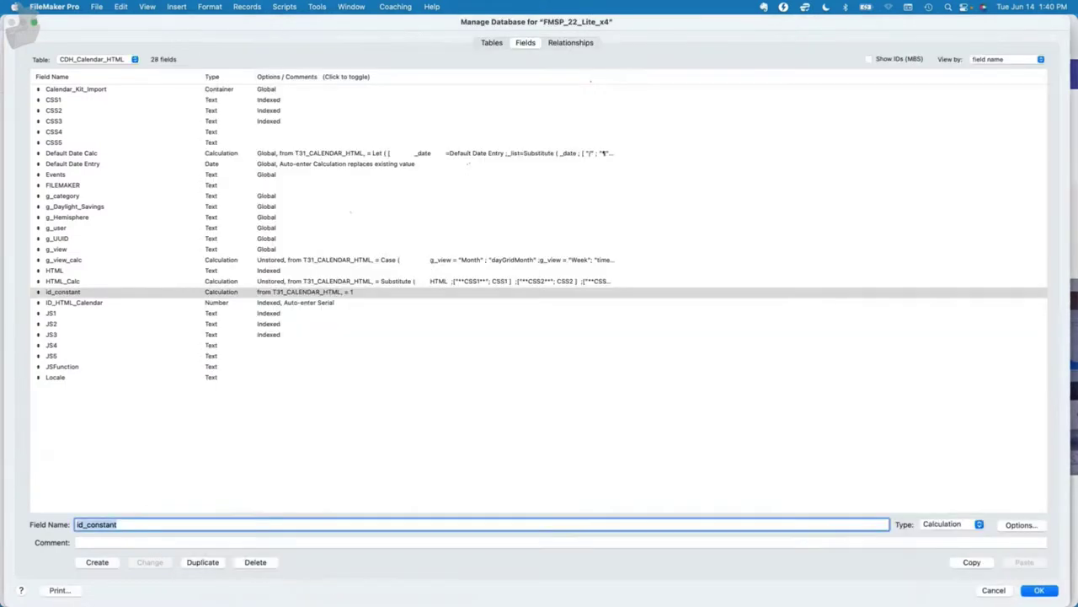
# Change the T14_PREFERENCES to T14l_preferences_CALENDAR relationship to match ID_Constant = id_constant.
pyautogui.click(556, 48)
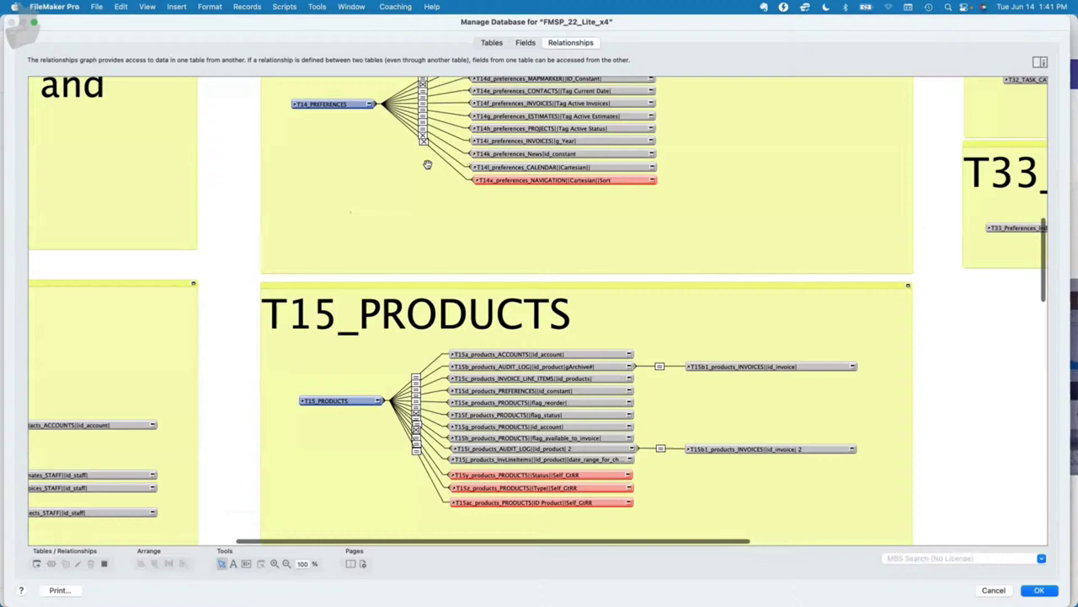
pyautogui.doubleClick(423, 138)
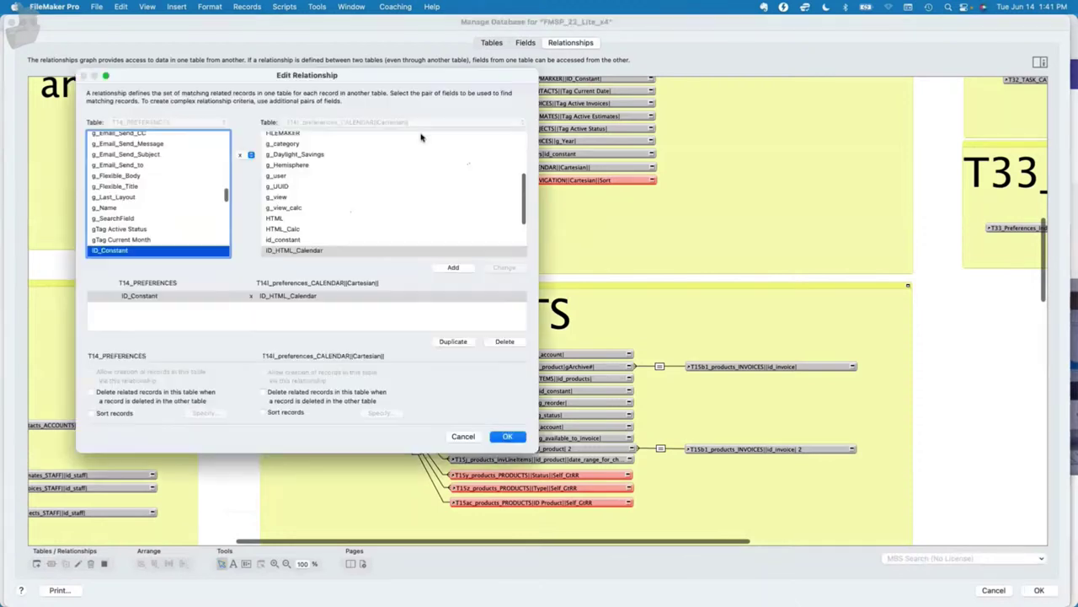
pyautogui.click(286, 240)
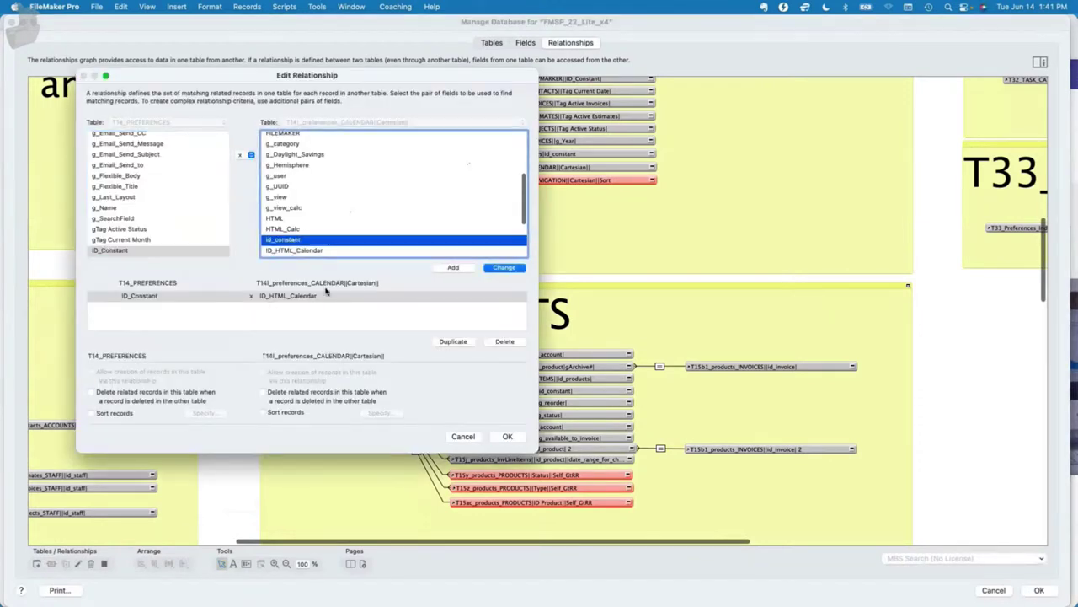
pyautogui.click(501, 270)
pyautogui.click(251, 155)
pyautogui.click(261, 106)
pyautogui.click(250, 155)
pyautogui.click(244, 88)
pyautogui.click(506, 267)
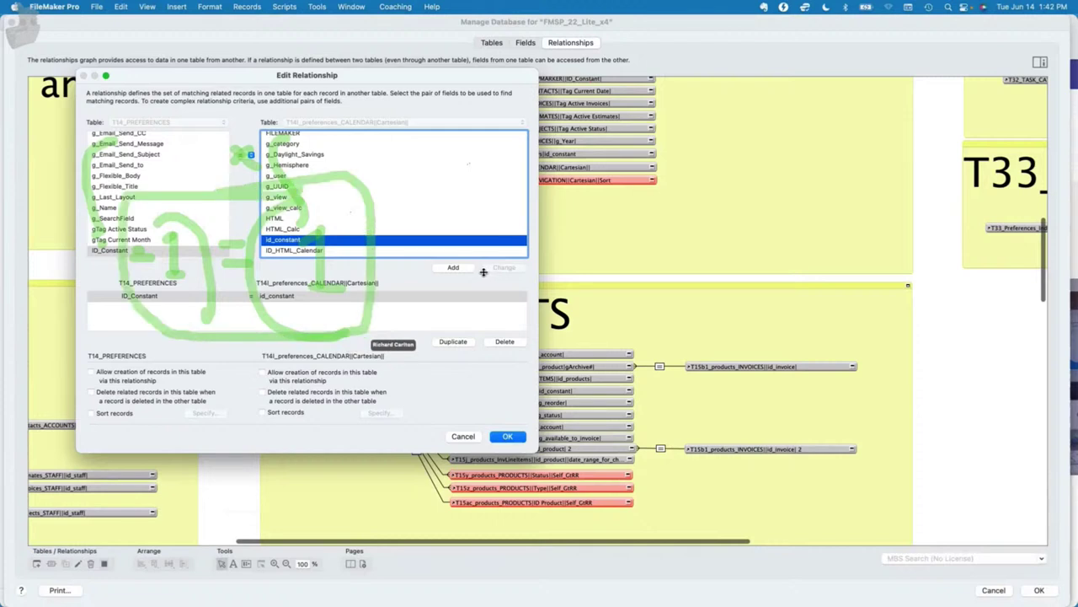
pyautogui.click(513, 437)
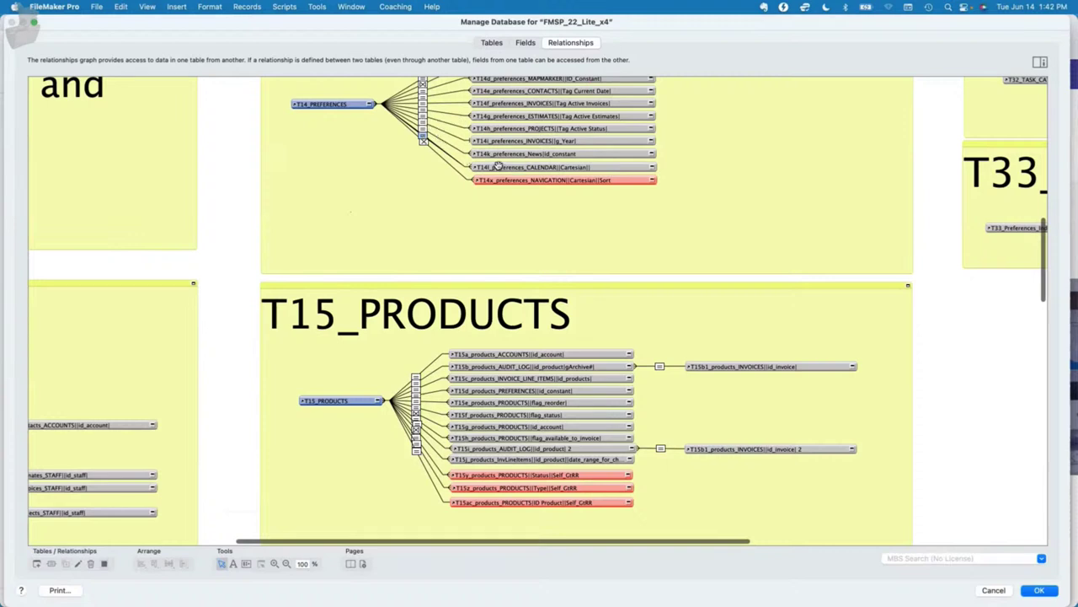
# Rename the calendar table occurrence as T14l_preferences_CALENDAR||id_constant|| and save the database changes.
pyautogui.doubleClick(580, 168)
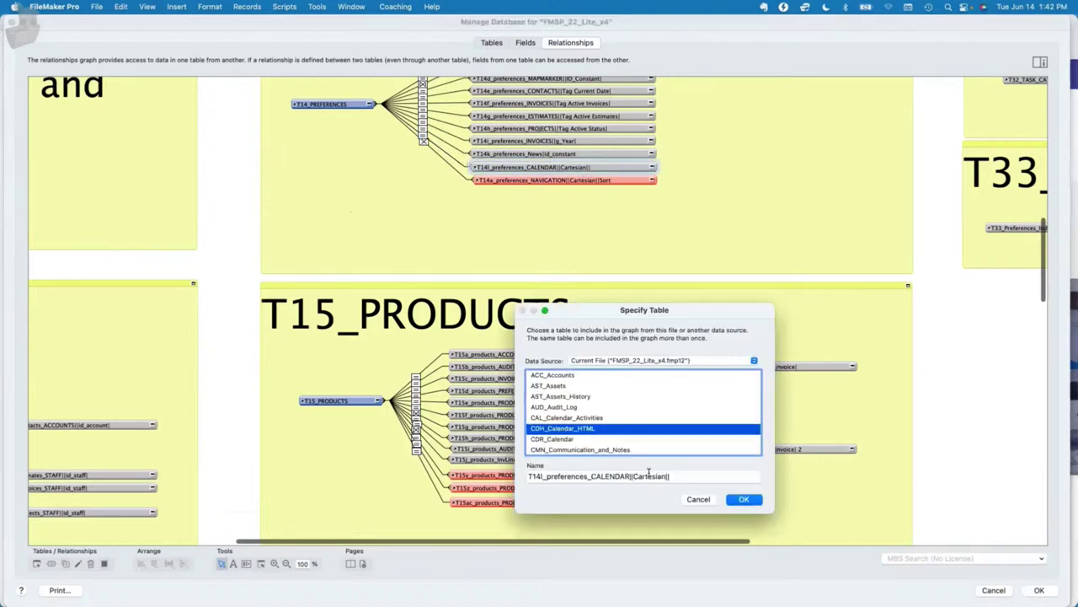
pyautogui.doubleClick(658, 475)
pyautogui.write('id_constant')
pyautogui.press('Return')
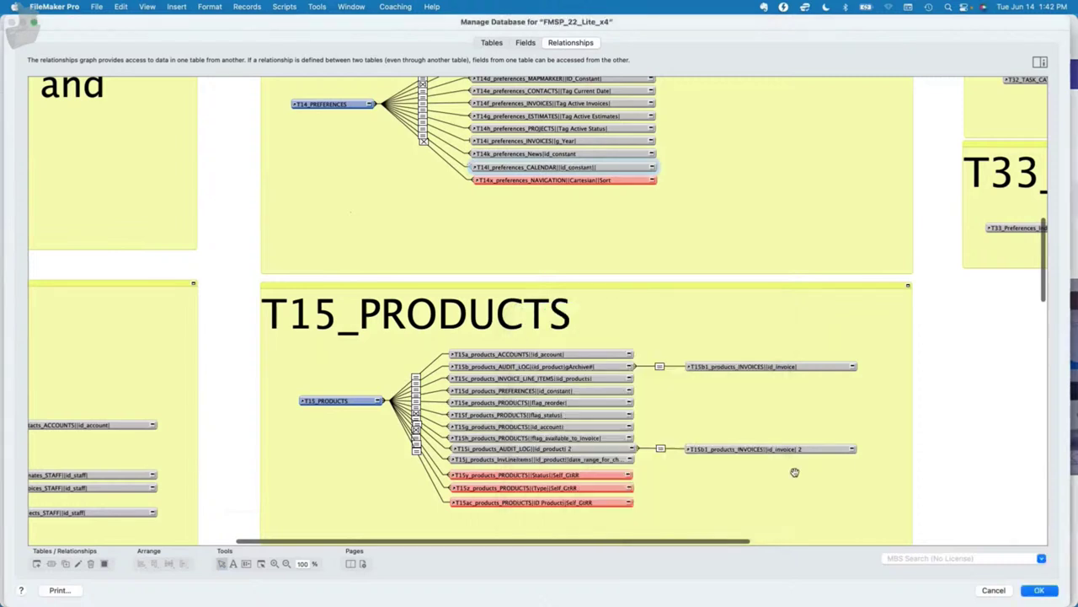
pyautogui.press('Return')
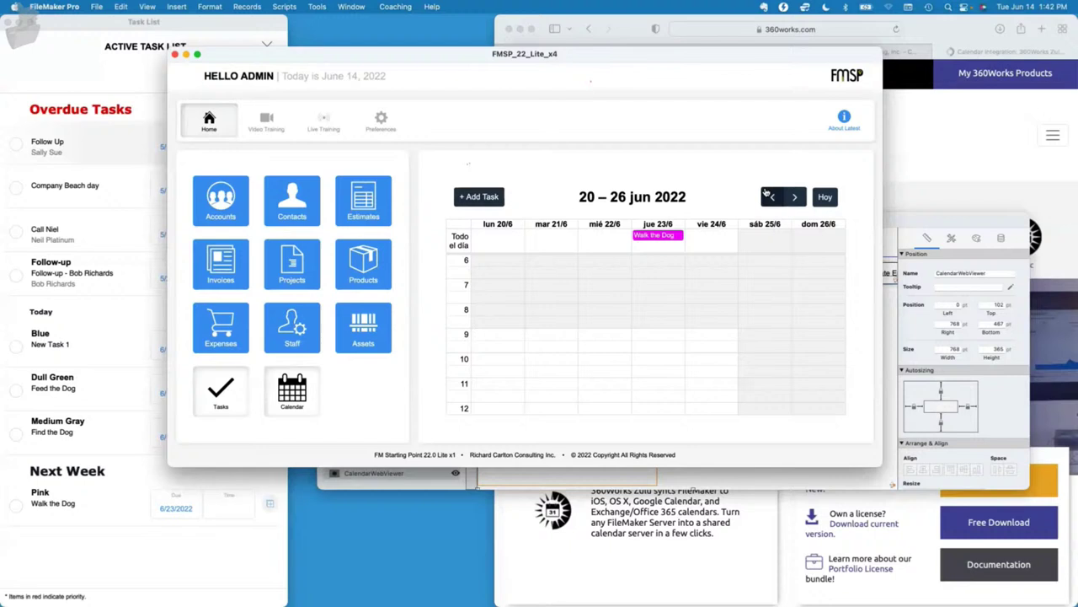
# Page through the home layout calendar, return it to the current week, and switch the Calendar window to Browse mode.
pyautogui.click(795, 197)
pyautogui.click(773, 198)
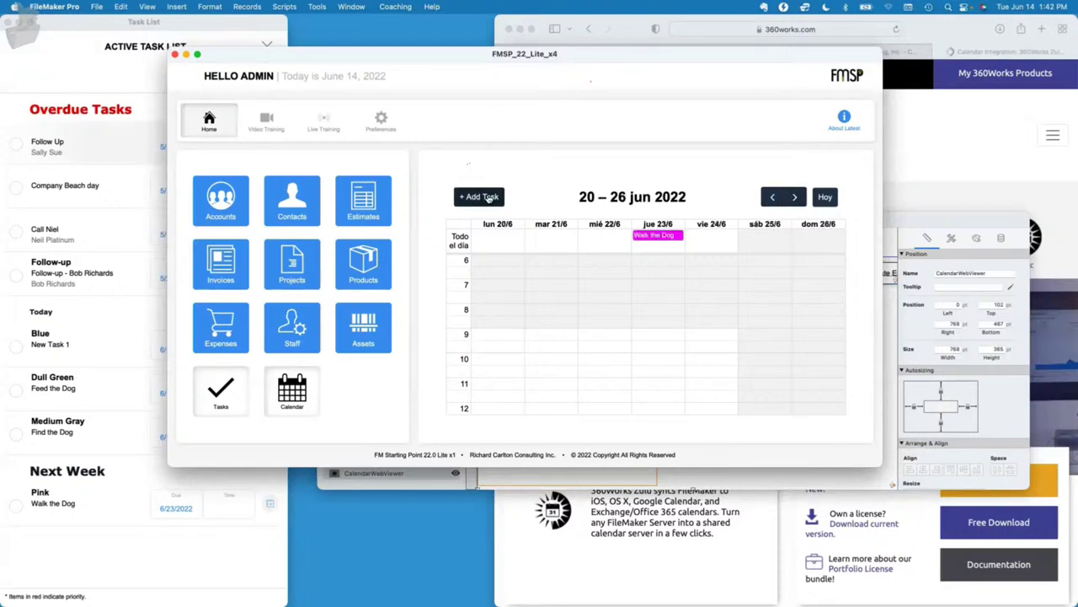
pyautogui.click(823, 198)
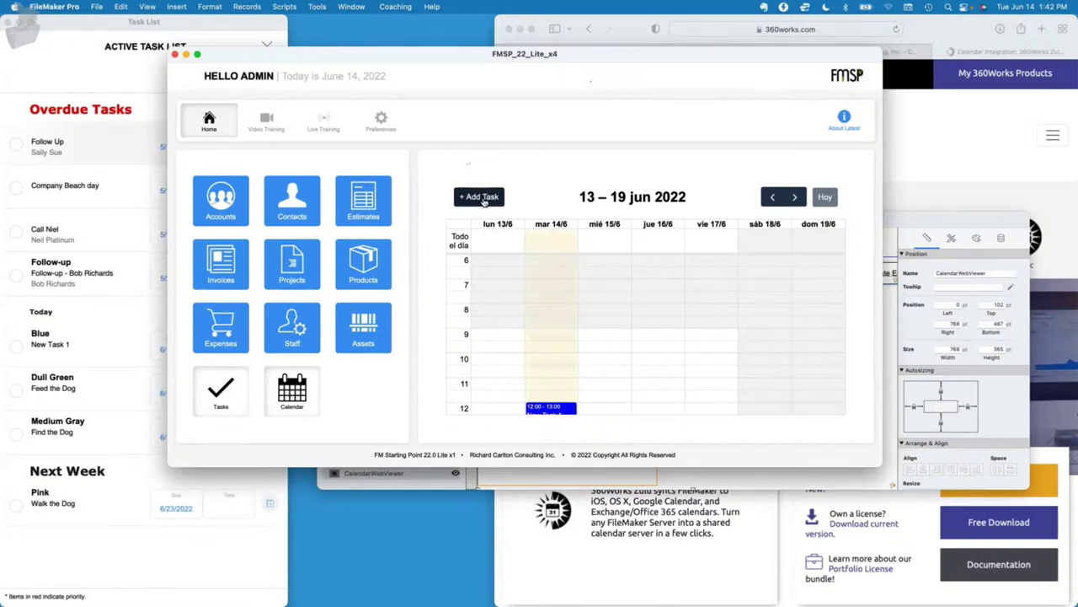
pyautogui.click(886, 222)
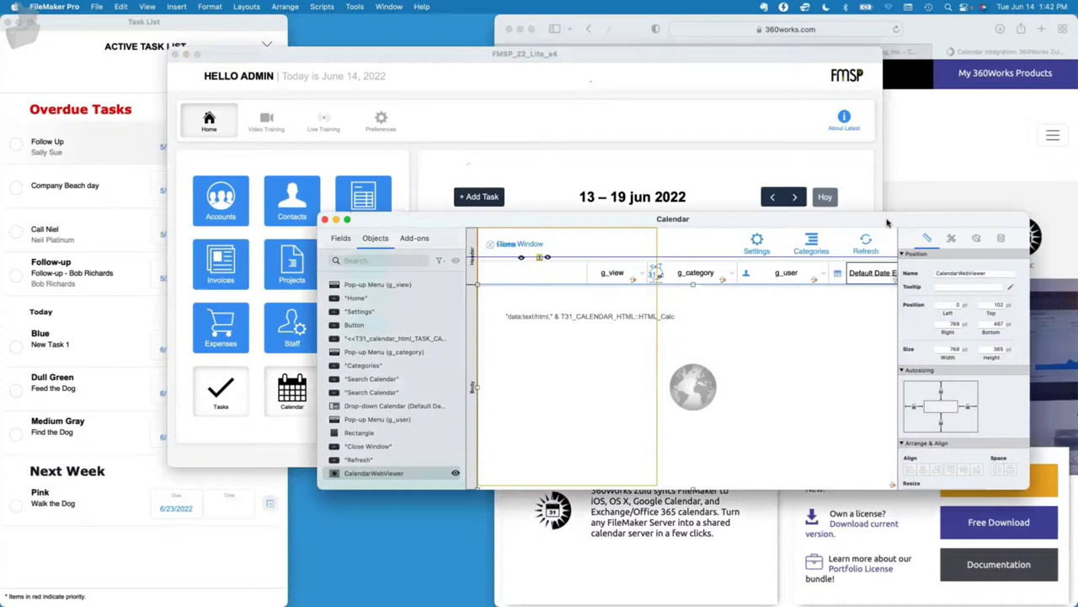
pyautogui.press('super+b')
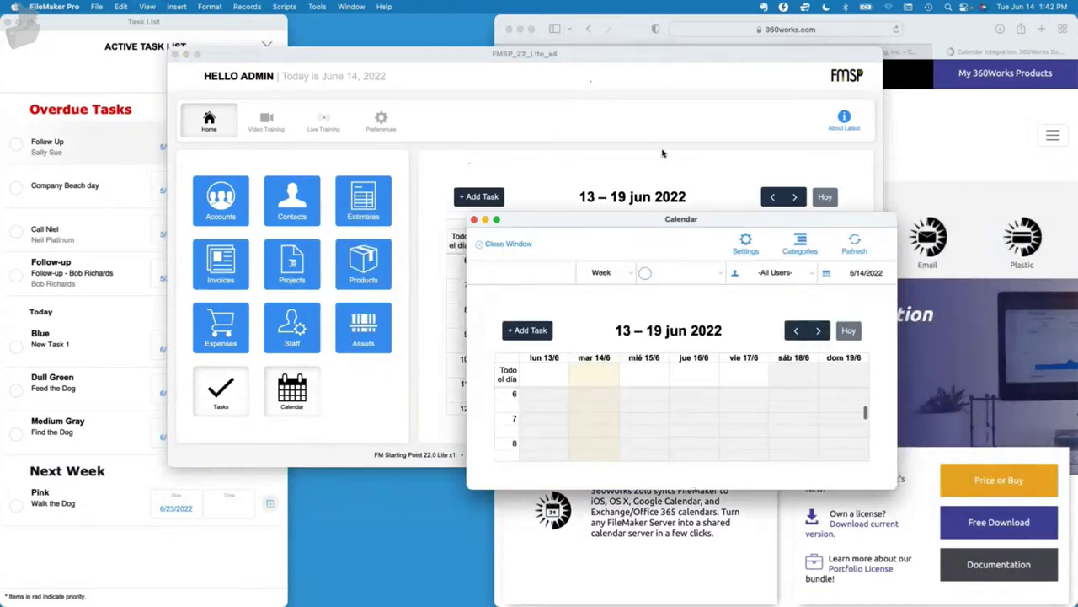
# Move New Task 1 from Tuesday to Friday 17 June at 12:00 on the home layout calendar.
pyautogui.click(664, 154)
pyautogui.scroll(-3, 571, 414)
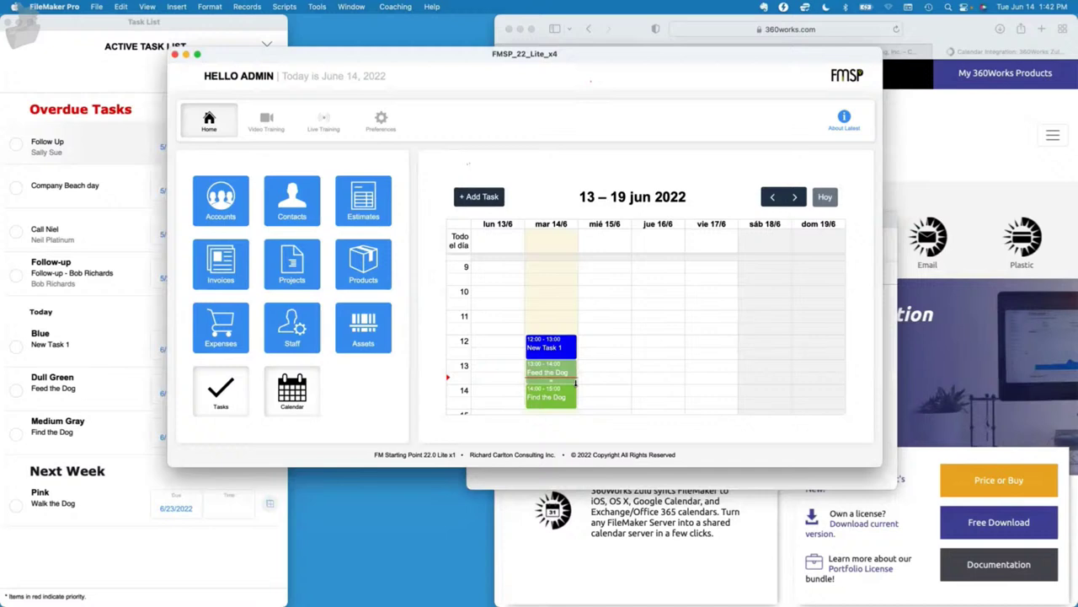
pyautogui.moveTo(533, 346); pyautogui.dragTo(684, 345)
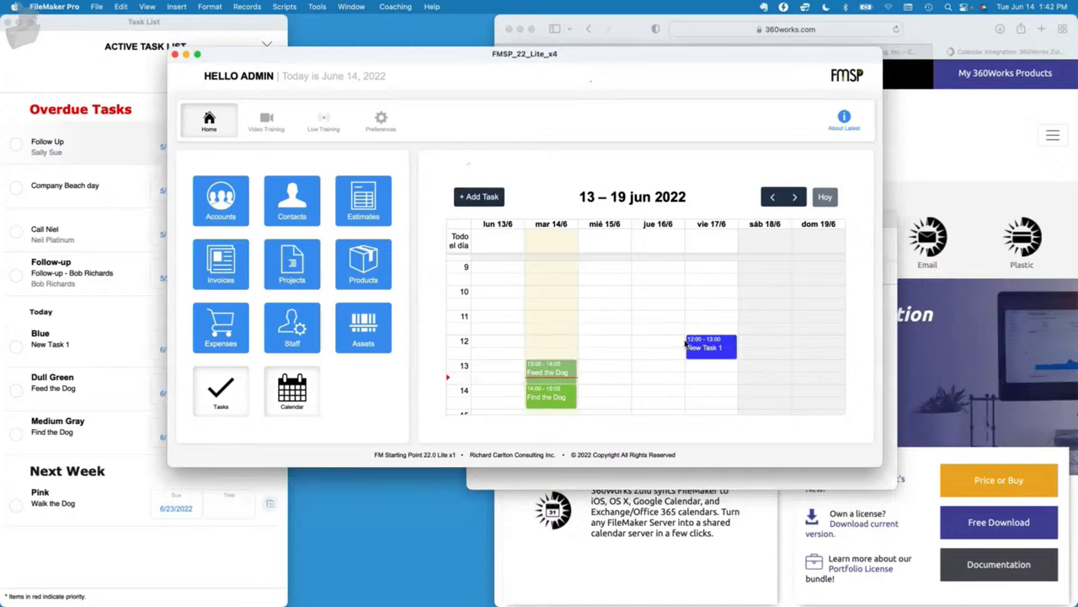
# Enlarge and refresh the Calendar window to check the position of New Task 1.
pyautogui.click(741, 483)
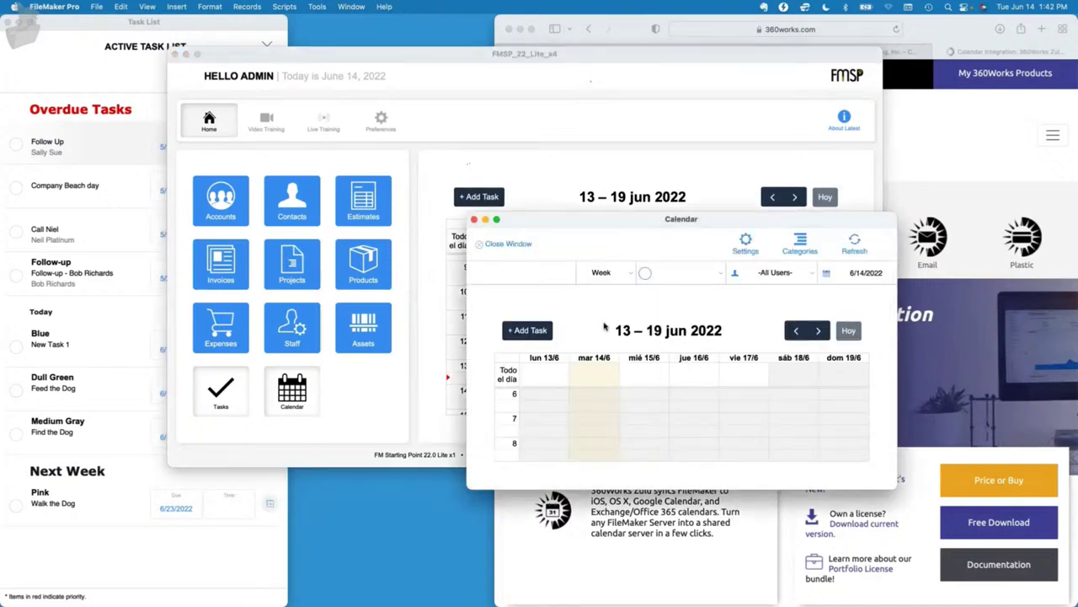
pyautogui.moveTo(619, 221); pyautogui.dragTo(647, 157)
pyautogui.moveTo(924, 425); pyautogui.dragTo(1040, 580)
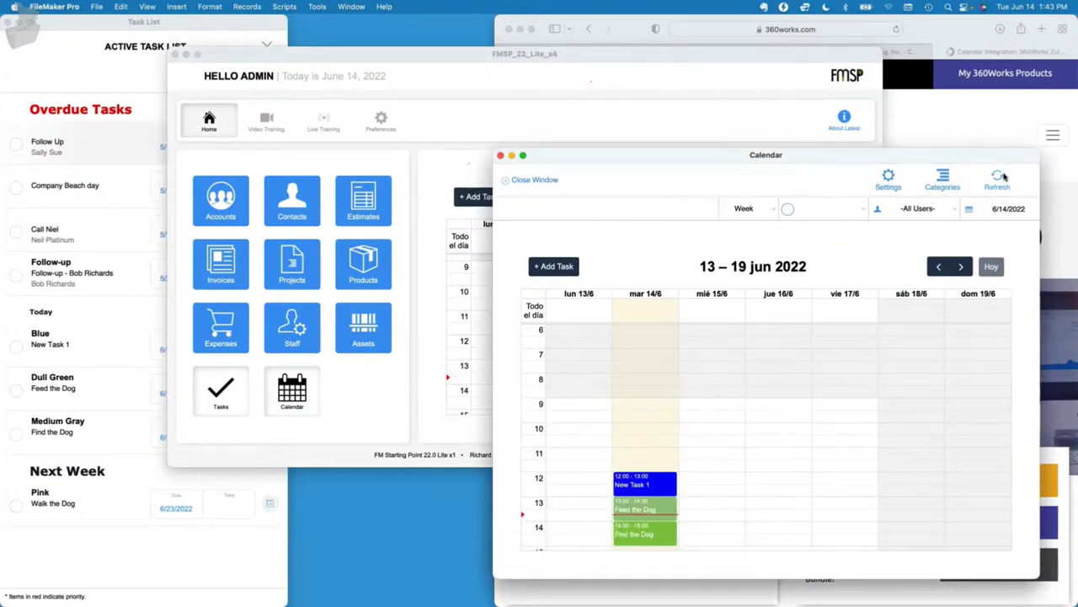
pyautogui.click(1004, 176)
pyautogui.moveTo(638, 156); pyautogui.dragTo(661, 68)
# Move New Task 1 back to Tuesday 14 June at 12:00 on the home layout calendar.
pyautogui.click(478, 120)
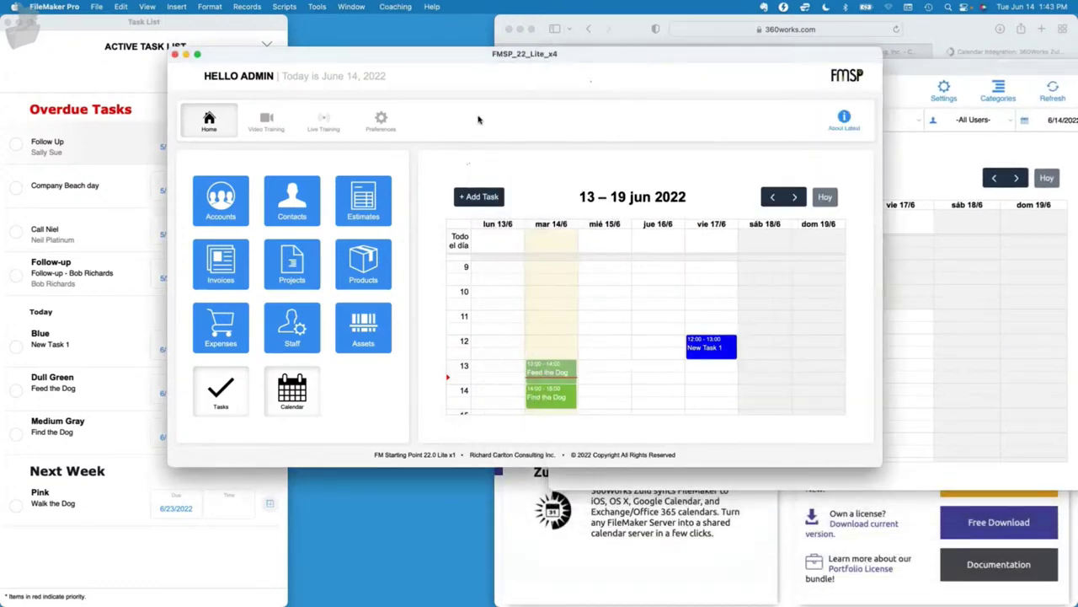
pyautogui.moveTo(700, 351); pyautogui.dragTo(554, 352)
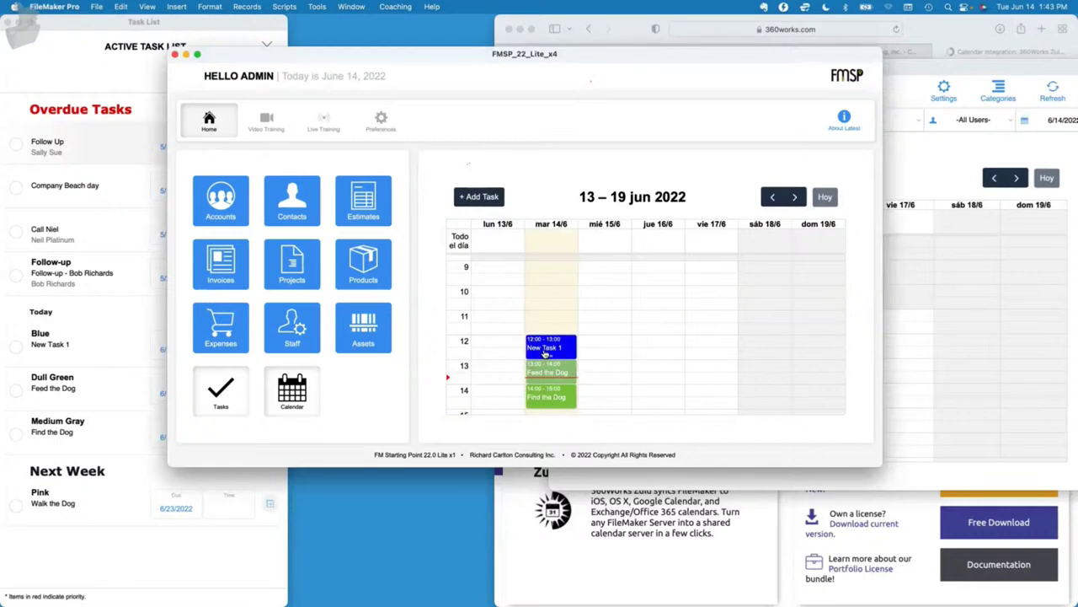
# Turn on the Script Debugger and move New Task 1 to Monday 13 June on the home layout calendar.
pyautogui.click(320, 9)
pyautogui.click(334, 8)
pyautogui.moveTo(552, 345); pyautogui.dragTo(508, 346)
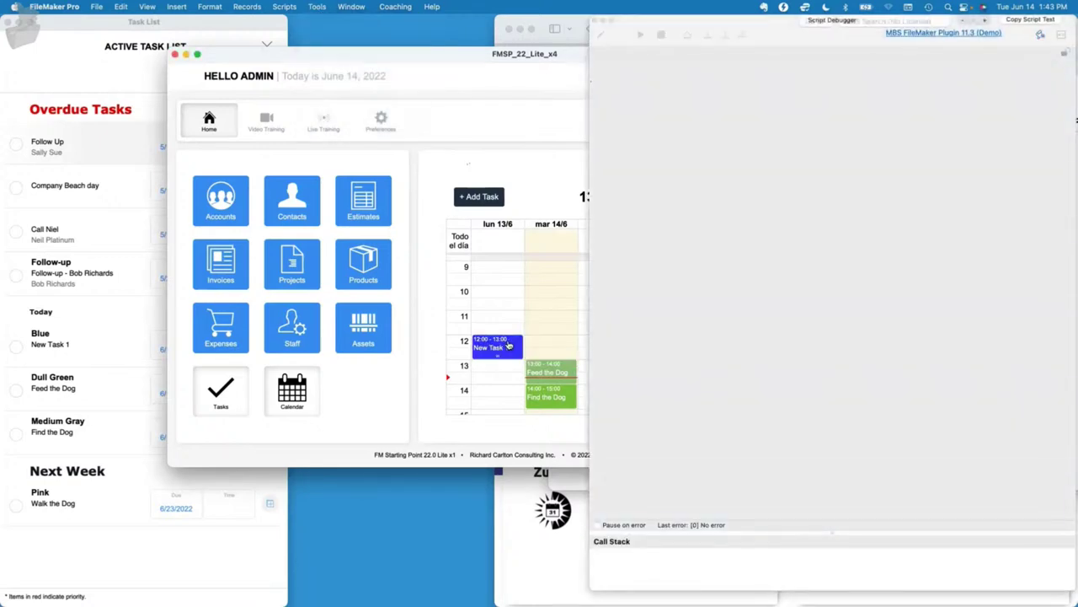
# Examine the UpdateTask script's steps in the Script Debugger, halt the script and close the debugger.
pyautogui.scroll(-5, 710, 217)
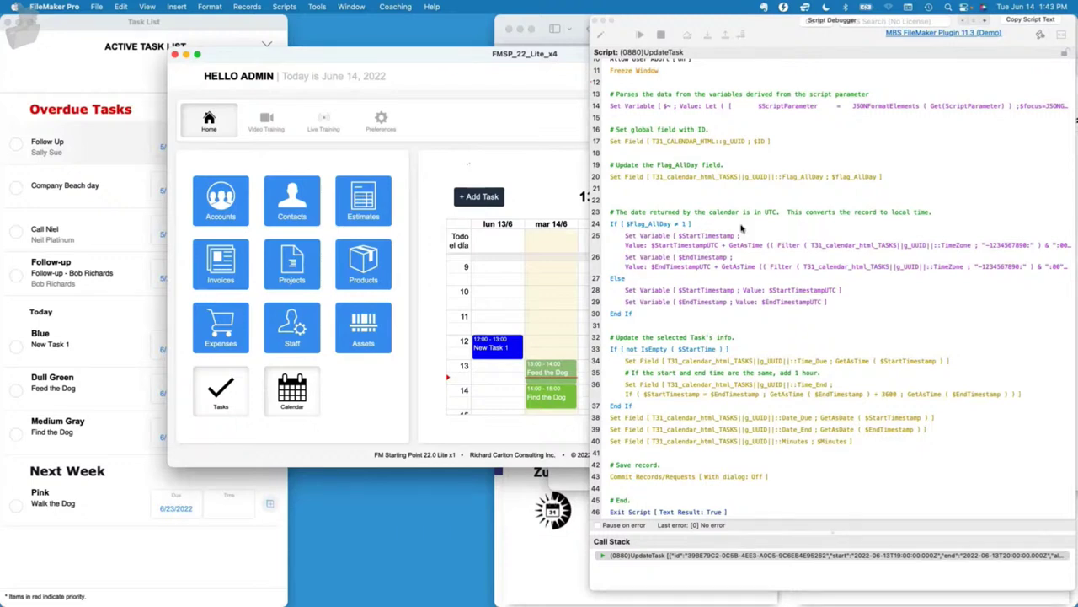
pyautogui.scroll(-1, 742, 224)
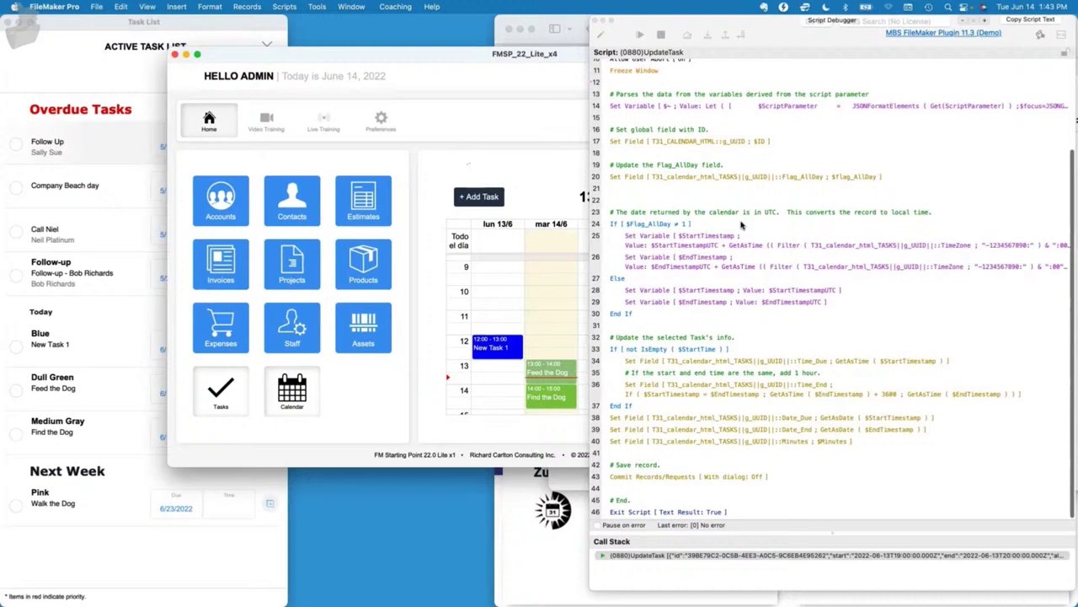
pyautogui.scroll(-1, 742, 224)
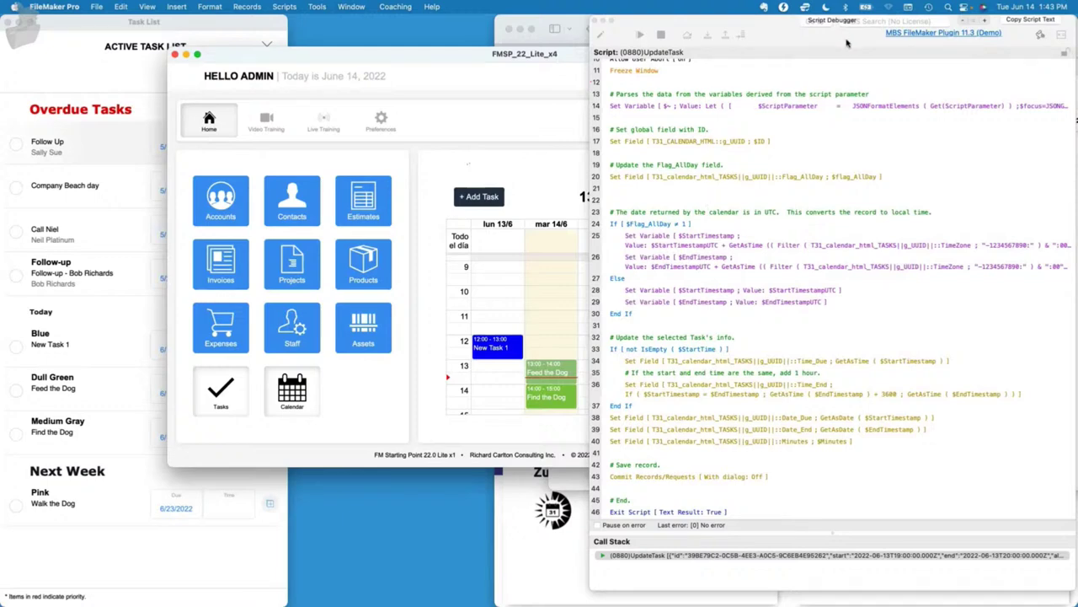
pyautogui.moveTo(845, 41); pyautogui.dragTo(809, 72)
pyautogui.moveTo(709, 60)
pyautogui.mouseDown()
pyautogui.moveTo(714, 53)
pyautogui.moveTo(716, 174)
pyautogui.moveTo(710, 68)
pyautogui.mouseUp()
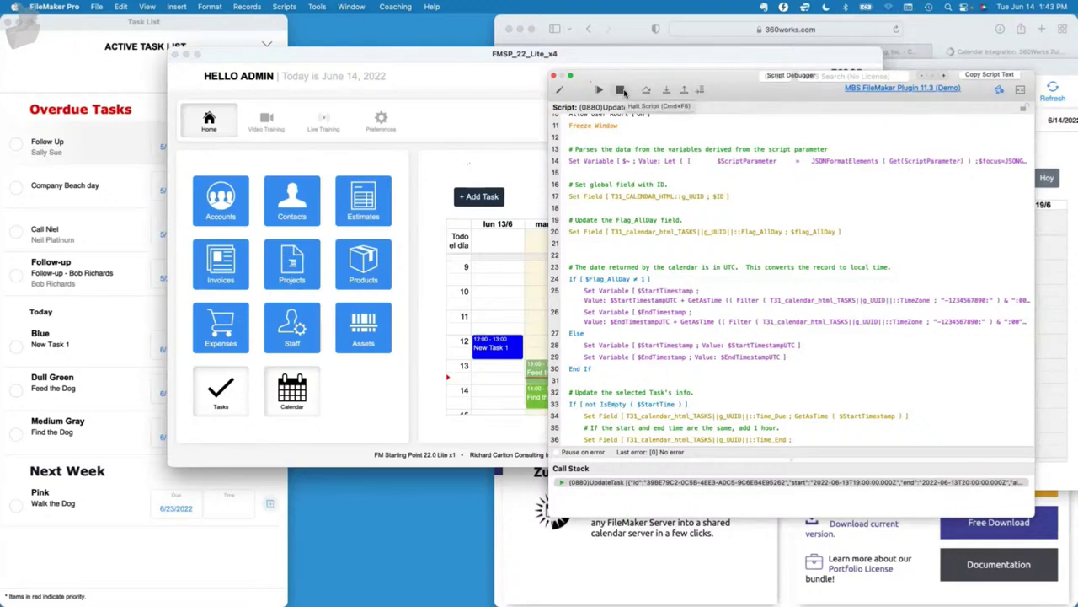
pyautogui.click(621, 90)
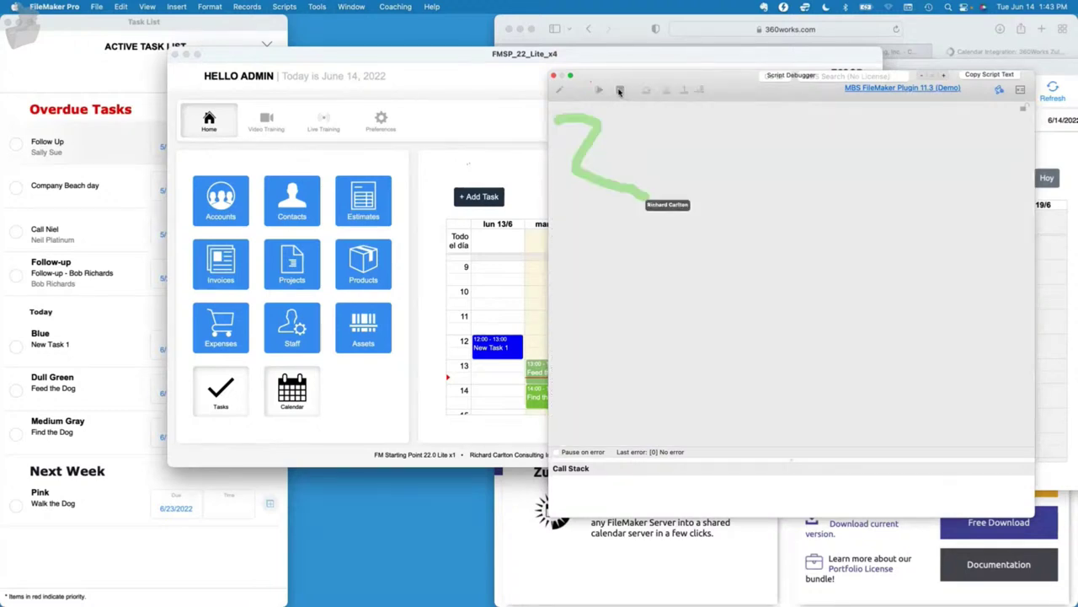
pyautogui.click(553, 77)
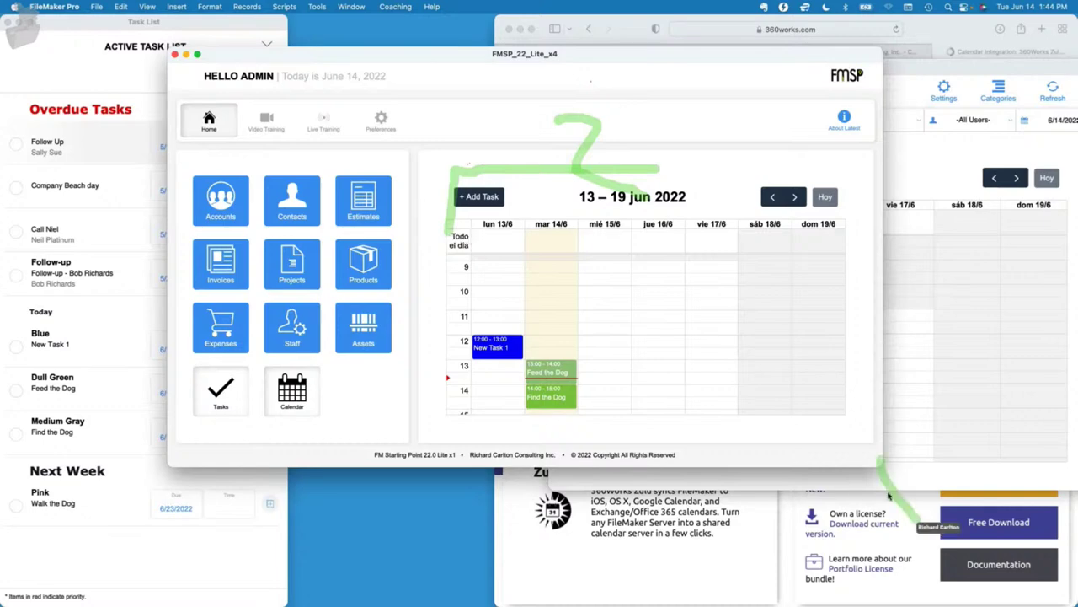
# Enlarge and reposition the home window and compare its embedded calendar with the Calendar window.
pyautogui.moveTo(879, 464); pyautogui.dragTo(1068, 593)
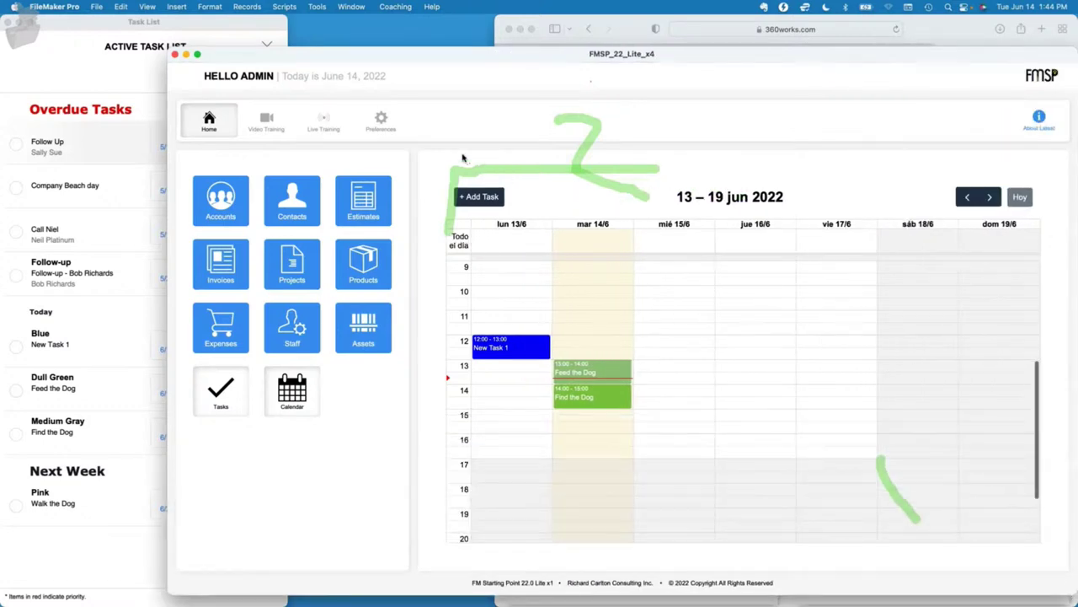
pyautogui.moveTo(405, 58); pyautogui.dragTo(292, 26)
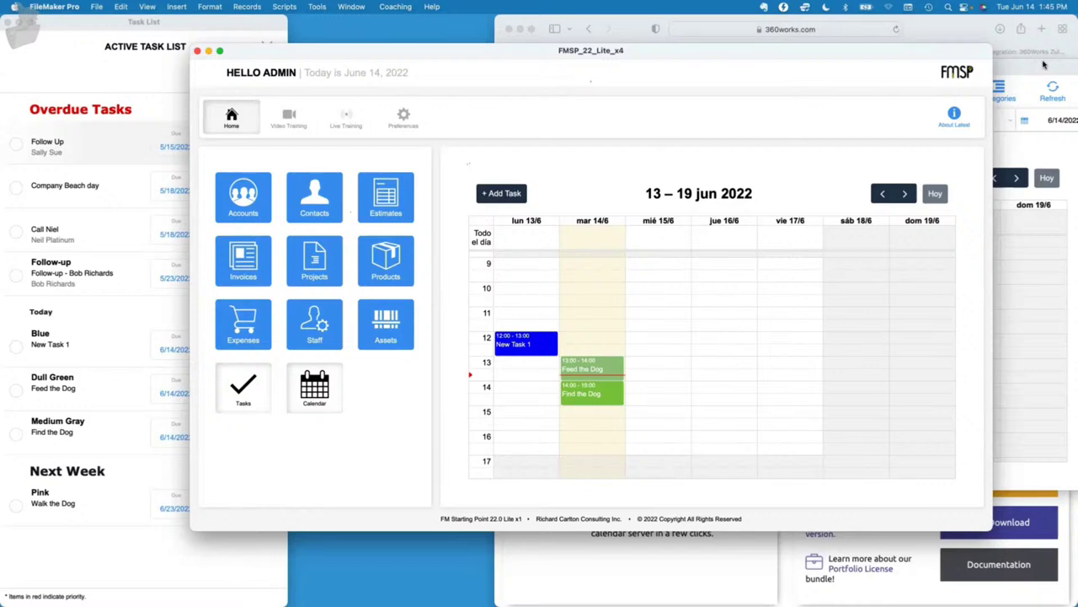
pyautogui.click(1043, 65)
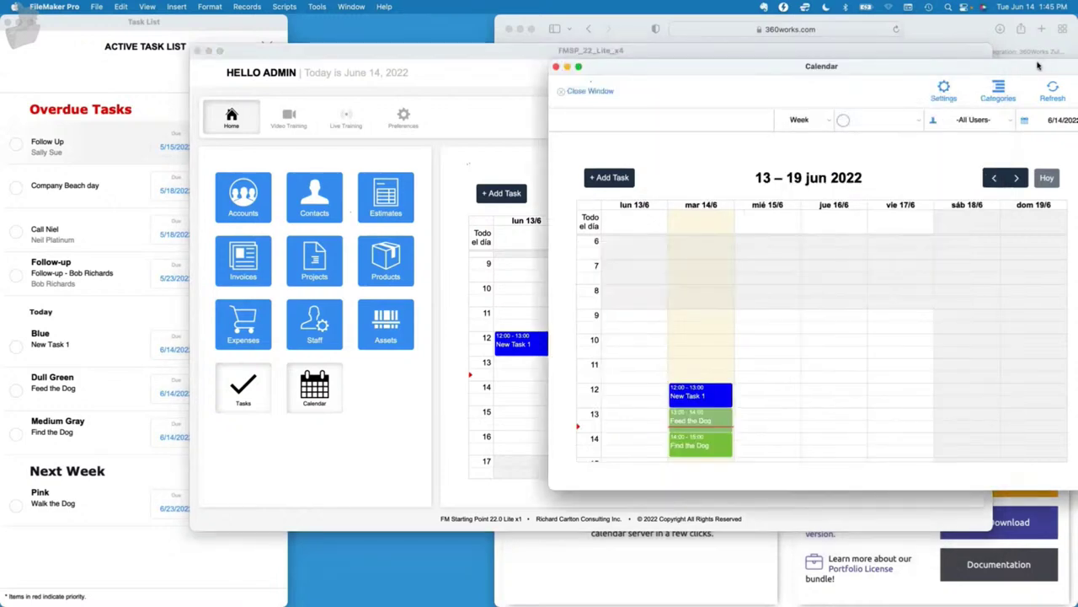
pyautogui.click(482, 63)
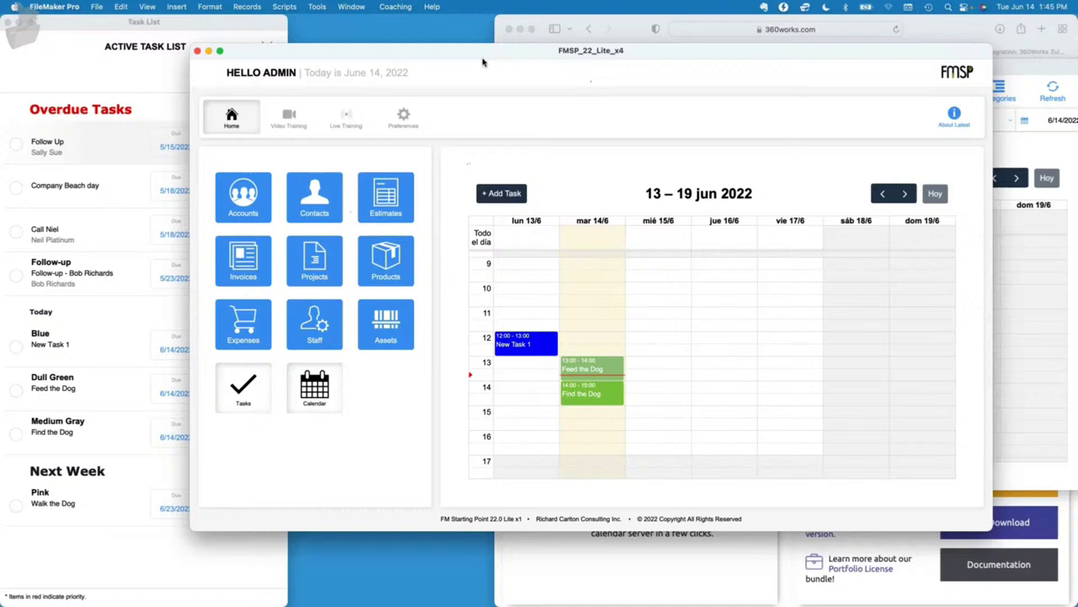
# Open UI-UX Design v4.fmp12 through the system search, view its slide-out task list and close the list again.
pyautogui.press('super+space')
pyautogui.write('us')
pyautogui.press('BackSpace')
pyautogui.press('BackSpace')
pyautogui.write('uiu')
pyautogui.click(792, 118)
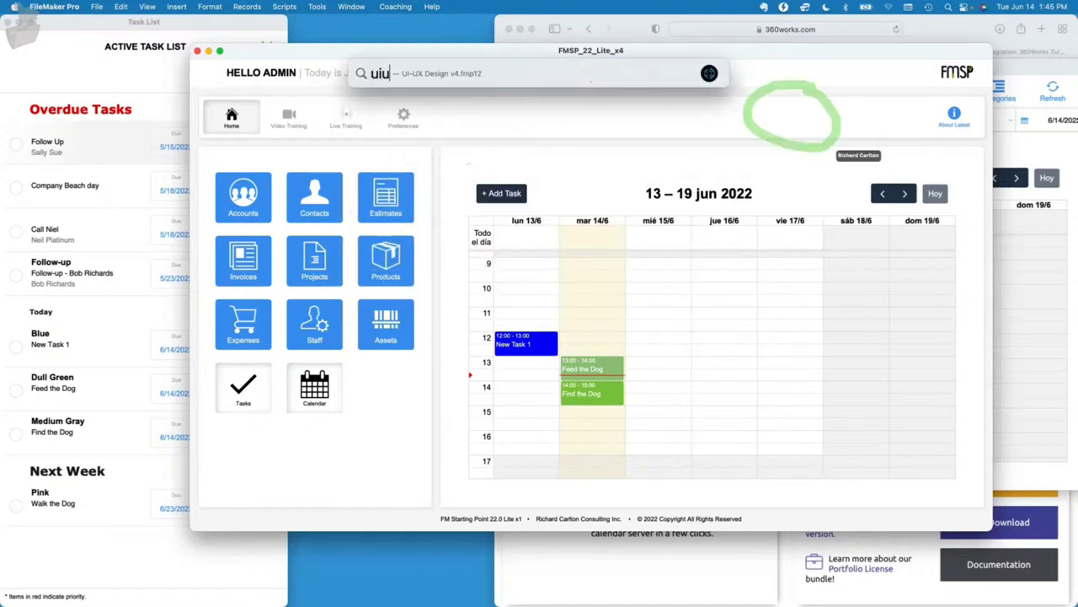
pyautogui.moveTo(762, 85); pyautogui.dragTo(801, 118)
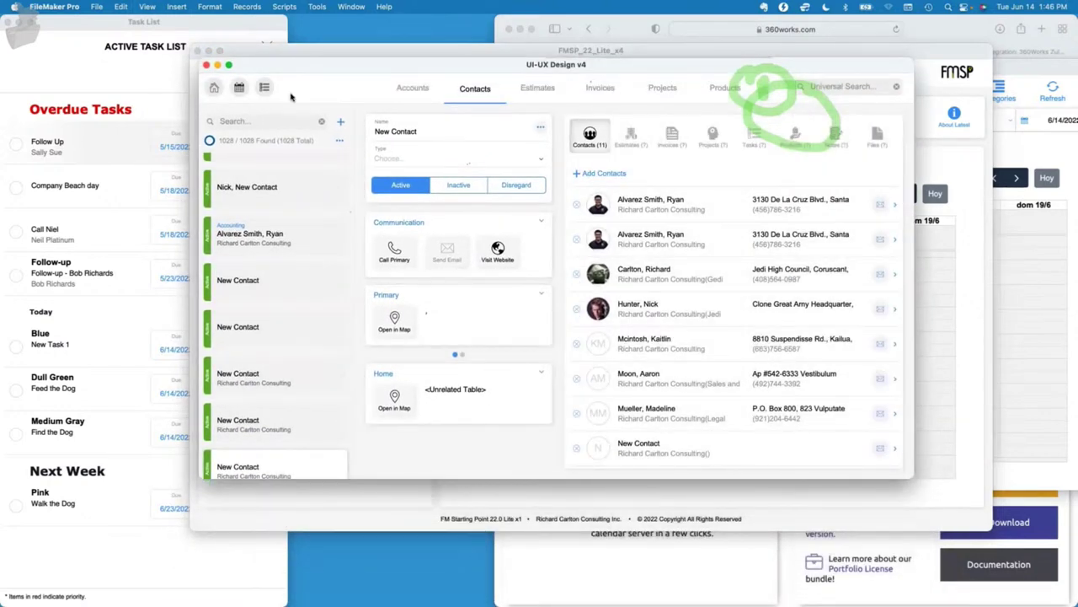
pyautogui.click(266, 90)
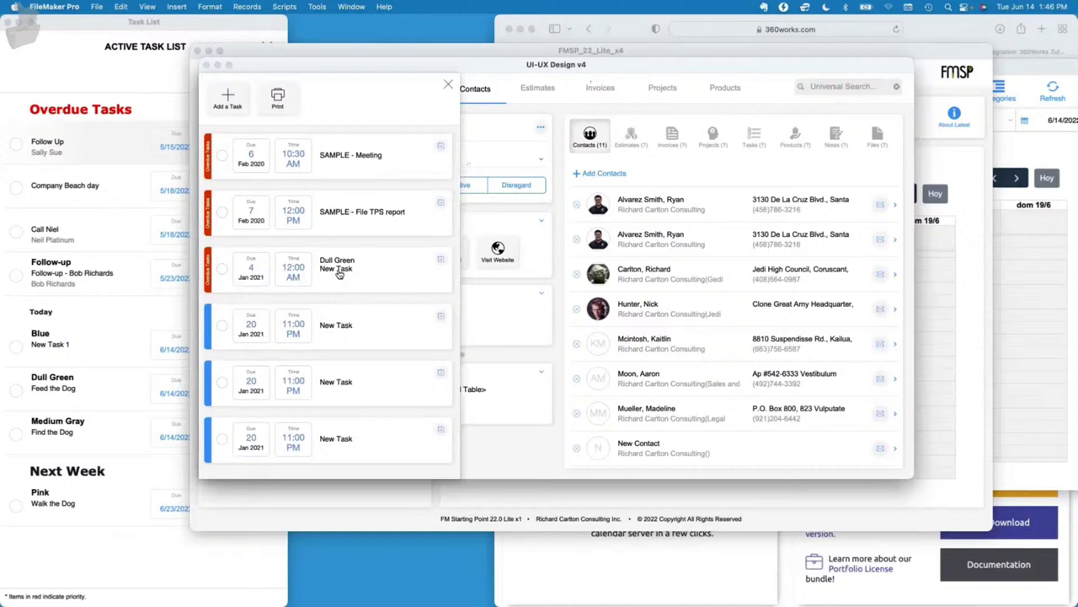
pyautogui.click(448, 85)
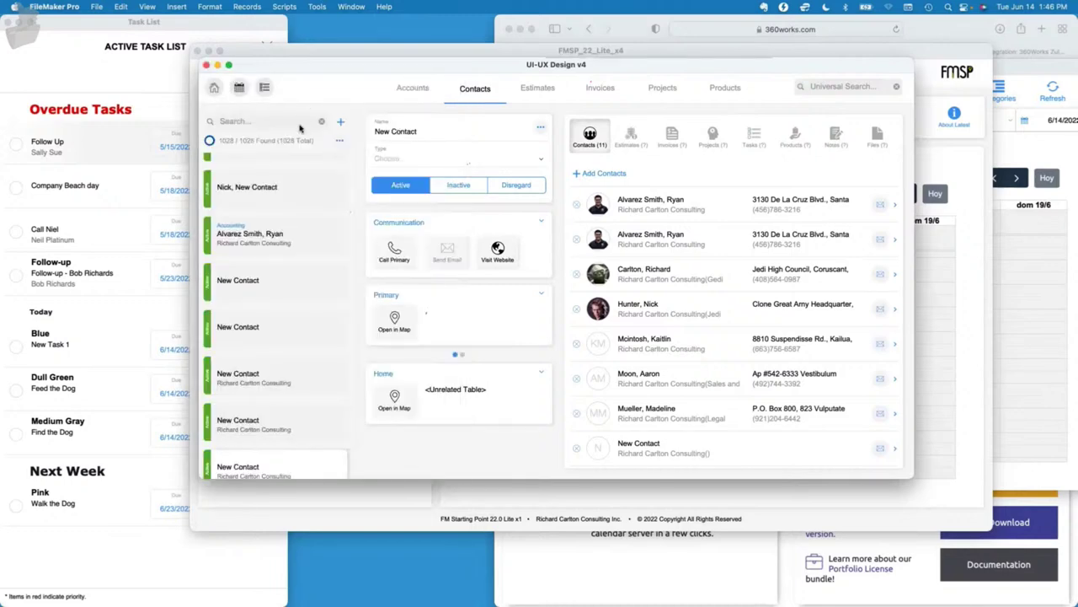
# Inspect the Contacts and Accounts layouts of UI-UX Design v4 in Layout mode and close the file.
pyautogui.press('super+l')
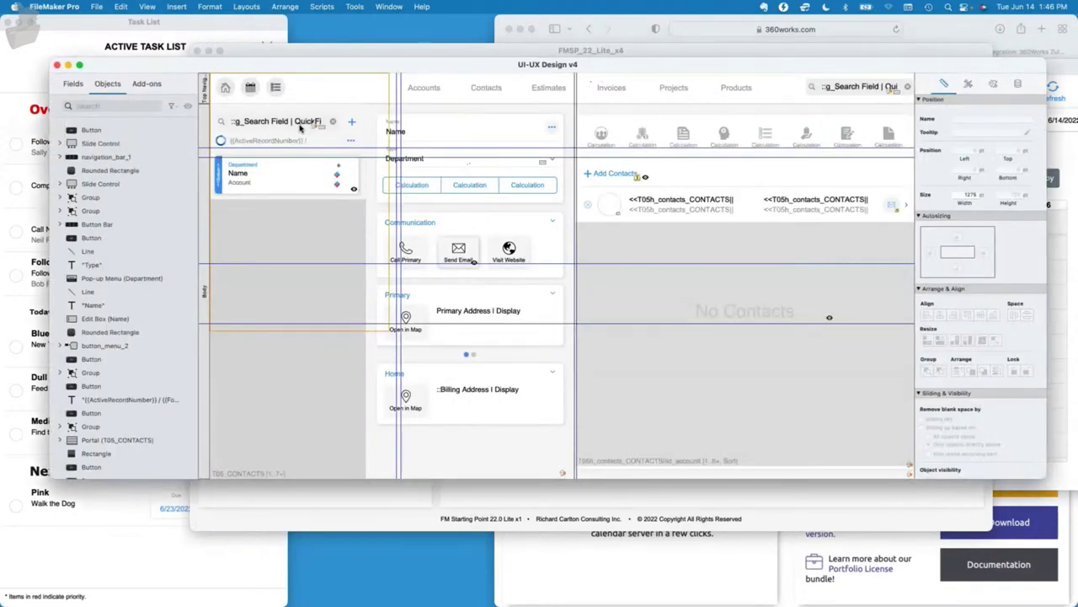
pyautogui.press('super+b')
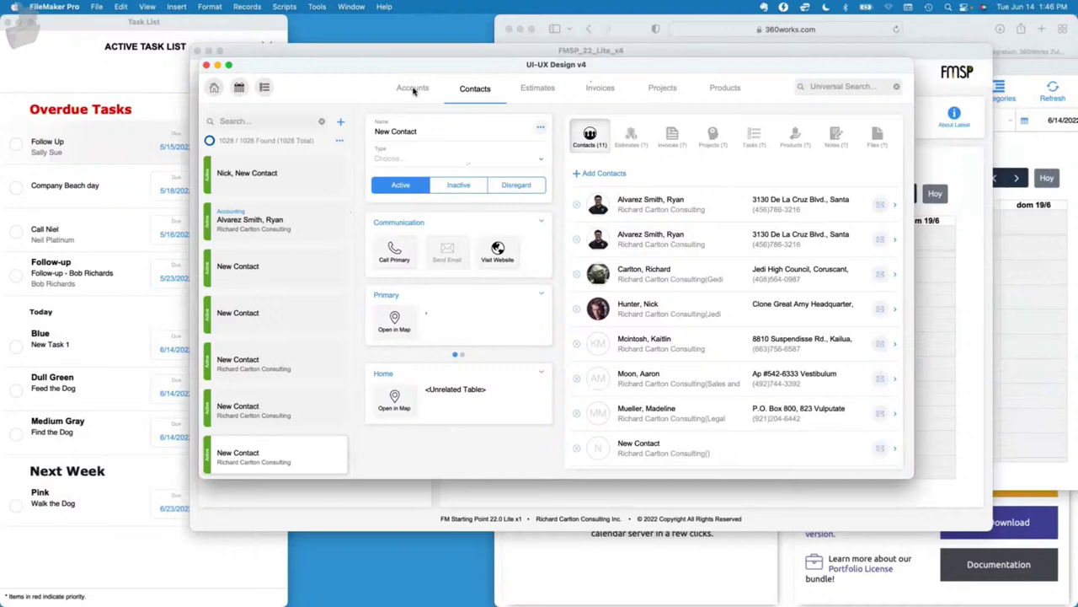
pyautogui.click(411, 89)
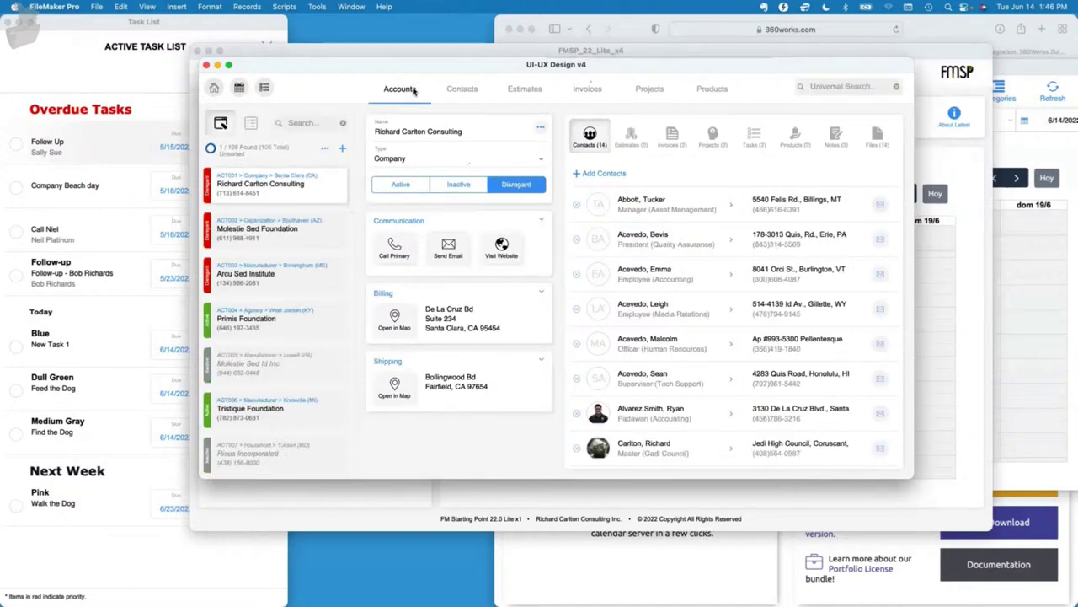
pyautogui.press('super+l')
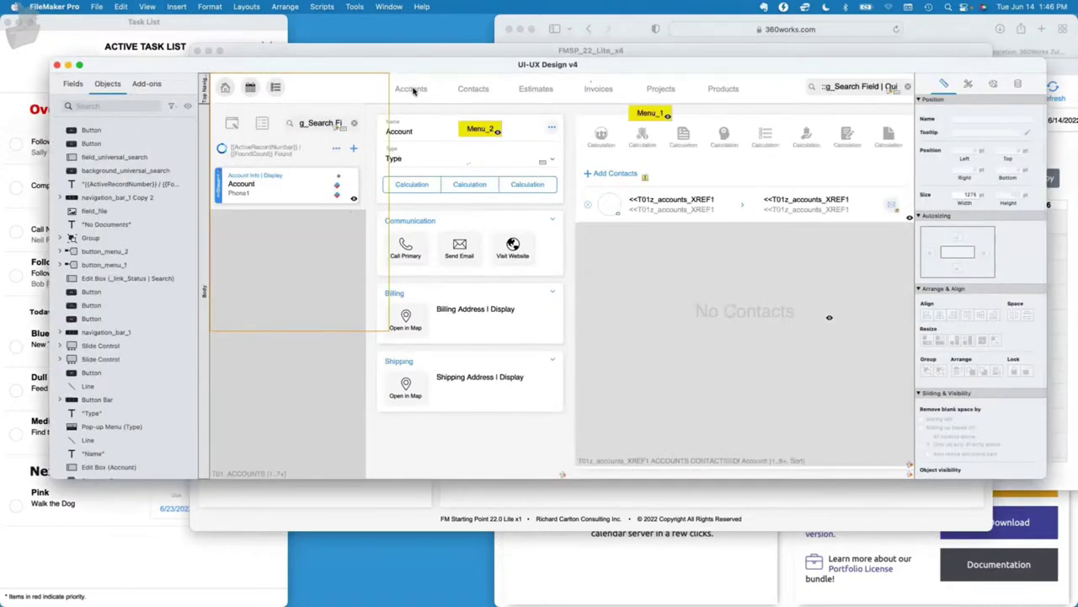
pyautogui.press('super+b')
pyautogui.press('super+w')
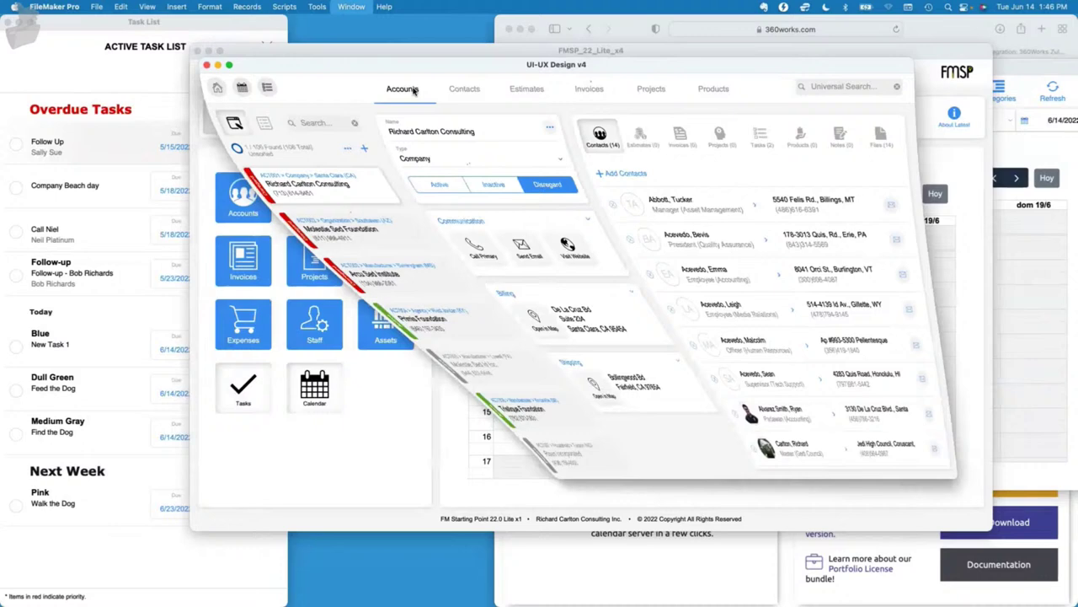
# View the Contacts layout in FMSP_22_Lite_x4 and return to the home dashboard.
pyautogui.moveTo(411, 56); pyautogui.dragTo(409, 41)
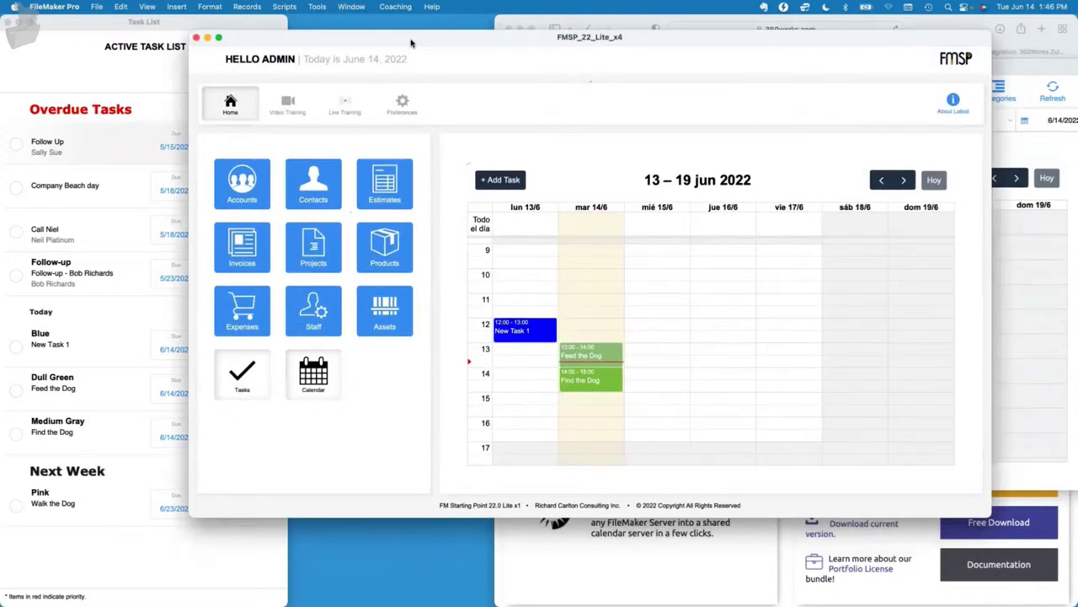
pyautogui.click(306, 189)
pyautogui.press('super+alt+s')
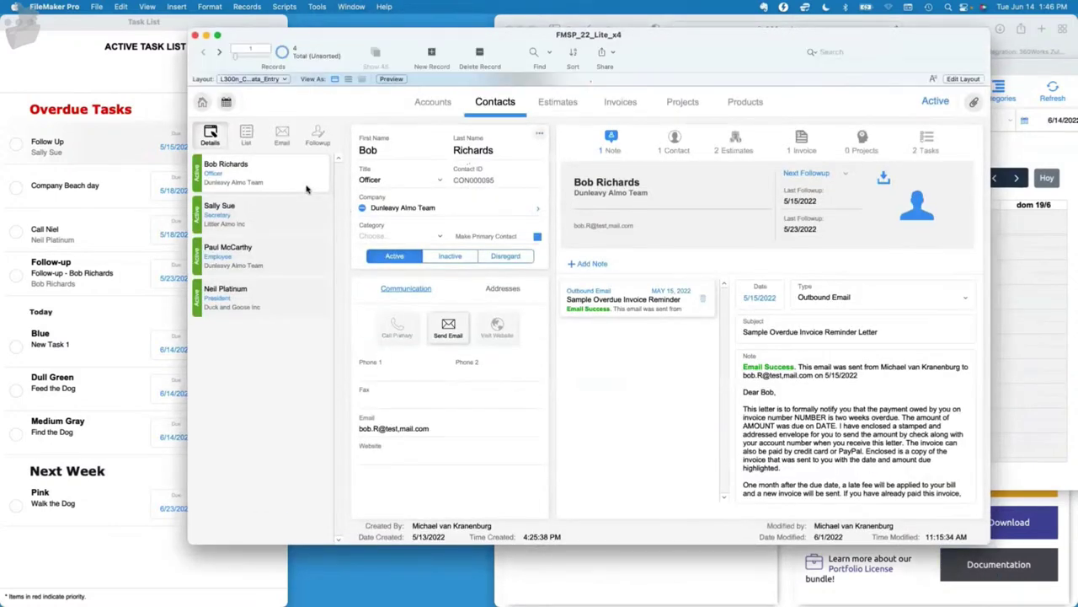
pyautogui.click(202, 102)
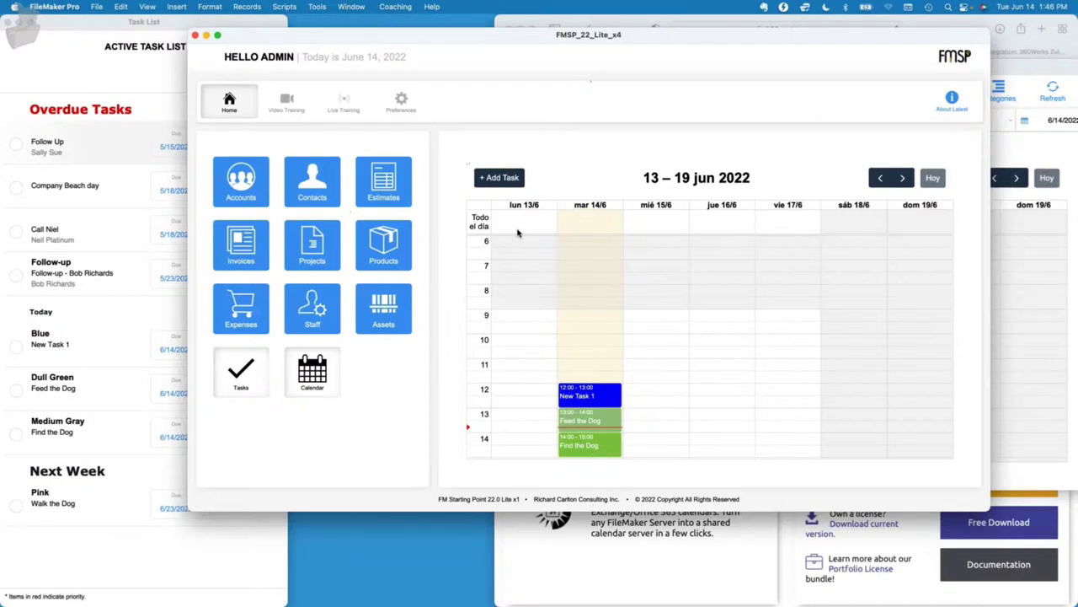
# Add a one-segment button bar below the Preferences button on the L2n_Home layout, with its label calculation set to 5.
pyautogui.press('super+l')
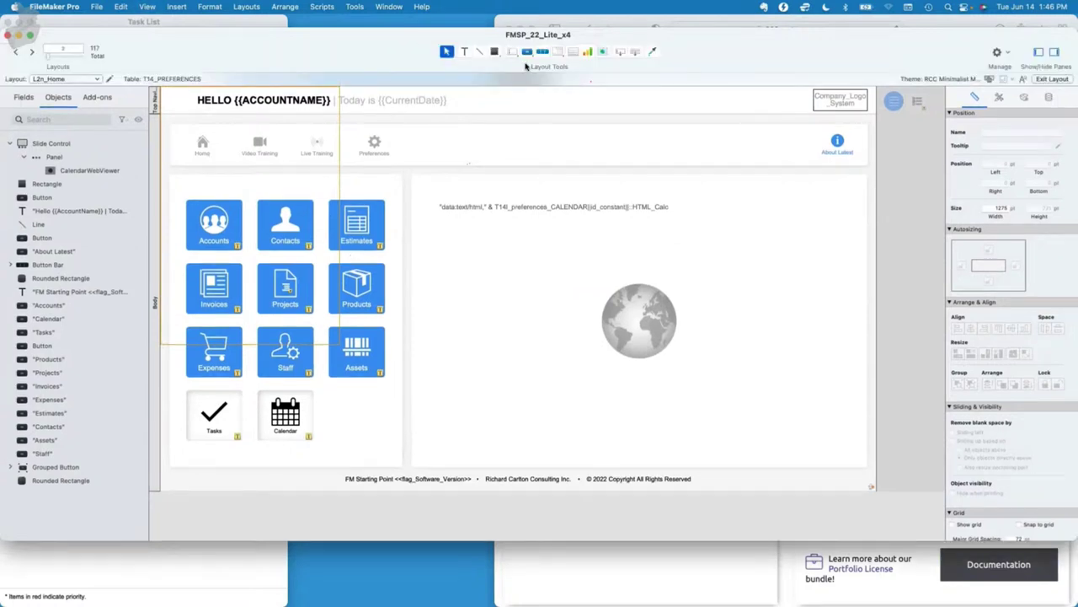
pyautogui.click(541, 52)
pyautogui.moveTo(350, 170); pyautogui.dragTo(379, 184)
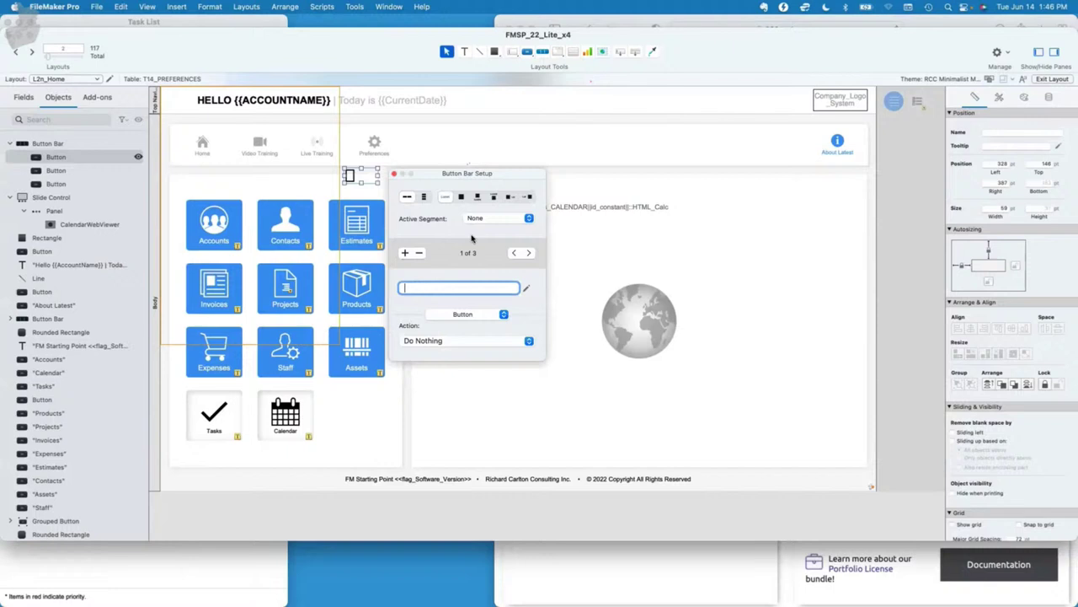
pyautogui.write('5')
pyautogui.click(529, 253)
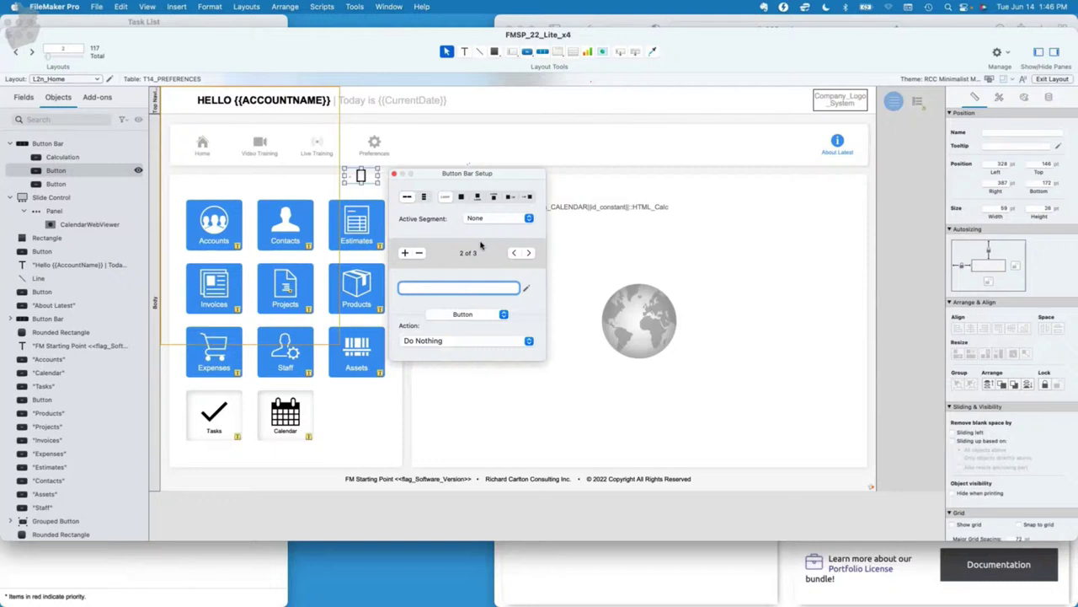
pyautogui.click(419, 253)
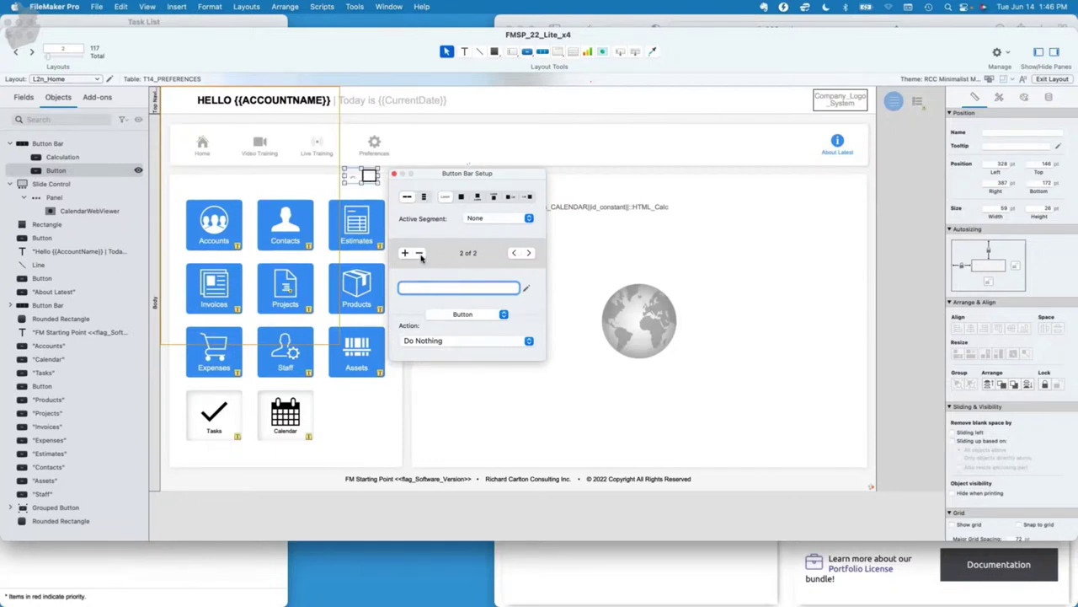
pyautogui.click(419, 253)
pyautogui.click(393, 174)
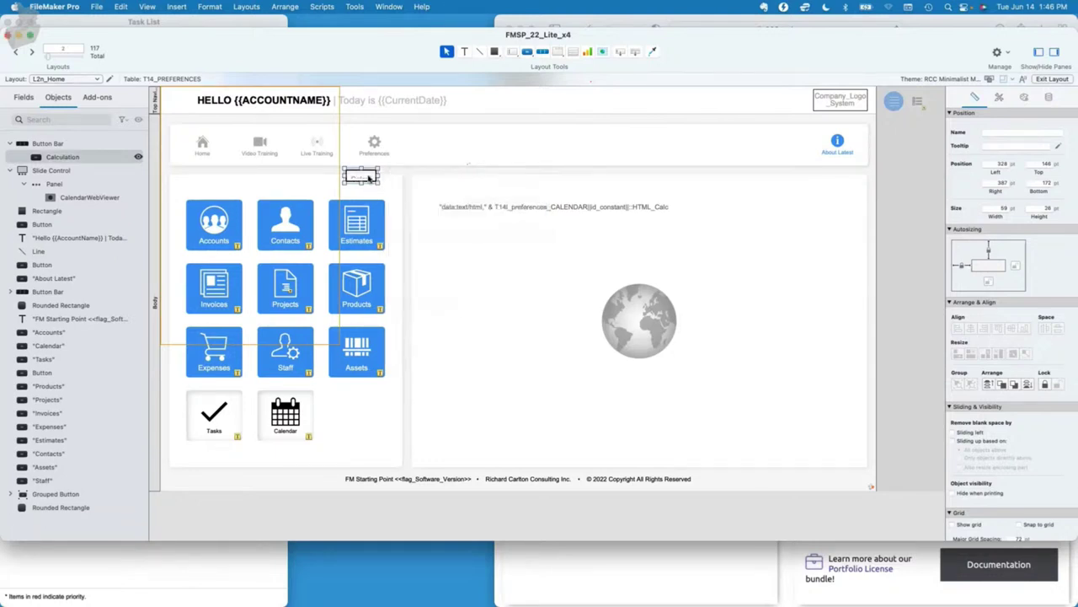
# Set the new button bar's width and height to 80 pt.
pyautogui.click(996, 208)
pyautogui.moveTo(996, 209); pyautogui.dragTo(1008, 207)
pyautogui.write('80')
pyautogui.press('Tab')
pyautogui.write('80')
pyautogui.press('Return')
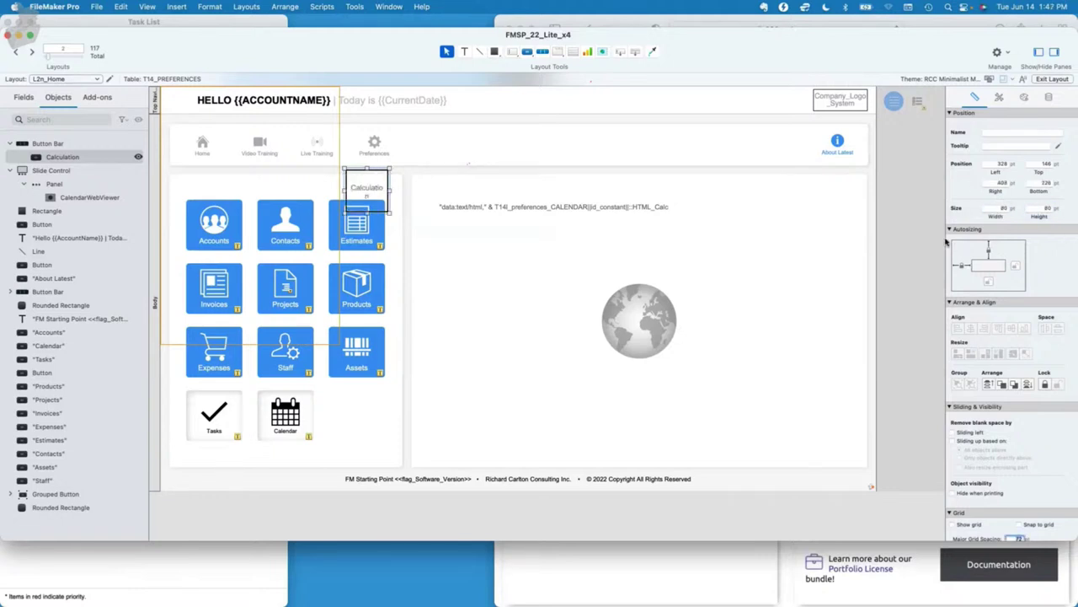
# Shrink the button bar to 8 pt wide and 8 pt high.
pyautogui.click(998, 208)
pyautogui.write('8')
pyautogui.press('Tab')
pyautogui.write('8')
pyautogui.press('Return')
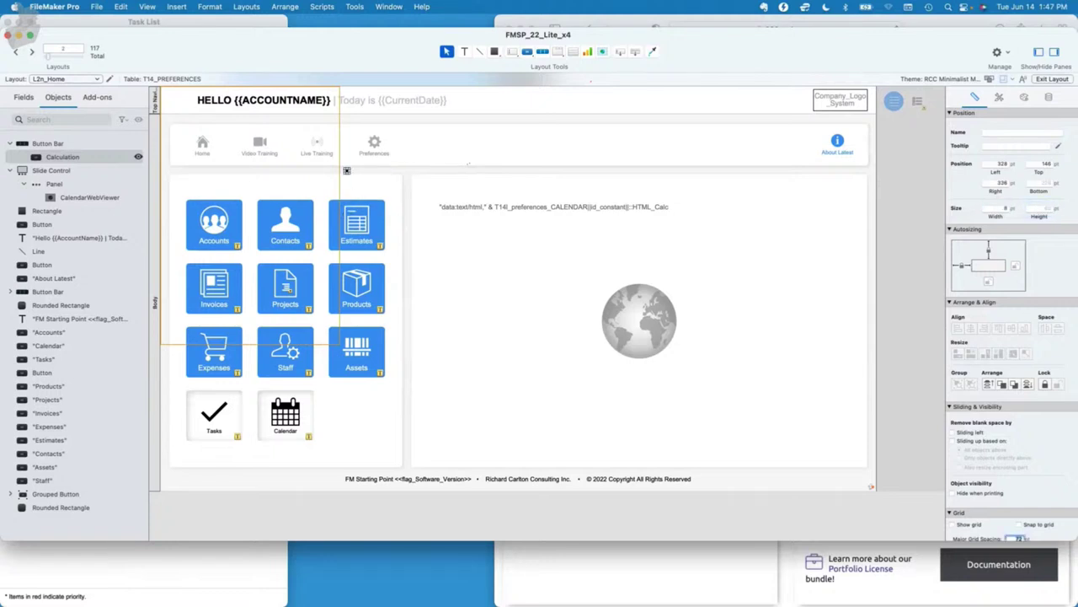
# Set the button bar segment's padding to 0 on all four sides.
pyautogui.click(1024, 98)
pyautogui.click(1010, 337)
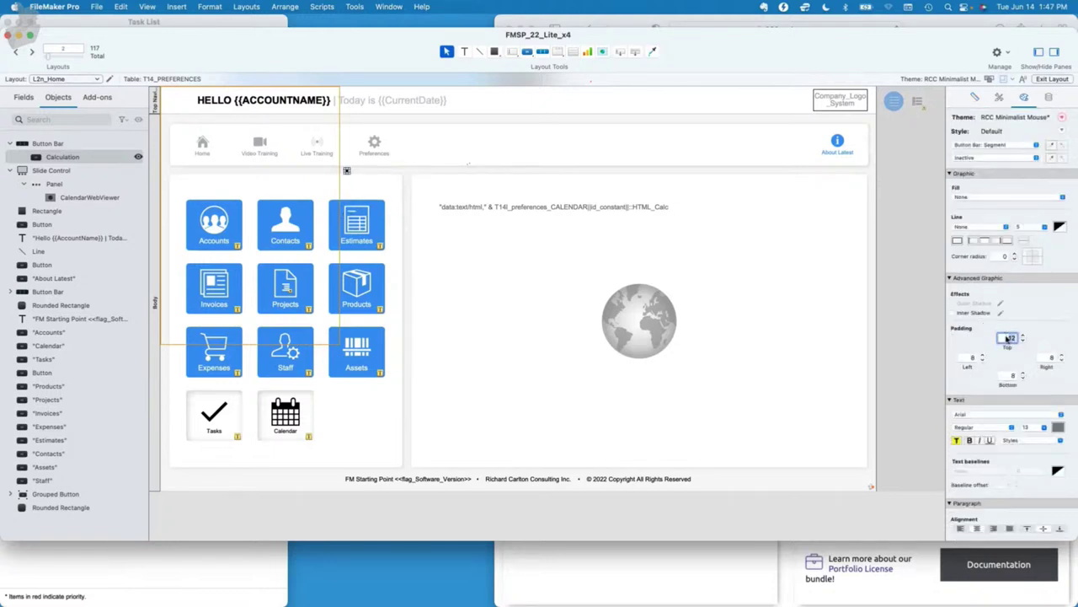
pyautogui.write('0')
pyautogui.press('Tab')
pyautogui.write('0')
pyautogui.press('Tab')
pyautogui.write('0')
pyautogui.press('Tab')
pyautogui.write('0')
pyautogui.press('Tab')
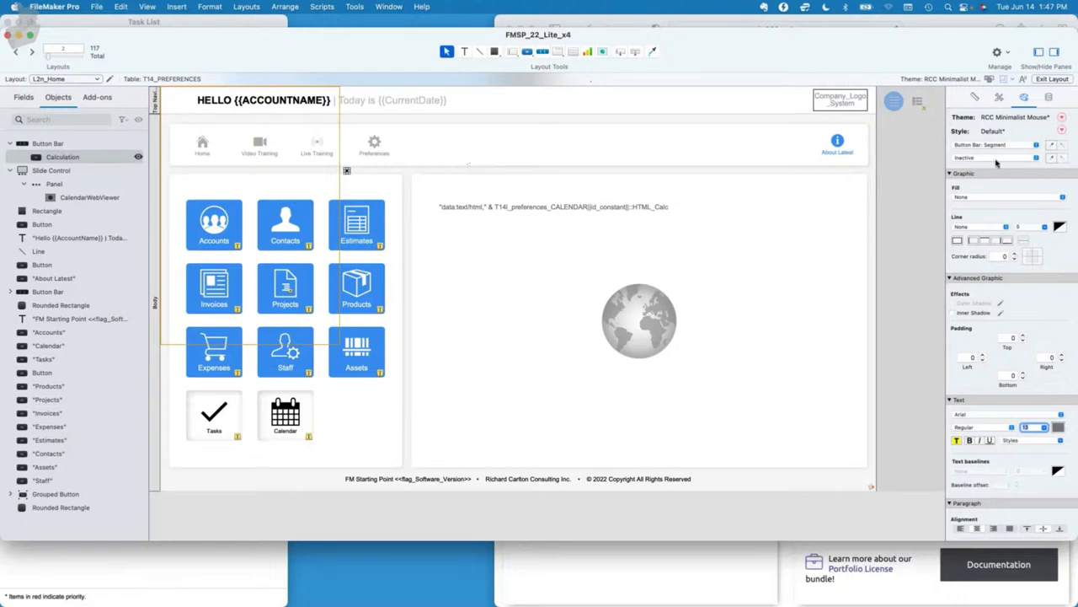
# Give the button bar segment a solid red fill.
pyautogui.click(999, 98)
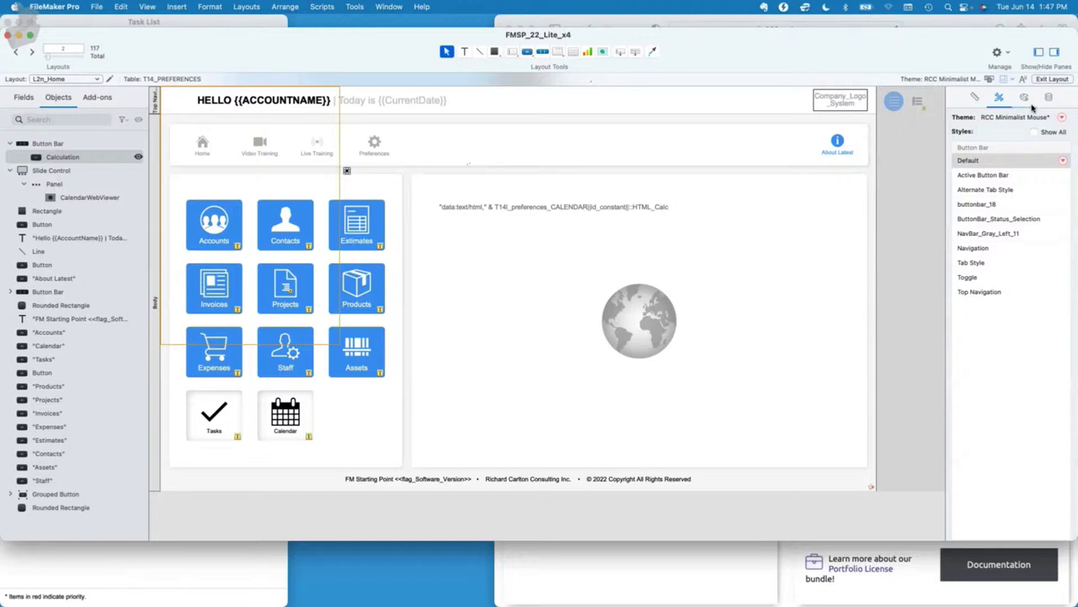
pyautogui.click(1025, 99)
pyautogui.click(991, 416)
pyautogui.click(990, 387)
pyautogui.click(989, 197)
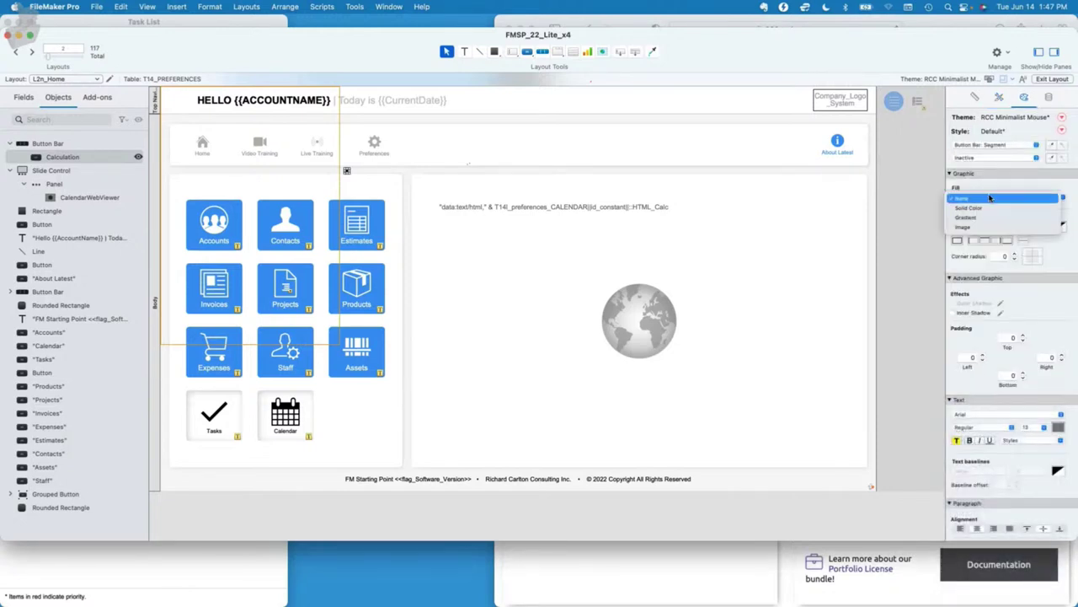
pyautogui.click(969, 207)
pyautogui.click(974, 227)
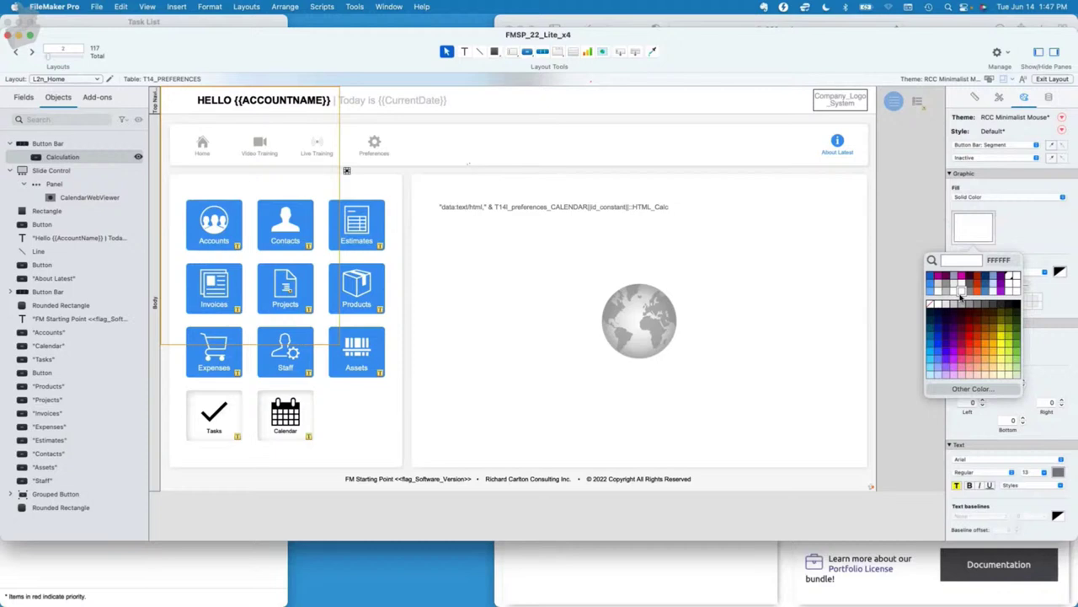
pyautogui.click(978, 285)
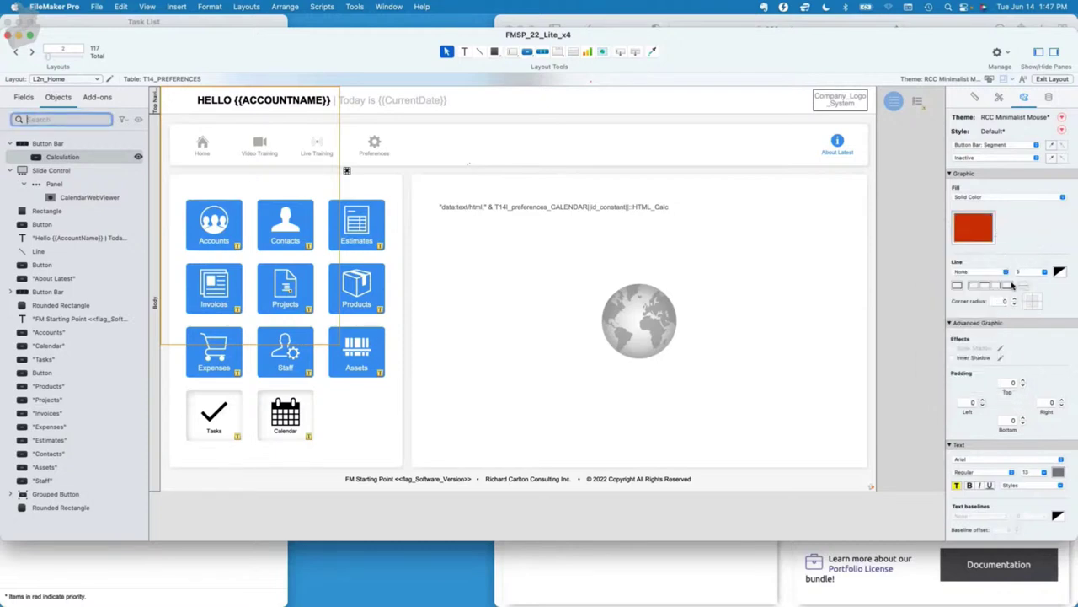
# Make the segment's text white and set its line width to 0.
pyautogui.click(1059, 471)
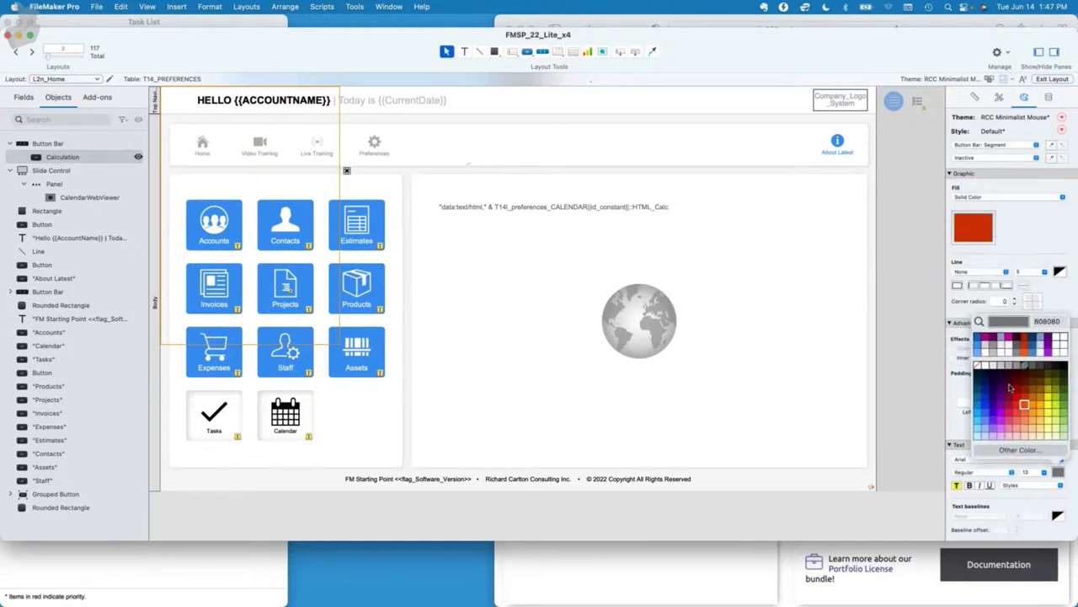
pyautogui.click(983, 368)
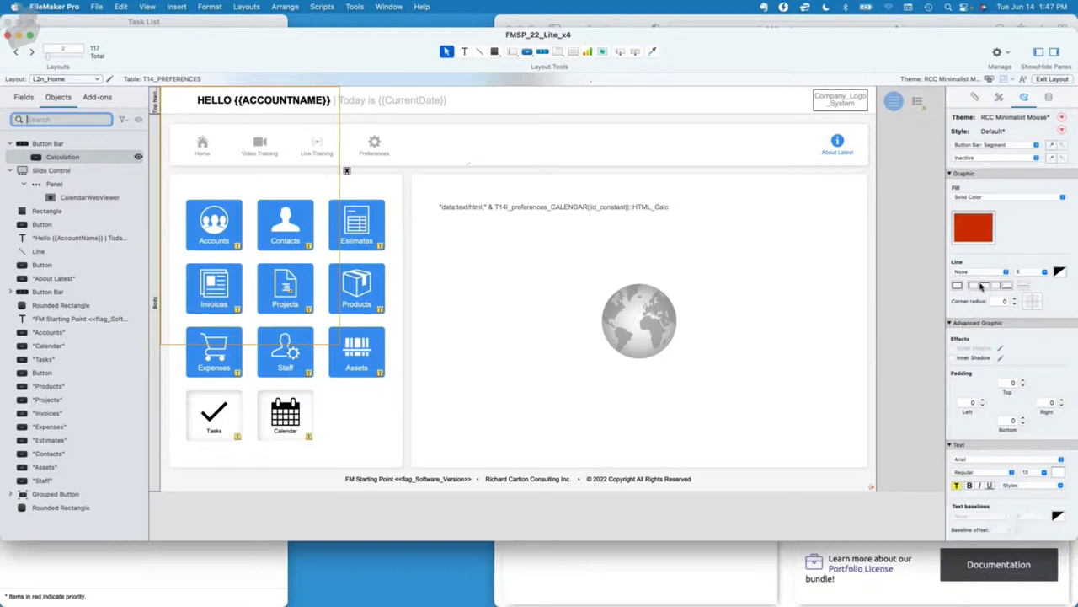
pyautogui.click(1021, 271)
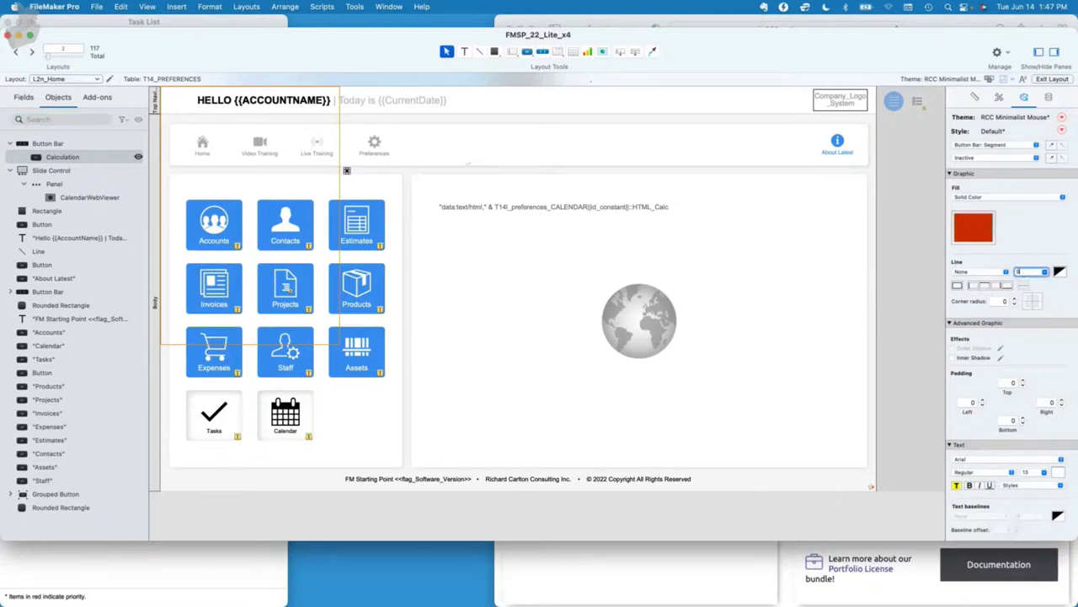
pyautogui.press('Tab')
# Select the whole button bar and set its corner radius to 100.
pyautogui.click(390, 171)
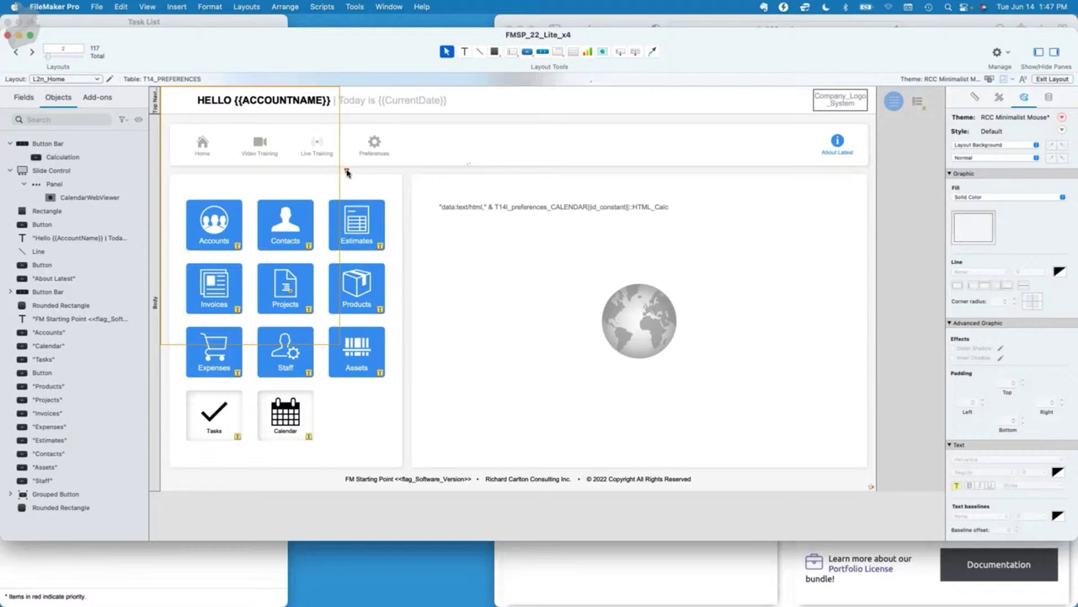
pyautogui.click(347, 172)
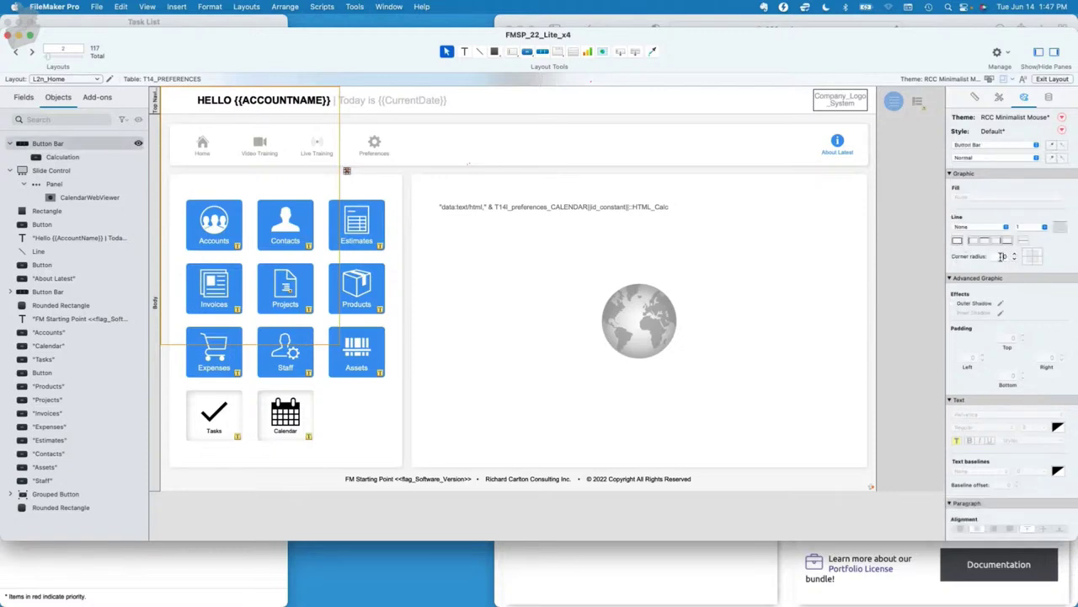
pyautogui.click(1003, 255)
pyautogui.write('100')
pyautogui.press('Tab')
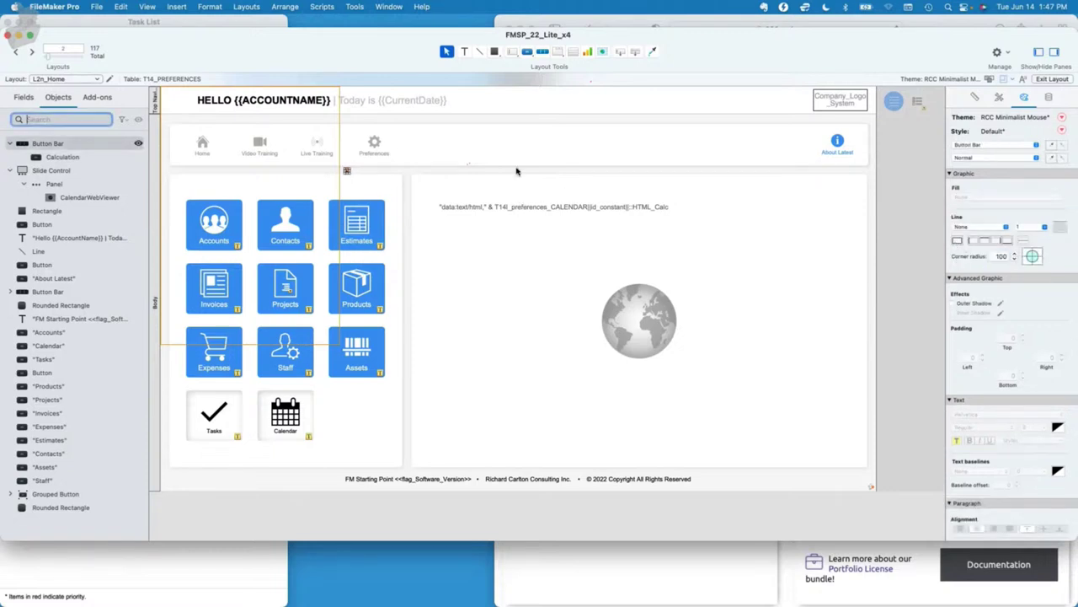
# Set the button bar's width and height to 12 pt.
pyautogui.click(975, 98)
pyautogui.click(1003, 207)
pyautogui.write('12')
pyautogui.press('Tab')
pyautogui.write('12')
pyautogui.press('Tab')
pyautogui.click(369, 251)
pyautogui.moveTo(348, 172); pyautogui.dragTo(349, 174)
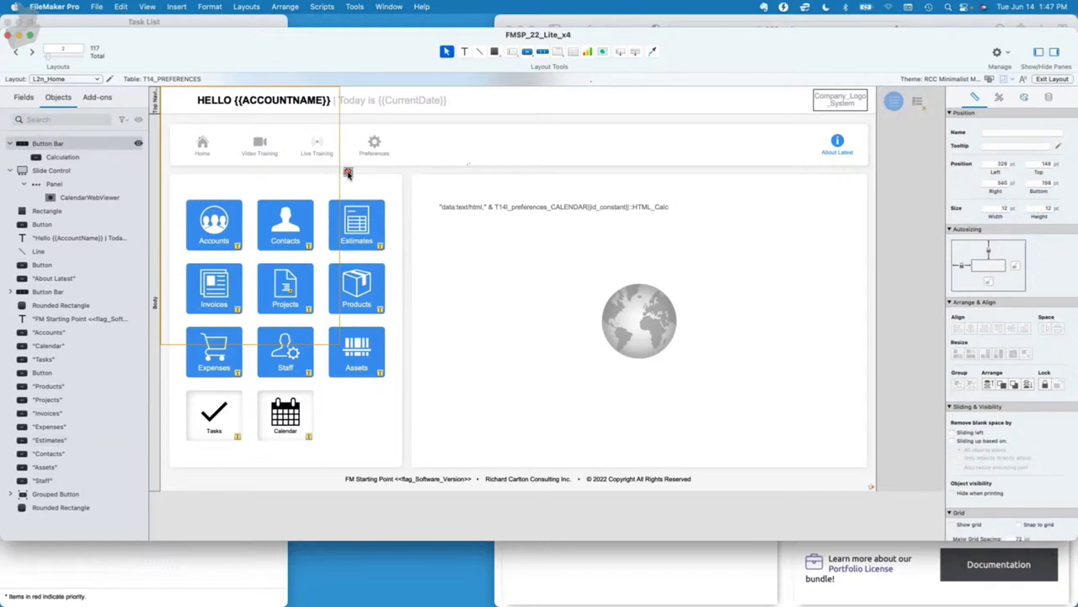
# Set the badge segment's text size to 8 pt.
pyautogui.click(348, 172)
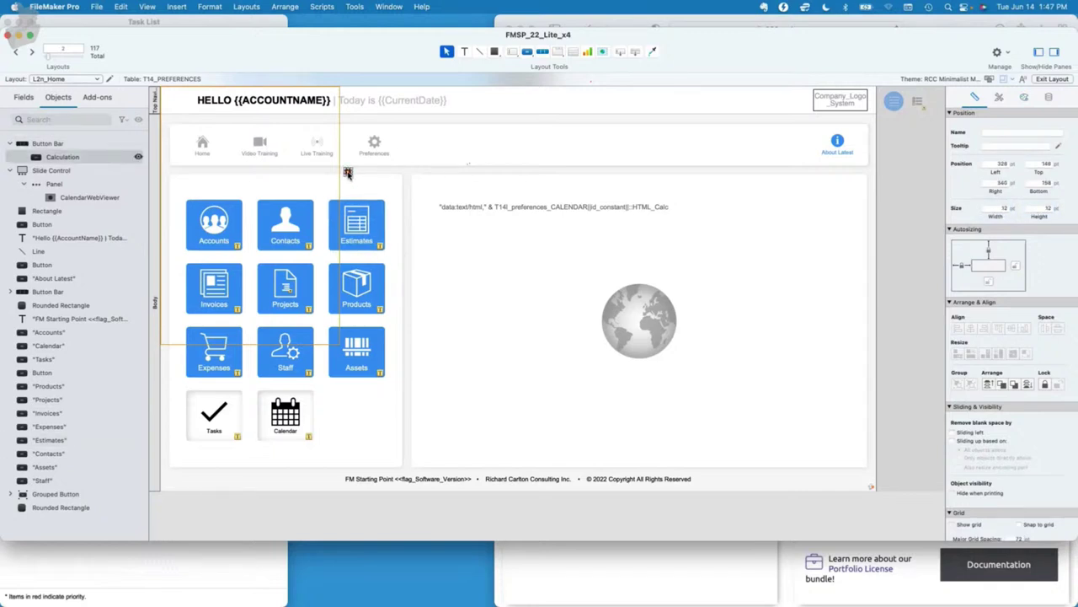
pyautogui.click(1024, 97)
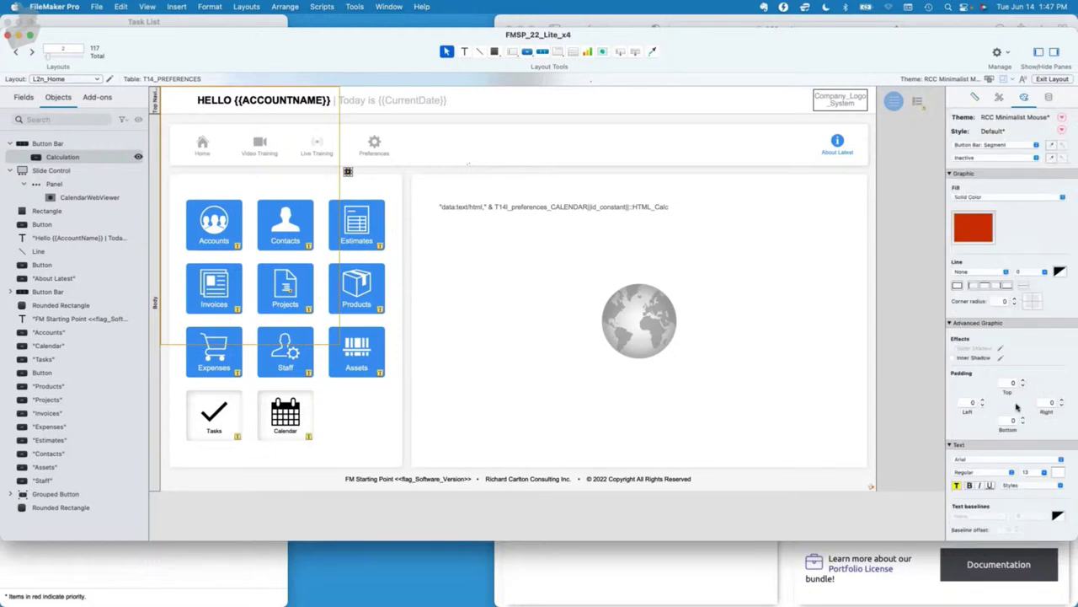
pyautogui.scroll(-5, 1028, 282)
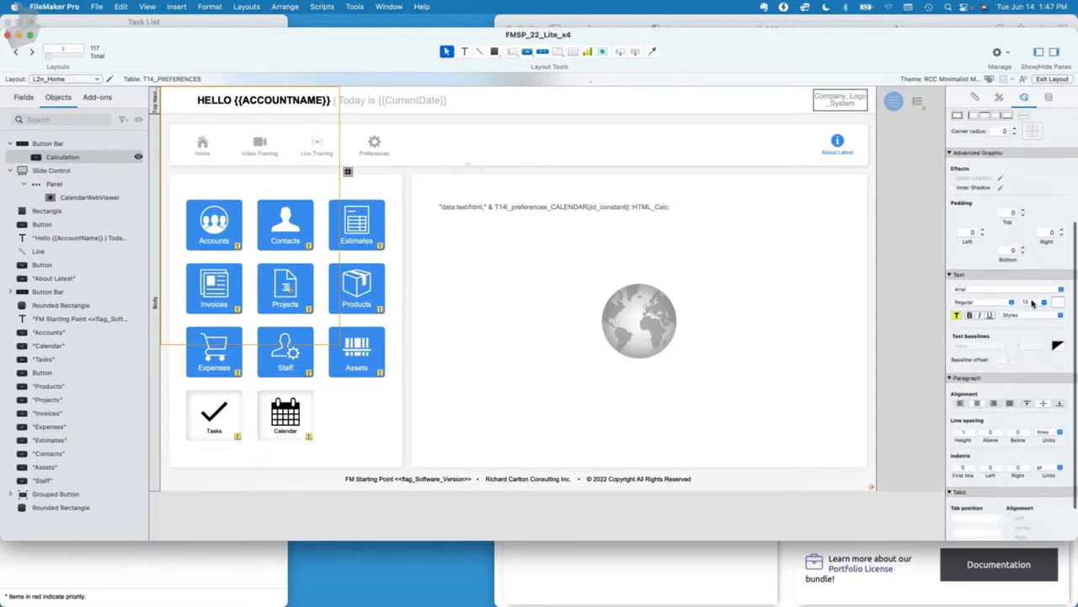
pyautogui.click(1030, 301)
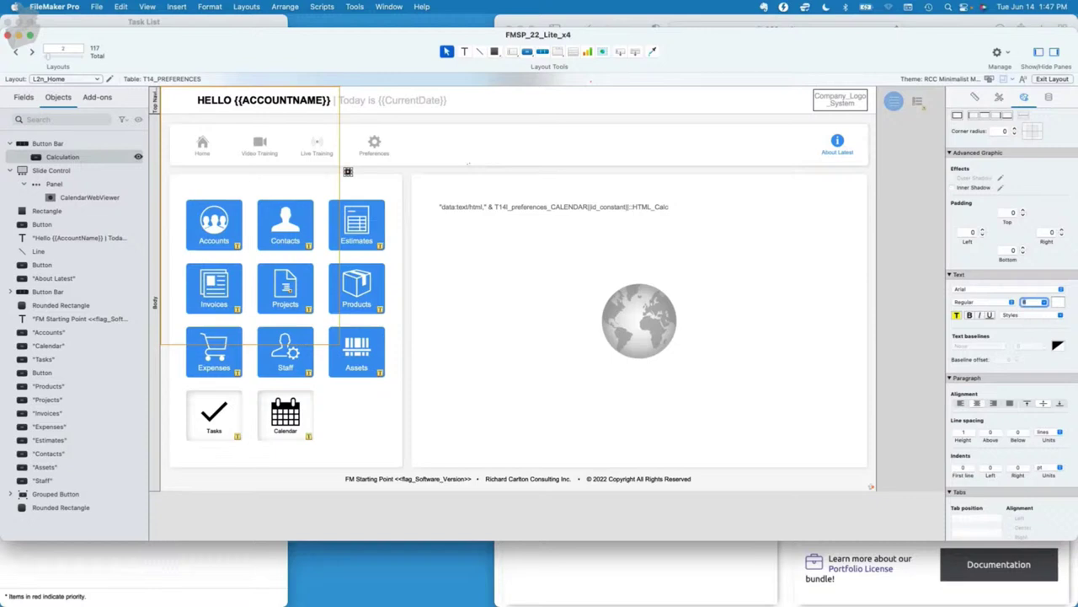
pyautogui.click(398, 208)
pyautogui.click(348, 173)
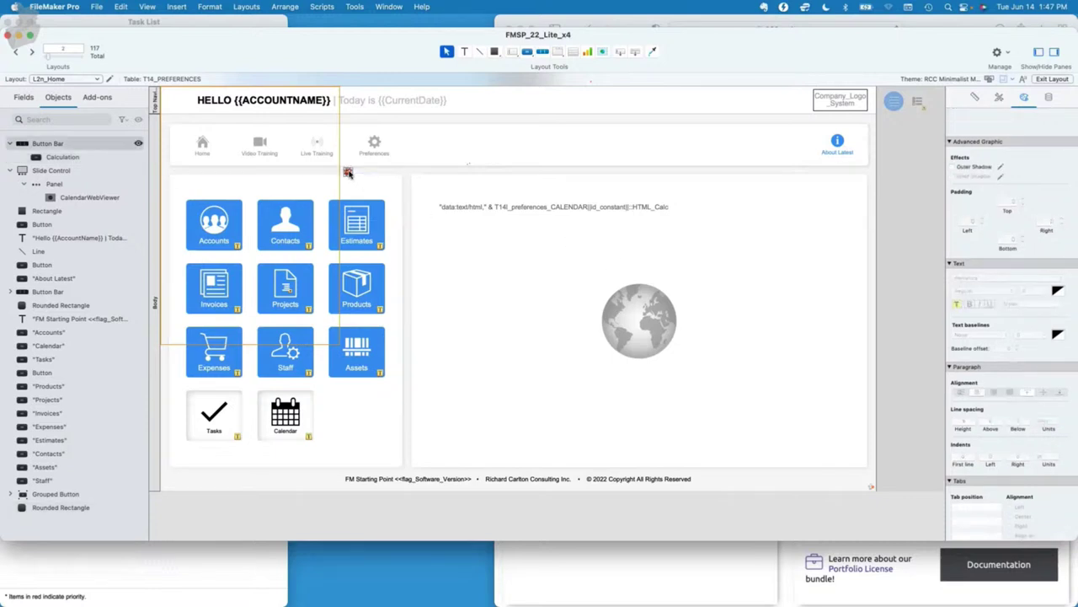
pyautogui.click(348, 172)
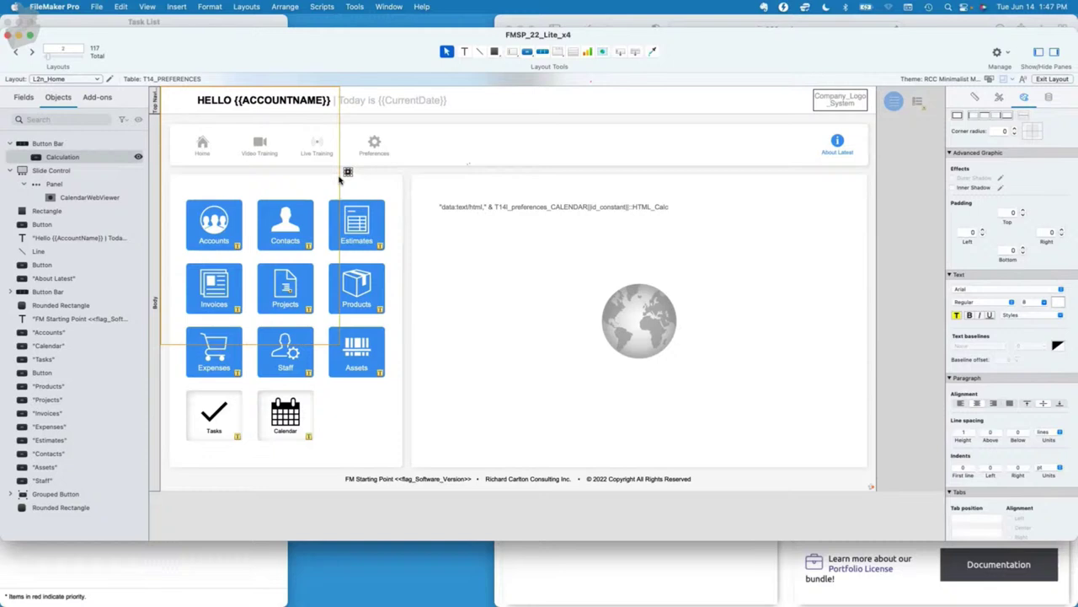
# Move the red badge to the upper-right corner of the Tasks button and preview the layout in Browse mode.
pyautogui.moveTo(346, 172); pyautogui.dragTo(242, 394)
pyautogui.press('Up')
pyautogui.press('Left')
pyautogui.press('Up')
pyautogui.click(376, 505)
pyautogui.press('super+b')
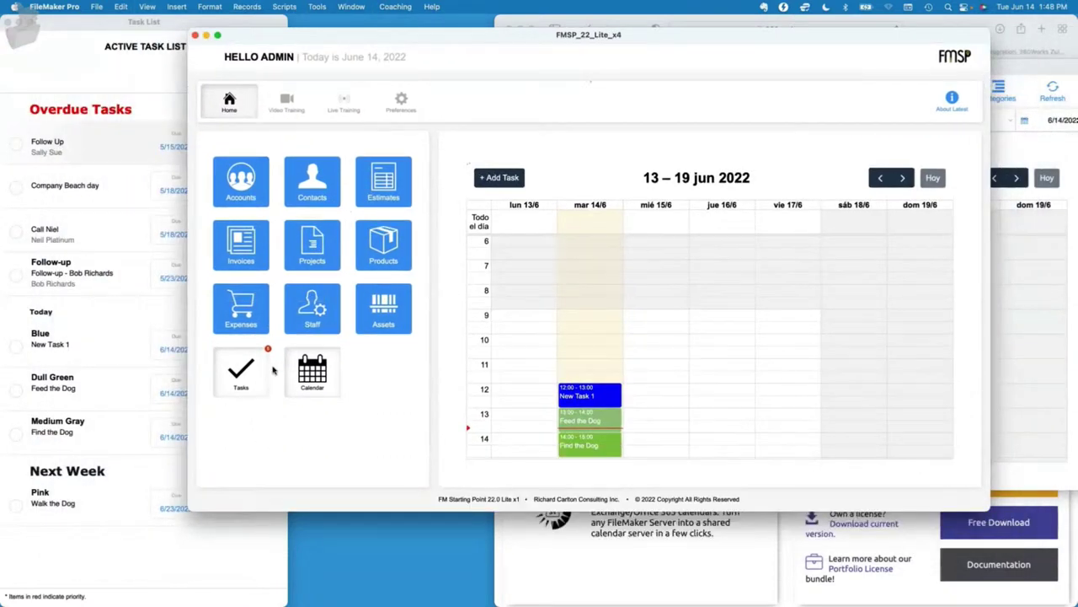
# Return to Layout mode and set the badge button bar's width and height to 15 pt.
pyautogui.press('super+l')
pyautogui.click(241, 349)
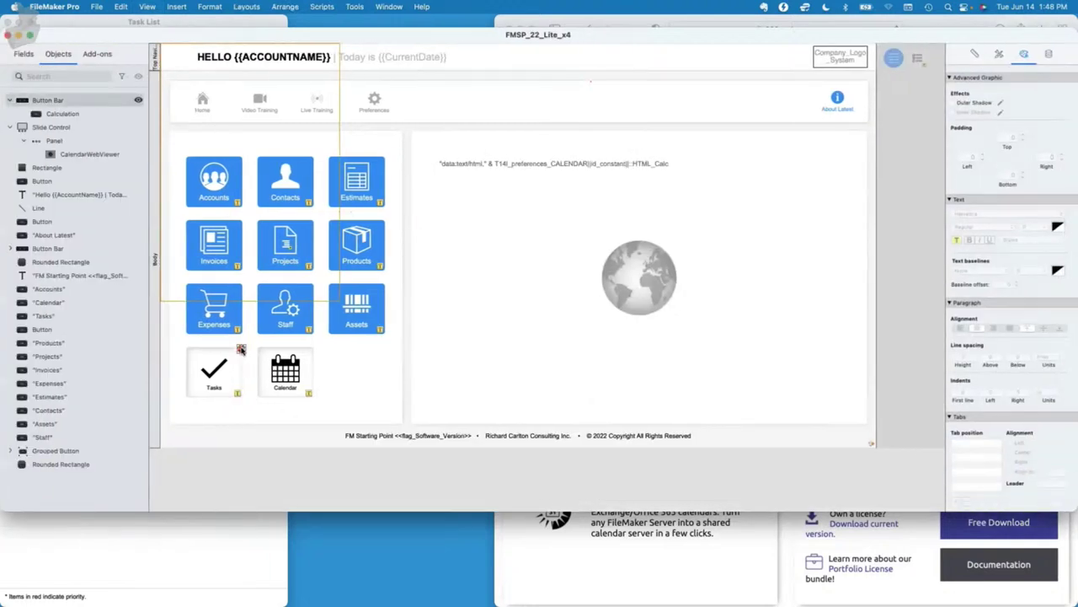
pyautogui.click(975, 53)
pyautogui.doubleClick(1000, 165)
pyautogui.write('15')
pyautogui.click(1051, 165)
pyautogui.write('15')
pyautogui.press('Tab')
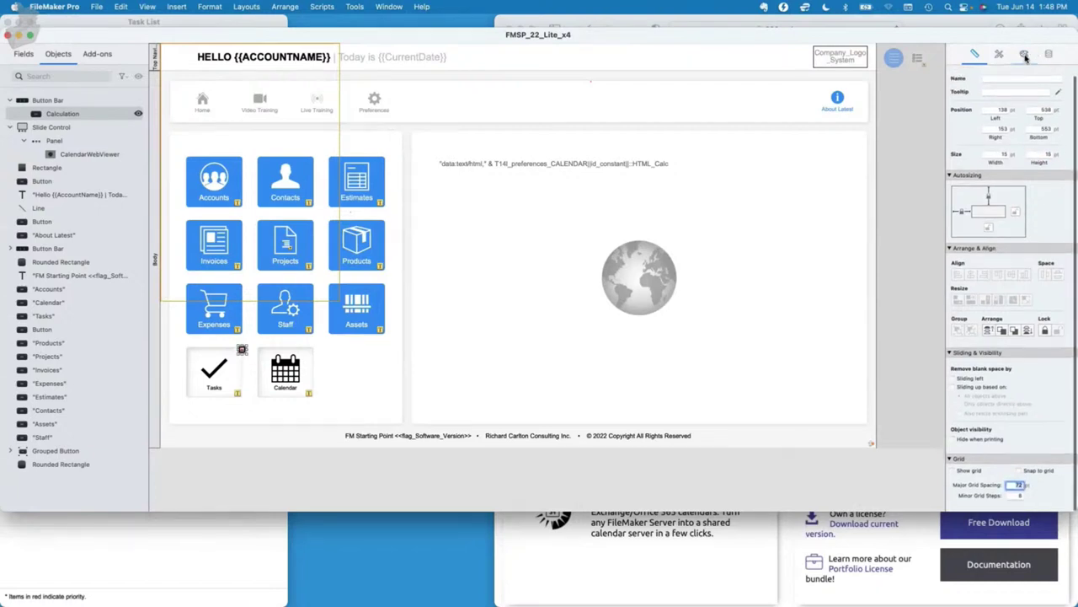
# Set the badge segment's text size to 10 pt and preview the dashboard in Browse mode.
pyautogui.click(1023, 53)
pyautogui.doubleClick(1029, 418)
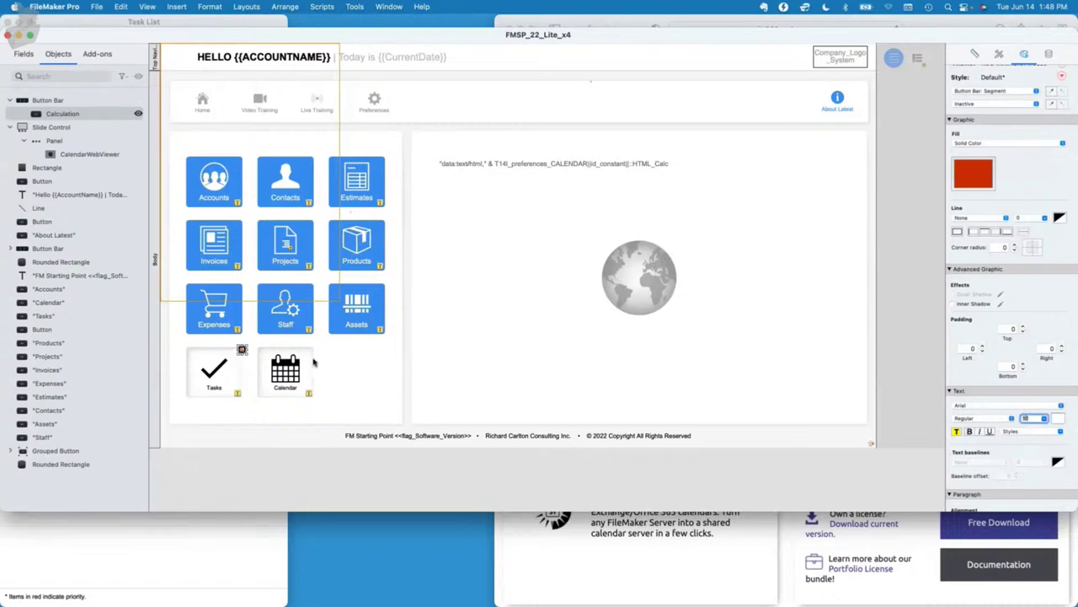
pyautogui.click(297, 468)
pyautogui.click(243, 350)
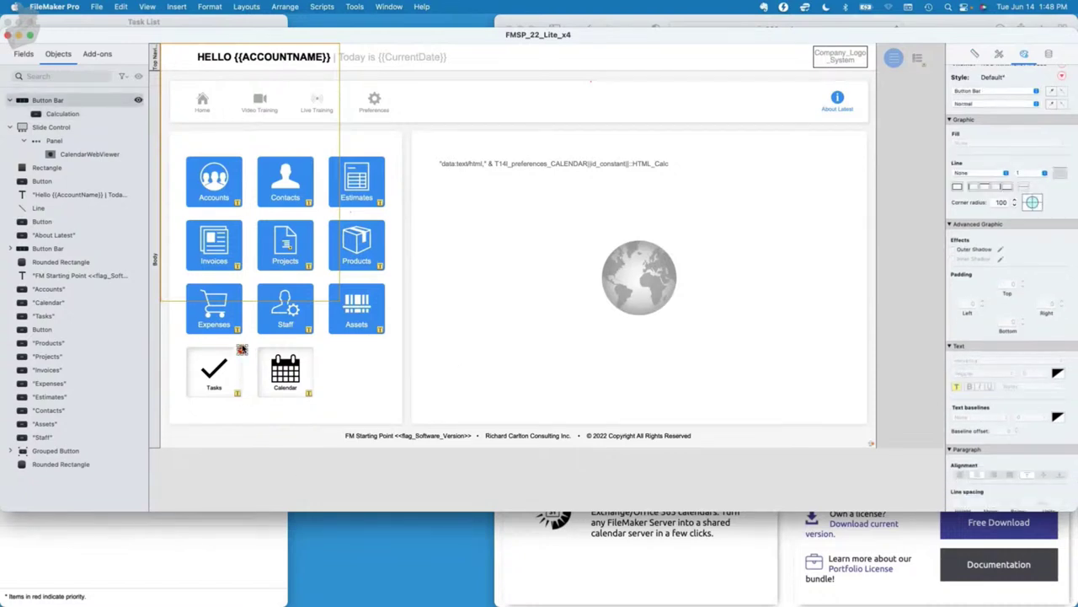
pyautogui.press('super+b')
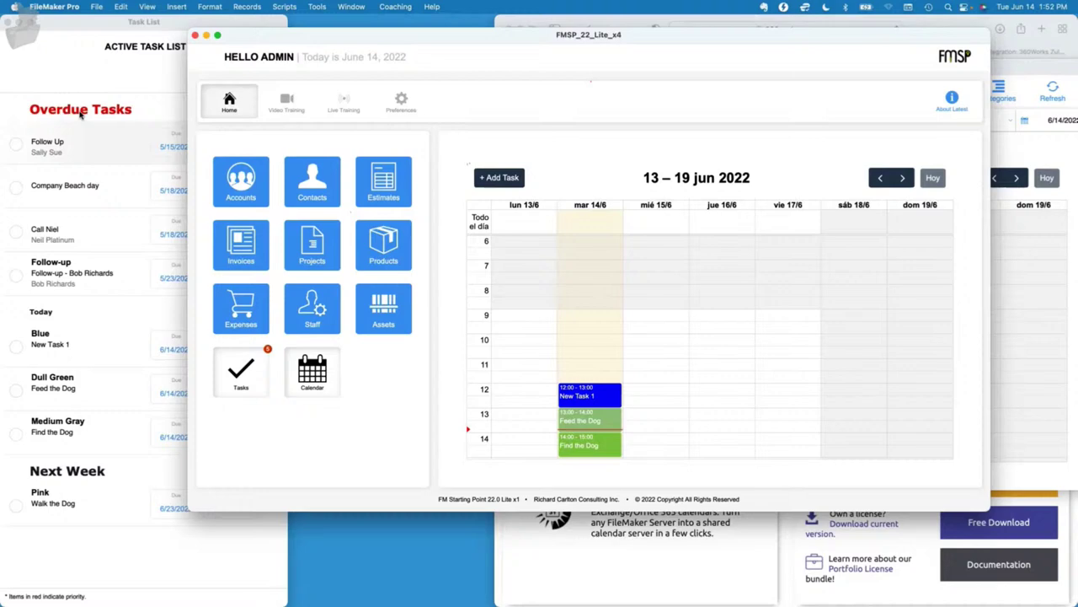
# Place the home window beside the Calendar window, refresh the calendar and look through the embedded dashboard calendar.
pyautogui.moveTo(936, 36); pyautogui.dragTo(763, 71)
pyautogui.click(1053, 91)
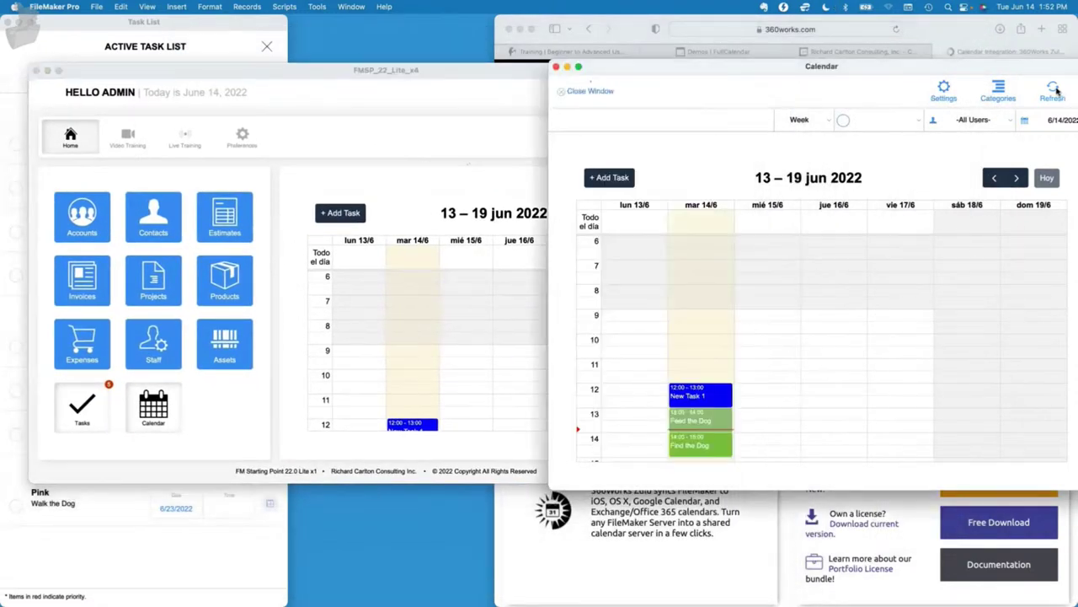
pyautogui.click(403, 101)
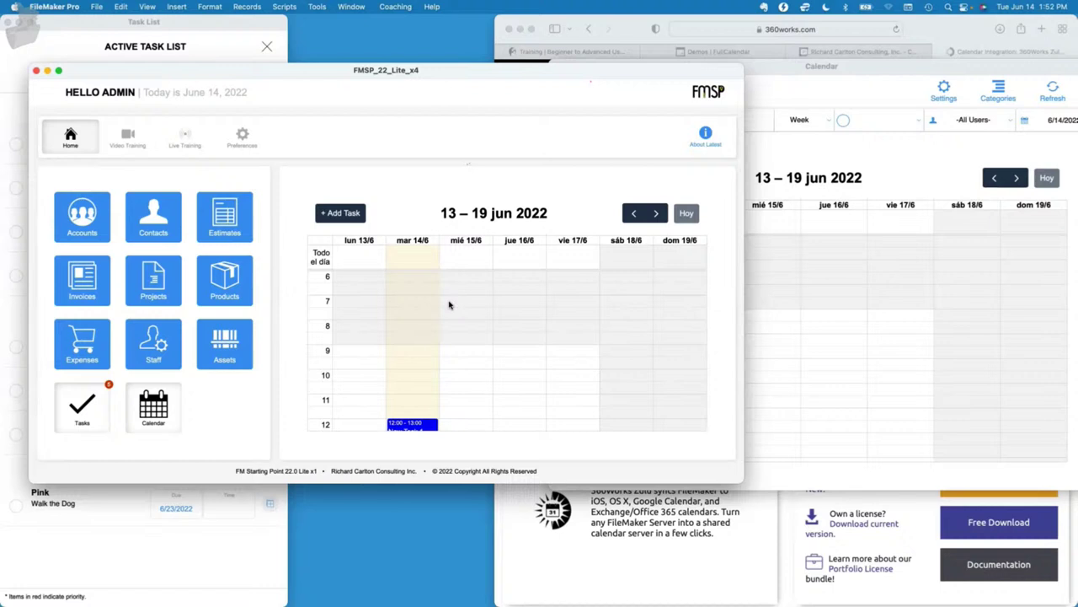
pyautogui.scroll(-5, 464, 312)
pyautogui.scroll(10, 464, 314)
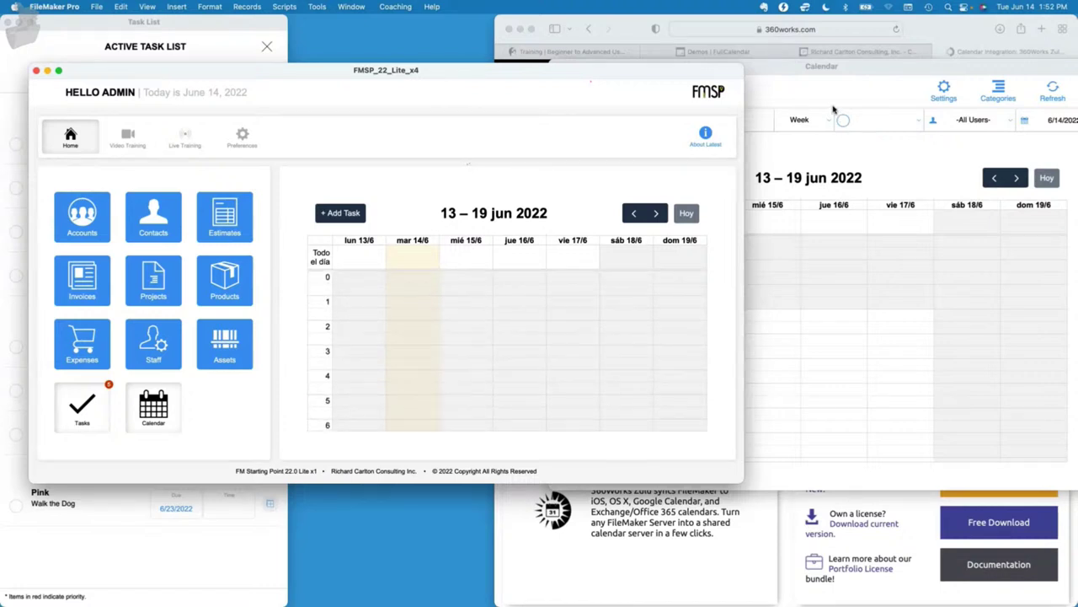
# Switch the Calendar window to Month view, try its other view ranges and return it to Week.
pyautogui.click(830, 118)
pyautogui.click(811, 113)
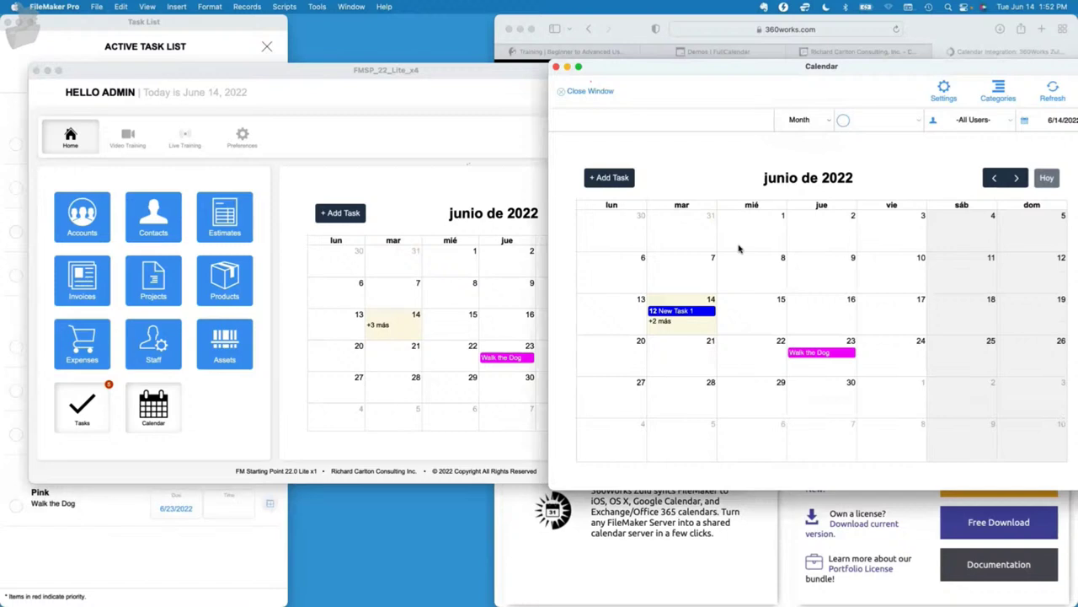
pyautogui.click(832, 121)
pyautogui.click(788, 160)
pyautogui.click(800, 120)
pyautogui.click(800, 108)
pyautogui.click(800, 122)
pyautogui.click(799, 131)
# Shift the home window clear of the Calendar window and set the calendar to Month view.
pyautogui.click(413, 72)
pyautogui.moveTo(413, 74); pyautogui.dragTo(368, 63)
pyautogui.click(796, 120)
pyautogui.click(796, 120)
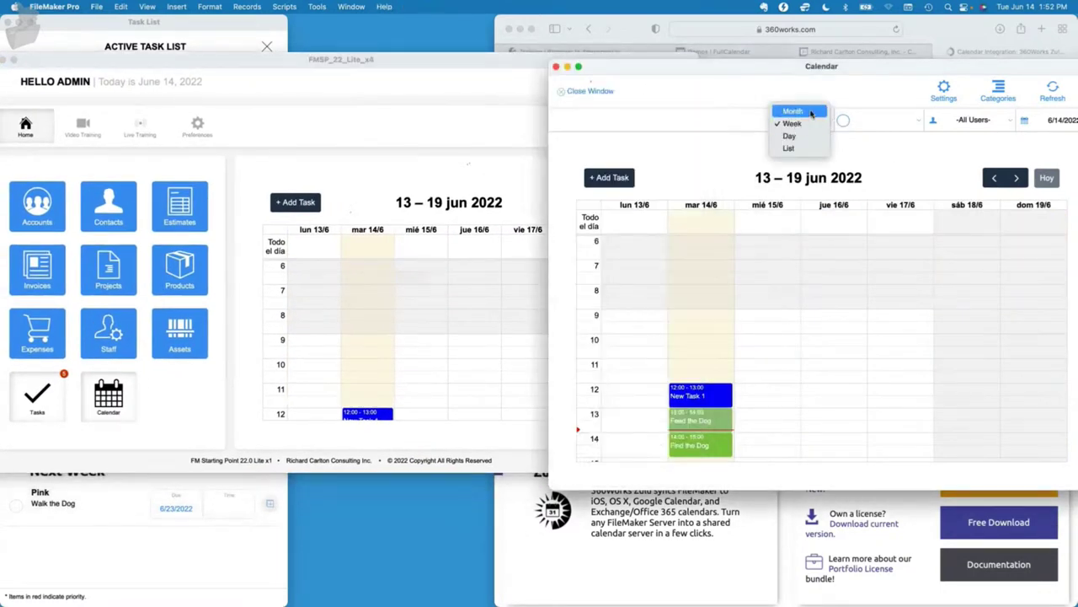
pyautogui.click(352, 156)
pyautogui.click(821, 120)
pyautogui.click(800, 107)
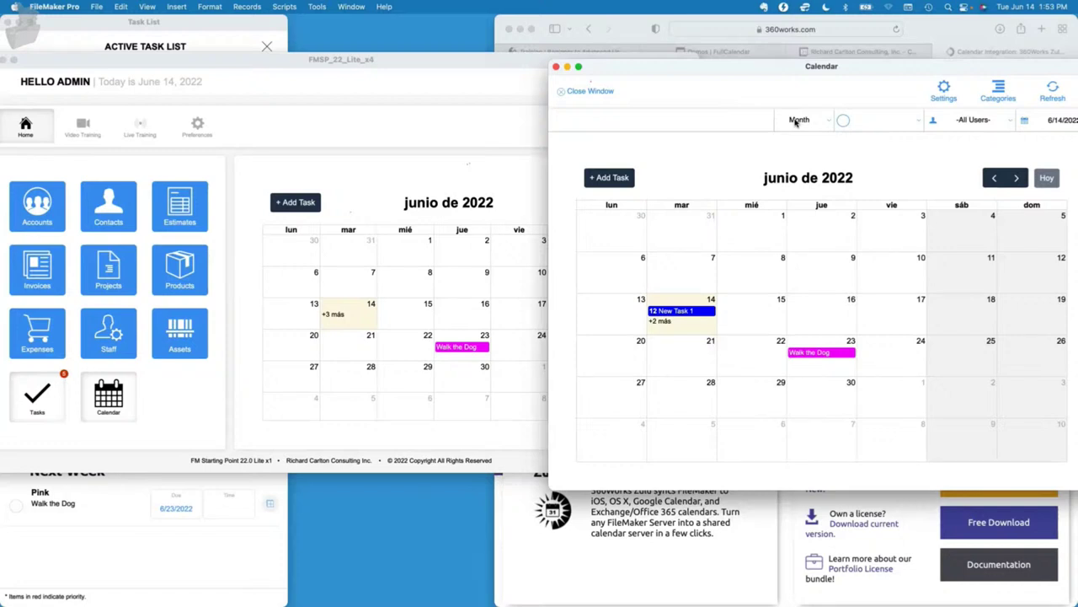
# Page the Calendar window forward from June to September 2022.
pyautogui.click(797, 121)
pyautogui.click(932, 167)
pyautogui.doubleClick(1016, 178)
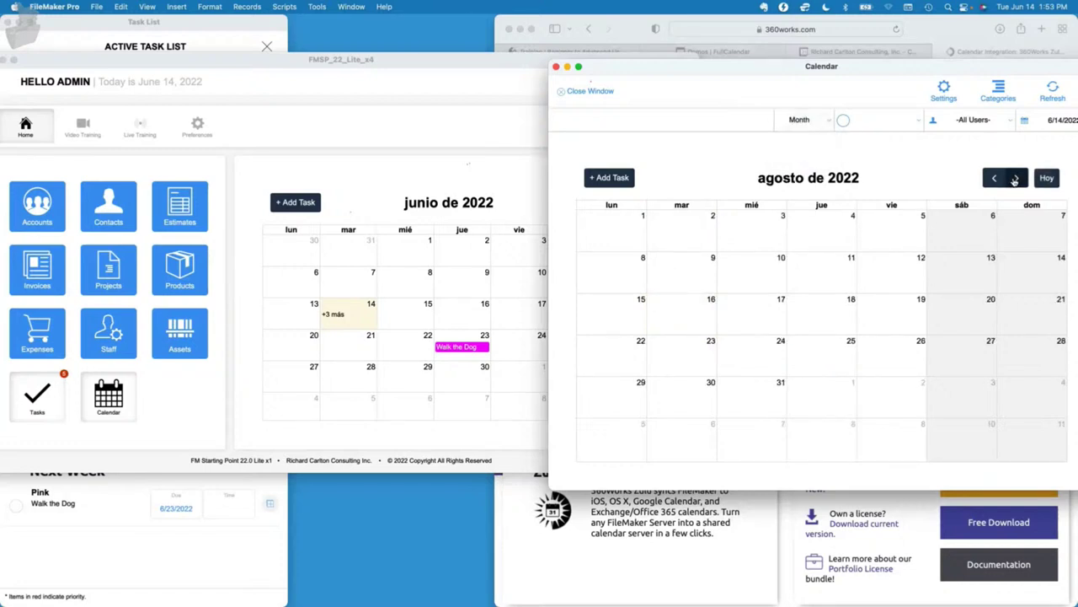
pyautogui.click(1016, 178)
pyautogui.click(994, 178)
pyautogui.click(1016, 178)
# Set the calendar's date to 8/17/2022 and check the embedded calendar on the home dashboard.
pyautogui.click(1058, 122)
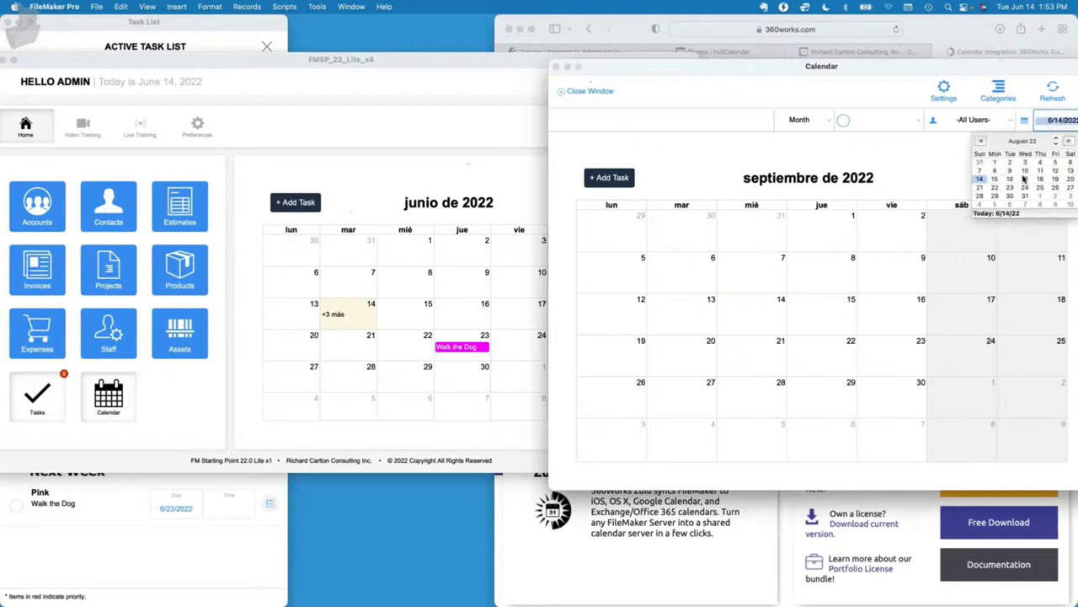
pyautogui.click(1025, 179)
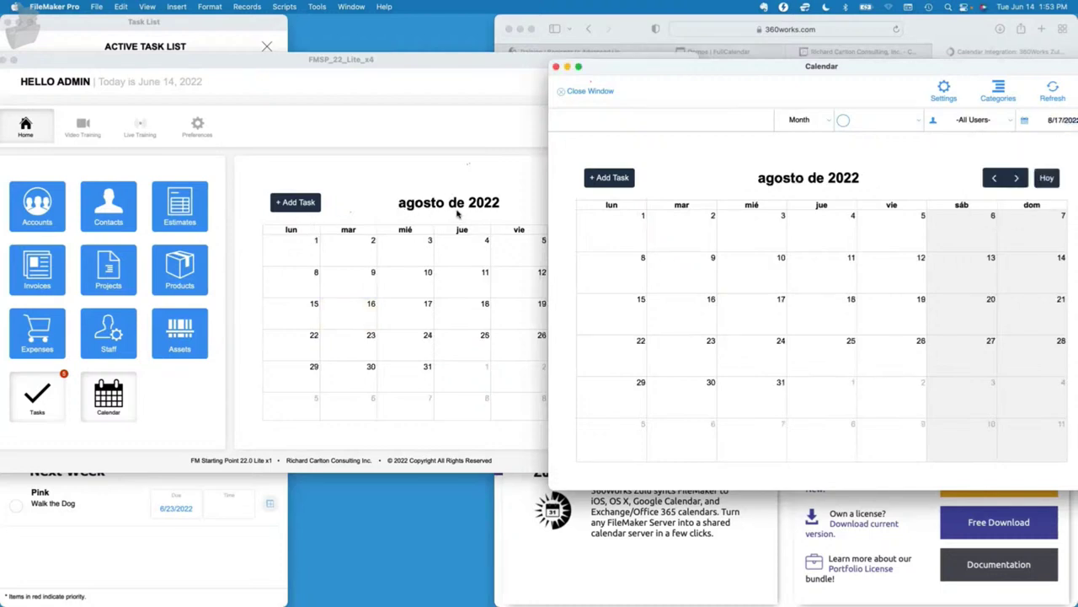
pyautogui.click(477, 191)
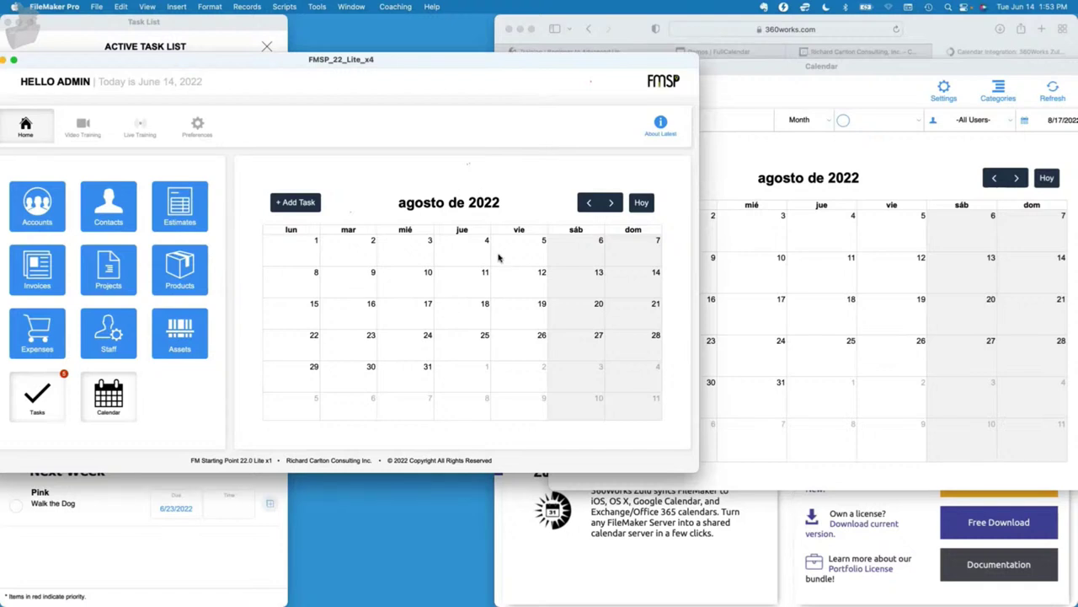
# Switch the Calendar window to Day view.
pyautogui.click(876, 158)
pyautogui.click(804, 120)
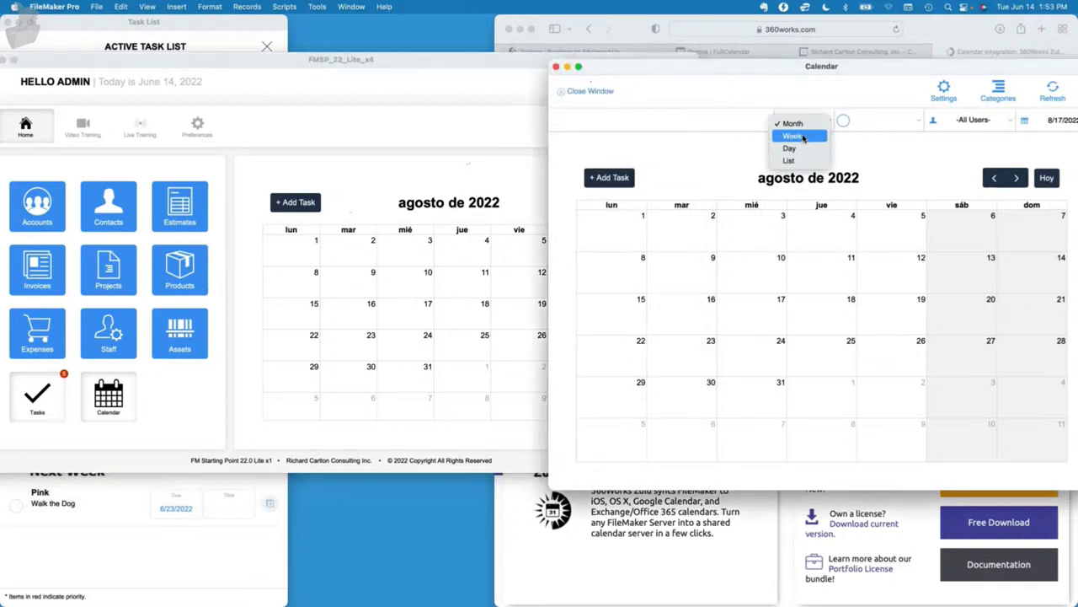
pyautogui.click(796, 149)
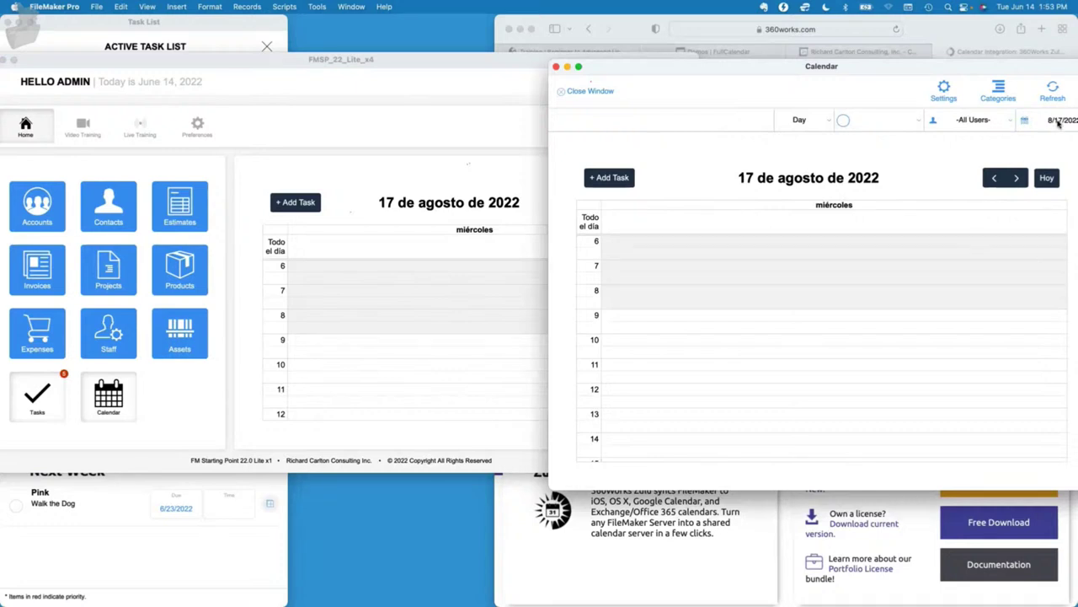
# Set the calendar's date back to 6/14/2022 and view that day's tasks on the home dashboard.
pyautogui.click(1059, 123)
pyautogui.click(1007, 218)
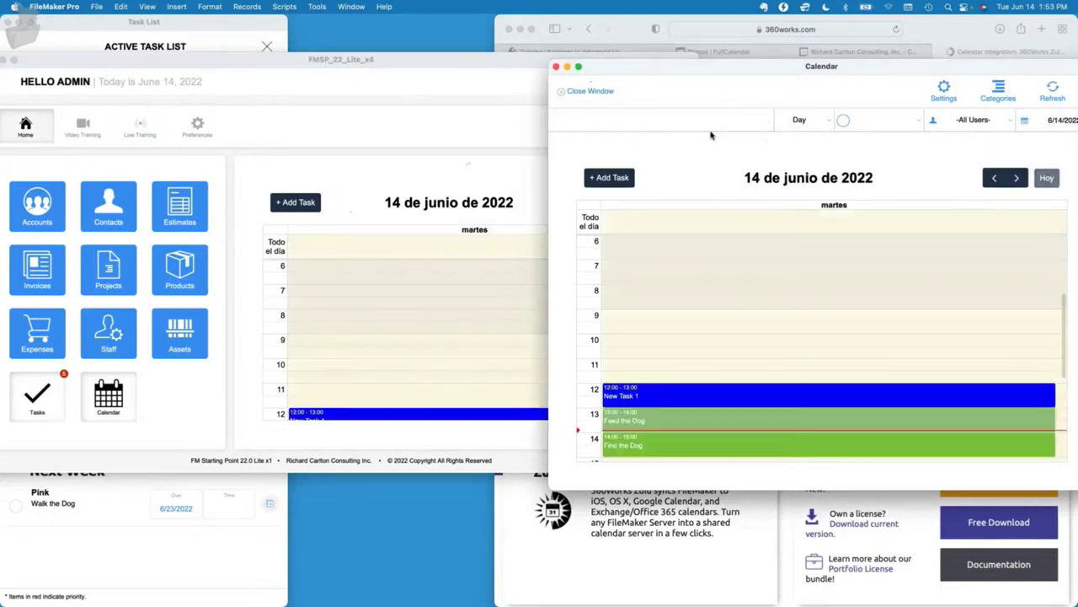
pyautogui.click(234, 216)
pyautogui.scroll(-5, 452, 305)
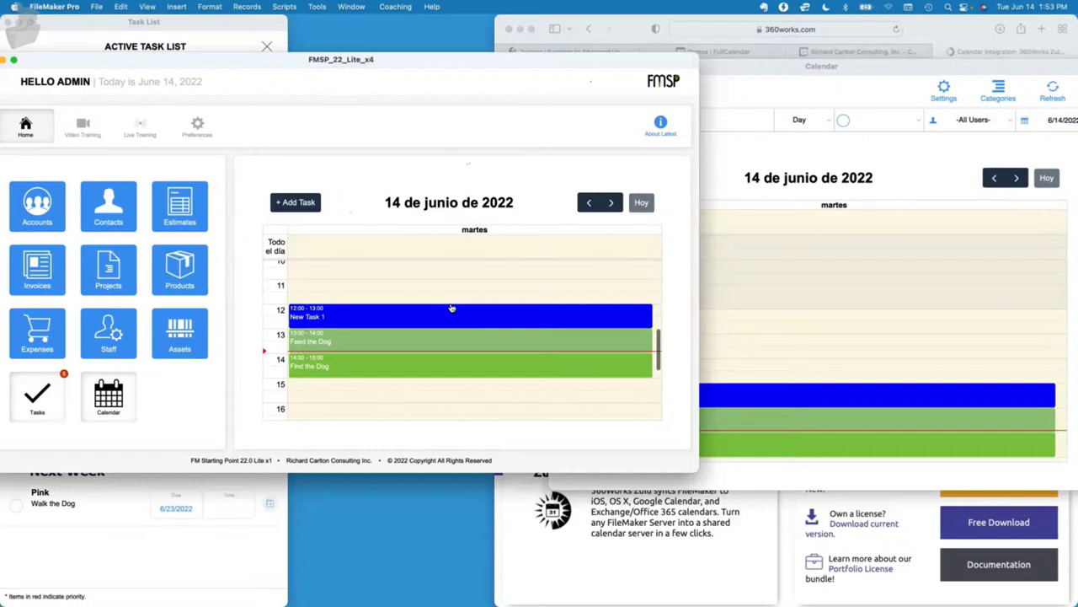